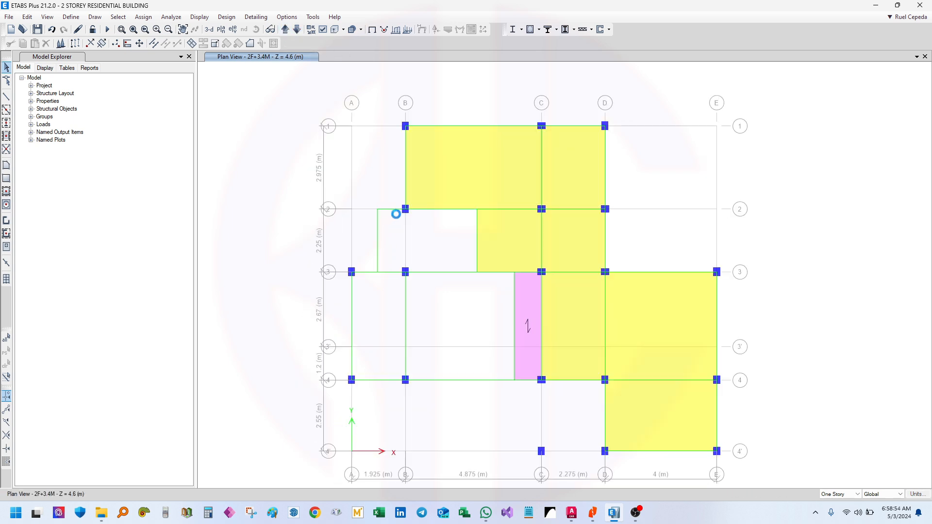
Examine the stair opening in the ETABS plan and the stair in PDF sheet A2, and switch to the house drawing in AutoCAD
{"action": "scroll", "coordinate": [397, 235], "scroll_direction": "up", "scroll_amount": 3}
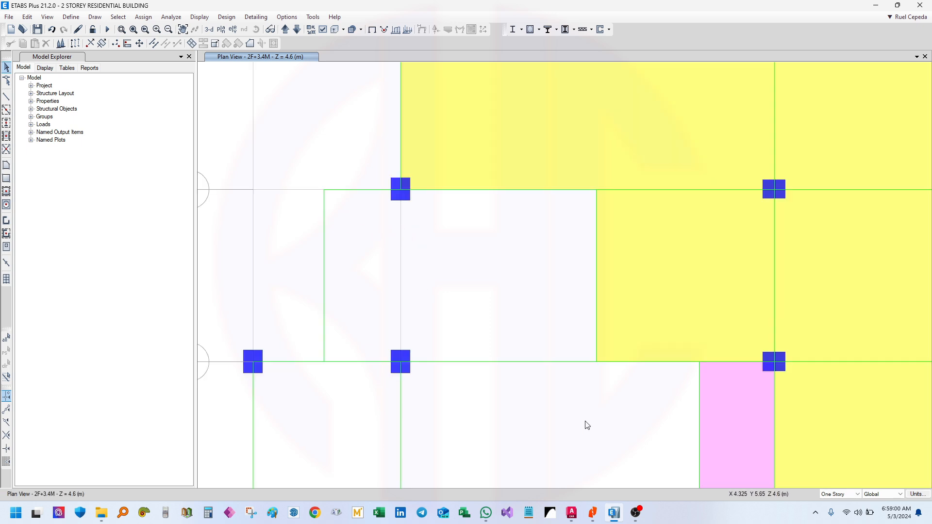
{"action": "mouse_move", "coordinate": [592, 513]}
{"action": "left_click", "coordinate": [597, 449]}
{"action": "left_click_drag", "start_coordinate": [419, 270], "coordinate": [423, 277]}
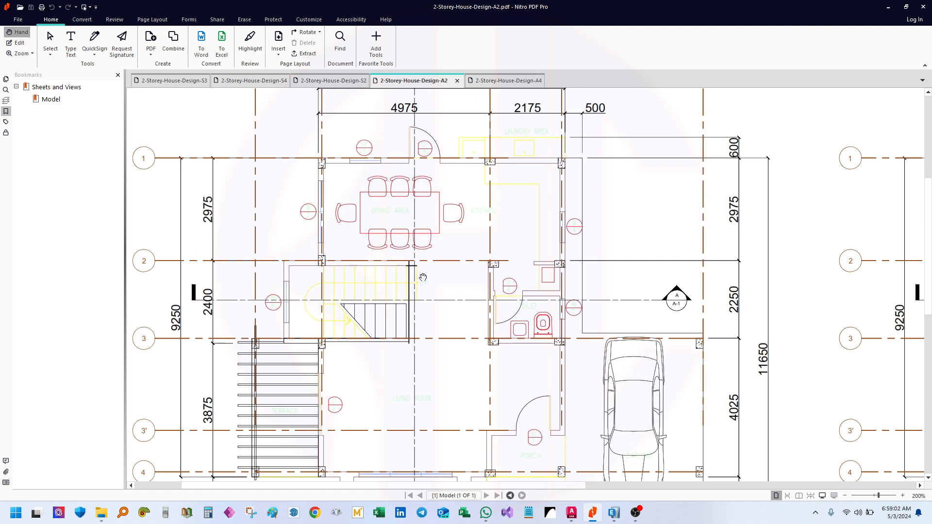
{"action": "scroll", "coordinate": [272, 301], "scroll_direction": "up", "scroll_amount": 2}
{"action": "left_click_drag", "start_coordinate": [474, 295], "coordinate": [381, 280]}
{"action": "scroll", "coordinate": [379, 280], "scroll_direction": "down", "scroll_amount": 1}
{"action": "left_click", "coordinate": [573, 513]}
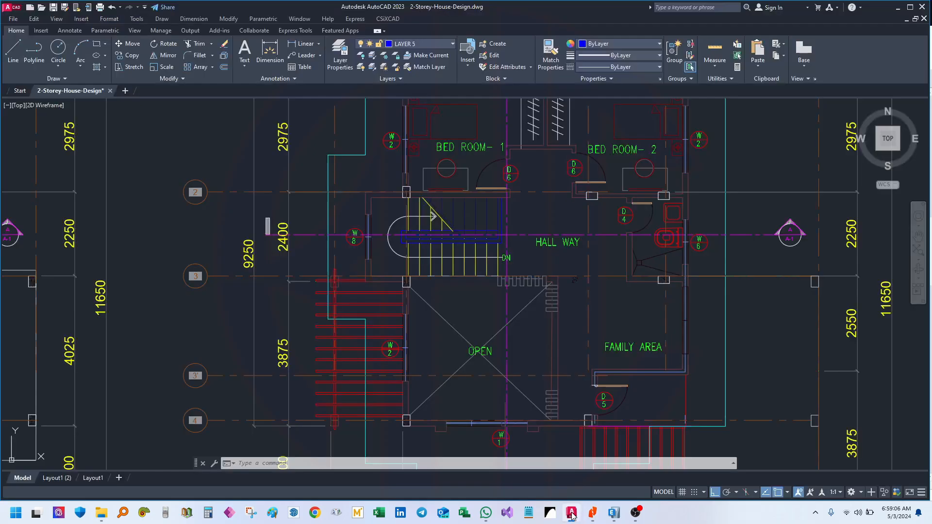
{"action": "scroll", "coordinate": [407, 267], "scroll_direction": "up", "scroll_amount": 3}
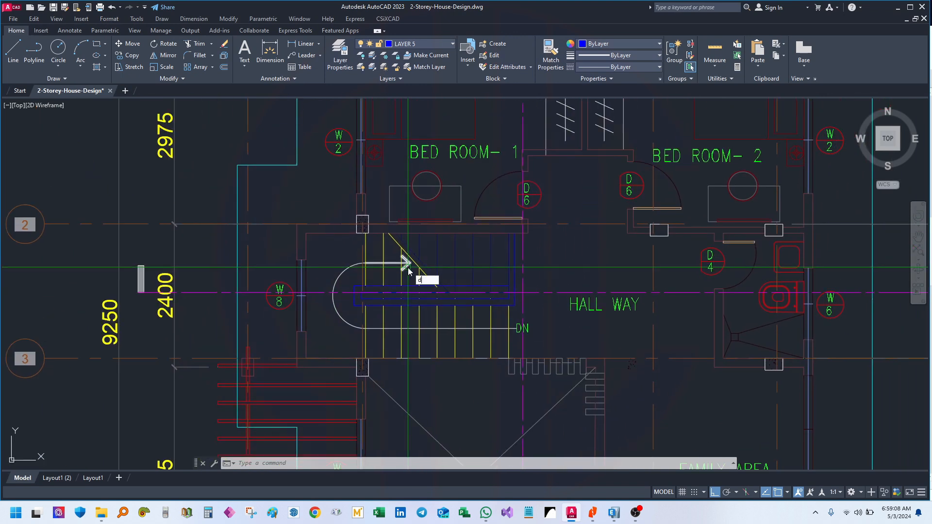
{"action": "type", "text": "dli"}
{"action": "key", "text": "Return"}
{"action": "scroll", "coordinate": [320, 269], "scroll_direction": "up", "scroll_amount": 4}
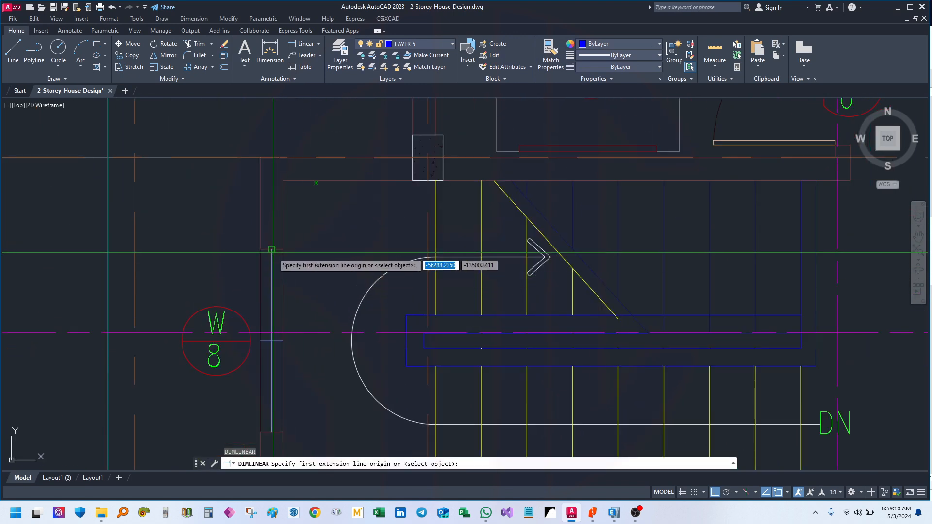
{"action": "left_click", "coordinate": [352, 267]}
{"action": "left_click_drag", "start_coordinate": [659, 279], "coordinate": [428, 335]}
{"action": "mouse_move", "coordinate": [529, 303]}
{"action": "left_mouse_down"}
{"action": "mouse_move", "coordinate": [539, 248]}
{"action": "mouse_move", "coordinate": [532, 181]}
{"action": "mouse_move", "coordinate": [500, 288]}
{"action": "left_mouse_up"}
{"action": "scroll", "coordinate": [499, 288], "scroll_direction": "down", "scroll_amount": 2}
{"action": "mouse_move", "coordinate": [545, 266]}
{"action": "left_mouse_down"}
{"action": "mouse_move", "coordinate": [638, 252]}
{"action": "mouse_move", "coordinate": [649, 183]}
{"action": "mouse_move", "coordinate": [649, 269]}
{"action": "left_mouse_up"}
{"action": "left_click_drag", "start_coordinate": [667, 307], "coordinate": [665, 293]}
{"action": "scroll", "coordinate": [663, 296], "scroll_direction": "down", "scroll_amount": 6}
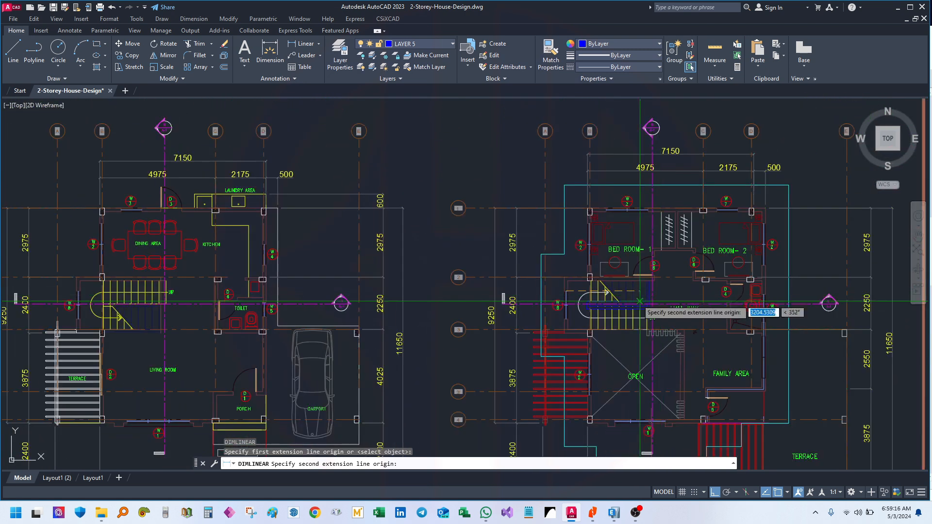
{"action": "left_click_drag", "start_coordinate": [567, 305], "coordinate": [670, 304]}
{"action": "key", "text": "Escape"}
Dimension the stair's overall length on the ground-floor plan, from the wall at window W8 to the first riser by UP
{"action": "scroll", "coordinate": [164, 291], "scroll_direction": "up", "scroll_amount": 2}
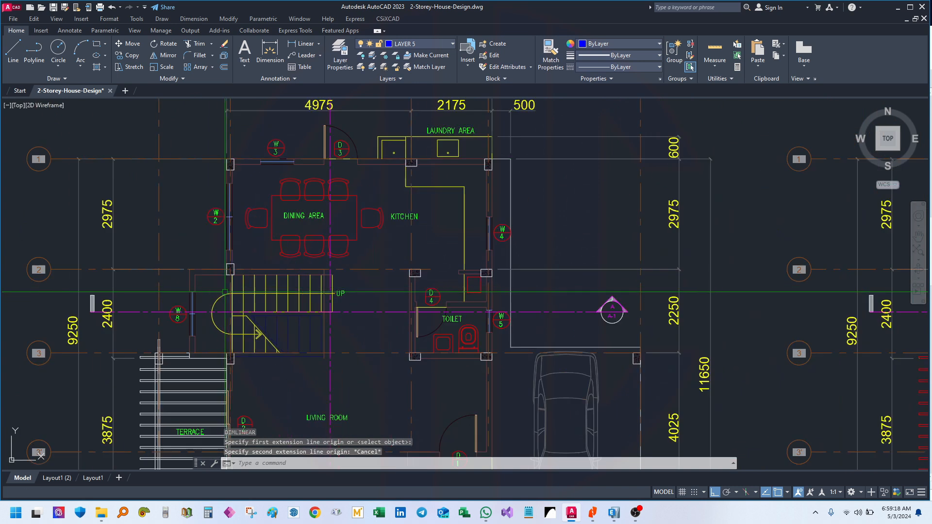
{"action": "type", "text": "dli"}
{"action": "key", "text": "Return"}
{"action": "scroll", "coordinate": [236, 286], "scroll_direction": "up", "scroll_amount": 5}
{"action": "left_click", "coordinate": [135, 293]}
{"action": "left_click", "coordinate": [707, 280]}
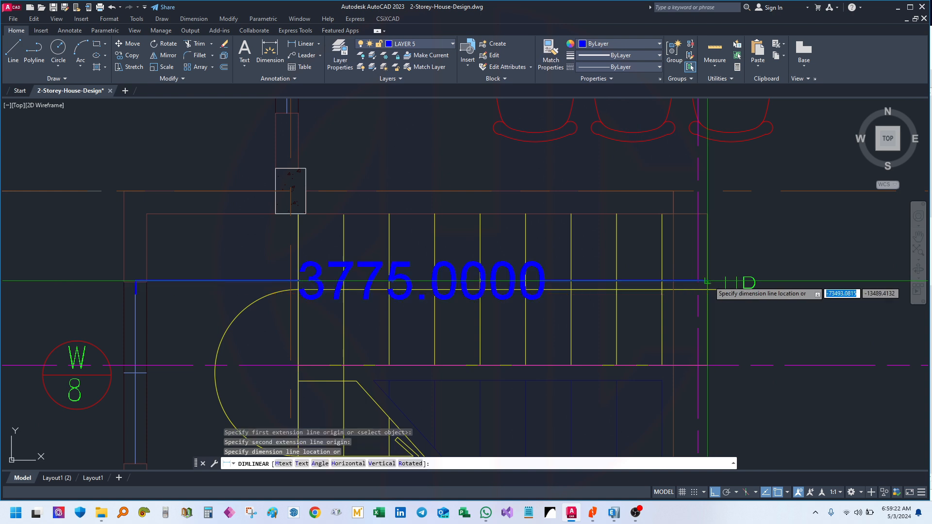
{"action": "left_click_drag", "start_coordinate": [603, 191], "coordinate": [604, 262]}
{"action": "left_click", "coordinate": [348, 206]}
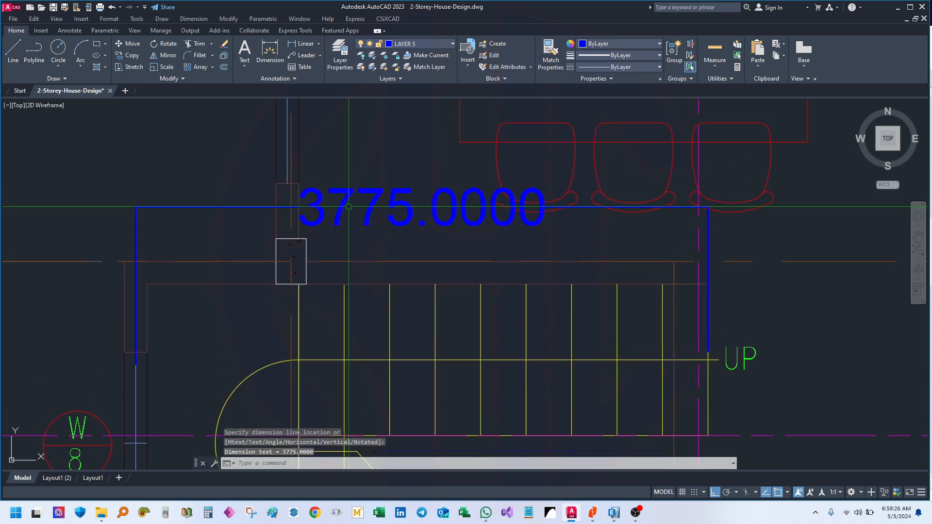
Add a vertical linear dimension for the width of the stair flight beside the UP label
{"action": "scroll", "coordinate": [357, 206], "scroll_direction": "down", "scroll_amount": 3}
{"action": "scroll", "coordinate": [500, 301], "scroll_direction": "up", "scroll_amount": 1}
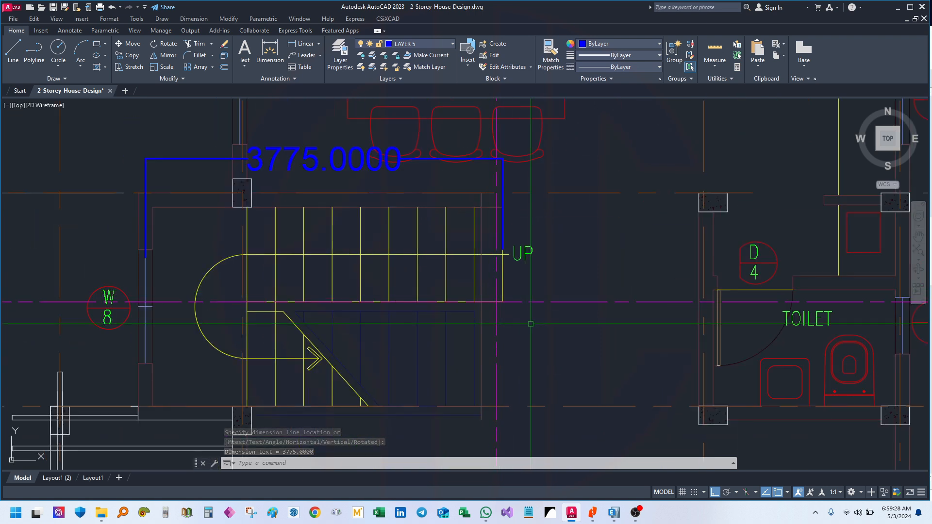
{"action": "key", "text": "Return"}
{"action": "left_click", "coordinate": [501, 301]}
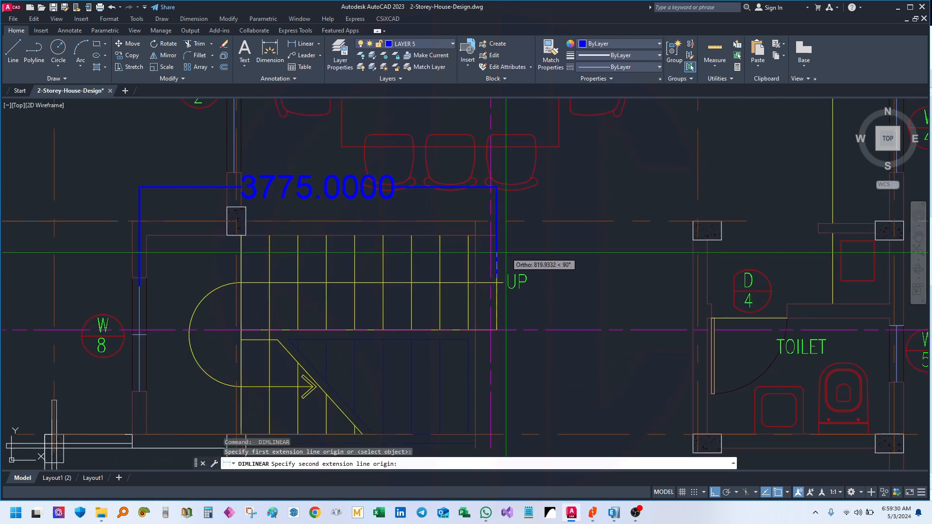
{"action": "key", "text": "Escape"}
{"action": "left_click_drag", "start_coordinate": [412, 322], "coordinate": [409, 292]}
{"action": "scroll", "coordinate": [506, 288], "scroll_direction": "up", "scroll_amount": 2}
{"action": "key", "text": "Return"}
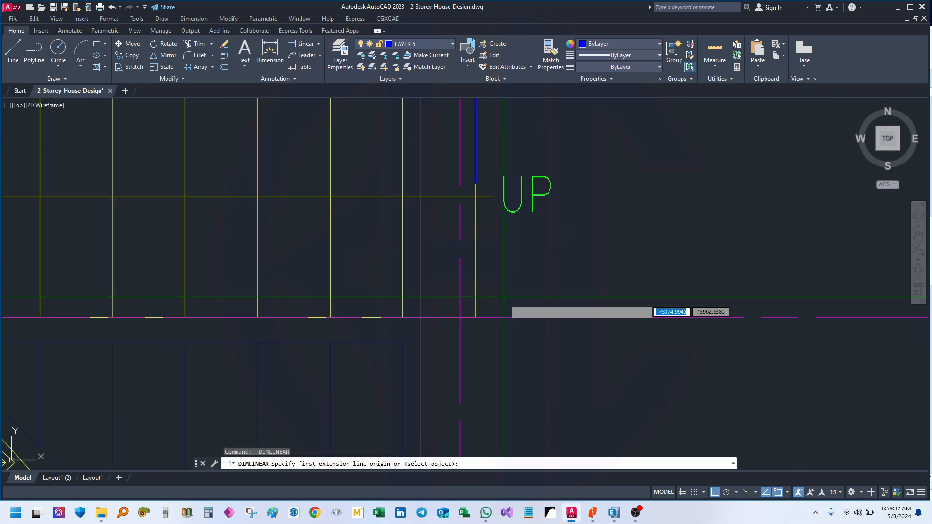
{"action": "left_click", "coordinate": [475, 183]}
{"action": "scroll", "coordinate": [467, 286], "scroll_direction": "down", "scroll_amount": 2}
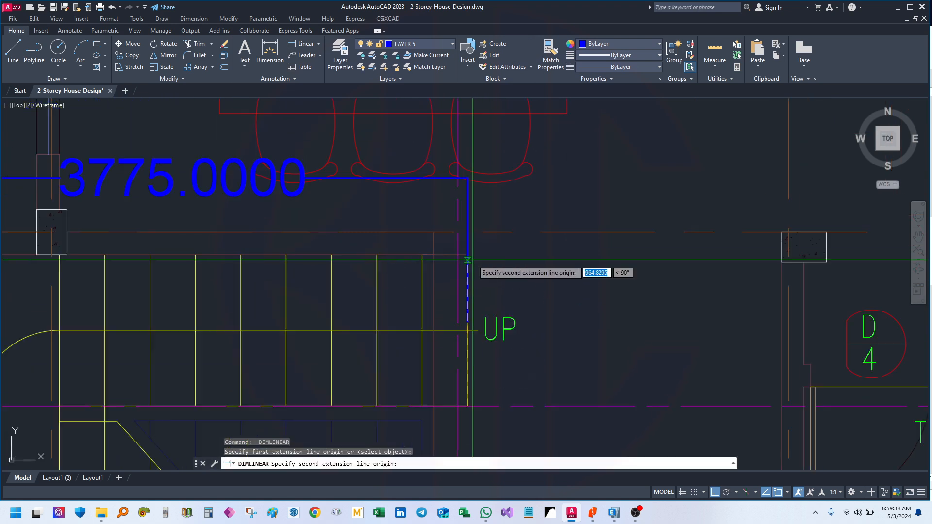
{"action": "scroll", "coordinate": [467, 260], "scroll_direction": "down", "scroll_amount": 2}
{"action": "left_click", "coordinate": [468, 352]}
{"action": "left_click", "coordinate": [544, 303]}
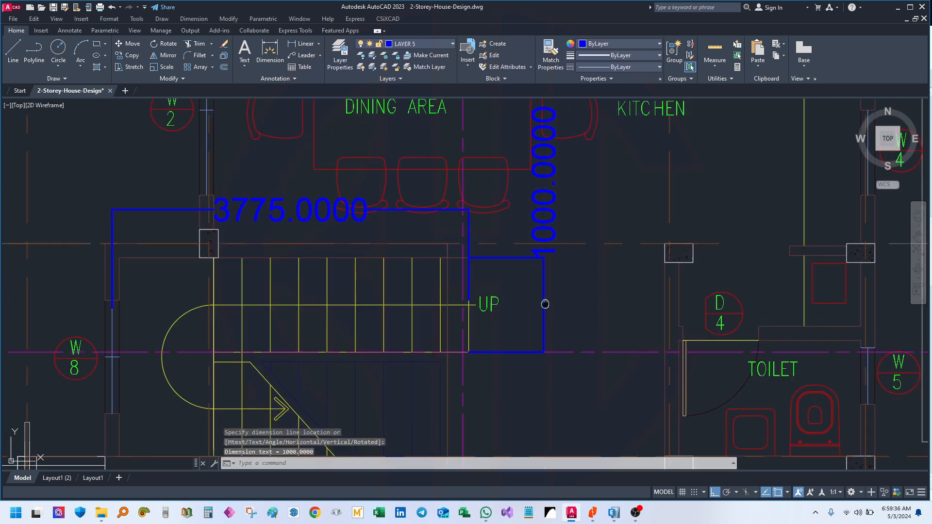
Add a vertical linear dimension for the stairwell between grids 2 and 3, placed outside window W8
{"action": "left_click_drag", "start_coordinate": [544, 304], "coordinate": [536, 185]}
{"action": "left_click_drag", "start_coordinate": [334, 271], "coordinate": [333, 308]}
{"action": "key", "text": "space"}
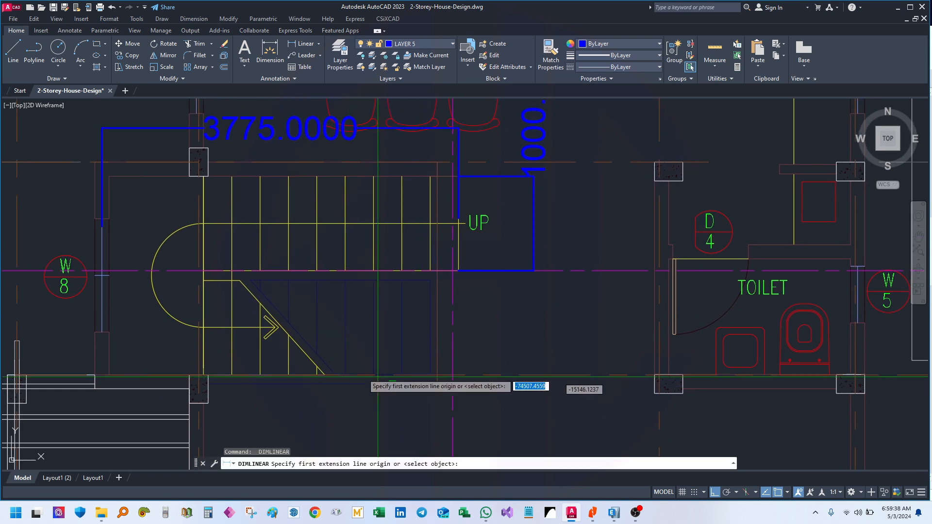
{"action": "left_click_drag", "start_coordinate": [168, 353], "coordinate": [476, 351]}
{"action": "left_click", "coordinate": [409, 371]}
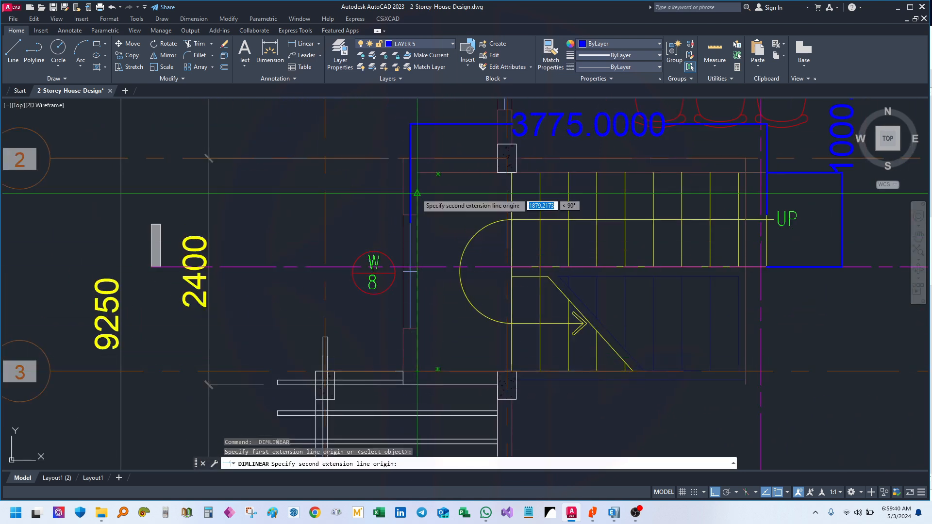
{"action": "left_click", "coordinate": [411, 158]}
{"action": "left_click", "coordinate": [333, 160]}
Match the properties of the existing 2400 dimension onto the three new stair dimensions
{"action": "left_click_drag", "start_coordinate": [394, 233], "coordinate": [349, 265]}
{"action": "type", "text": "ma"}
{"action": "key", "text": "Return"}
{"action": "left_click", "coordinate": [163, 270]}
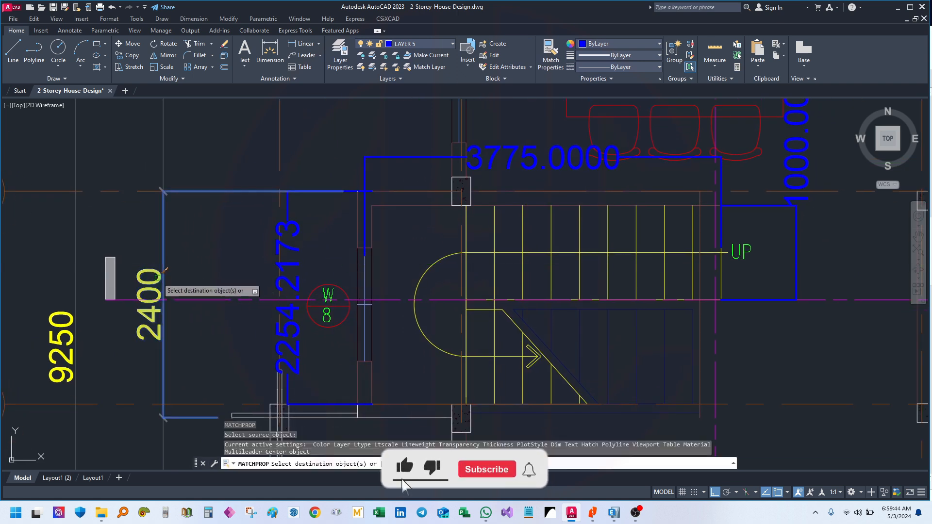
{"action": "left_click", "coordinate": [297, 260]}
{"action": "left_click", "coordinate": [287, 237]}
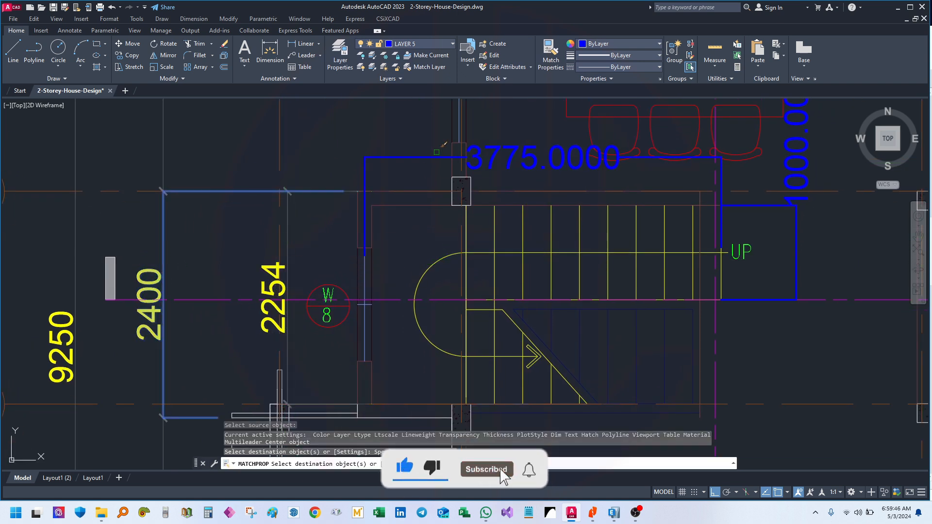
{"action": "left_click_drag", "start_coordinate": [437, 153], "coordinate": [351, 242]}
{"action": "left_click", "coordinate": [415, 239]}
{"action": "left_click", "coordinate": [710, 241]}
{"action": "key", "text": "Return"}
{"action": "mouse_move", "coordinate": [685, 295]}
{"action": "left_mouse_down"}
{"action": "mouse_move", "coordinate": [649, 258]}
{"action": "mouse_move", "coordinate": [636, 203]}
{"action": "left_mouse_up"}
{"action": "key", "text": "Escape"}
{"action": "key", "text": "Escape"}
{"action": "key", "text": "Escape"}
Examine the staircase profile, landing and floor levels in the section through the living area
{"action": "mouse_move", "coordinate": [528, 290]}
{"action": "left_mouse_down"}
{"action": "mouse_move", "coordinate": [507, 260]}
{"action": "mouse_move", "coordinate": [558, 301]}
{"action": "mouse_move", "coordinate": [506, 280]}
{"action": "mouse_move", "coordinate": [457, 196]}
{"action": "left_mouse_up"}
{"action": "scroll", "coordinate": [437, 254], "scroll_direction": "down", "scroll_amount": 3}
{"action": "scroll", "coordinate": [295, 236], "scroll_direction": "down", "scroll_amount": 3}
{"action": "mouse_move", "coordinate": [423, 346]}
{"action": "left_mouse_down"}
{"action": "mouse_move", "coordinate": [460, 274]}
{"action": "mouse_move", "coordinate": [552, 303]}
{"action": "mouse_move", "coordinate": [501, 152]}
{"action": "left_mouse_up"}
{"action": "left_click_drag", "start_coordinate": [500, 304], "coordinate": [527, 286]}
{"action": "scroll", "coordinate": [439, 310], "scroll_direction": "up", "scroll_amount": 5}
{"action": "scroll", "coordinate": [496, 215], "scroll_direction": "up", "scroll_amount": 2}
{"action": "scroll", "coordinate": [619, 264], "scroll_direction": "up", "scroll_amount": 4}
{"action": "scroll", "coordinate": [592, 285], "scroll_direction": "down", "scroll_amount": 2}
{"action": "left_click_drag", "start_coordinate": [520, 218], "coordinate": [523, 254]}
{"action": "left_click_drag", "start_coordinate": [366, 196], "coordinate": [366, 301]}
{"action": "mouse_move", "coordinate": [413, 324]}
{"action": "left_mouse_down"}
{"action": "mouse_move", "coordinate": [403, 242]}
{"action": "mouse_move", "coordinate": [460, 211]}
{"action": "left_mouse_up"}
{"action": "scroll", "coordinate": [350, 228], "scroll_direction": "up", "scroll_amount": 2}
{"action": "scroll", "coordinate": [357, 224], "scroll_direction": "down", "scroll_amount": 2}
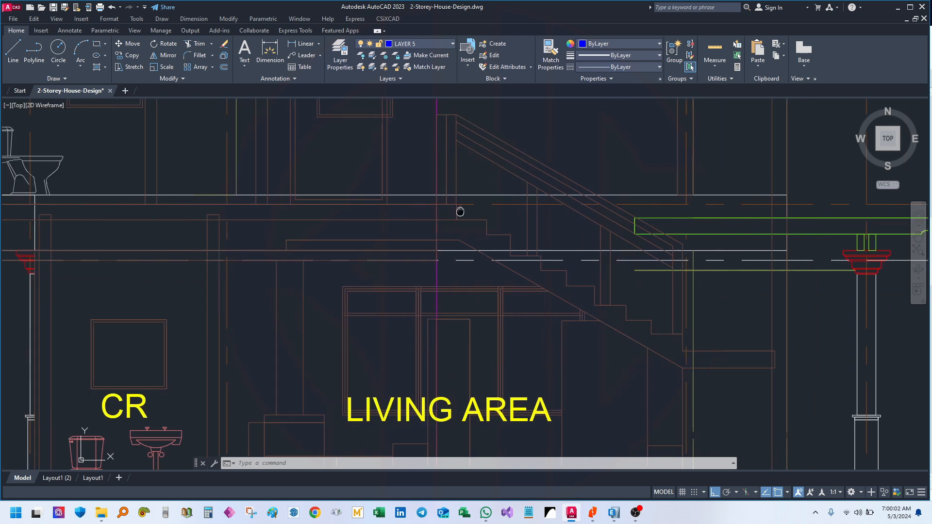
{"action": "scroll", "coordinate": [432, 212], "scroll_direction": "up", "scroll_amount": 2}
Dimension the stair landing's width on the ground-floor plan, from the wall line at window W8 to the edge of the steps
{"action": "scroll", "coordinate": [439, 319], "scroll_direction": "down", "scroll_amount": 8}
{"action": "left_click_drag", "start_coordinate": [426, 202], "coordinate": [410, 369]}
{"action": "left_click_drag", "start_coordinate": [418, 256], "coordinate": [402, 412]}
{"action": "left_click_drag", "start_coordinate": [414, 183], "coordinate": [405, 461]}
{"action": "scroll", "coordinate": [340, 273], "scroll_direction": "up", "scroll_amount": 5}
{"action": "scroll", "coordinate": [273, 210], "scroll_direction": "up", "scroll_amount": 3}
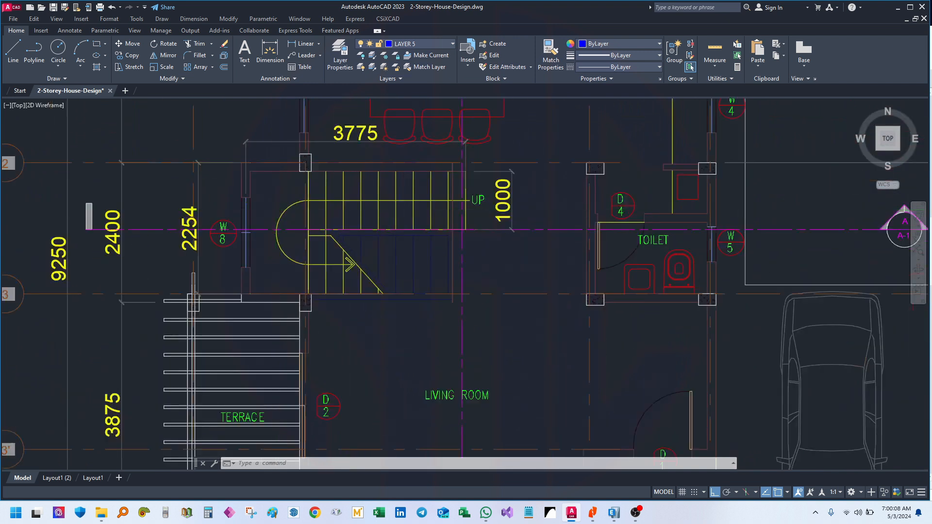
{"action": "mouse_move", "coordinate": [256, 196]}
{"action": "left_mouse_down"}
{"action": "mouse_move", "coordinate": [268, 403]}
{"action": "mouse_move", "coordinate": [279, 380]}
{"action": "left_mouse_up"}
{"action": "type", "text": "dli"}
{"action": "key", "text": "Return"}
{"action": "scroll", "coordinate": [245, 315], "scroll_direction": "up", "scroll_amount": 3}
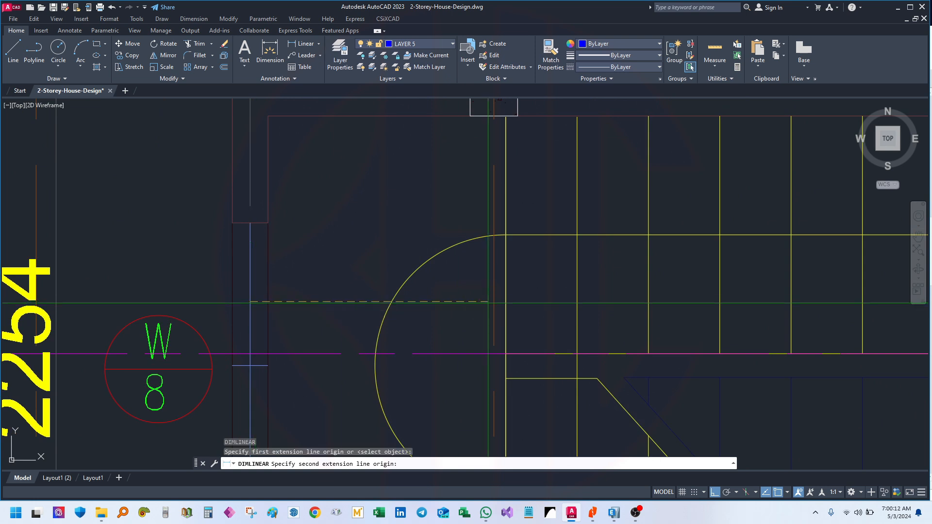
{"action": "left_click", "coordinate": [504, 302]}
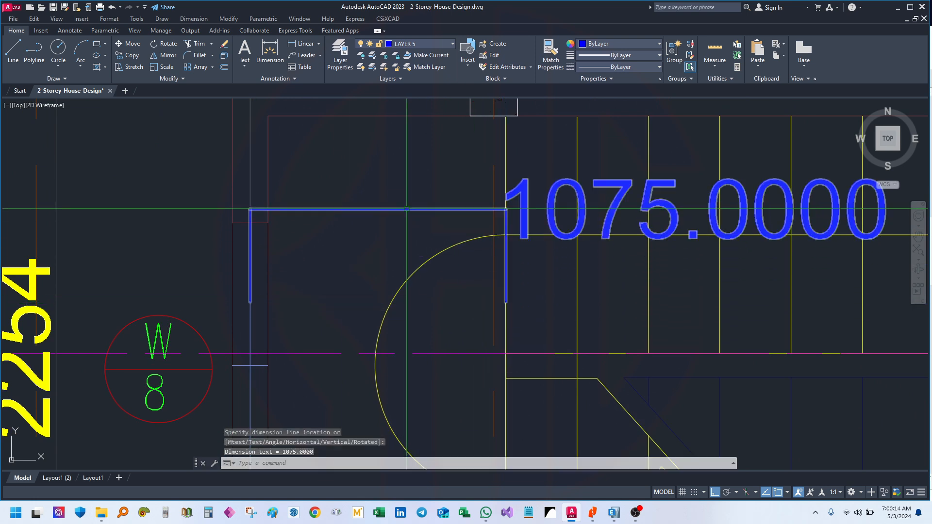
Match the landing dimension's properties to the vertical stairwell dimension beside window W8
{"action": "scroll", "coordinate": [410, 213], "scroll_direction": "down", "scroll_amount": 3}
{"action": "type", "text": "ma"}
{"action": "key", "text": "Return"}
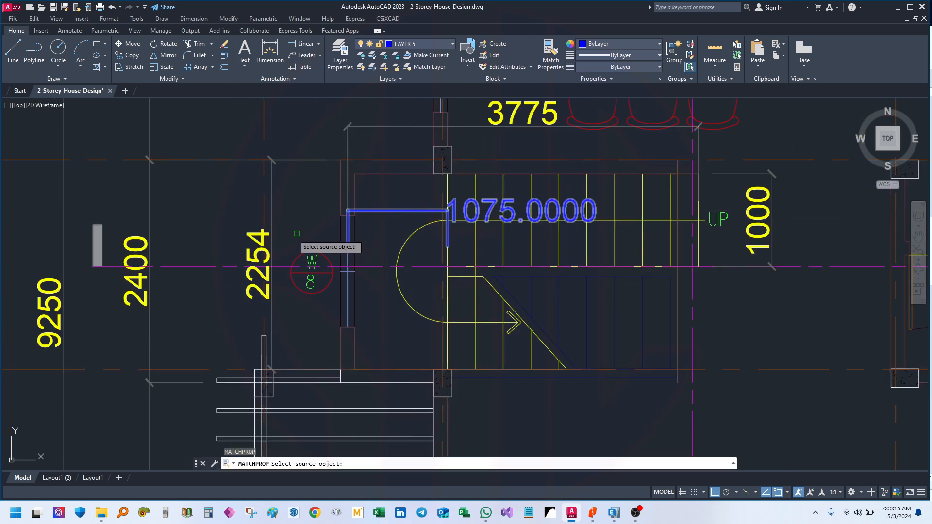
{"action": "left_click", "coordinate": [250, 237]}
{"action": "key", "text": "Escape"}
{"action": "key", "text": "Escape"}
Locate the staircase's top riser and slab in the Section Thru A-A drawing
{"action": "scroll", "coordinate": [394, 210], "scroll_direction": "down", "scroll_amount": 4}
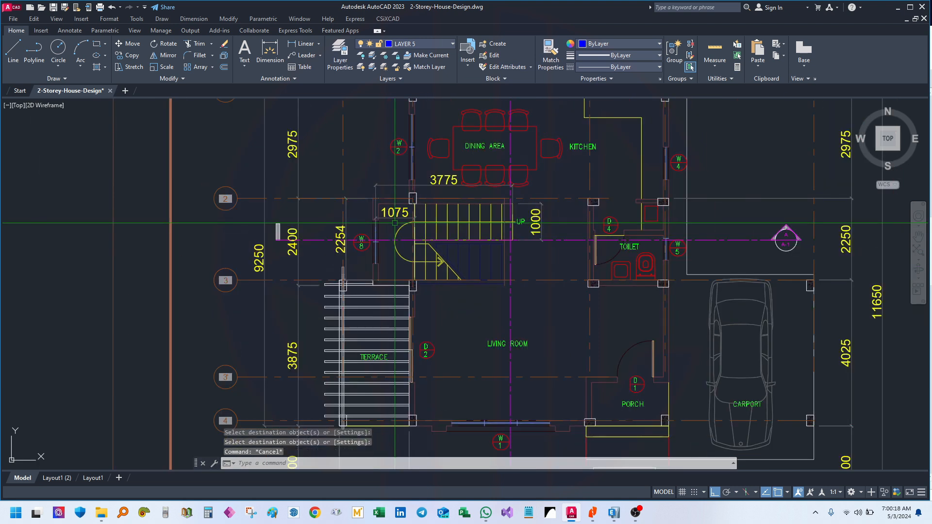
{"action": "scroll", "coordinate": [362, 177], "scroll_direction": "down", "scroll_amount": 5}
{"action": "left_click_drag", "start_coordinate": [458, 365], "coordinate": [395, 140]}
{"action": "scroll", "coordinate": [381, 214], "scroll_direction": "down", "scroll_amount": 4}
{"action": "scroll", "coordinate": [388, 351], "scroll_direction": "up", "scroll_amount": 8}
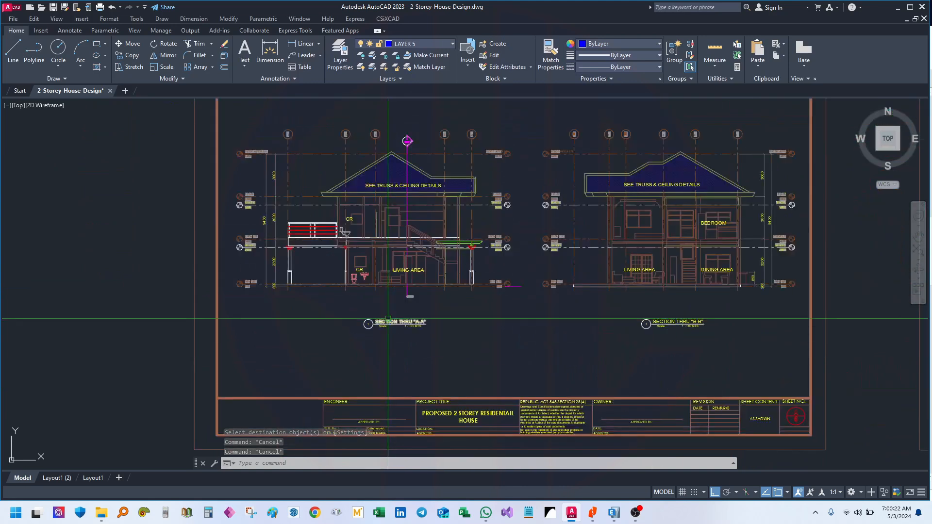
{"action": "scroll", "coordinate": [437, 232], "scroll_direction": "up", "scroll_amount": 2}
{"action": "mouse_move", "coordinate": [494, 218]}
{"action": "left_mouse_down"}
{"action": "mouse_move", "coordinate": [484, 257]}
{"action": "mouse_move", "coordinate": [455, 295]}
{"action": "left_mouse_up"}
{"action": "type", "text": "xl"}
{"action": "key", "text": "space"}
{"action": "type", "text": "v"}
{"action": "key", "text": "space"}
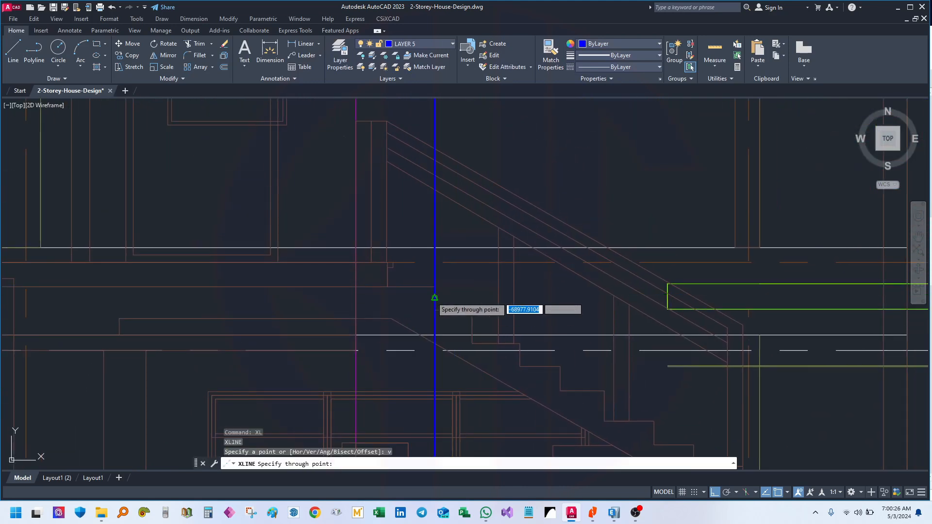
{"action": "key", "text": "Escape"}
Set the current object colour to magenta and the lineweight to 0.00 mm
{"action": "left_click", "coordinate": [602, 58]}
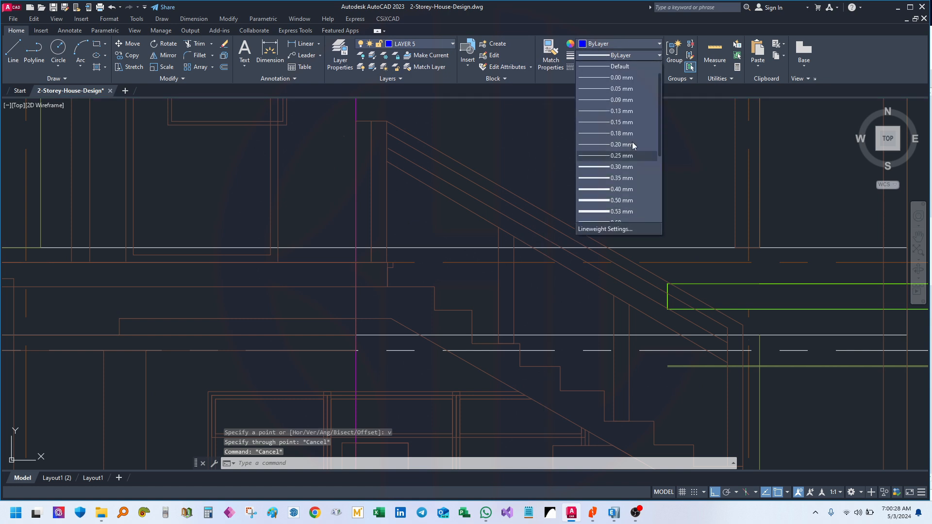
{"action": "left_click", "coordinate": [612, 43]}
{"action": "left_click", "coordinate": [612, 42]}
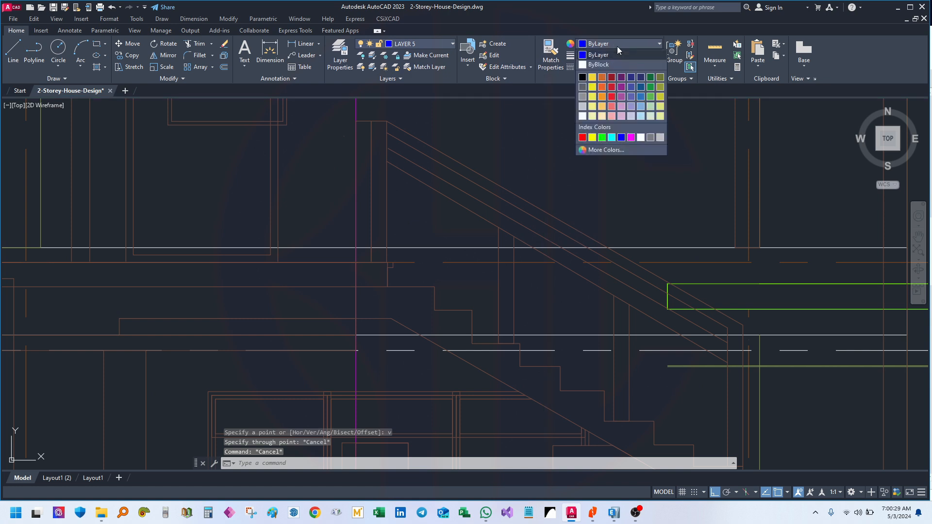
{"action": "left_click", "coordinate": [632, 139]}
Draw a vertical construction line through the top riser of the stair in Section A-A
{"action": "type", "text": "x"}
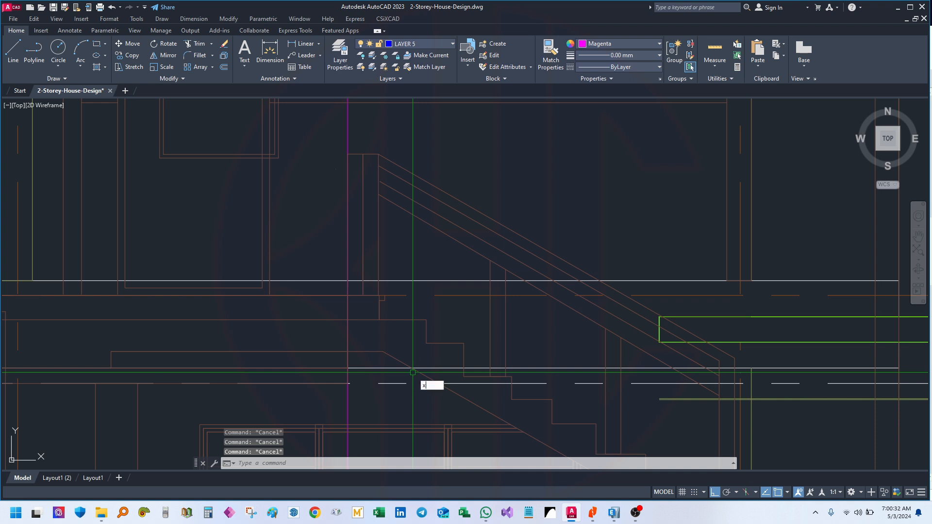
{"action": "type", "text": "l"}
{"action": "key", "text": "space"}
{"action": "type", "text": "v"}
{"action": "key", "text": "space"}
{"action": "left_click", "coordinate": [426, 320]}
{"action": "key", "text": "Escape"}
{"action": "key", "text": "Escape"}
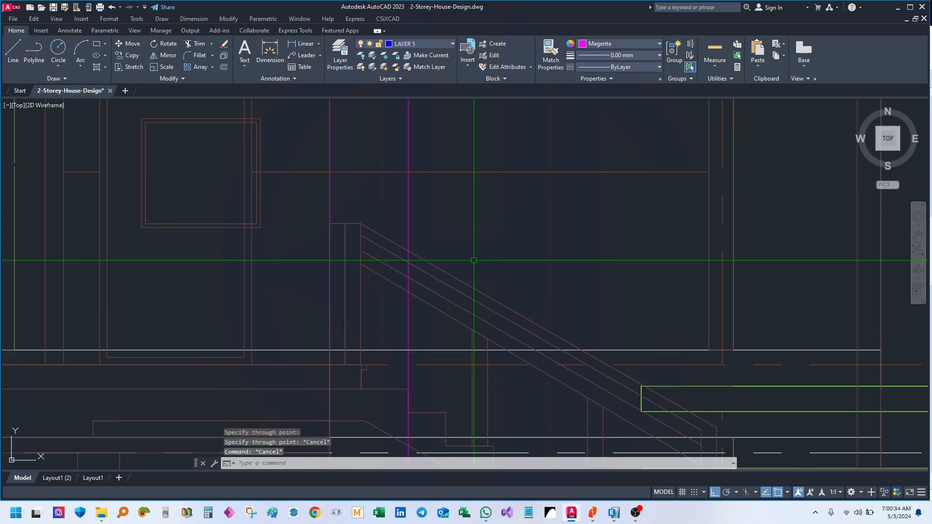
Offset the vertical construction line by 1075 away from the steps to mark the landing width
{"action": "type", "text": "o"}
{"action": "key", "text": "space"}
{"action": "type", "text": "1075"}
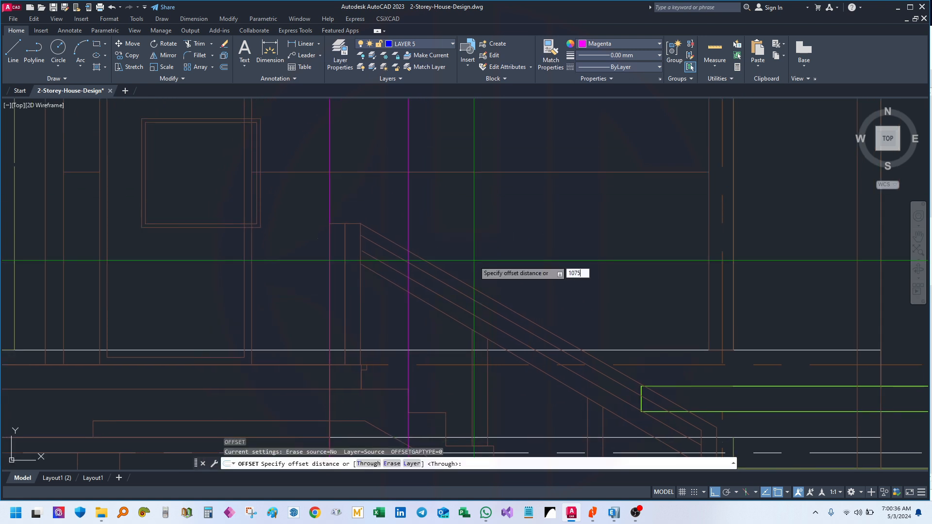
{"action": "key", "text": "space"}
{"action": "left_click", "coordinate": [409, 198]}
{"action": "left_click", "coordinate": [347, 210]}
{"action": "scroll", "coordinate": [341, 215], "scroll_direction": "down", "scroll_amount": 4}
{"action": "scroll", "coordinate": [345, 297], "scroll_direction": "up", "scroll_amount": 4}
{"action": "key", "text": "Escape"}
Try tracing the landing slab between the two construction lines with a polyline, and erase the trial polyline
{"action": "mouse_move", "coordinate": [406, 306]}
{"action": "left_mouse_down"}
{"action": "mouse_move", "coordinate": [394, 230]}
{"action": "mouse_move", "coordinate": [285, 202]}
{"action": "left_mouse_up"}
{"action": "mouse_move", "coordinate": [515, 337]}
{"action": "left_mouse_down"}
{"action": "mouse_move", "coordinate": [543, 241]}
{"action": "mouse_move", "coordinate": [540, 388]}
{"action": "left_mouse_up"}
{"action": "left_click_drag", "start_coordinate": [476, 286], "coordinate": [466, 290]}
{"action": "type", "text": "pl"}
{"action": "key", "text": "space"}
{"action": "scroll", "coordinate": [161, 298], "scroll_direction": "up", "scroll_amount": 3}
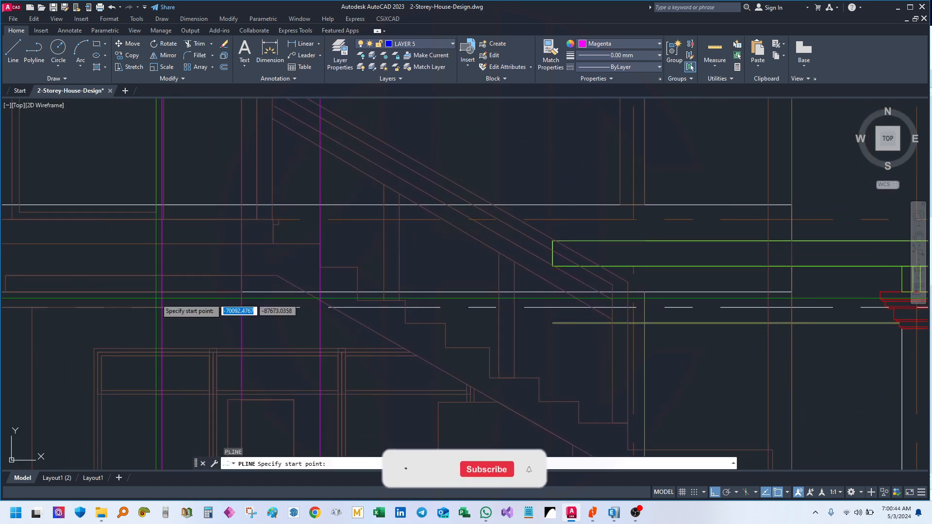
{"action": "left_click", "coordinate": [163, 262]}
{"action": "left_click", "coordinate": [164, 213]}
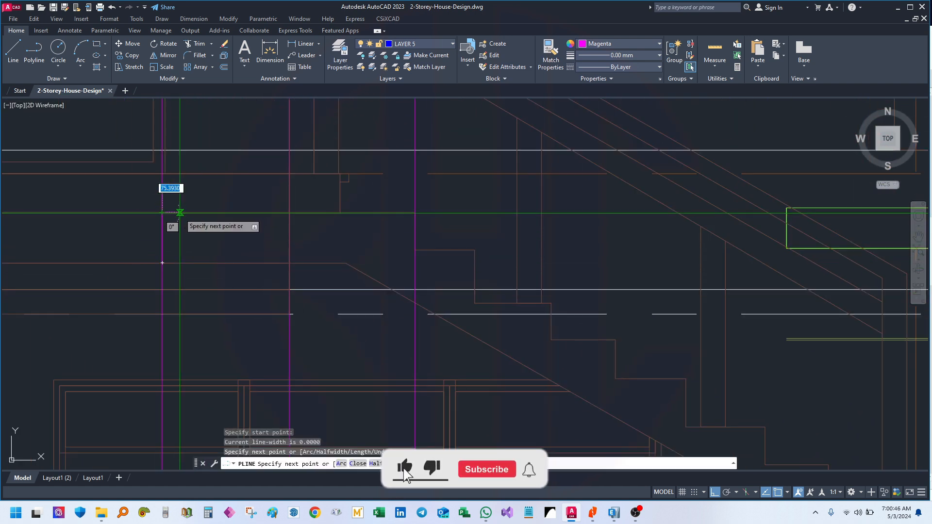
{"action": "key", "text": "Escape"}
{"action": "key", "text": "Escape"}
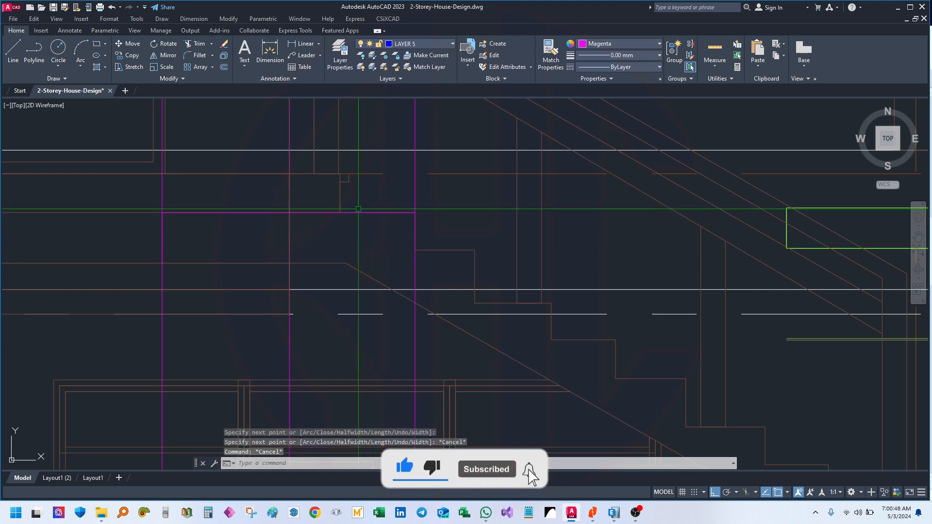
{"action": "left_click", "coordinate": [359, 213]}
{"action": "left_click_drag", "start_coordinate": [438, 270], "coordinate": [431, 278]}
{"action": "key", "text": "Delete"}
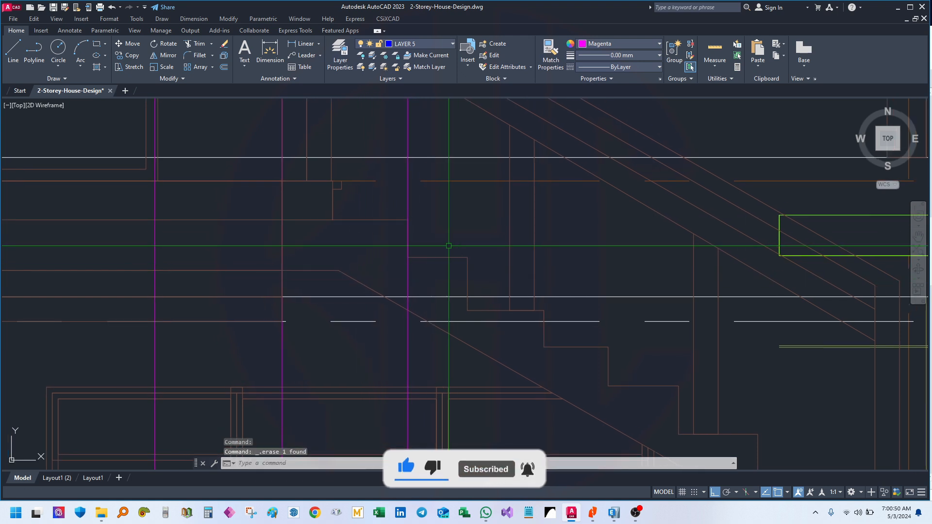
Copy the section's stair profile, slab edge and soffit lines to the empty area above the ARCHITECTURAL title, alongside the construction lines
{"action": "left_click", "coordinate": [439, 258]}
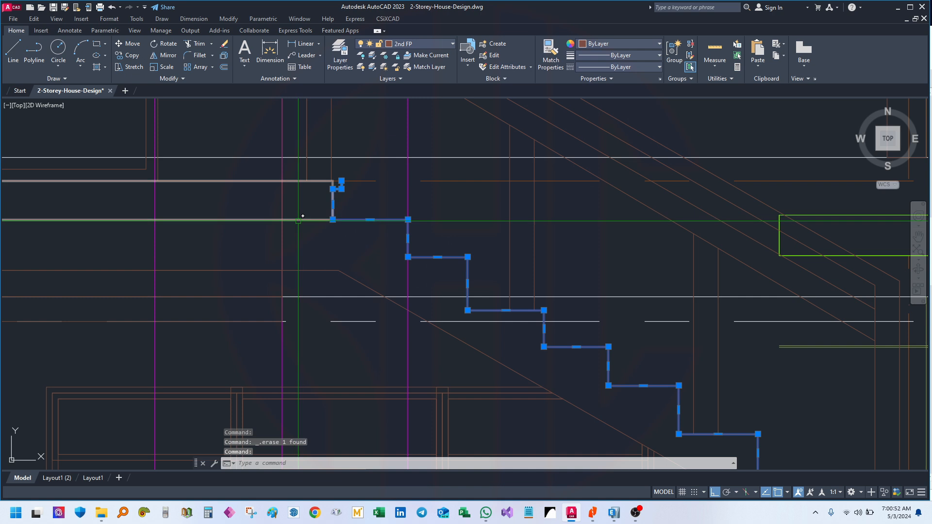
{"action": "left_click", "coordinate": [358, 281]}
{"action": "left_click", "coordinate": [193, 227]}
{"action": "left_click", "coordinate": [180, 215]}
{"action": "scroll", "coordinate": [225, 230], "scroll_direction": "down", "scroll_amount": 3}
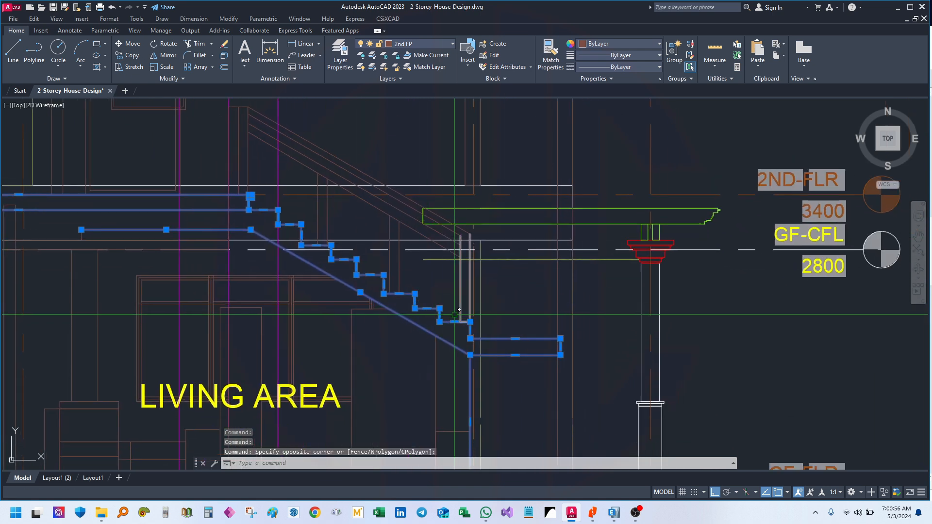
{"action": "scroll", "coordinate": [453, 335], "scroll_direction": "down", "scroll_amount": 2}
{"action": "type", "text": "co"}
{"action": "key", "text": "space"}
{"action": "scroll", "coordinate": [452, 329], "scroll_direction": "down", "scroll_amount": 8}
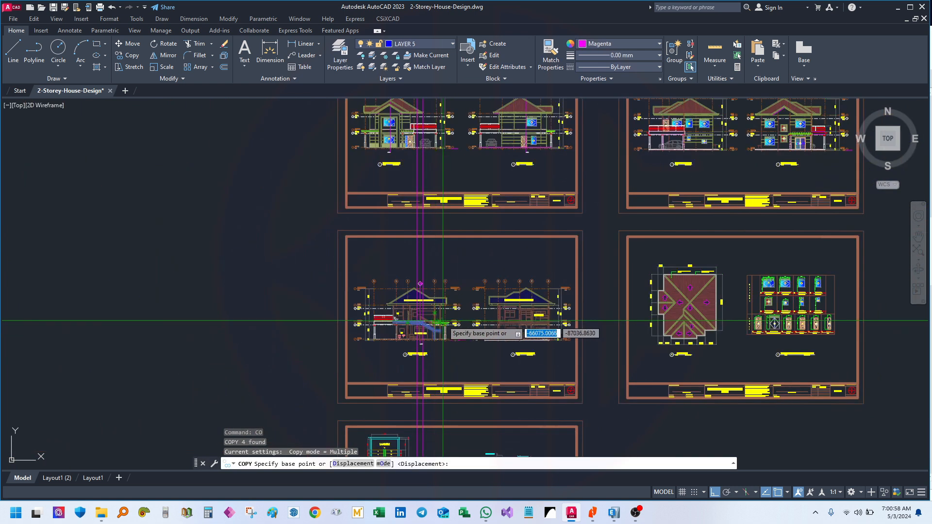
{"action": "left_click_drag", "start_coordinate": [460, 358], "coordinate": [424, 412]}
{"action": "left_click", "coordinate": [559, 376]}
{"action": "left_click_drag", "start_coordinate": [535, 140], "coordinate": [527, 417]}
{"action": "left_click_drag", "start_coordinate": [510, 128], "coordinate": [510, 463]}
{"action": "left_click", "coordinate": [519, 289]}
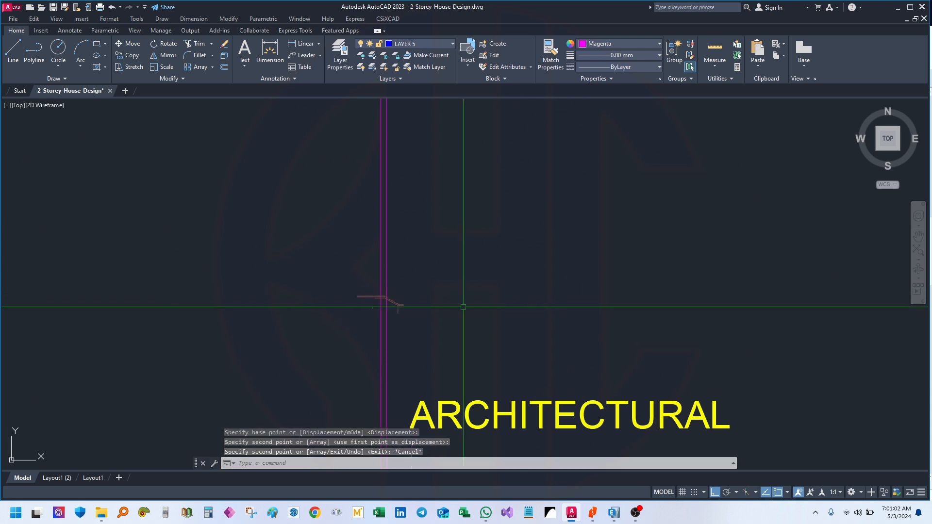
{"action": "key", "text": "Escape"}
{"action": "scroll", "coordinate": [388, 292], "scroll_direction": "up", "scroll_amount": 5}
{"action": "scroll", "coordinate": [274, 149], "scroll_direction": "up", "scroll_amount": 2}
{"action": "left_click_drag", "start_coordinate": [590, 356], "coordinate": [530, 329]}
{"action": "left_click", "coordinate": [530, 328]}
{"action": "left_click", "coordinate": [478, 331]}
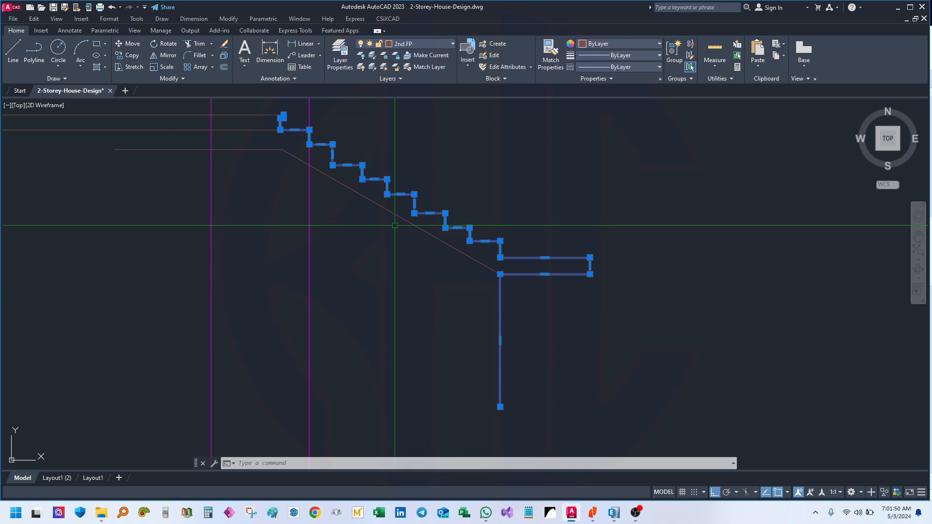
{"action": "scroll", "coordinate": [436, 242], "scroll_direction": "down", "scroll_amount": 2}
{"action": "key", "text": "Escape"}
{"action": "key", "text": "Escape"}
Erase the vertical construction line that runs through the top riser of the copied stair
{"action": "scroll", "coordinate": [410, 240], "scroll_direction": "up", "scroll_amount": 3}
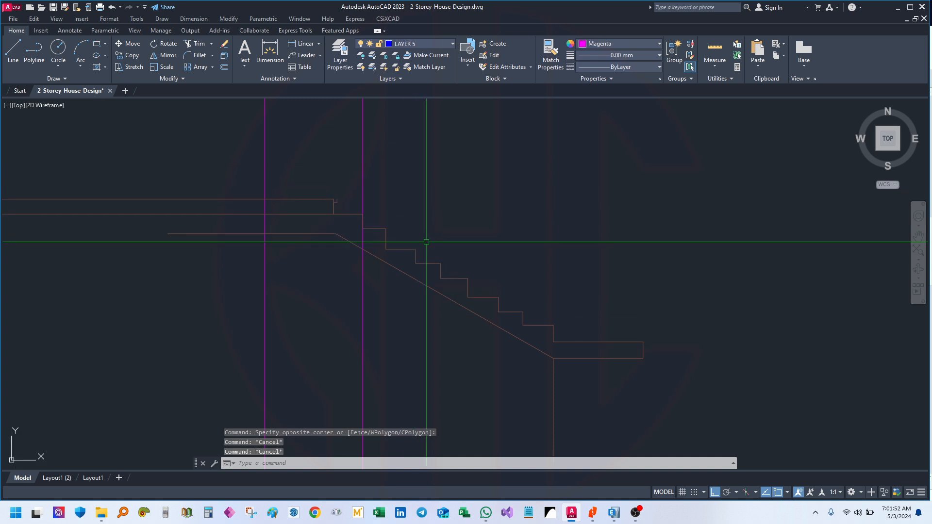
{"action": "left_click", "coordinate": [391, 202]}
{"action": "left_click", "coordinate": [347, 169]}
{"action": "left_click_drag", "start_coordinate": [503, 274], "coordinate": [434, 233]}
{"action": "key", "text": "Delete"}
Create a closed boundary polyline from the area enclosed by the copied steps, soffit, landings and remaining construction line
{"action": "left_click_drag", "start_coordinate": [412, 312], "coordinate": [391, 275]}
{"action": "type", "text": "b"}
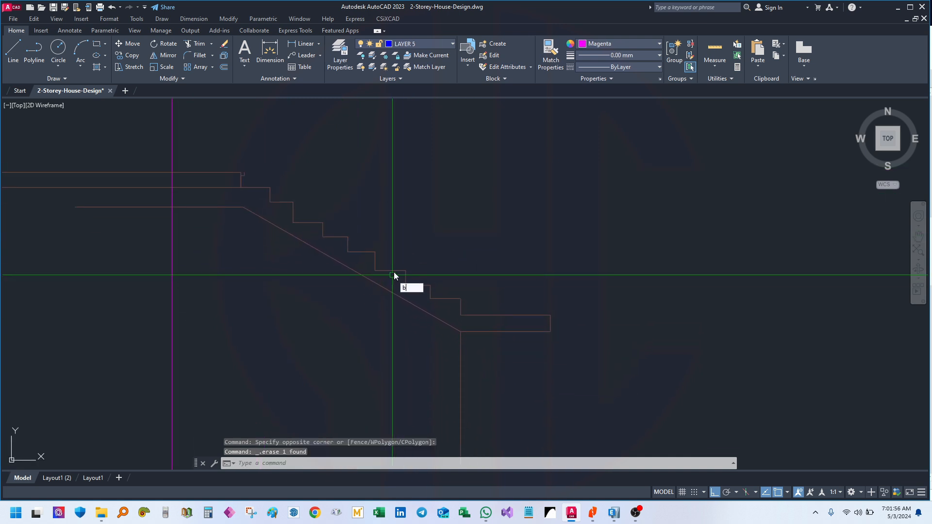
{"action": "type", "text": "o"}
{"action": "key", "text": "Return"}
{"action": "left_click", "coordinate": [408, 203]}
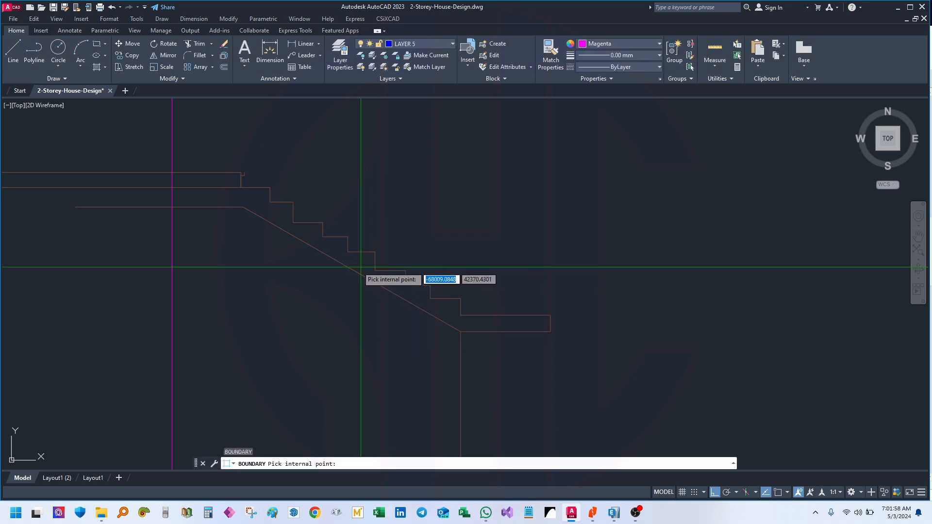
{"action": "left_click", "coordinate": [339, 255]}
{"action": "key", "text": "Return"}
Move the magenta stair boundary polyline straight up, clear of the copied section lines
{"action": "left_click", "coordinate": [339, 262]}
{"action": "scroll", "coordinate": [366, 251], "scroll_direction": "down", "scroll_amount": 4}
{"action": "left_click_drag", "start_coordinate": [406, 211], "coordinate": [407, 275]}
{"action": "left_click_drag", "start_coordinate": [524, 320], "coordinate": [500, 284]}
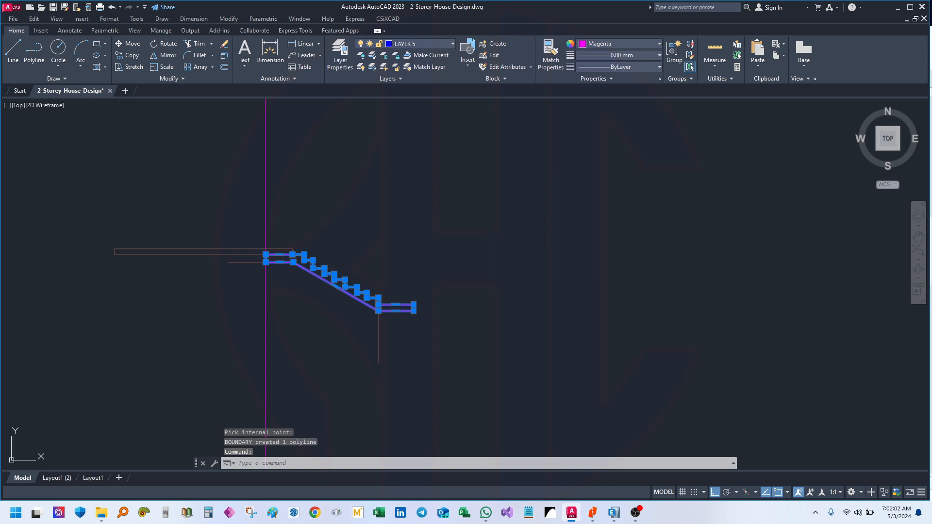
{"action": "type", "text": "m"}
{"action": "key", "text": "Return"}
{"action": "left_click", "coordinate": [497, 345]}
{"action": "left_click", "coordinate": [499, 217]}
{"action": "key", "text": "Escape"}
{"action": "key", "text": "Escape"}
Erase the leftover copied section lines and the remaining construction line, keeping only the magenta stair outline
{"action": "left_click", "coordinate": [489, 349]}
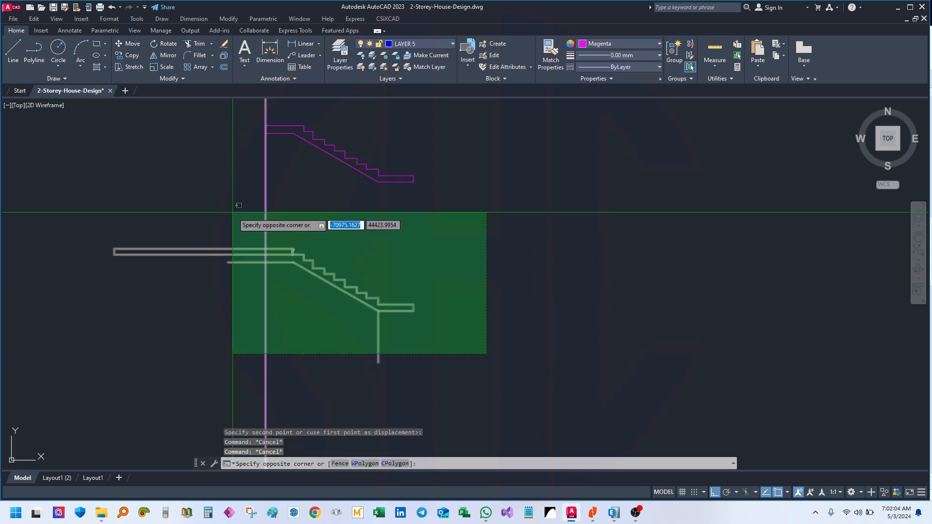
{"action": "left_click", "coordinate": [228, 212]}
{"action": "left_click_drag", "start_coordinate": [493, 197], "coordinate": [474, 229]}
{"action": "key", "text": "Delete"}
{"action": "scroll", "coordinate": [323, 146], "scroll_direction": "up", "scroll_amount": 4}
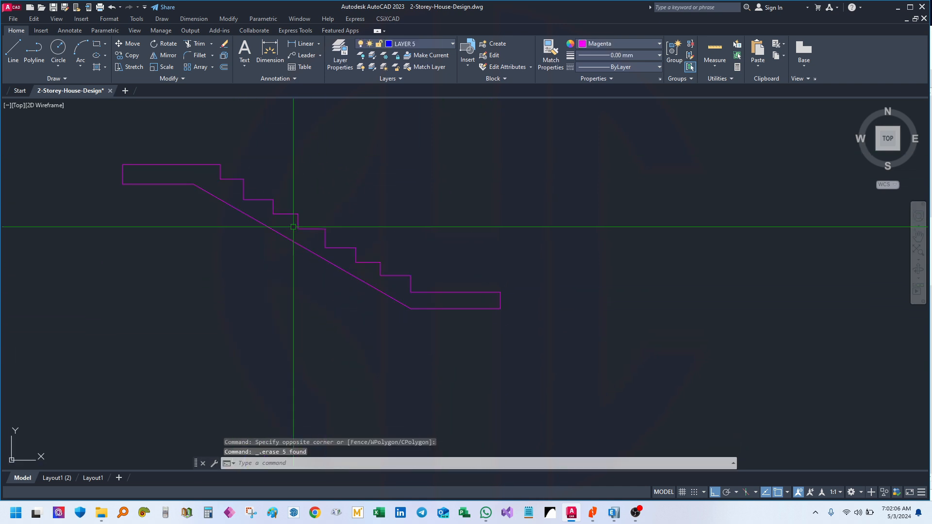
{"action": "left_click", "coordinate": [298, 221]}
{"action": "left_click_drag", "start_coordinate": [471, 178], "coordinate": [462, 216]}
{"action": "type", "text": "m"}
{"action": "key", "text": "Return"}
{"action": "left_click", "coordinate": [557, 201]}
{"action": "key", "text": "Escape"}
{"action": "key", "text": "Escape"}
{"action": "scroll", "coordinate": [567, 212], "scroll_direction": "down", "scroll_amount": 6}
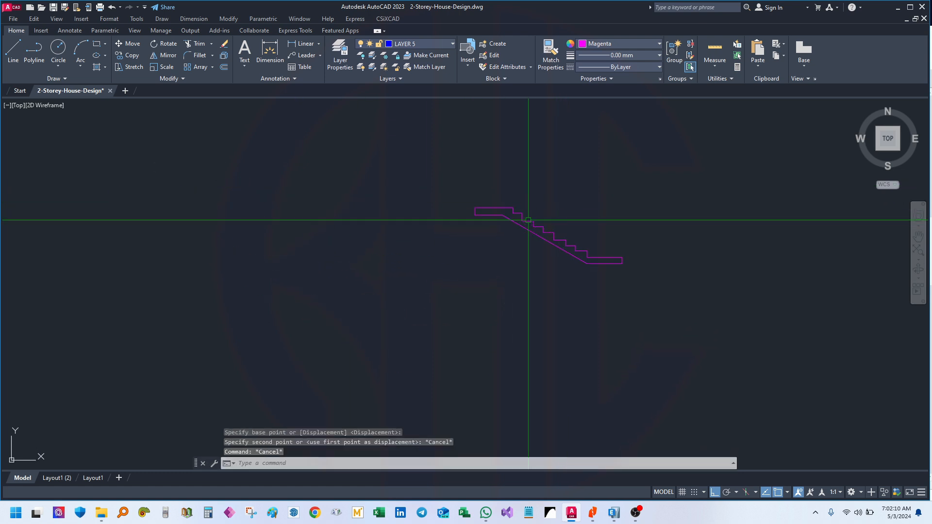
{"action": "scroll", "coordinate": [563, 228], "scroll_direction": "up", "scroll_amount": 6}
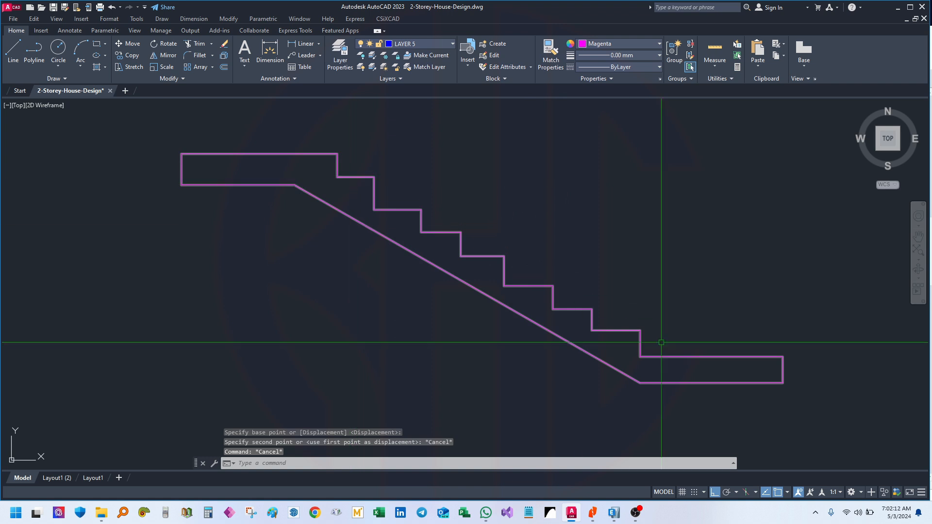
{"action": "left_click_drag", "start_coordinate": [670, 345], "coordinate": [622, 335]}
{"action": "left_click_drag", "start_coordinate": [568, 287], "coordinate": [568, 312]}
{"action": "mouse_move", "coordinate": [529, 282]}
{"action": "left_mouse_down"}
{"action": "mouse_move", "coordinate": [566, 295]}
{"action": "mouse_move", "coordinate": [539, 289]}
{"action": "left_mouse_up"}
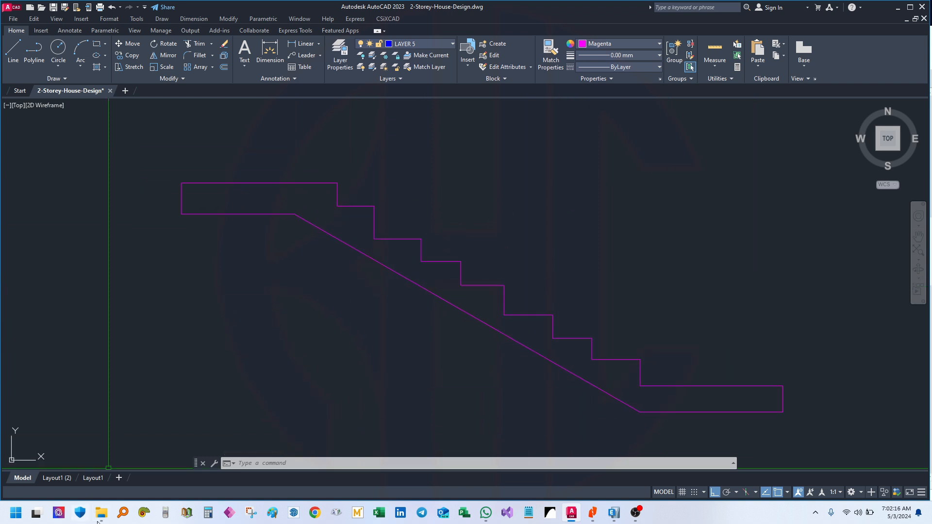
Switch to the project folder in File Explorer, create a new Excel worksheet named RHC_Loadings, and open it
{"action": "left_click", "coordinate": [101, 512]}
{"action": "right_click", "coordinate": [142, 274]}
{"action": "mouse_move", "coordinate": [242, 335]}
{"action": "left_click", "coordinate": [338, 298]}
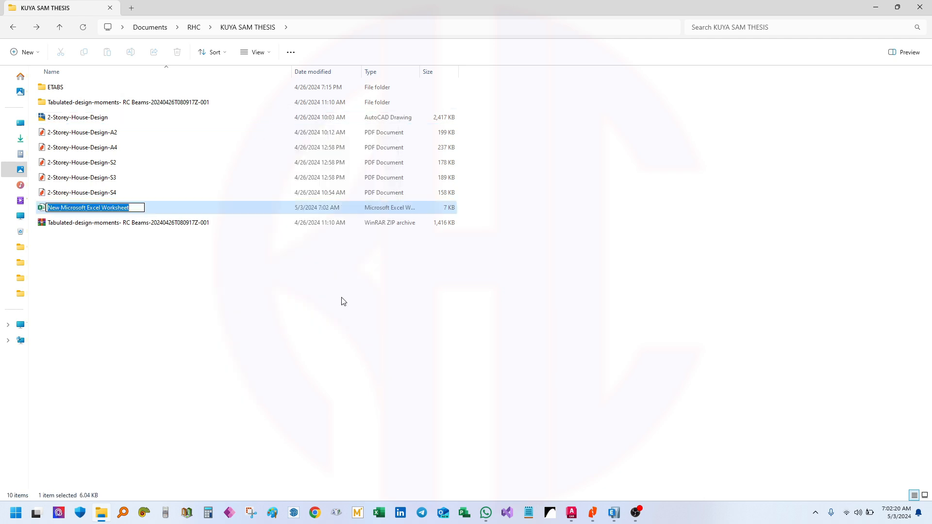
{"action": "type", "text": "RHC_Loaadi"}
{"action": "key", "text": "BackSpace"}
{"action": "key", "text": "BackSpace"}
{"action": "key", "text": "BackSpace"}
{"action": "type", "text": "ding"}
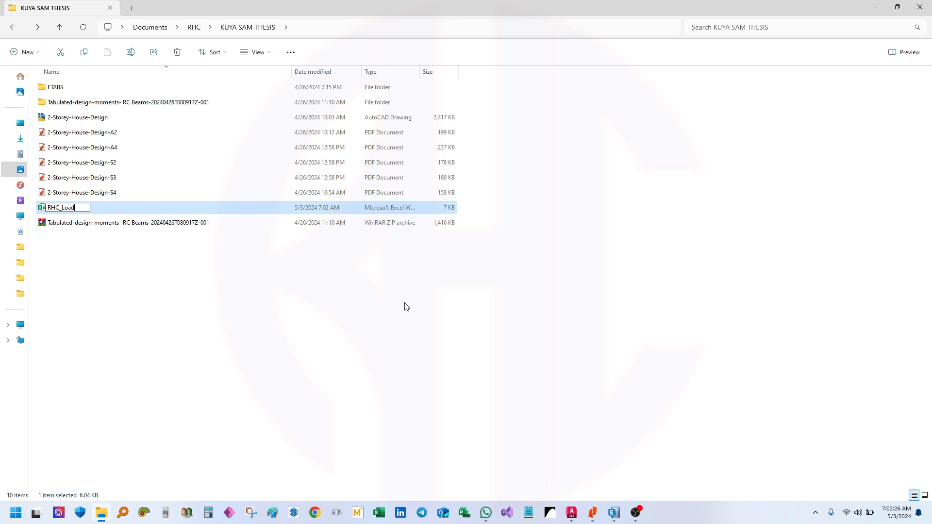
{"action": "key", "text": "Return"}
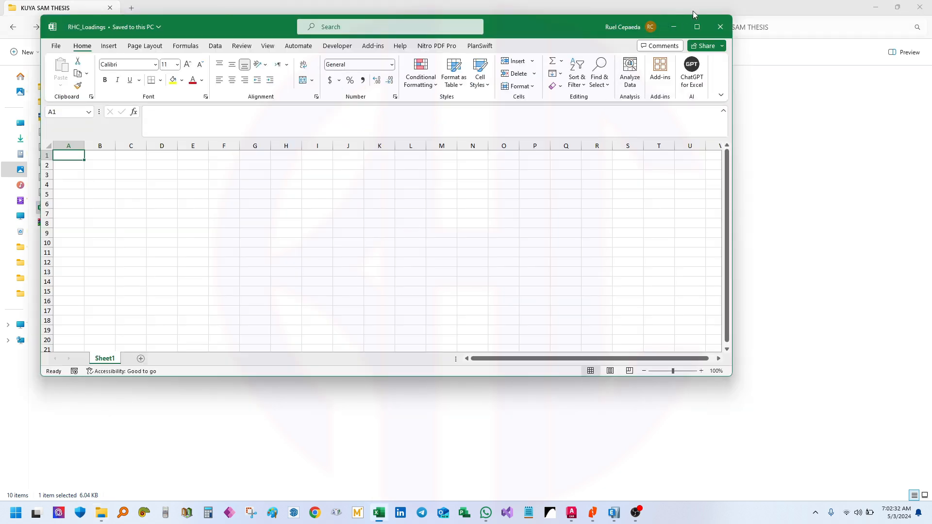
Maximize the RHC_Loadings workbook window and zoom the sheet to 250%
{"action": "left_click", "coordinate": [692, 32]}
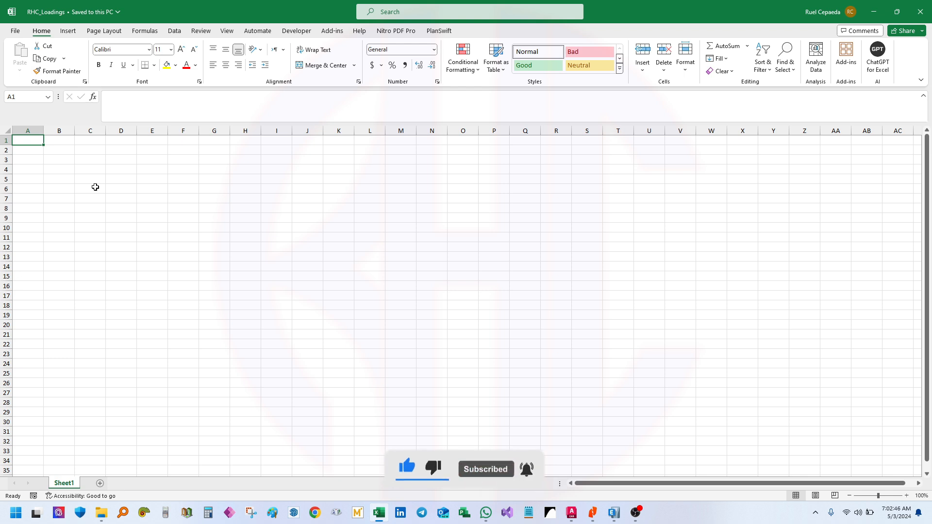
{"action": "left_click", "coordinate": [297, 286]}
{"action": "scroll", "coordinate": [117, 192], "scroll_direction": "up", "scroll_amount": 8}
{"action": "left_click", "coordinate": [258, 277]}
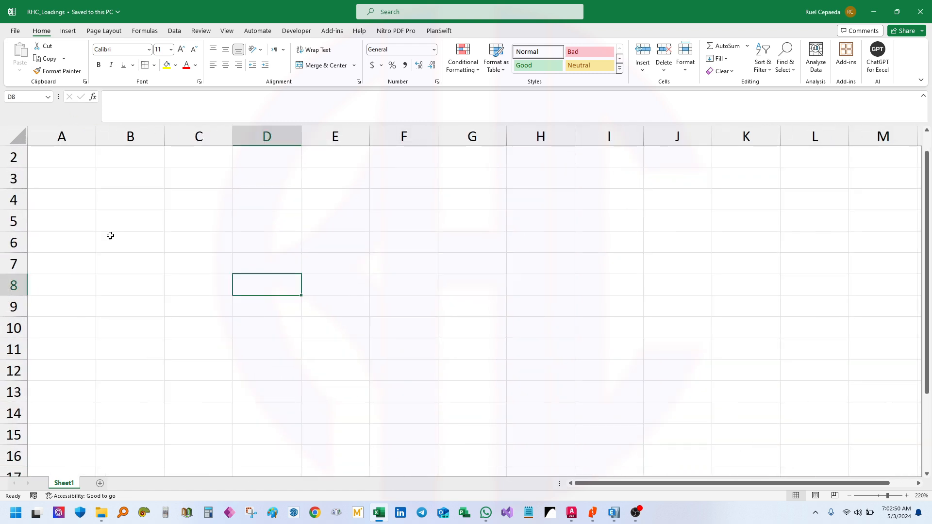
{"action": "scroll", "coordinate": [110, 235], "scroll_direction": "up", "scroll_amount": 2}
{"action": "left_click", "coordinate": [313, 266]}
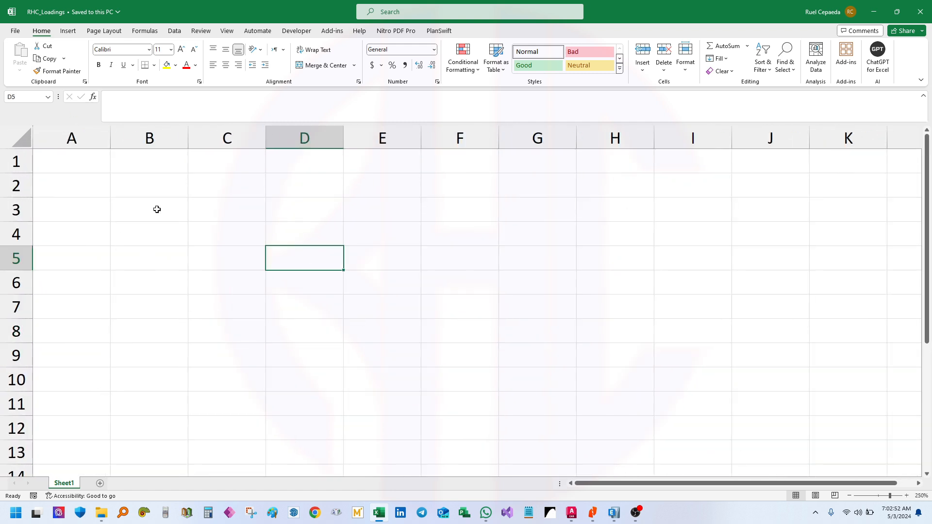
{"action": "left_click", "coordinate": [92, 164]}
{"action": "left_click", "coordinate": [180, 215]}
{"action": "left_click", "coordinate": [170, 240]}
{"action": "left_click", "coordinate": [152, 194]}
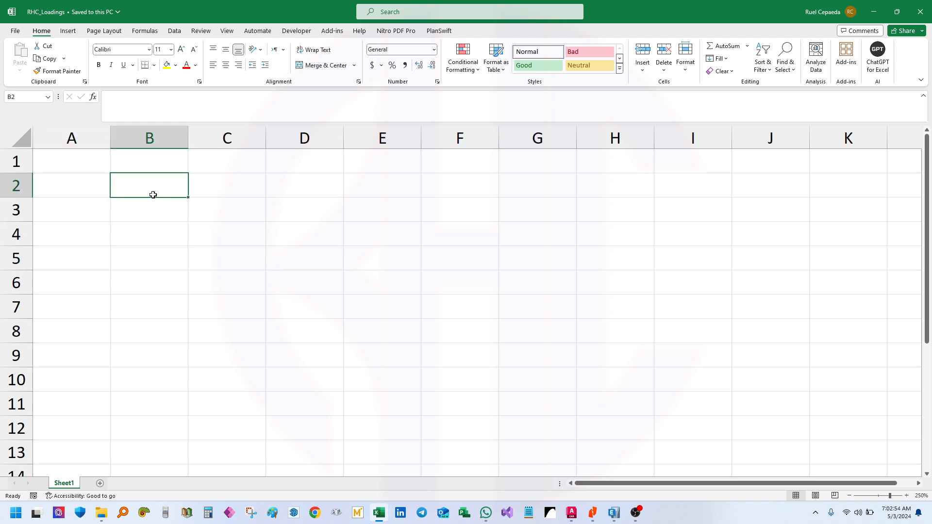
{"action": "left_click", "coordinate": [203, 314]}
Enter the heading "LOADINGS:" in cell B2, make it bold, and widen column B to fit it
{"action": "left_click", "coordinate": [211, 191]}
{"action": "left_click", "coordinate": [179, 190]}
{"action": "type", "text": "Stair"}
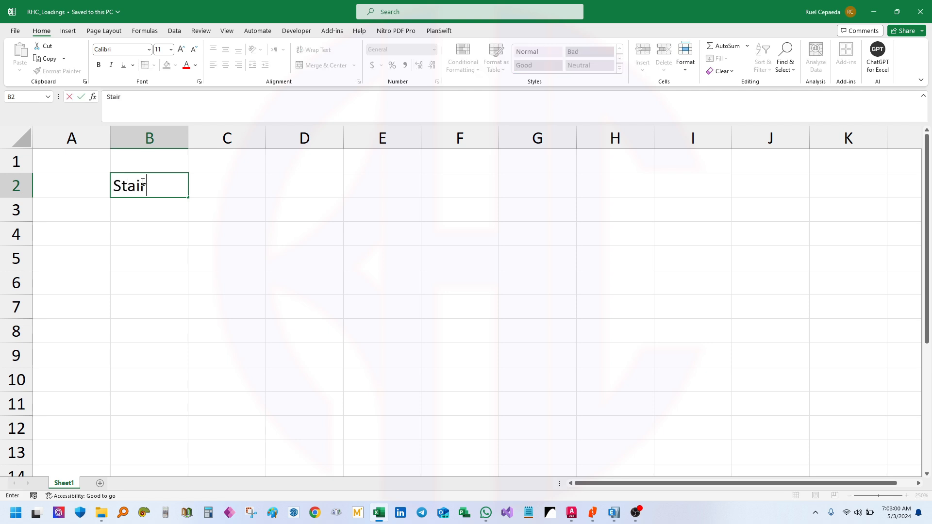
{"action": "key", "text": "ctrl+Return"}
{"action": "type", "text": "LOADINGS"}
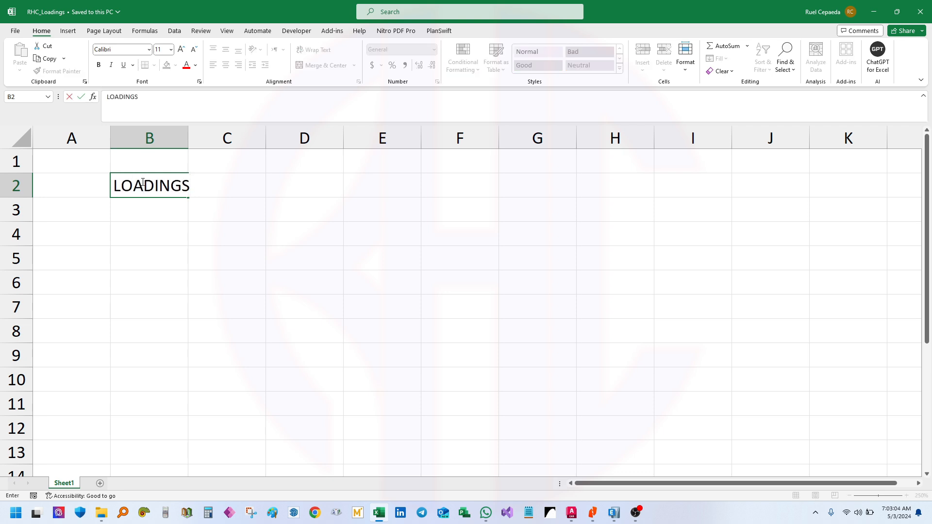
{"action": "type", "text": ":"}
{"action": "key", "text": "Return"}
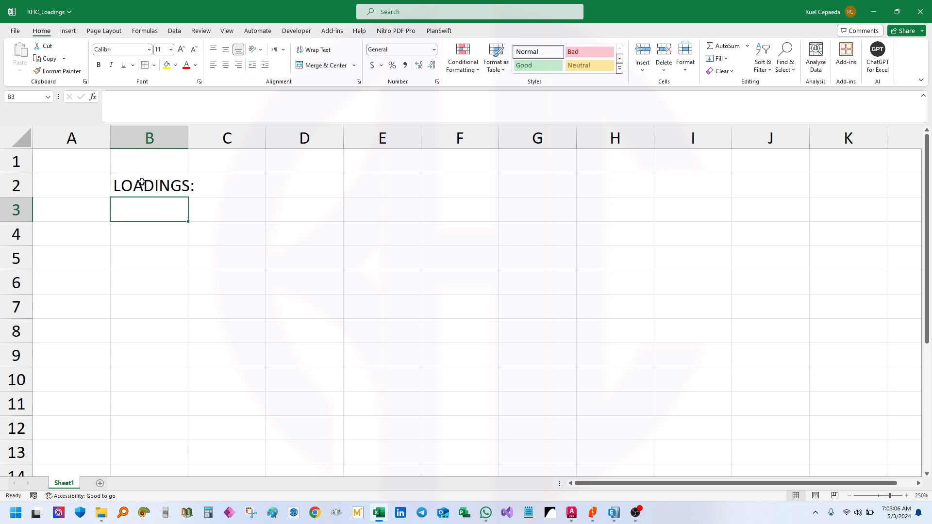
{"action": "left_click", "coordinate": [142, 182]}
{"action": "key", "text": "ctrl+b"}
{"action": "left_click", "coordinate": [289, 279]}
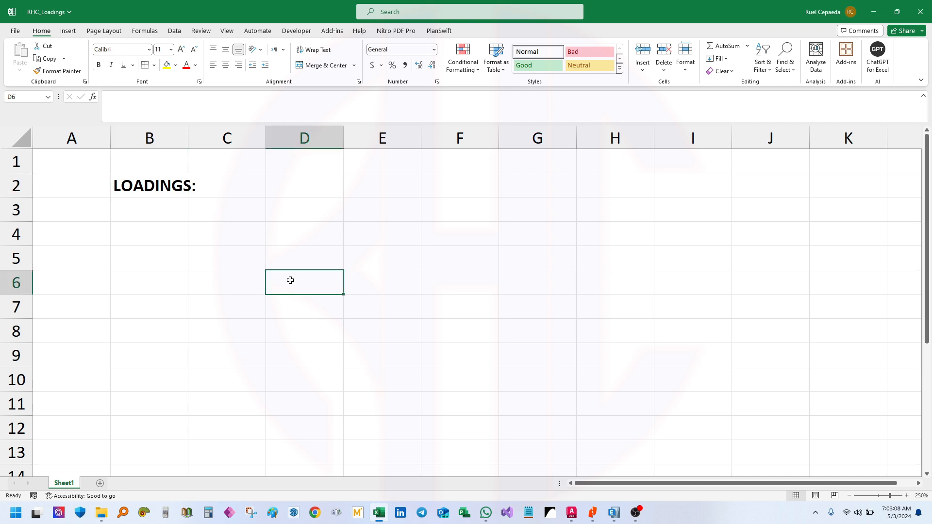
{"action": "left_click_drag", "start_coordinate": [185, 141], "coordinate": [209, 143]}
{"action": "left_click", "coordinate": [187, 264]}
{"action": "left_click", "coordinate": [292, 252]}
{"action": "left_click", "coordinate": [187, 218]}
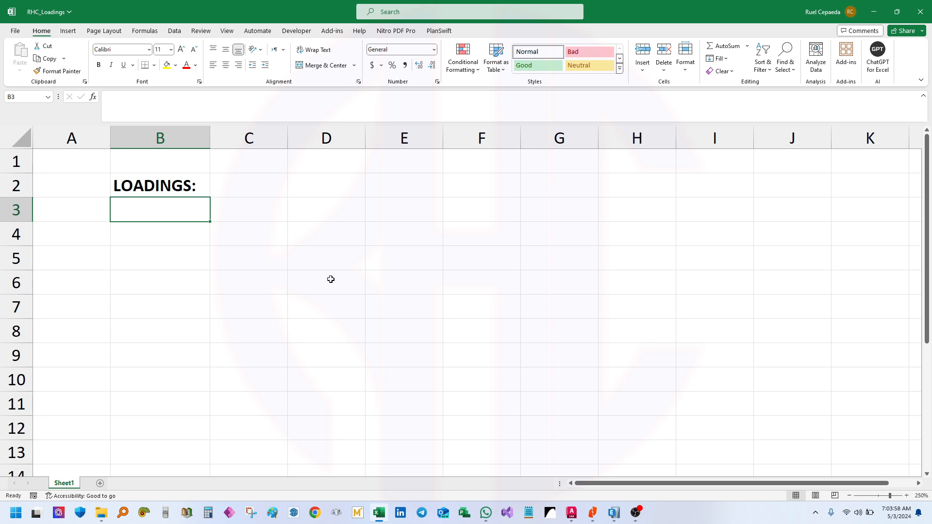
{"action": "left_click", "coordinate": [322, 310]}
{"action": "left_click", "coordinate": [173, 210]}
{"action": "left_click", "coordinate": [239, 276]}
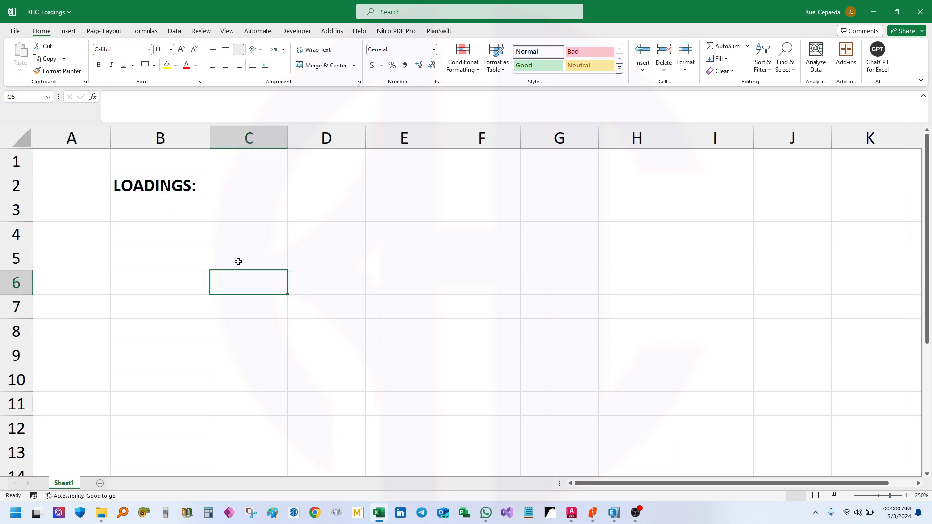
{"action": "left_click", "coordinate": [180, 215]}
{"action": "left_click", "coordinate": [204, 249]}
Enter the label STAIR in cell B3 below the heading
{"action": "left_click", "coordinate": [180, 206]}
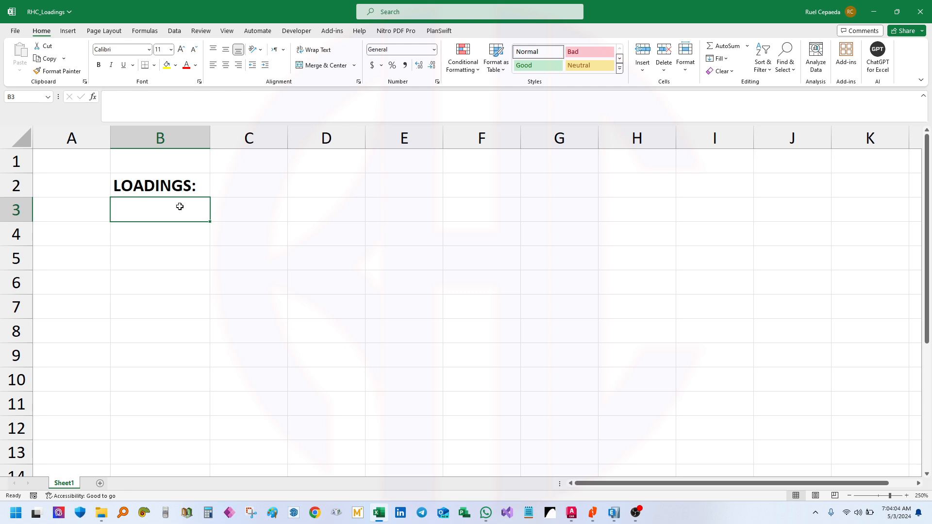
{"action": "type", "text": "STA"}
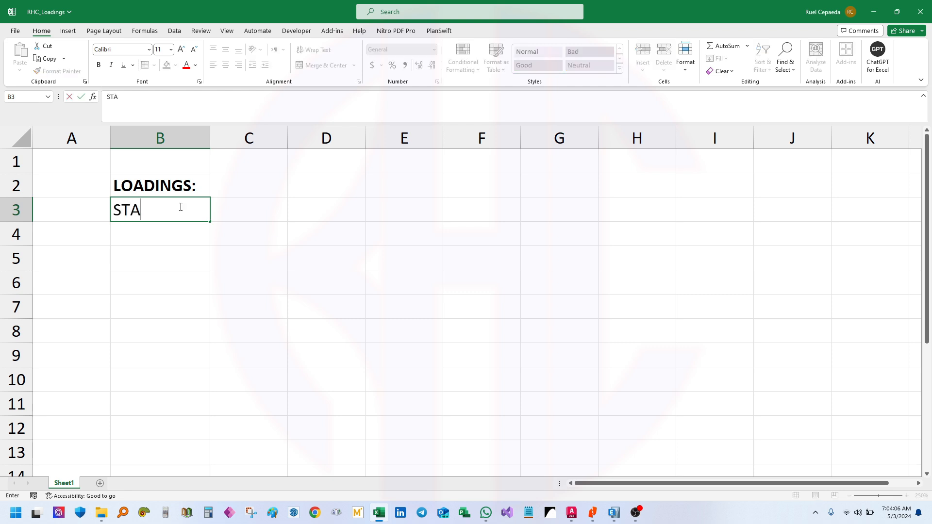
{"action": "type", "text": "IR"}
{"action": "key", "text": "Return"}
{"action": "left_click", "coordinate": [348, 253]}
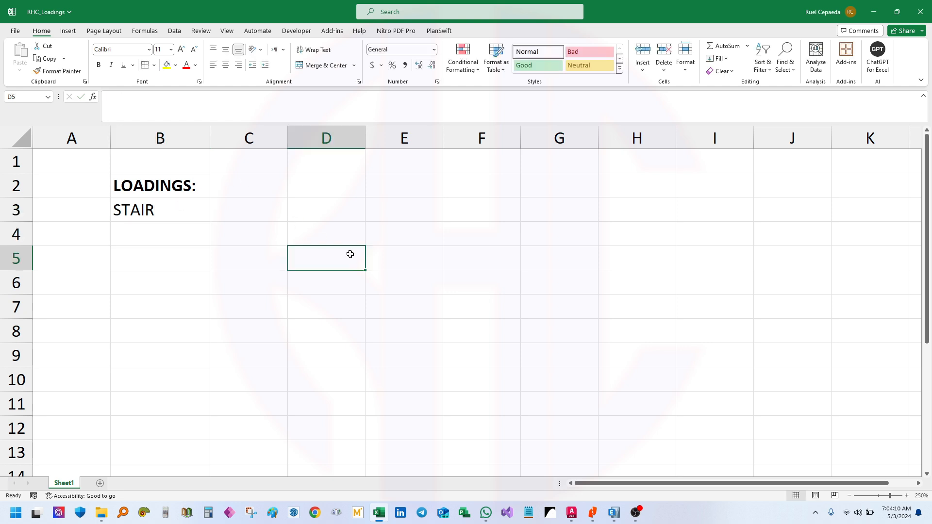
Place the Excel workbook and the AutoCAD drawing side by side, with the whole stair outline in view
{"action": "key", "text": "super+Left"}
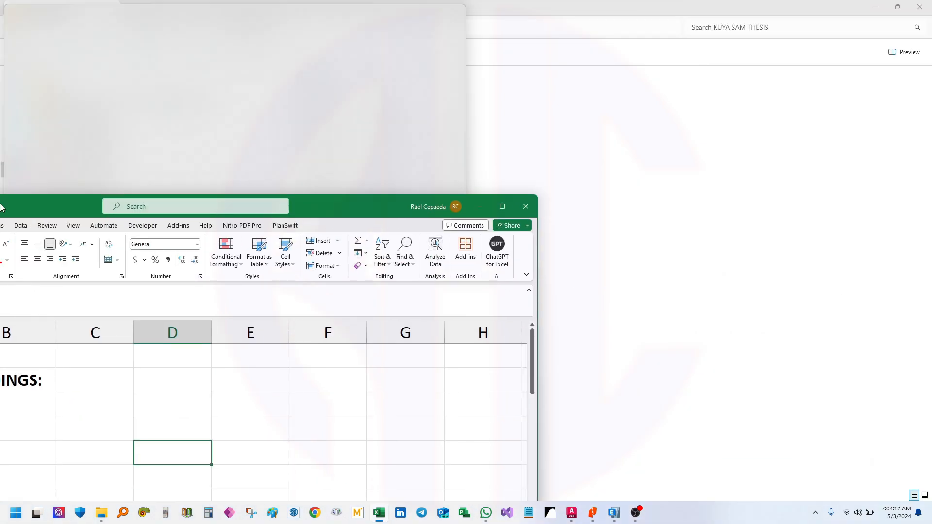
{"action": "left_click", "coordinate": [777, 138]}
{"action": "scroll", "coordinate": [645, 244], "scroll_direction": "up", "scroll_amount": 3}
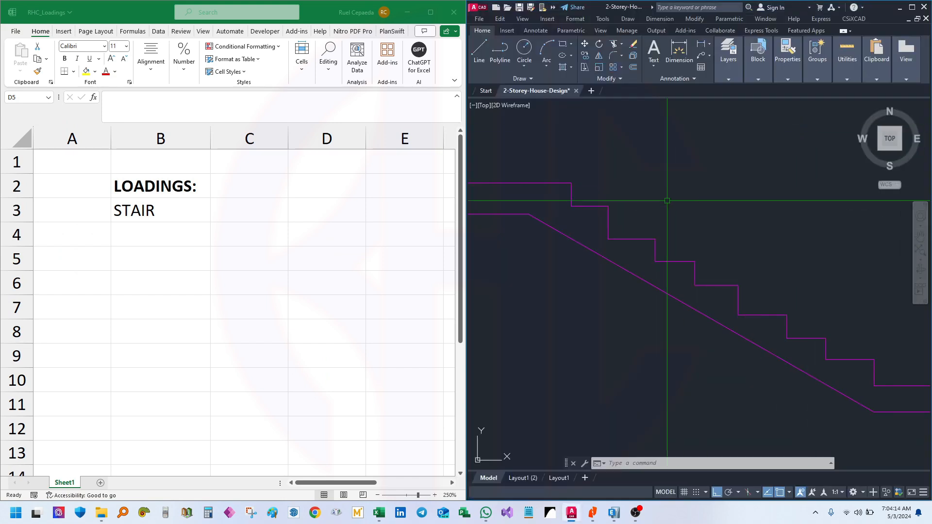
{"action": "scroll", "coordinate": [645, 244], "scroll_direction": "down", "scroll_amount": 3}
{"action": "scroll", "coordinate": [642, 250], "scroll_direction": "up", "scroll_amount": 2}
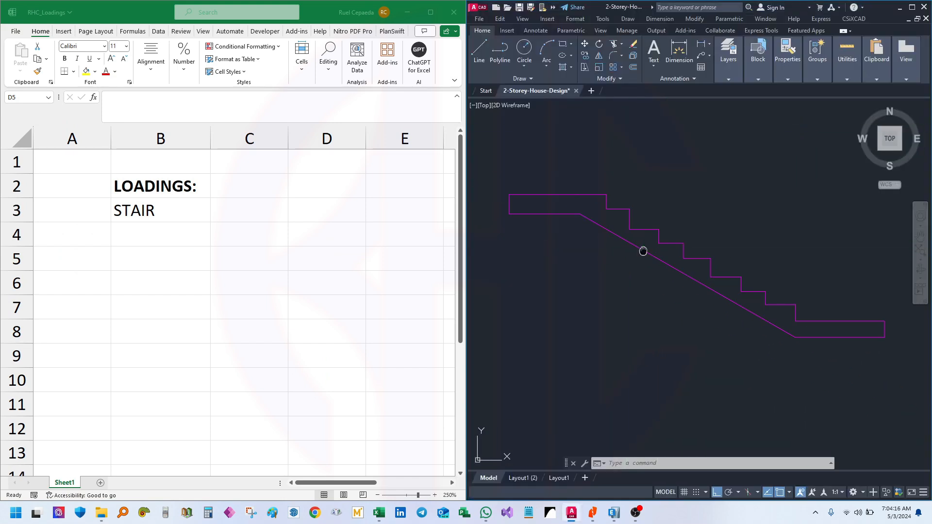
Switch to Paint with a blank canvas
{"action": "left_click", "coordinate": [188, 231]}
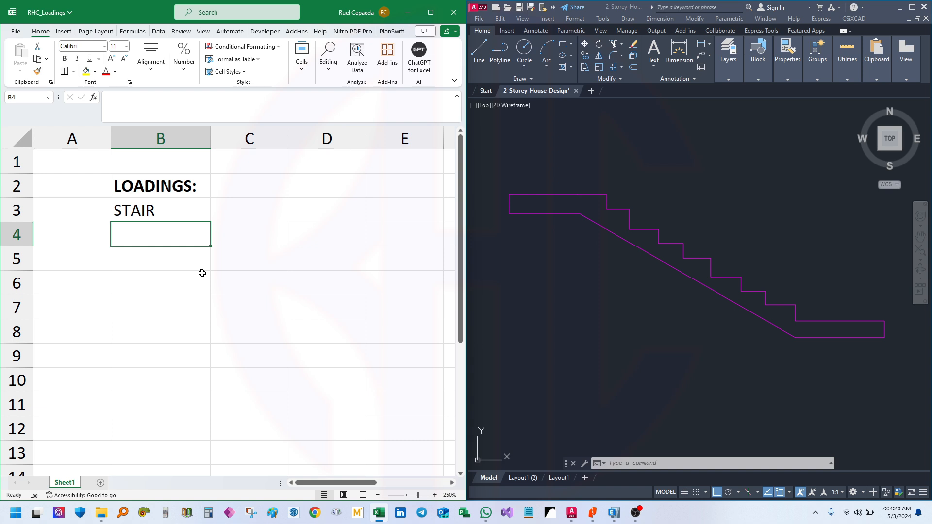
{"action": "left_click", "coordinate": [272, 512]}
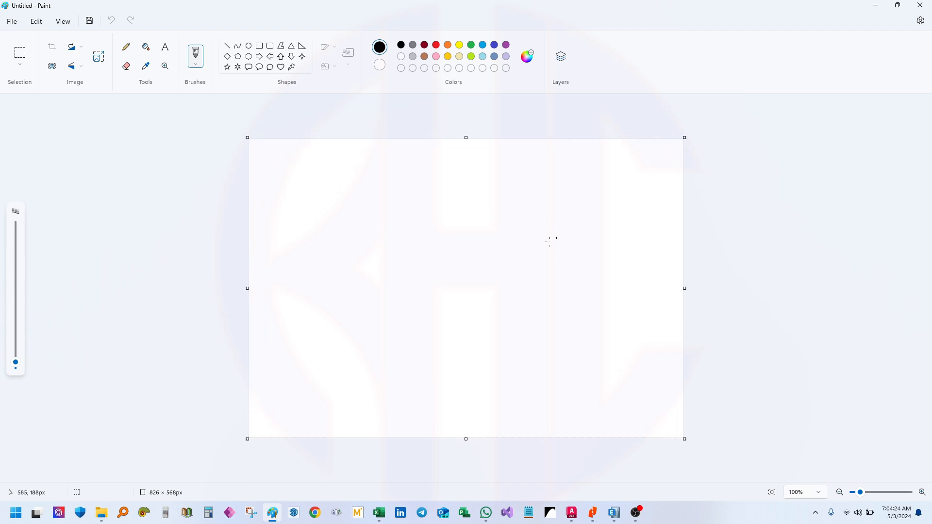
Handwrite the formula V = A T in red with the Brush and circle the T
{"action": "scroll", "coordinate": [551, 242], "scroll_direction": "up", "scroll_amount": 3}
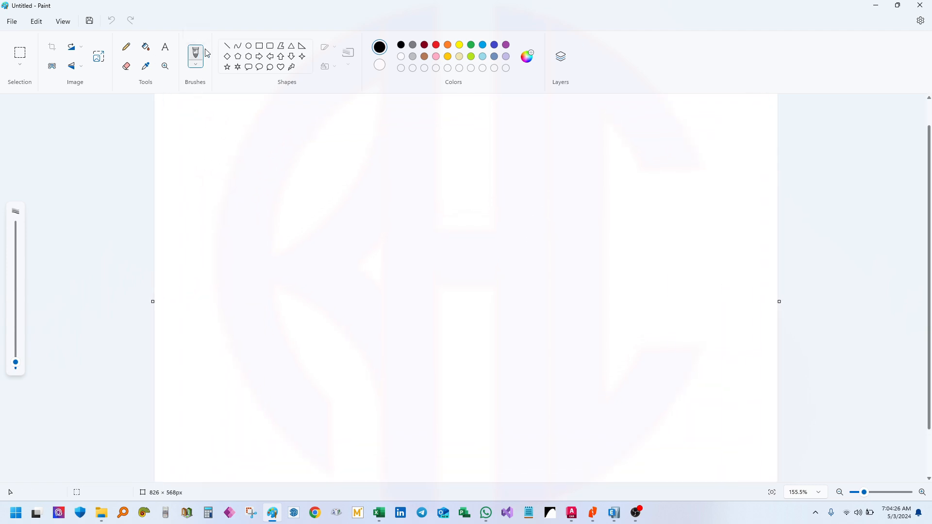
{"action": "left_click", "coordinate": [435, 46]}
{"action": "left_click", "coordinate": [196, 64]}
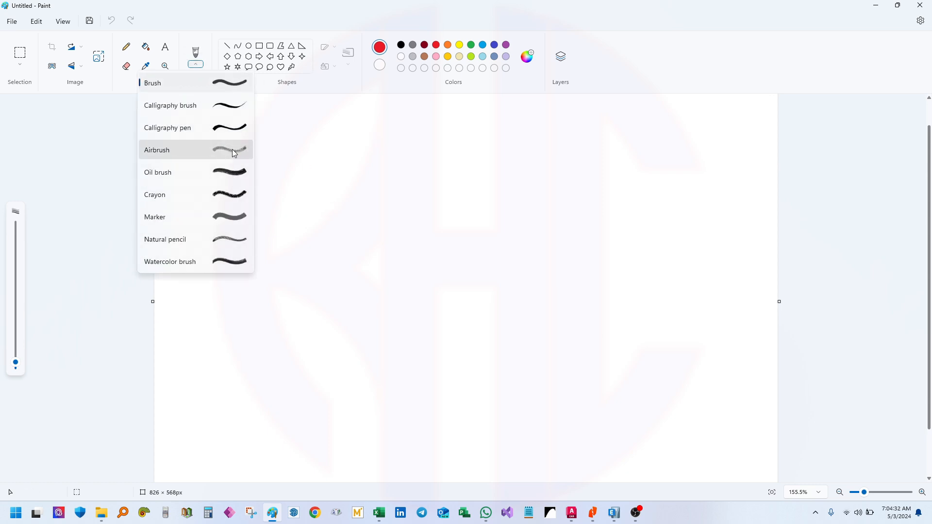
{"action": "left_click", "coordinate": [227, 85]}
{"action": "mouse_move", "coordinate": [269, 212]}
{"action": "left_mouse_down"}
{"action": "mouse_move", "coordinate": [286, 241]}
{"action": "mouse_move", "coordinate": [307, 197]}
{"action": "mouse_move", "coordinate": [339, 222]}
{"action": "mouse_move", "coordinate": [336, 231]}
{"action": "left_mouse_up"}
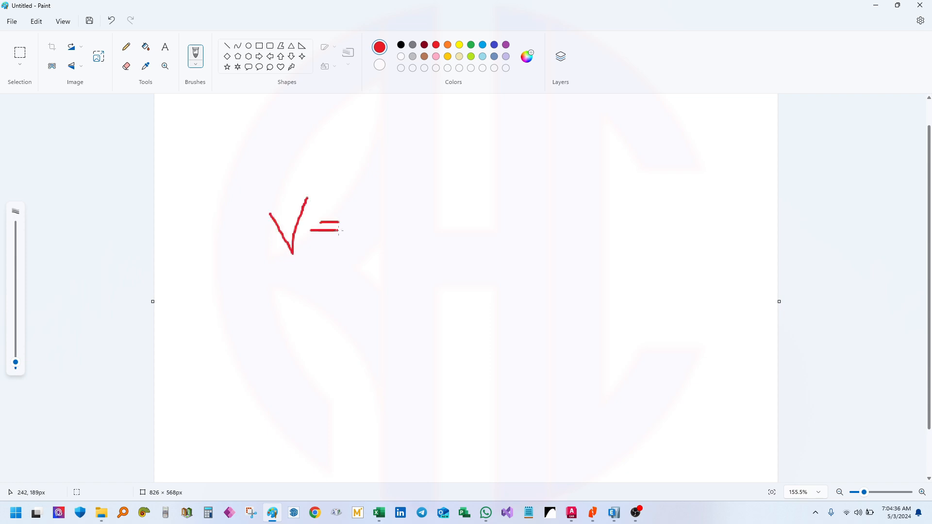
{"action": "mouse_move", "coordinate": [377, 209]}
{"action": "left_mouse_down"}
{"action": "mouse_move", "coordinate": [356, 240]}
{"action": "mouse_move", "coordinate": [405, 252]}
{"action": "left_mouse_up"}
{"action": "left_click_drag", "start_coordinate": [354, 231], "coordinate": [379, 230]}
{"action": "left_click_drag", "start_coordinate": [427, 208], "coordinate": [427, 252]}
{"action": "left_click_drag", "start_coordinate": [411, 210], "coordinate": [449, 210]}
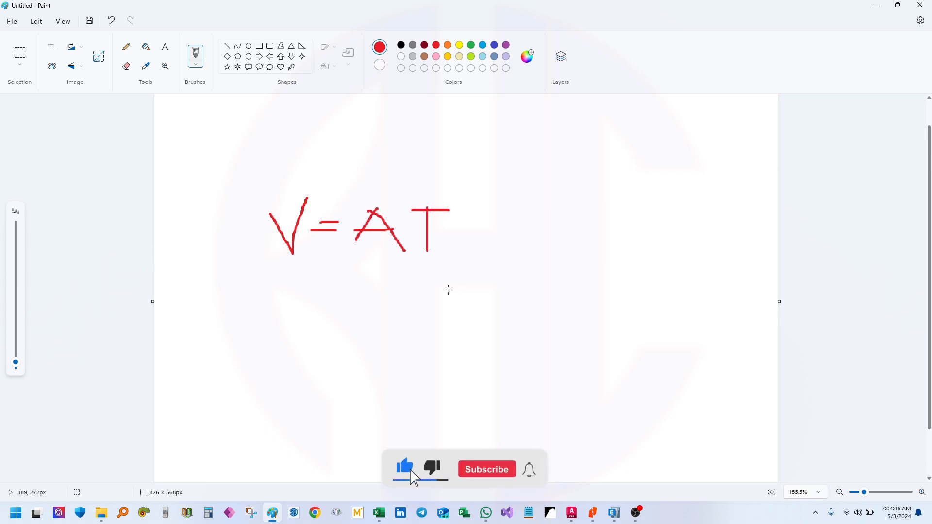
{"action": "mouse_move", "coordinate": [460, 203]}
{"action": "left_mouse_down"}
{"action": "mouse_move", "coordinate": [438, 188]}
{"action": "mouse_move", "coordinate": [402, 198]}
{"action": "mouse_move", "coordinate": [426, 261]}
{"action": "mouse_move", "coordinate": [465, 199]}
{"action": "mouse_move", "coordinate": [455, 189]}
{"action": "left_mouse_up"}
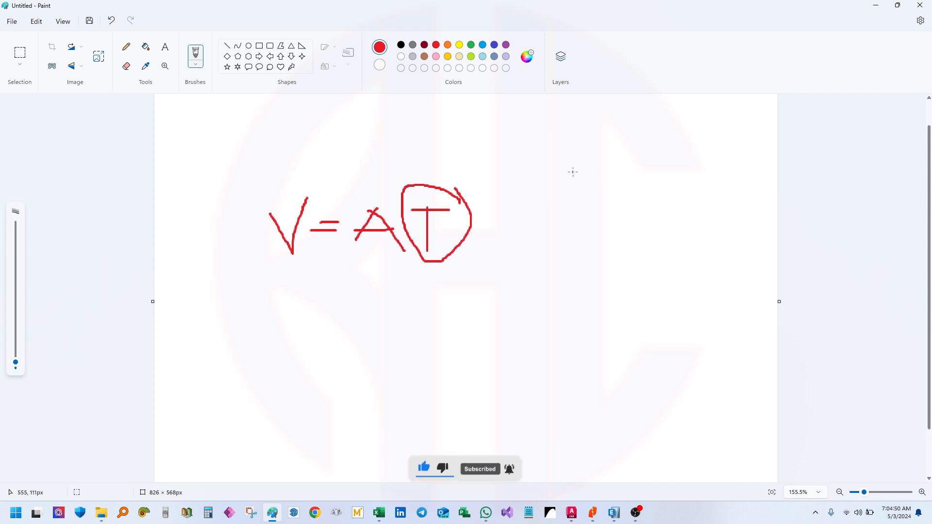
Switch to AutoCAD and examine the stair's length and width dimensions on the ground floor plan
{"action": "left_click", "coordinate": [572, 517]}
{"action": "scroll", "coordinate": [631, 240], "scroll_direction": "down", "scroll_amount": 6}
{"action": "scroll", "coordinate": [650, 282], "scroll_direction": "up", "scroll_amount": 10}
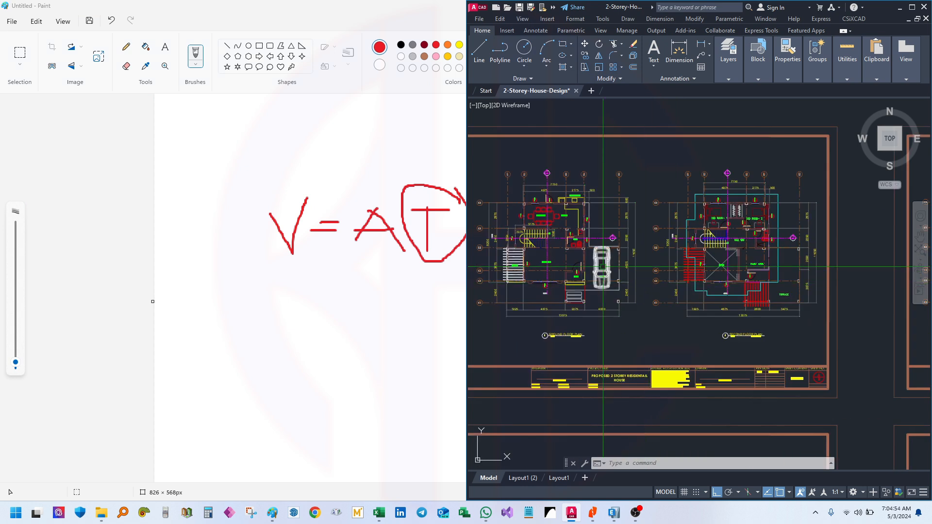
{"action": "scroll", "coordinate": [592, 243], "scroll_direction": "up", "scroll_amount": 4}
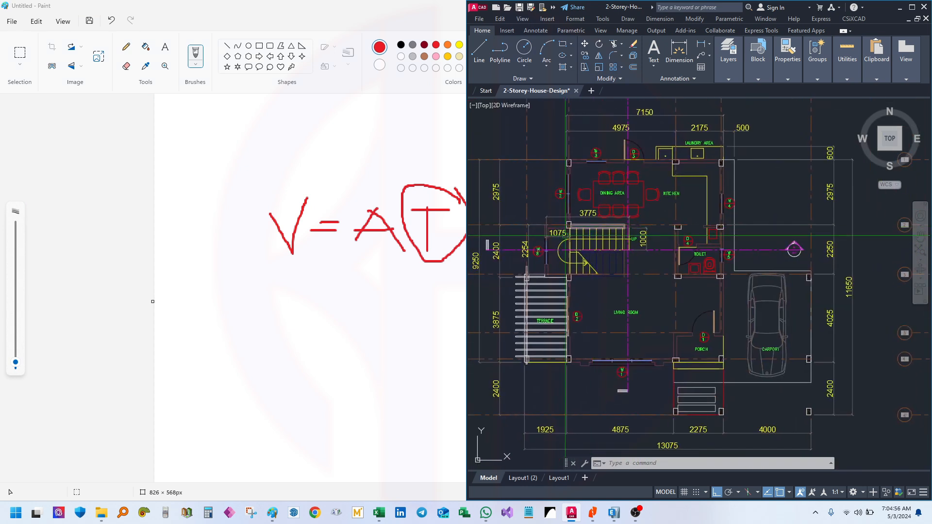
{"action": "left_click", "coordinate": [630, 228]}
{"action": "key", "text": "Escape"}
{"action": "key", "text": "Escape"}
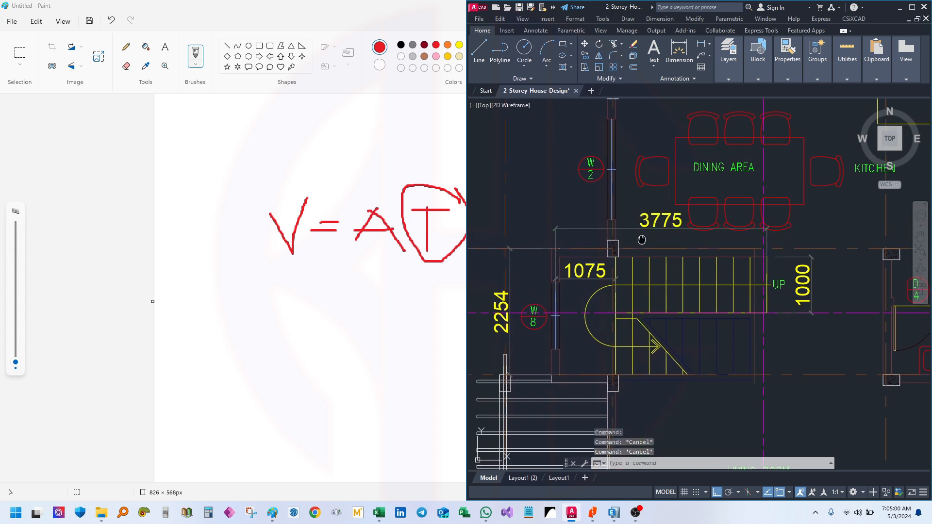
{"action": "left_click", "coordinate": [555, 305]}
Return to Paint and extend the handwritten volume formula with = L X W X T
{"action": "left_click", "coordinate": [345, 277]}
{"action": "left_click_drag", "start_coordinate": [456, 256], "coordinate": [464, 250]}
{"action": "mouse_move", "coordinate": [493, 223]}
{"action": "left_mouse_down"}
{"action": "mouse_move", "coordinate": [532, 223]}
{"action": "mouse_move", "coordinate": [524, 235]}
{"action": "left_mouse_up"}
{"action": "mouse_move", "coordinate": [568, 204]}
{"action": "left_mouse_down"}
{"action": "mouse_move", "coordinate": [568, 245]}
{"action": "mouse_move", "coordinate": [590, 245]}
{"action": "left_mouse_up"}
{"action": "left_click_drag", "start_coordinate": [619, 212], "coordinate": [597, 242]}
{"action": "mouse_move", "coordinate": [598, 221]}
{"action": "left_mouse_down"}
{"action": "mouse_move", "coordinate": [633, 246]}
{"action": "mouse_move", "coordinate": [659, 198]}
{"action": "mouse_move", "coordinate": [694, 209]}
{"action": "mouse_move", "coordinate": [673, 233]}
{"action": "left_mouse_up"}
{"action": "left_click_drag", "start_coordinate": [677, 207], "coordinate": [703, 232]}
{"action": "mouse_move", "coordinate": [725, 199]}
{"action": "left_mouse_down"}
{"action": "mouse_move", "coordinate": [725, 239]}
{"action": "mouse_move", "coordinate": [748, 201]}
{"action": "left_mouse_up"}
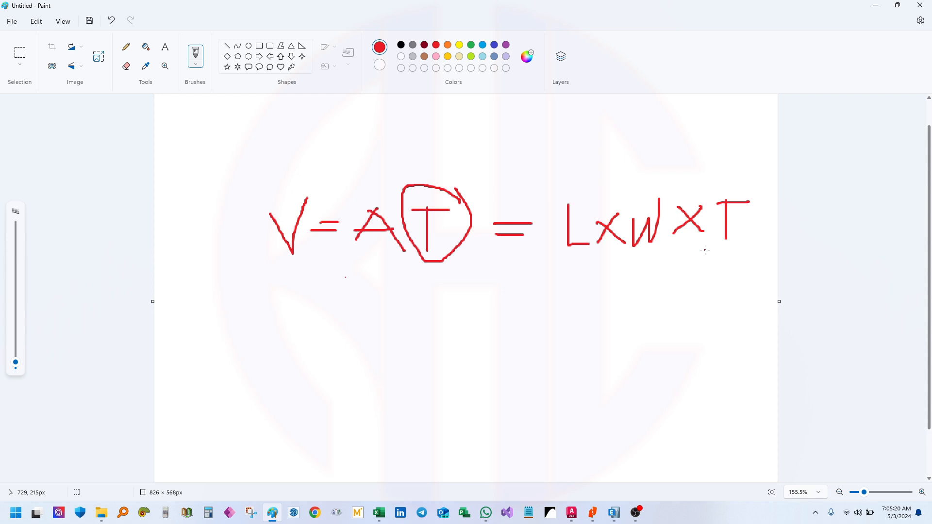
Handwrite the thickness formula T = Vs / (L X W) as a fraction below the volume formula
{"action": "left_click_drag", "start_coordinate": [275, 298], "coordinate": [275, 329]}
{"action": "mouse_move", "coordinate": [261, 293]}
{"action": "left_mouse_down"}
{"action": "mouse_move", "coordinate": [313, 293]}
{"action": "mouse_move", "coordinate": [369, 312]}
{"action": "mouse_move", "coordinate": [355, 321]}
{"action": "left_mouse_up"}
{"action": "mouse_move", "coordinate": [416, 288]}
{"action": "left_mouse_down"}
{"action": "mouse_move", "coordinate": [459, 278]}
{"action": "mouse_move", "coordinate": [460, 311]}
{"action": "left_mouse_up"}
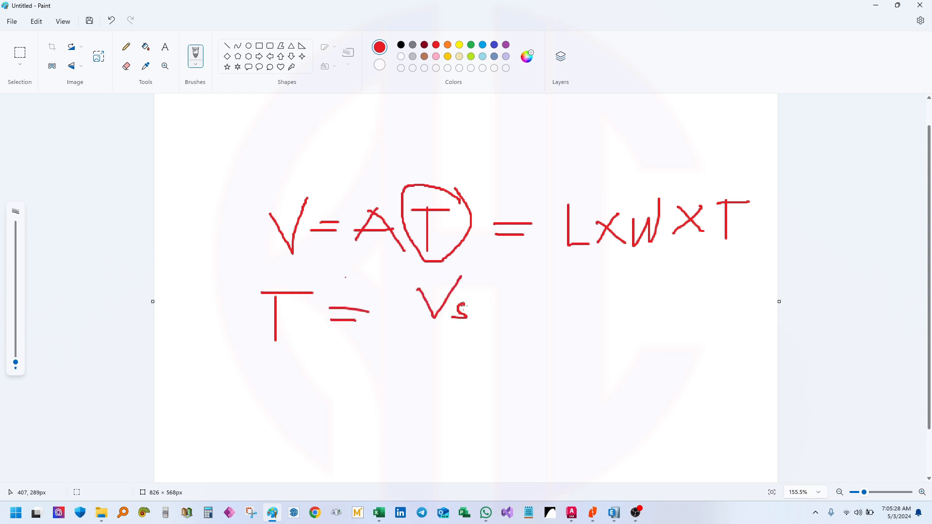
{"action": "left_click_drag", "start_coordinate": [411, 329], "coordinate": [485, 330]}
{"action": "left_click_drag", "start_coordinate": [413, 354], "coordinate": [429, 367]}
{"action": "mouse_move", "coordinate": [467, 345]}
{"action": "left_mouse_down"}
{"action": "mouse_move", "coordinate": [485, 359]}
{"action": "mouse_move", "coordinate": [493, 324]}
{"action": "left_mouse_up"}
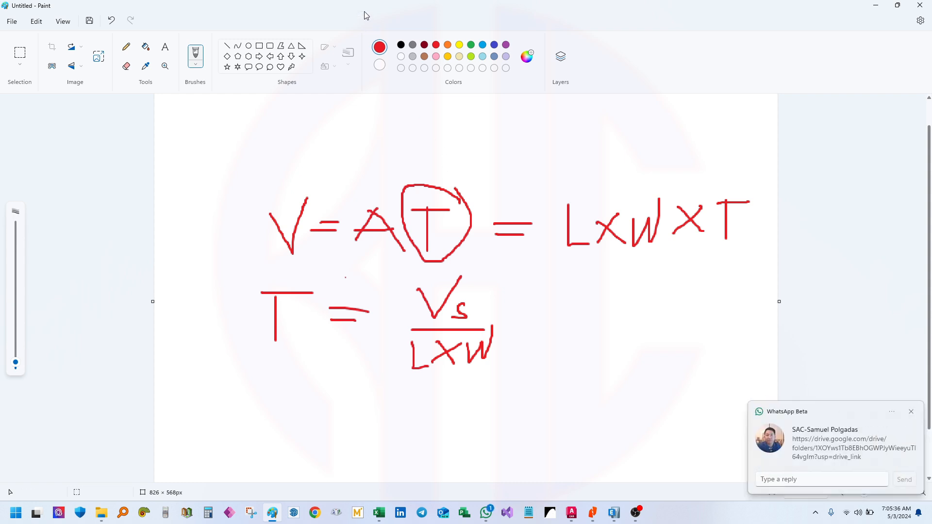
Place the Paint sketch beside the Excel workbook and enter the label "Equivalent Thickness =" in cell B4
{"action": "mouse_move", "coordinate": [412, 8]}
{"action": "left_mouse_down"}
{"action": "mouse_move", "coordinate": [412, 137]}
{"action": "mouse_move", "coordinate": [555, 170]}
{"action": "mouse_move", "coordinate": [386, 172]}
{"action": "mouse_move", "coordinate": [697, 178]}
{"action": "mouse_move", "coordinate": [929, 170]}
{"action": "left_mouse_up"}
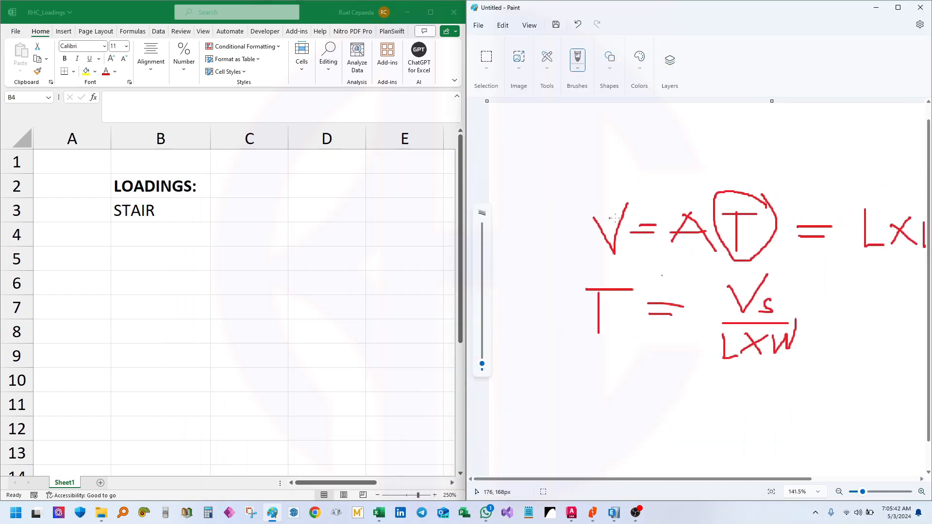
{"action": "left_click", "coordinate": [158, 240]}
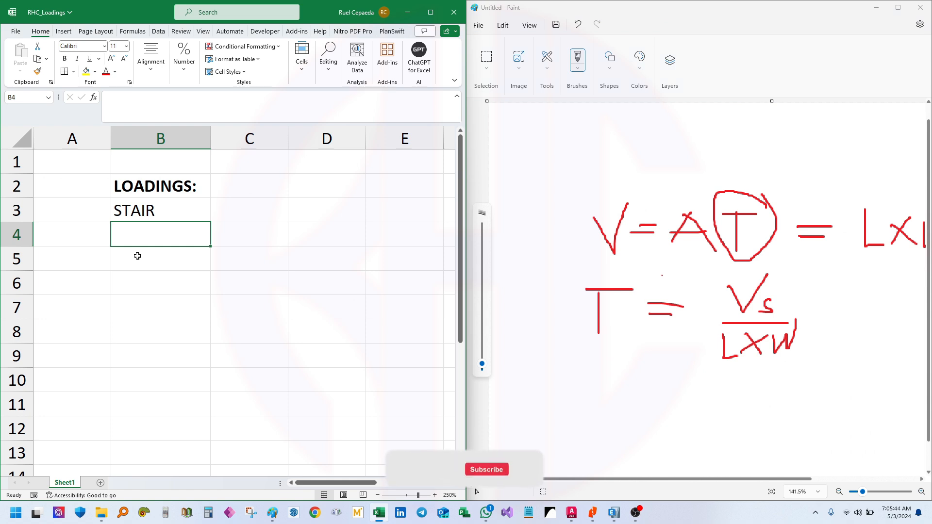
{"action": "type", "text": "Equival"}
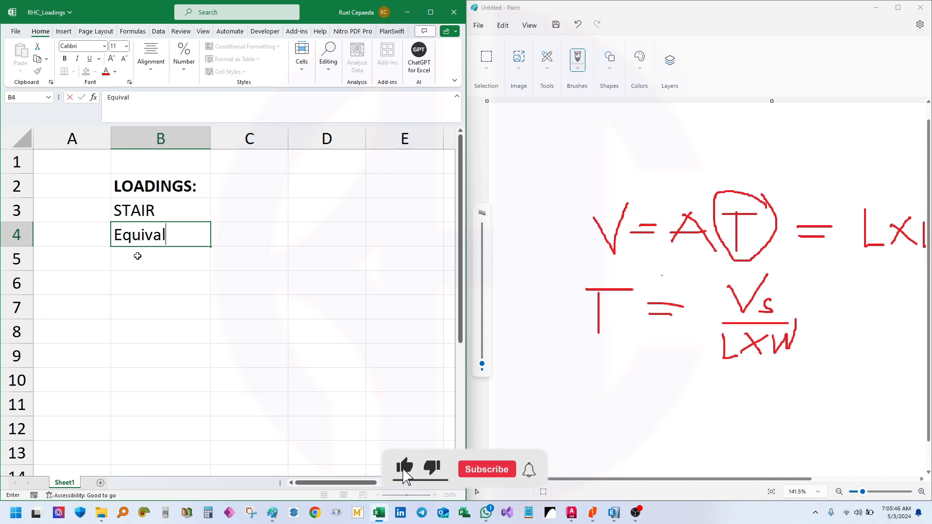
{"action": "type", "text": "ent Thick"}
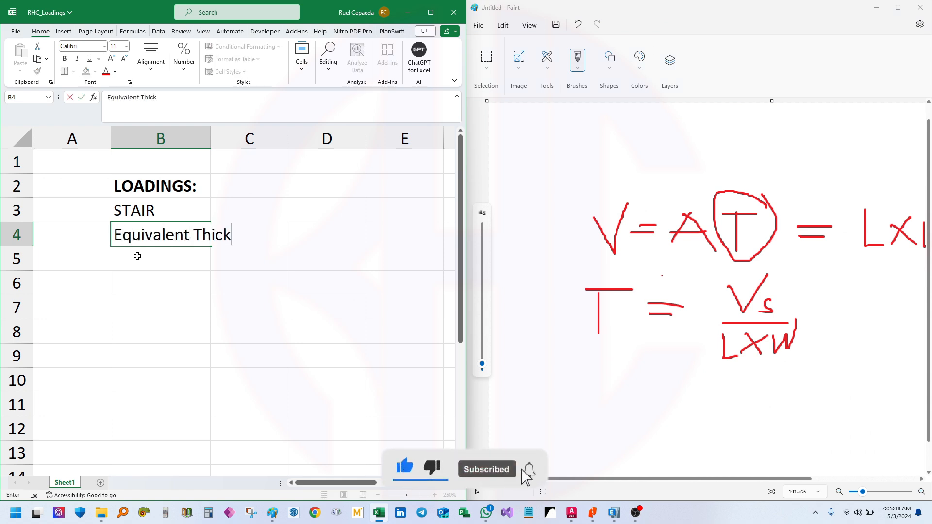
{"action": "type", "text": "ness ="}
{"action": "key", "text": "Return"}
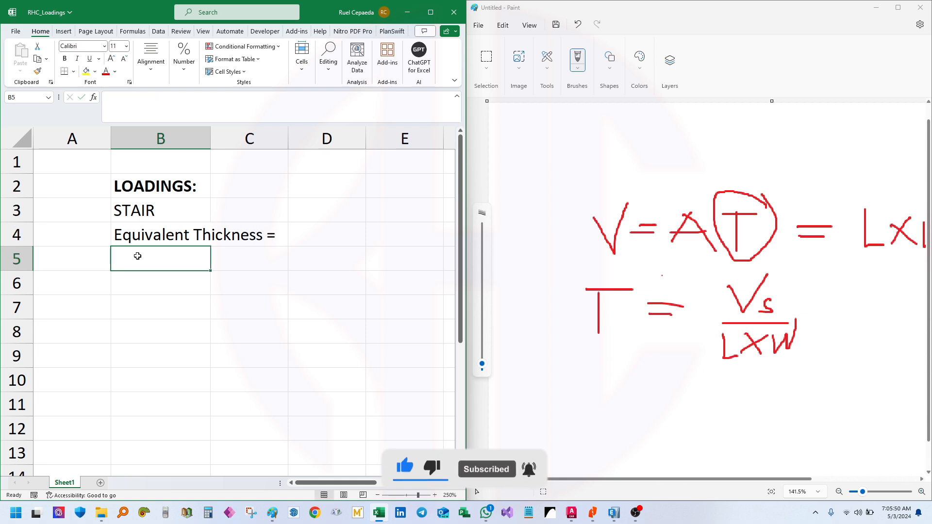
Right-align the Equivalent Thickness label in cell B4 and adjust column B to roughly the label's width
{"action": "left_click", "coordinate": [197, 225]}
{"action": "left_click_drag", "start_coordinate": [209, 145], "coordinate": [301, 147]}
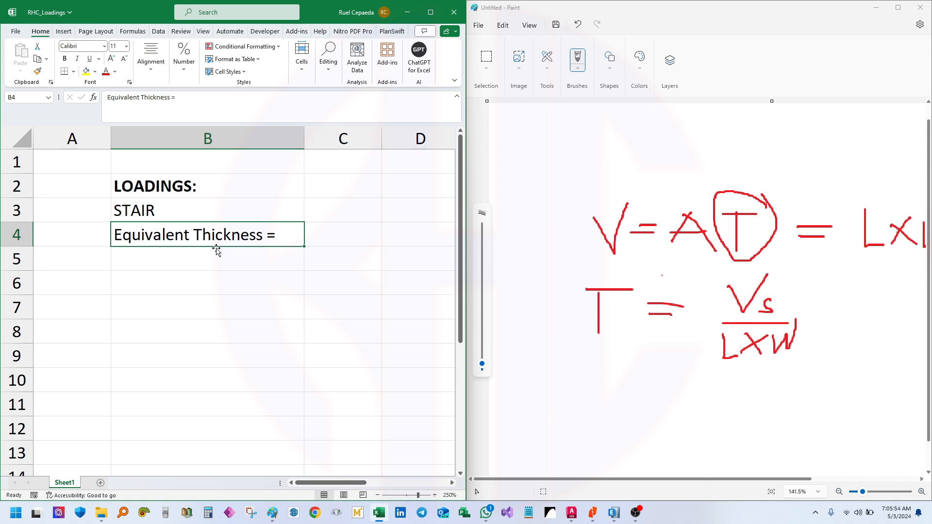
{"action": "scroll", "coordinate": [204, 252], "scroll_direction": "down", "scroll_amount": 3, "text": "ctrl"}
{"action": "left_click", "coordinate": [197, 263]}
{"action": "left_click", "coordinate": [197, 216]}
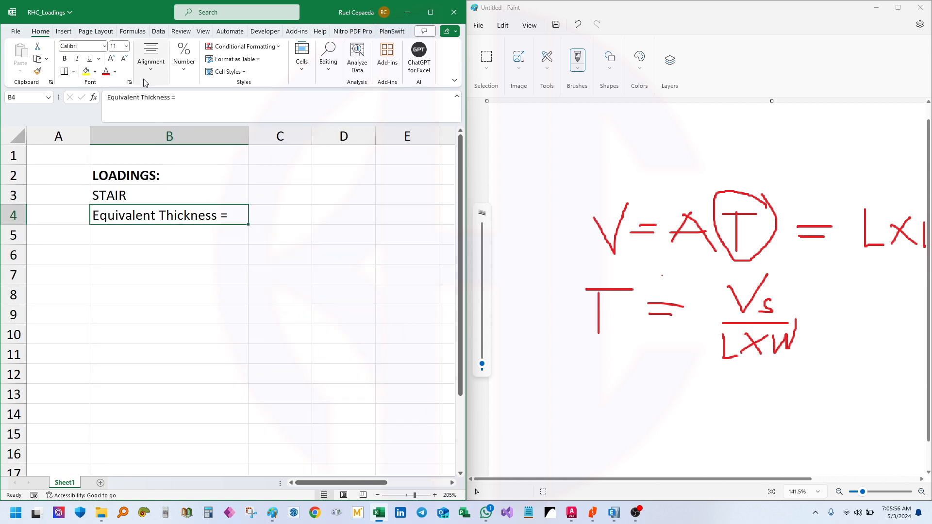
{"action": "left_click", "coordinate": [147, 62]}
{"action": "left_click", "coordinate": [168, 112]}
{"action": "left_click_drag", "start_coordinate": [248, 136], "coordinate": [216, 136]}
{"action": "left_click", "coordinate": [145, 275]}
{"action": "left_click", "coordinate": [138, 294]}
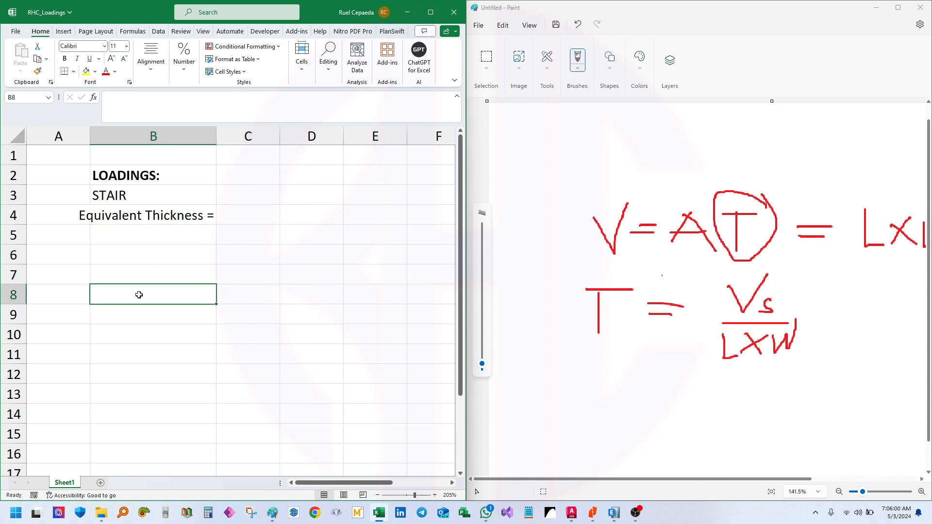
Move the Equivalent Thickness label from cell B4 down to B6
{"action": "left_click", "coordinate": [142, 217]}
{"action": "left_click", "coordinate": [148, 295]}
{"action": "left_click", "coordinate": [250, 214]}
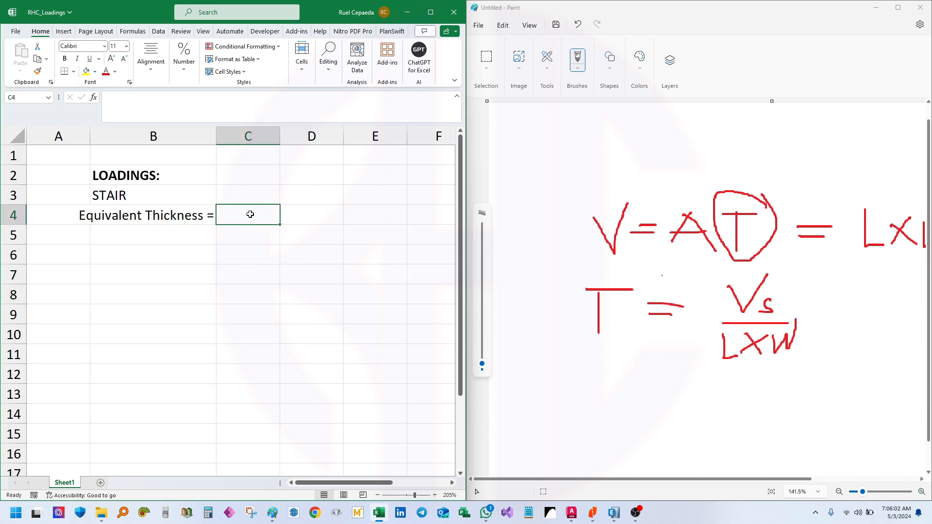
{"action": "left_click", "coordinate": [178, 222]}
{"action": "left_click_drag", "start_coordinate": [181, 225], "coordinate": [183, 268]}
{"action": "left_click", "coordinate": [162, 306]}
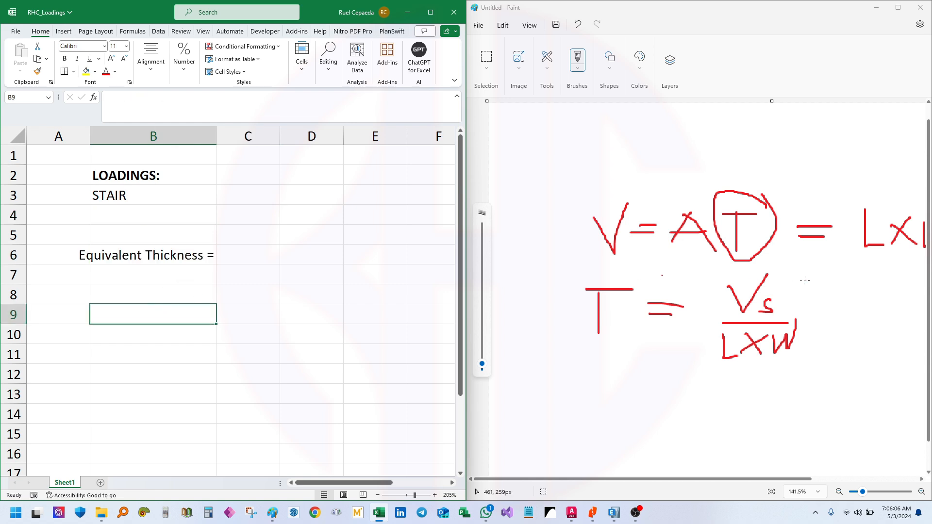
Enter the labels "Vs =" in cell B4 and "Ls =" in cell B5
{"action": "scroll", "coordinate": [626, 271], "scroll_direction": "down", "scroll_amount": 1}
{"action": "left_click", "coordinate": [180, 215]}
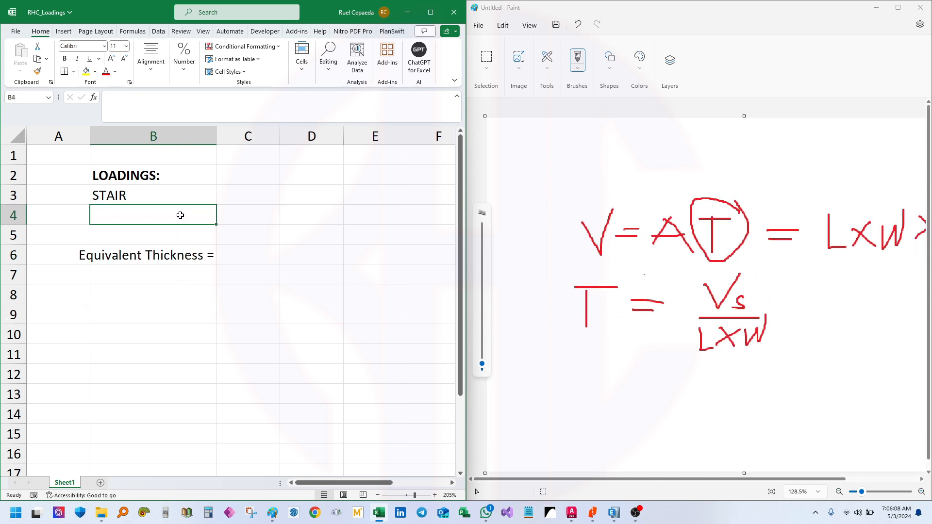
{"action": "type", "text": "Vs ="}
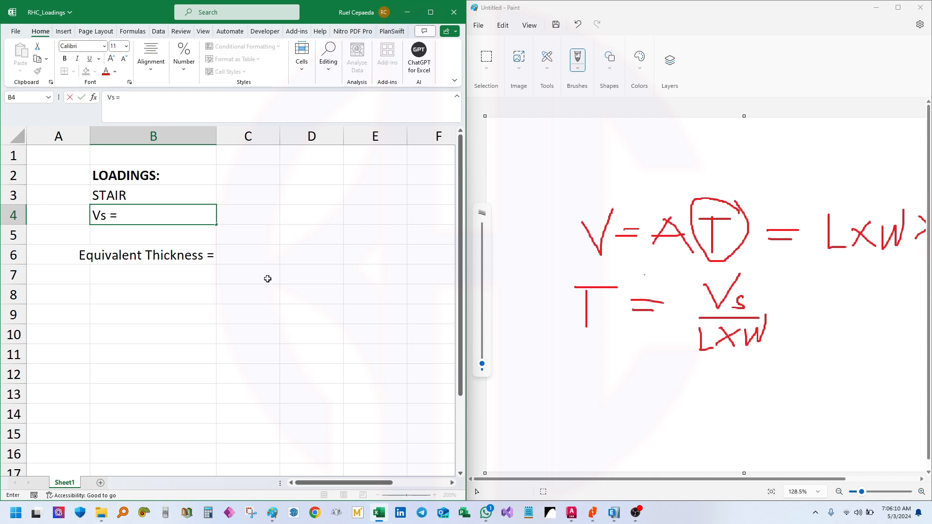
{"action": "key", "text": "Return"}
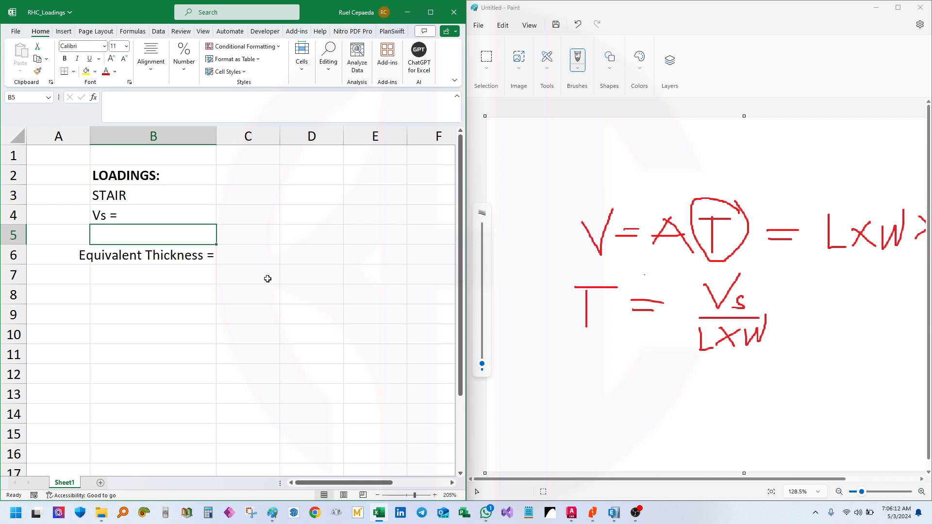
{"action": "type", "text": "Ls ="}
{"action": "key", "text": "Return"}
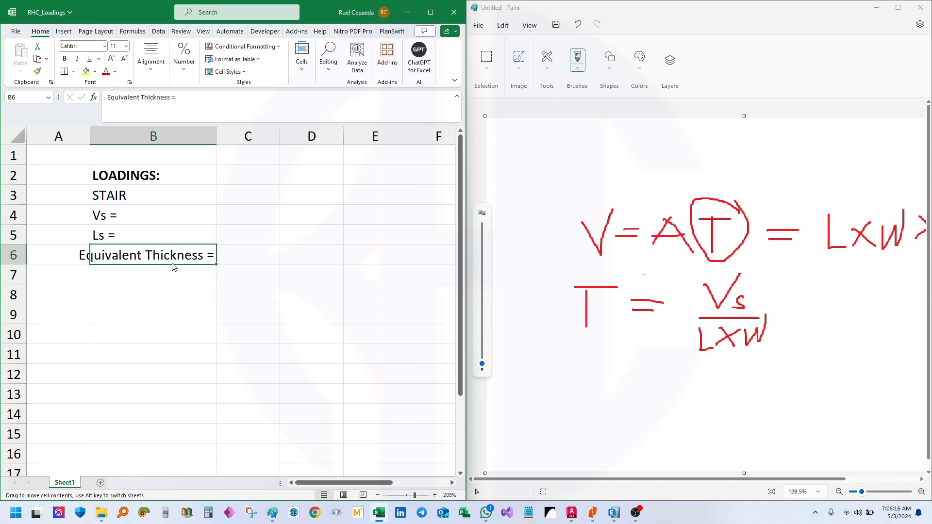
Move the Equivalent Thickness label down to B7 and enter "Ws =" in cell B6
{"action": "left_click_drag", "start_coordinate": [167, 265], "coordinate": [185, 290]}
{"action": "left_click", "coordinate": [134, 251]}
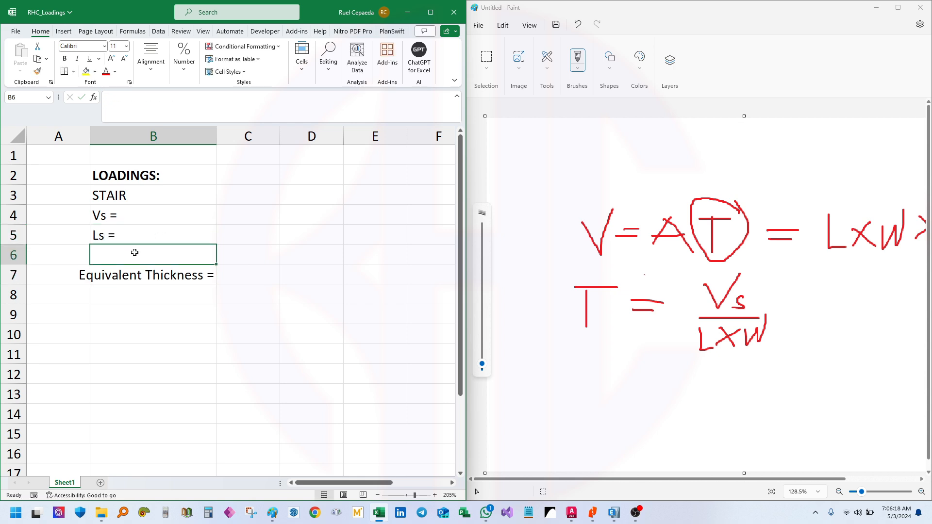
{"action": "type", "text": "Ws ="}
{"action": "key", "text": "Return"}
Right-align the Vs, Ls and Ws labels in cells B4:B6
{"action": "left_click_drag", "start_coordinate": [196, 212], "coordinate": [202, 250]}
{"action": "left_click", "coordinate": [151, 64]}
{"action": "left_click", "coordinate": [168, 111]}
{"action": "left_click", "coordinate": [275, 308]}
{"action": "left_click", "coordinate": [191, 276]}
{"action": "left_click", "coordinate": [254, 307]}
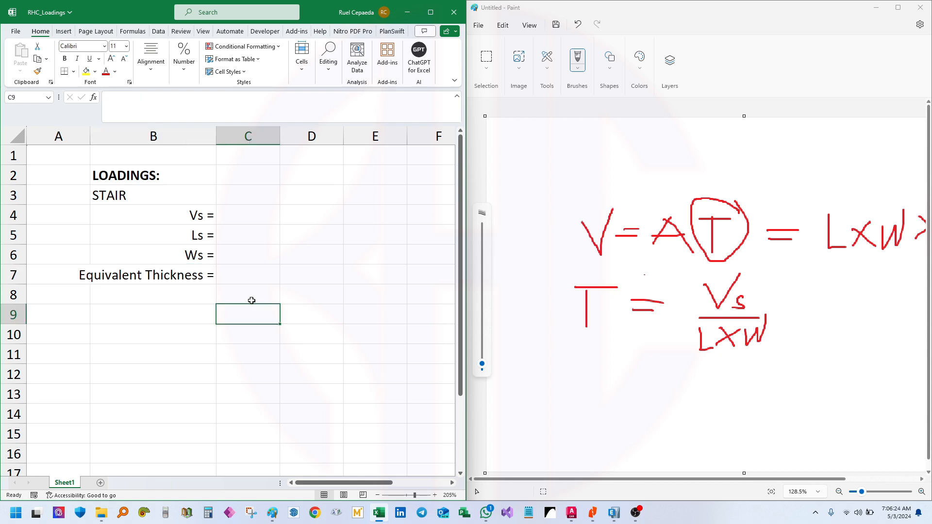
Format the input cells C4:C6 with no fill and a custom dark blue font colour
{"action": "left_click", "coordinate": [298, 222]}
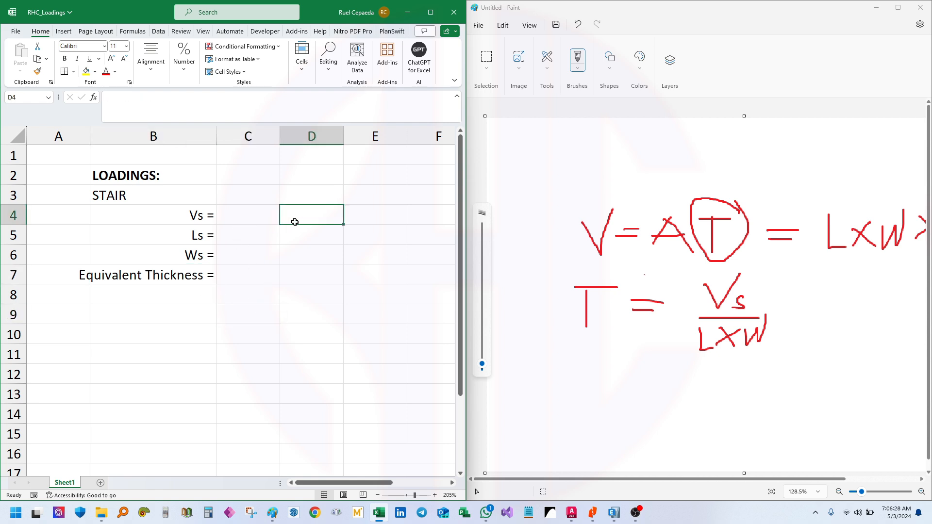
{"action": "left_click_drag", "start_coordinate": [233, 225], "coordinate": [242, 255]}
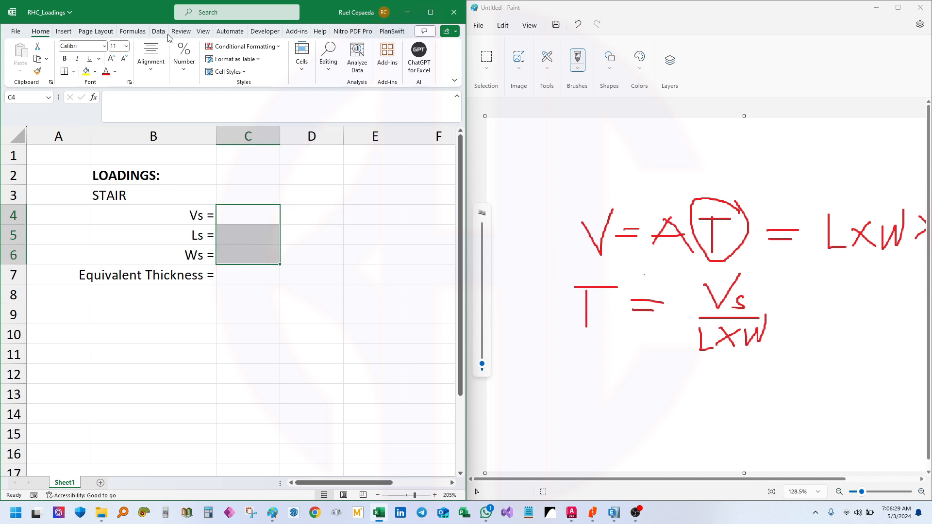
{"action": "left_click", "coordinate": [88, 73]}
{"action": "left_click", "coordinate": [94, 73]}
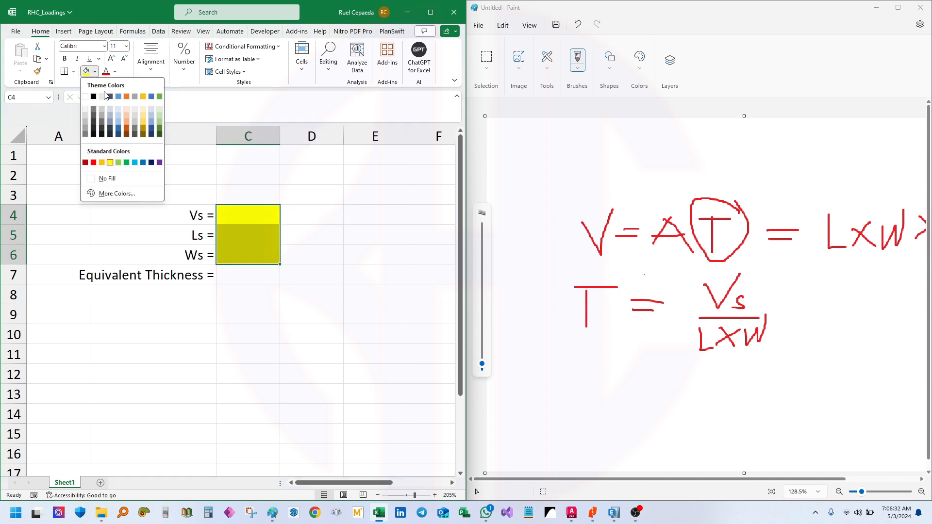
{"action": "left_click", "coordinate": [118, 179]}
{"action": "left_click", "coordinate": [115, 72]}
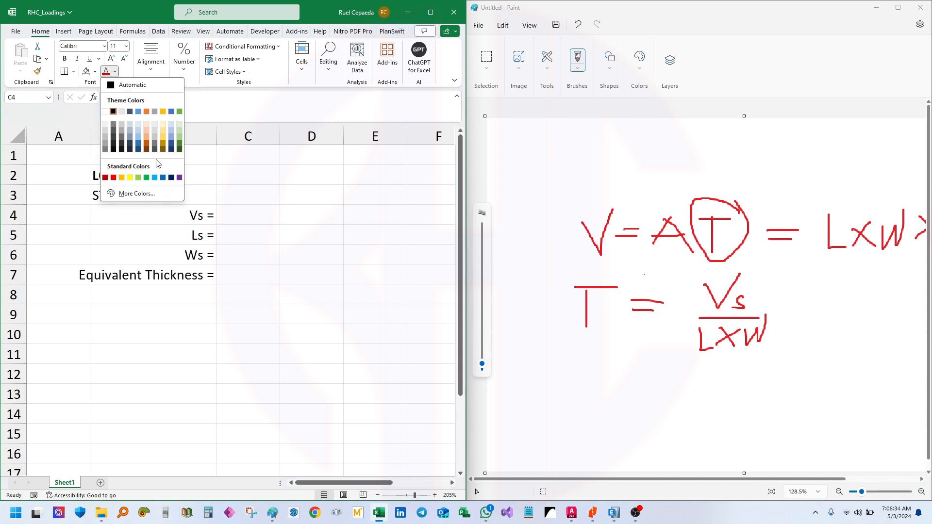
{"action": "left_click", "coordinate": [141, 194]}
{"action": "left_click", "coordinate": [208, 121]}
{"action": "left_click", "coordinate": [287, 89]}
{"action": "left_click", "coordinate": [323, 210]}
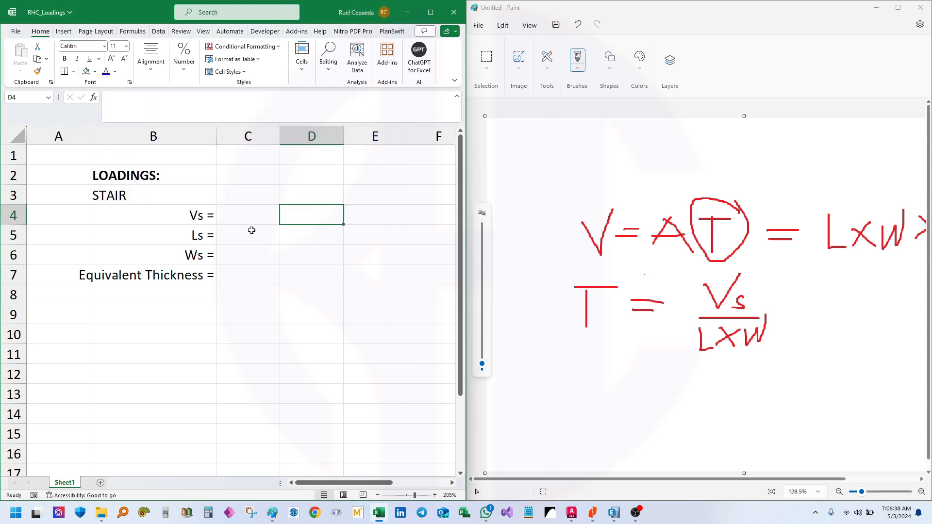
Enter the trial values 3 for Vs, 2 for Ls and 3 for Ws in cells C4:C6
{"action": "scroll", "coordinate": [213, 232], "scroll_direction": "up", "scroll_amount": 2, "text": "ctrl"}
{"action": "left_click", "coordinate": [295, 225]}
{"action": "left_click", "coordinate": [280, 267]}
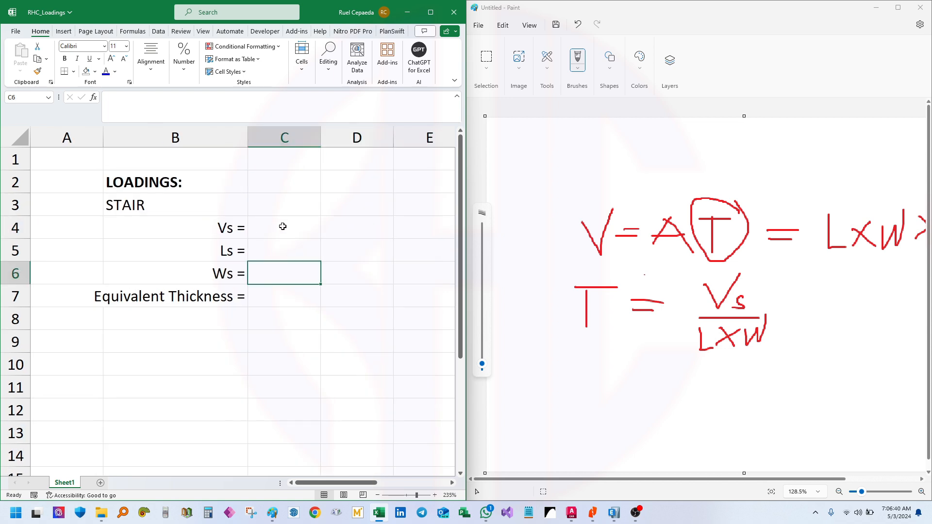
{"action": "left_click", "coordinate": [279, 228]}
{"action": "type", "text": "3"}
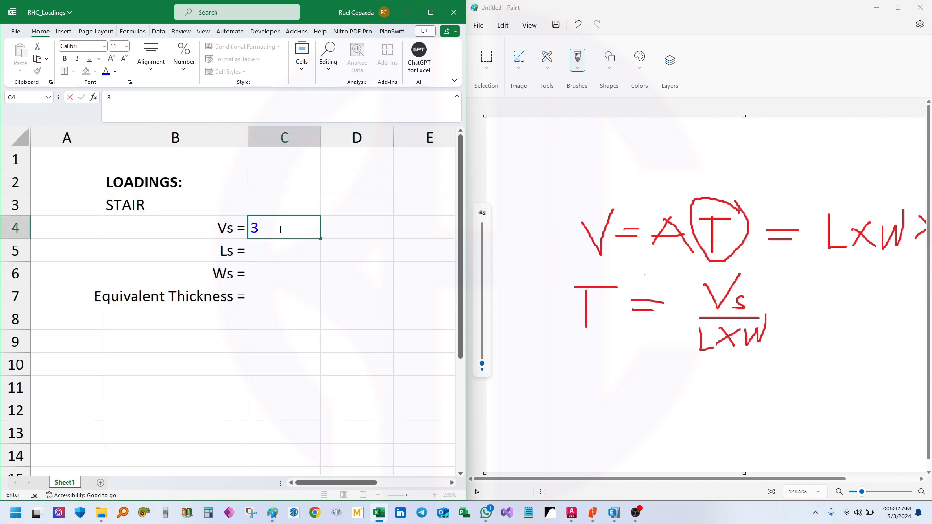
{"action": "key", "text": "Return"}
{"action": "type", "text": "2"}
{"action": "key", "text": "Return"}
{"action": "type", "text": "3"}
{"action": "key", "text": "Return"}
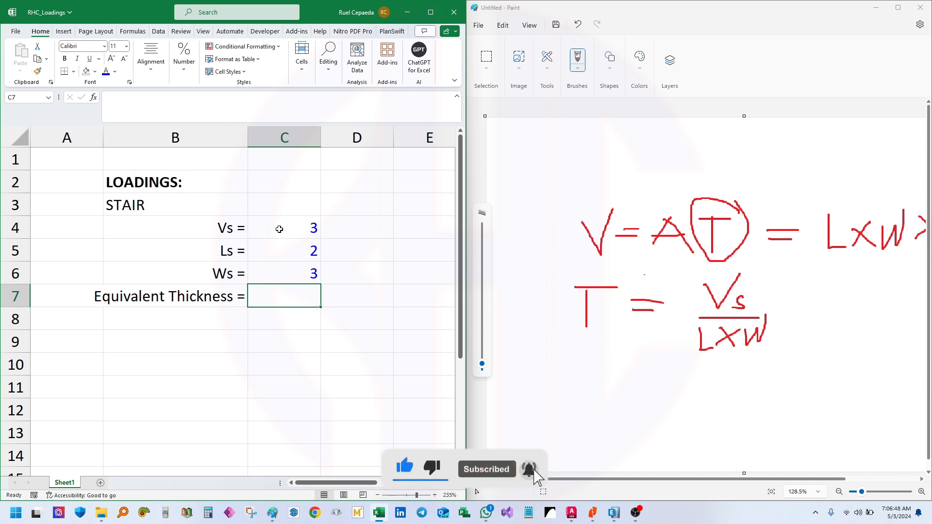
Center-align the values and the empty result cell in C4:C7
{"action": "left_click_drag", "start_coordinate": [270, 221], "coordinate": [275, 296]}
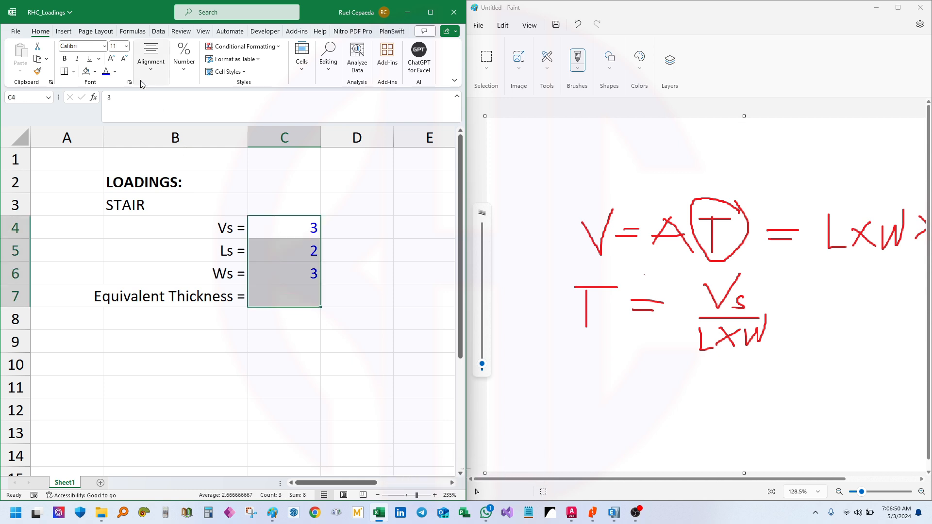
{"action": "left_click", "coordinate": [151, 62]}
{"action": "left_click", "coordinate": [155, 112]}
{"action": "left_click", "coordinate": [352, 335]}
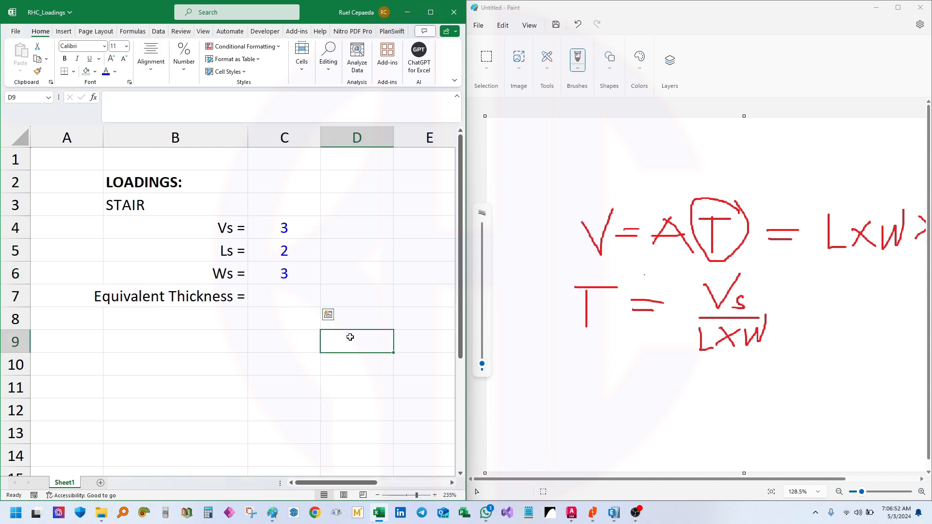
Enter "m^3" in cell D4 as the unit of Vs
{"action": "left_click_drag", "start_coordinate": [298, 227], "coordinate": [301, 275]}
{"action": "left_click", "coordinate": [350, 234]}
{"action": "left_click", "coordinate": [293, 222]}
{"action": "left_click", "coordinate": [345, 223]}
{"action": "type", "text": "m"}
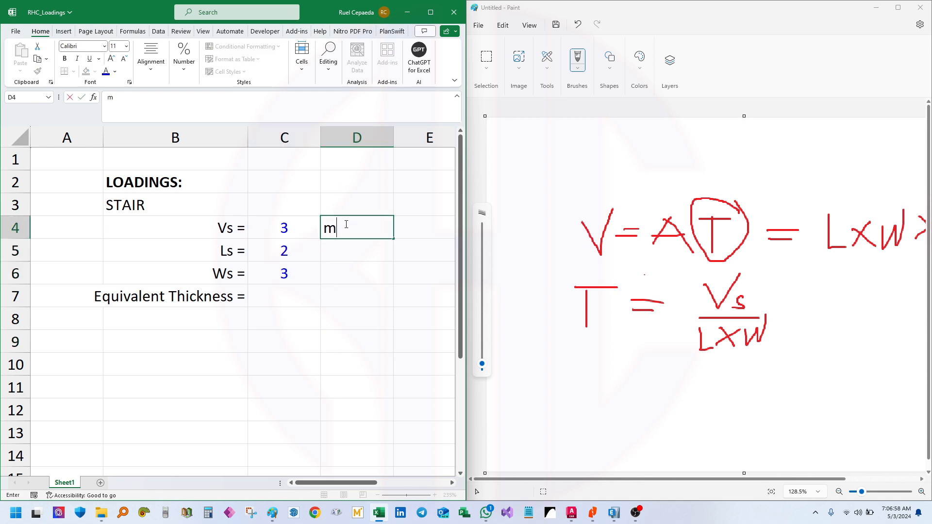
{"action": "key", "text": "Return"}
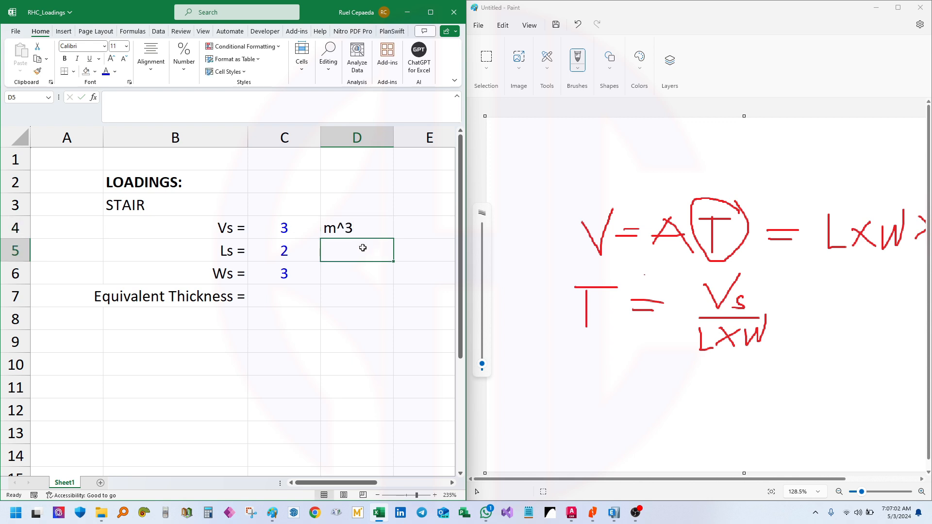
Remove the "^3" from the unit in cell D4, leaving only "m"
{"action": "left_click", "coordinate": [363, 229]}
{"action": "double_click", "coordinate": [363, 229]}
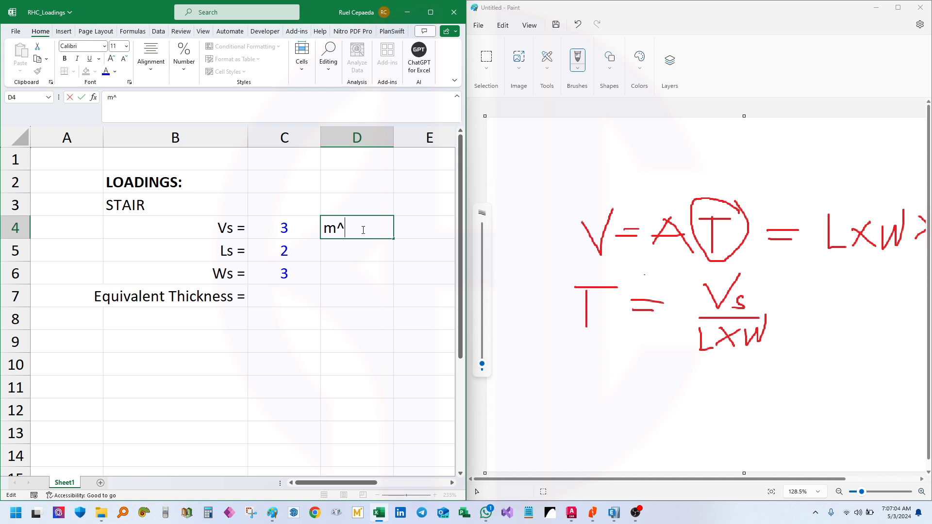
{"action": "left_click", "coordinate": [338, 309]}
{"action": "left_click", "coordinate": [349, 235]}
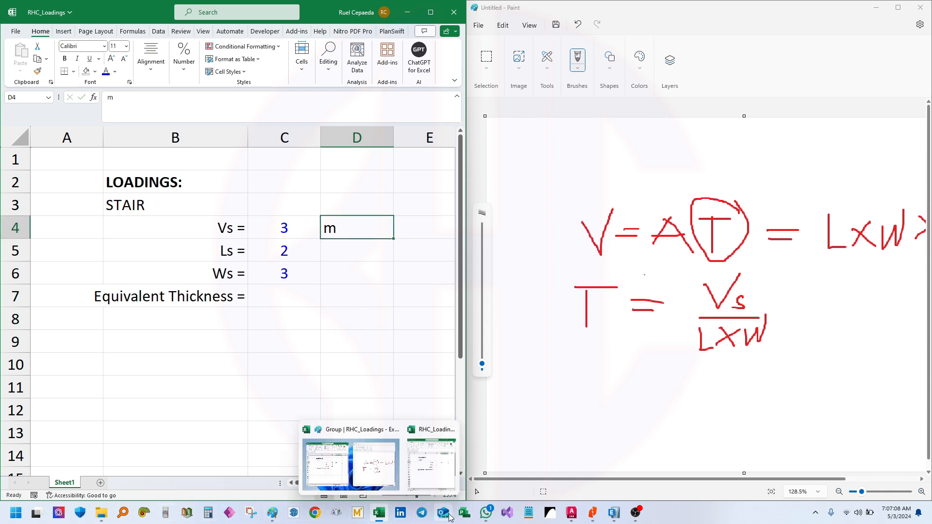
Copy the Arial superscript three character (³) from Character Map and close it
{"action": "left_click", "coordinate": [336, 514]}
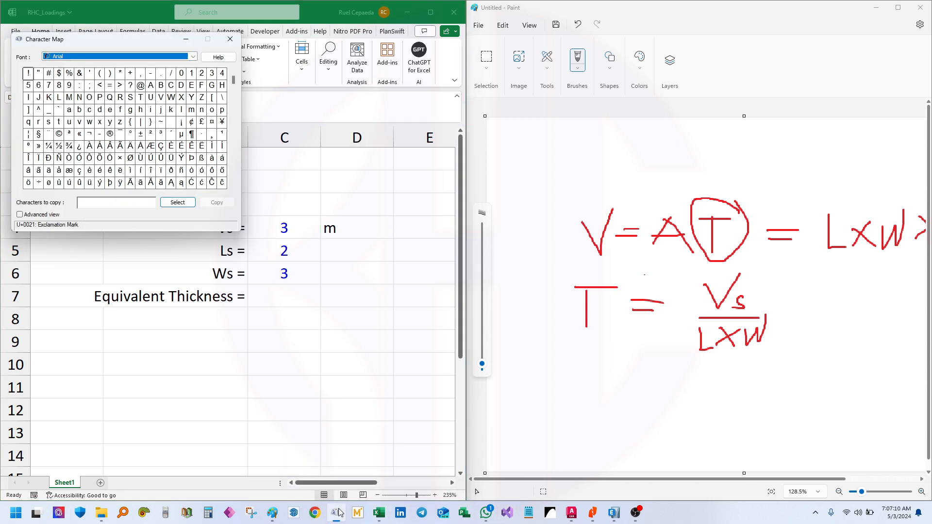
{"action": "mouse_move", "coordinate": [333, 513]}
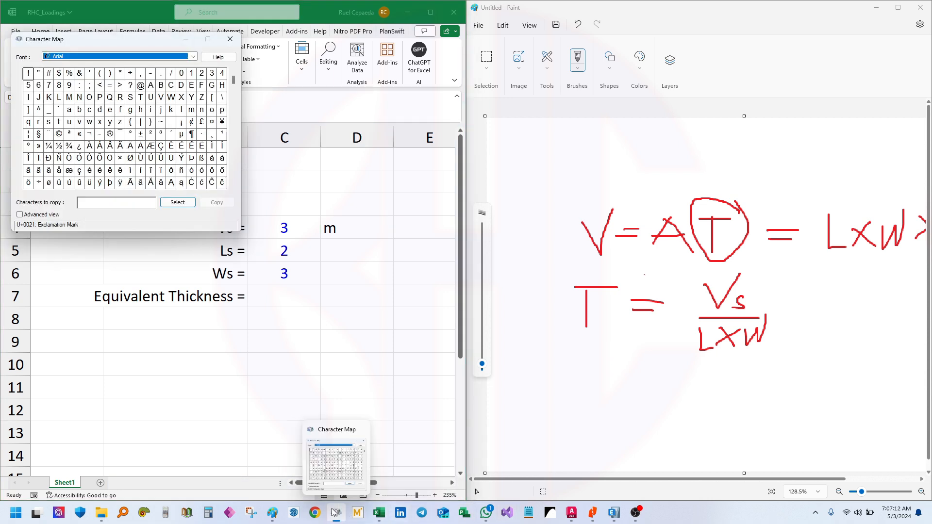
{"action": "mouse_move", "coordinate": [124, 41]}
{"action": "left_mouse_down"}
{"action": "mouse_move", "coordinate": [646, 69]}
{"action": "mouse_move", "coordinate": [626, 67]}
{"action": "mouse_move", "coordinate": [548, 187]}
{"action": "mouse_move", "coordinate": [423, 172]}
{"action": "left_mouse_up"}
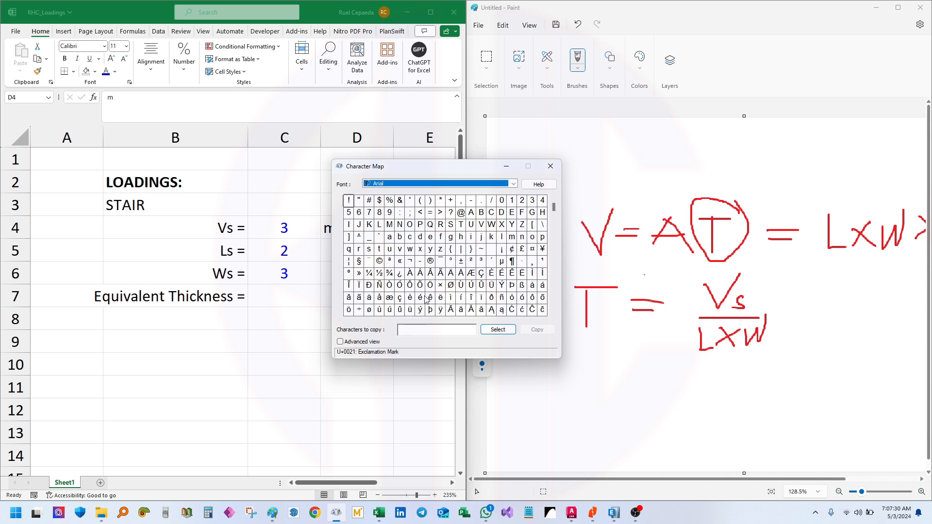
{"action": "left_click", "coordinate": [481, 261]}
{"action": "left_click", "coordinate": [496, 330]}
{"action": "left_click", "coordinate": [536, 329]}
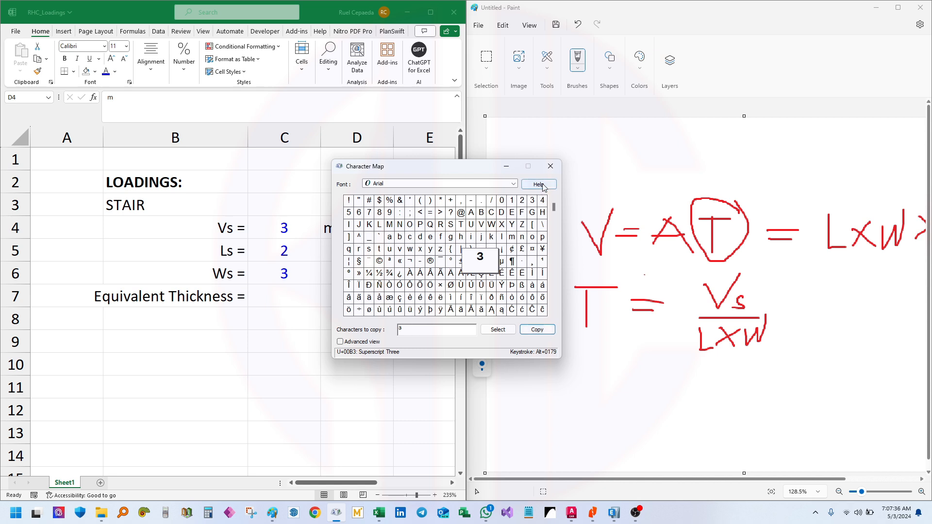
{"action": "left_click", "coordinate": [550, 166]}
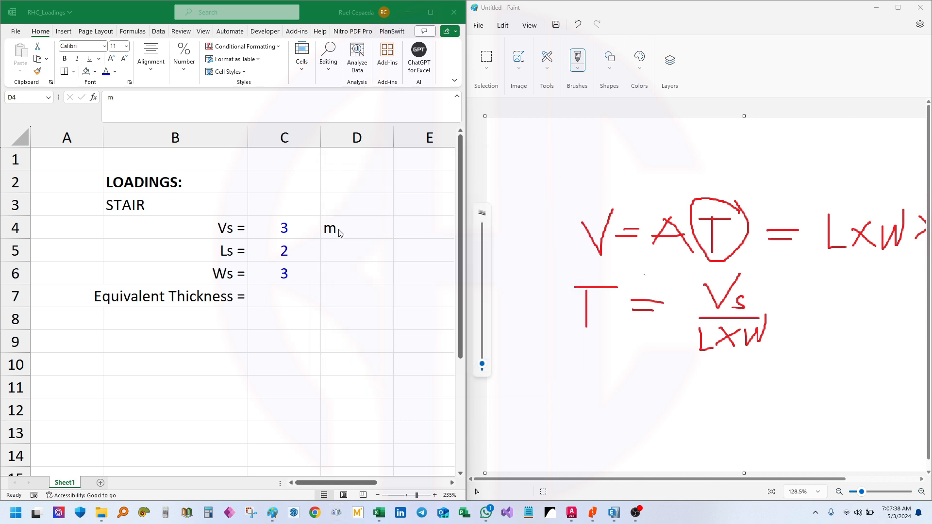
Append a superscript three from Character Map to the unit in cell D4 so it reads m³
{"action": "left_click", "coordinate": [339, 232]}
{"action": "double_click", "coordinate": [359, 228]}
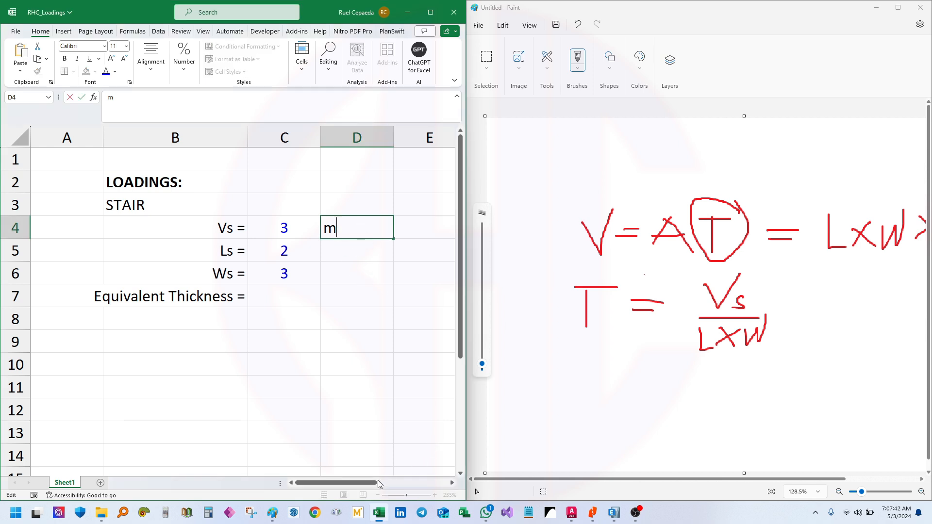
{"action": "left_click", "coordinate": [336, 512]}
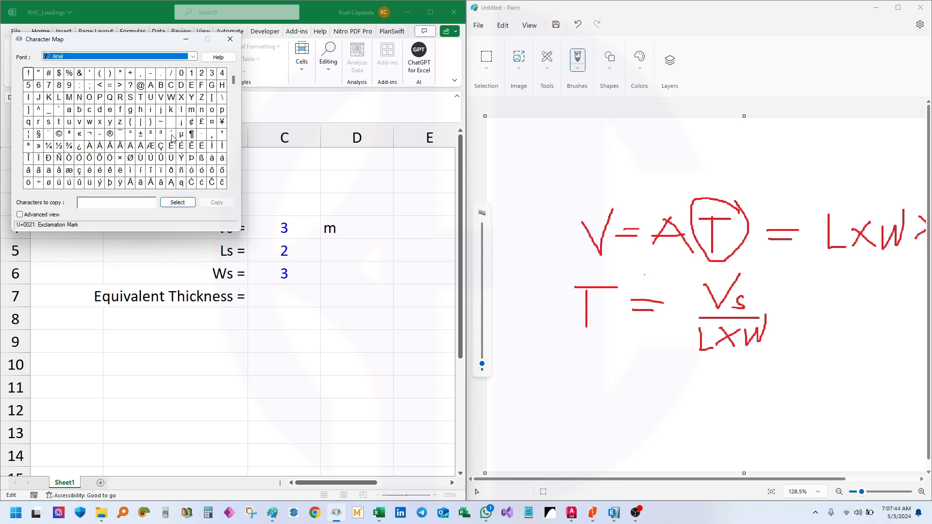
{"action": "left_click", "coordinate": [161, 134]}
{"action": "left_click", "coordinate": [178, 201]}
{"action": "left_click", "coordinate": [218, 202]}
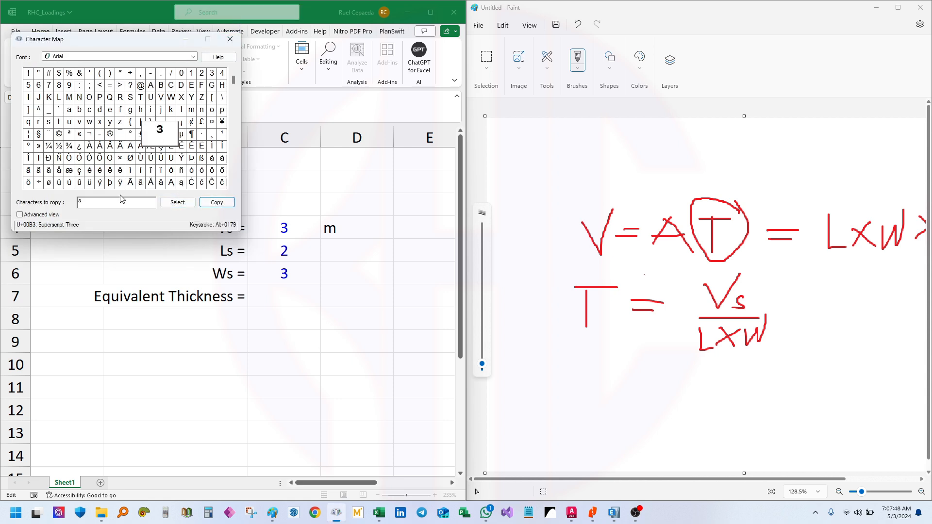
{"action": "left_click", "coordinate": [178, 202]}
{"action": "left_click", "coordinate": [216, 203]}
{"action": "left_click", "coordinate": [230, 39]}
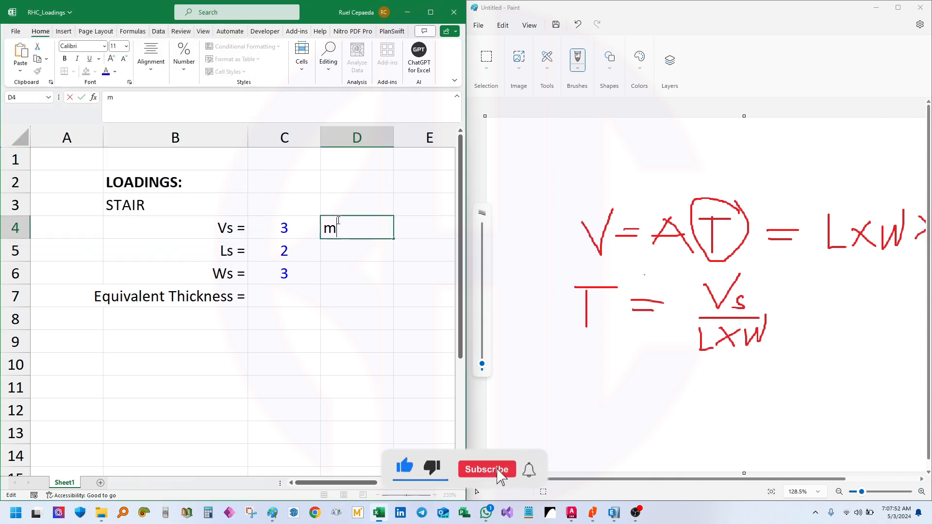
{"action": "key", "text": "ctrl+v"}
{"action": "left_click", "coordinate": [368, 291]}
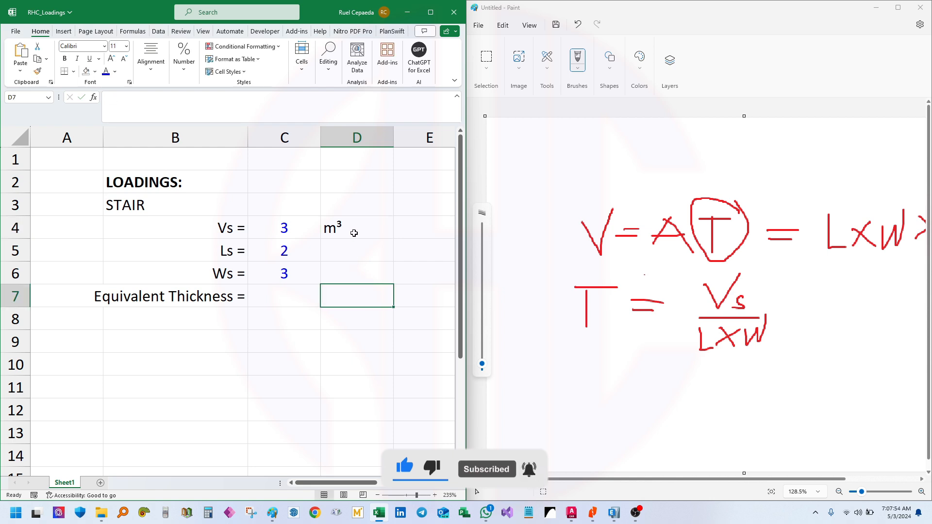
{"action": "left_click", "coordinate": [351, 310]}
Fill in "m" as the unit of Ls and Ws in cells D5 and D6
{"action": "left_click", "coordinate": [335, 229]}
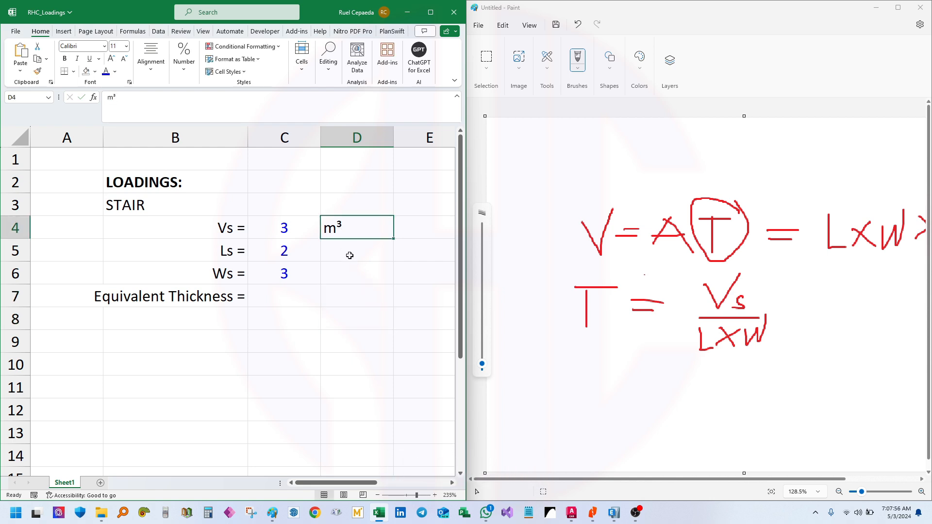
{"action": "left_click", "coordinate": [351, 251]}
{"action": "key", "text": "ctrl+v"}
{"action": "key", "text": "Return"}
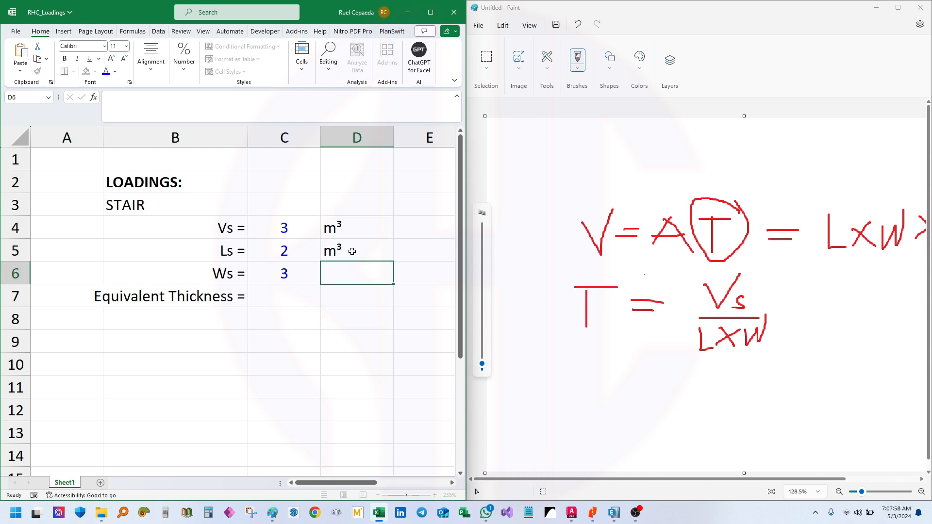
{"action": "left_click", "coordinate": [352, 251]}
{"action": "double_click", "coordinate": [351, 251]}
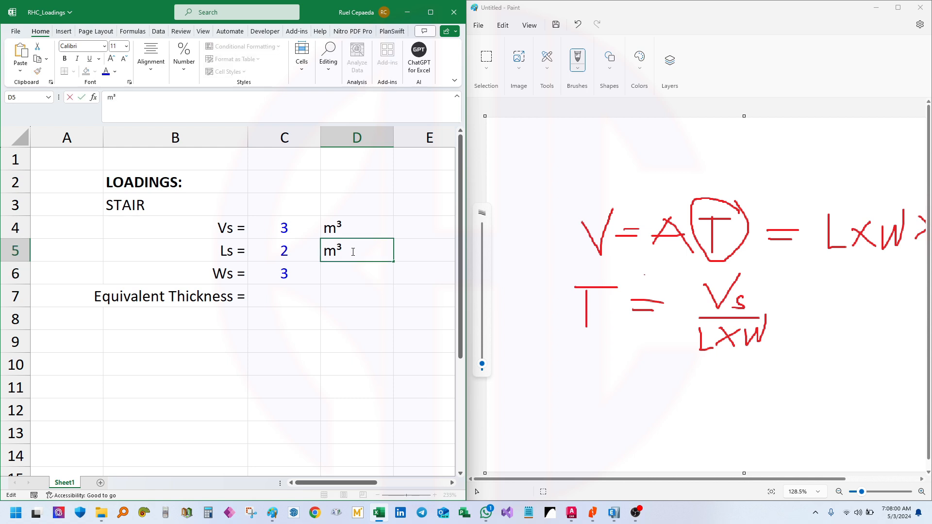
{"action": "key", "text": "BackSpace"}
{"action": "key", "text": "Return"}
{"action": "type", "text": "m"}
{"action": "key", "text": "Return"}
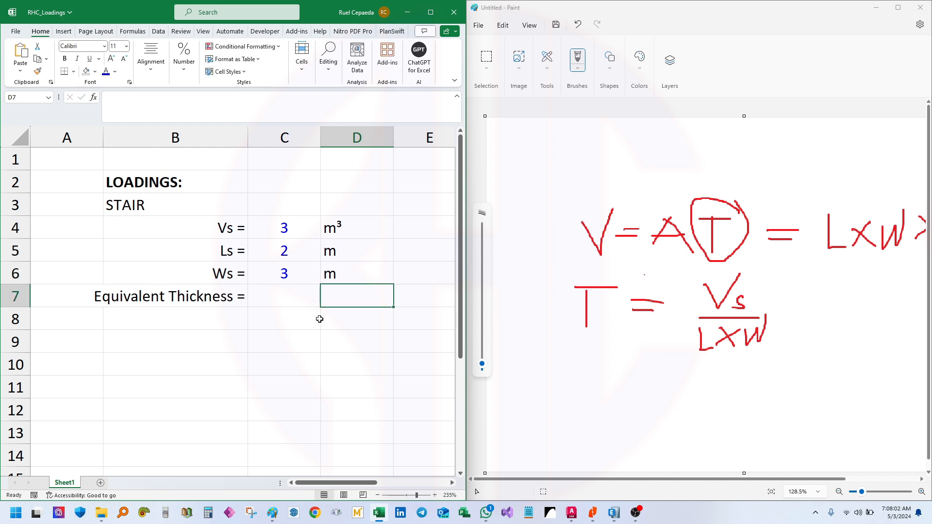
Copy the unit "m" from cell D6 to D7 beside Equivalent Thickness
{"action": "left_click", "coordinate": [308, 342]}
{"action": "left_click", "coordinate": [309, 299]}
{"action": "left_click", "coordinate": [341, 292]}
{"action": "left_click", "coordinate": [347, 272]}
{"action": "key", "text": "ctrl+c"}
{"action": "left_click", "coordinate": [350, 297]}
{"action": "key", "text": "ctrl+v"}
{"action": "scroll", "coordinate": [353, 311], "scroll_direction": "right", "scroll_amount": 2}
{"action": "left_click", "coordinate": [355, 363]}
{"action": "key", "text": "Escape"}
Enter the Equivalent Thickness formula =C4/(C5*C6) in cell C7
{"action": "left_click_drag", "start_coordinate": [379, 483], "coordinate": [337, 483]}
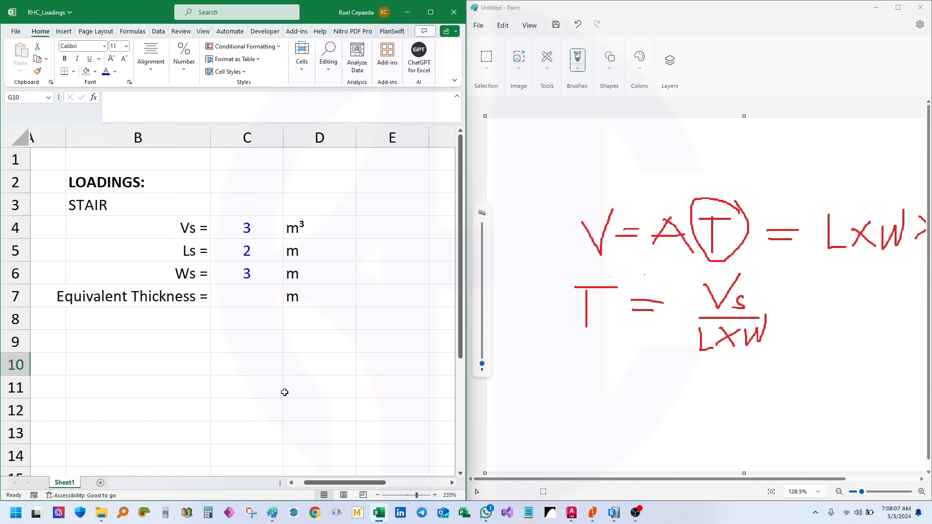
{"action": "left_click", "coordinate": [262, 294]}
{"action": "type", "text": "="}
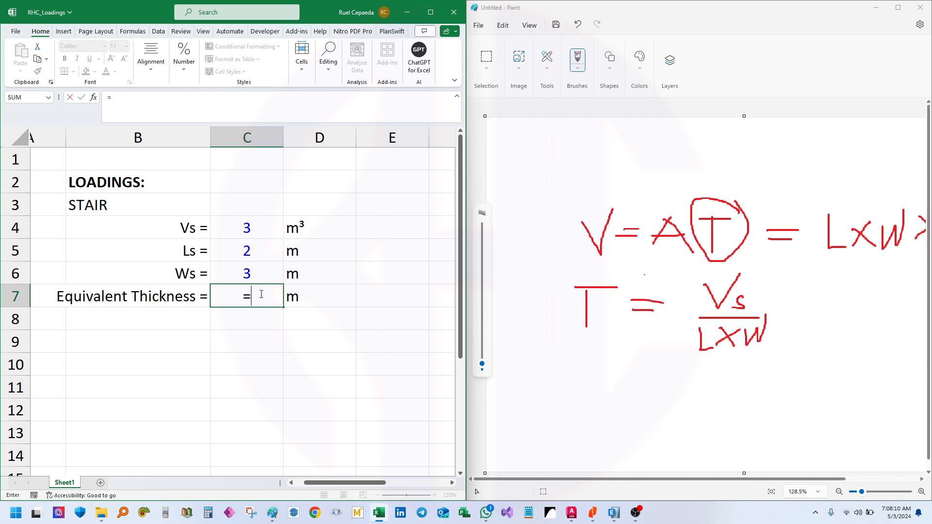
{"action": "left_click", "coordinate": [271, 222]}
{"action": "type", "text": "/("}
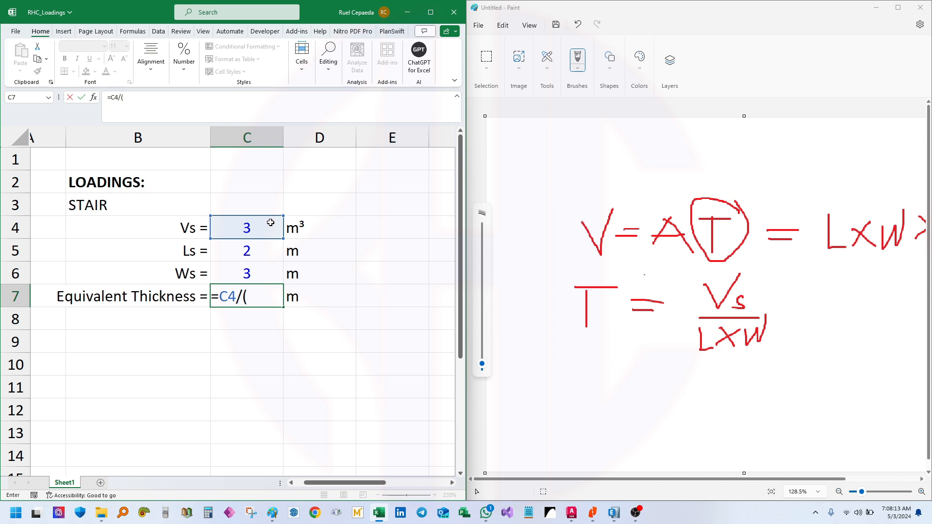
{"action": "left_click", "coordinate": [272, 250]}
{"action": "type", "text": "*"}
{"action": "left_click", "coordinate": [251, 273]}
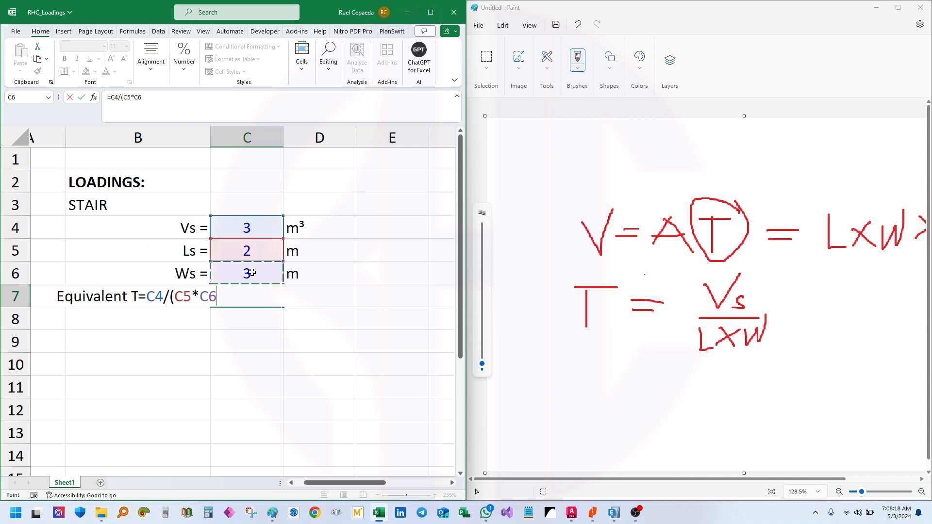
{"action": "type", "text": ")"}
{"action": "key", "text": "Return"}
{"action": "left_click", "coordinate": [251, 395]}
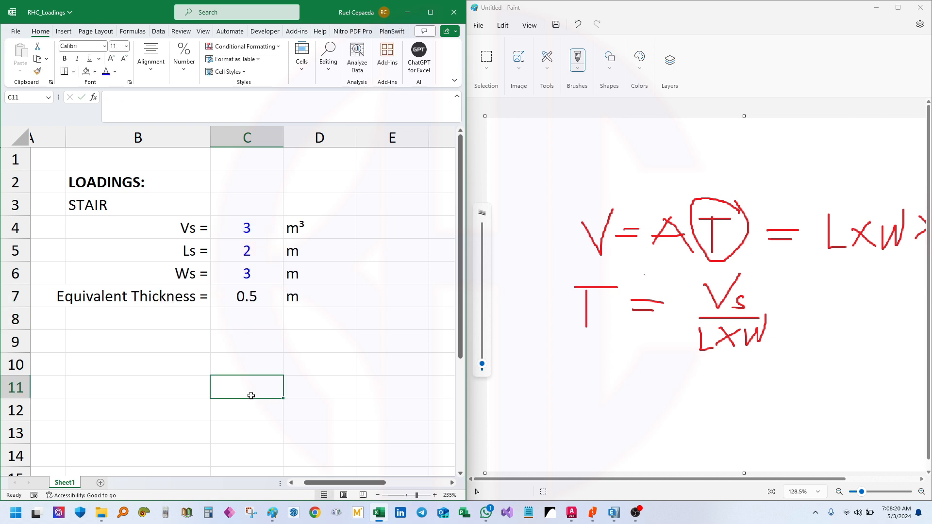
{"action": "left_click", "coordinate": [264, 297]}
{"action": "left_click", "coordinate": [204, 347]}
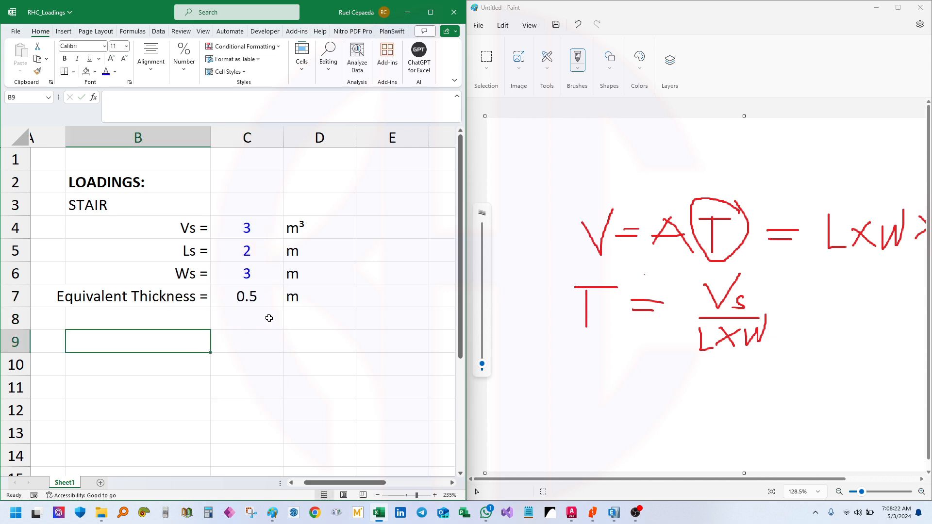
{"action": "left_click", "coordinate": [317, 363]}
Minimize Paint to return to the AutoCAD drawing, select the stair section outline and open its properties
{"action": "left_click", "coordinate": [875, 7]}
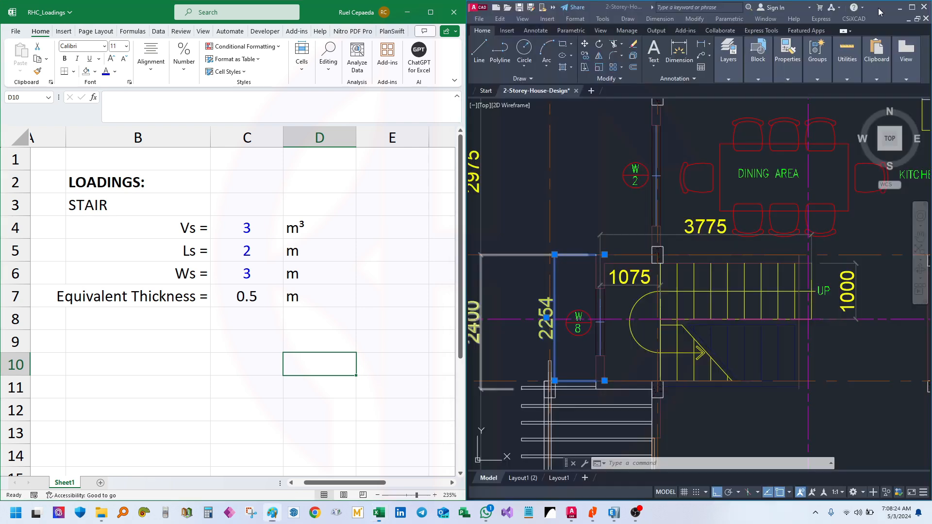
{"action": "scroll", "coordinate": [654, 251], "scroll_direction": "down", "scroll_amount": 10}
{"action": "scroll", "coordinate": [653, 251], "scroll_direction": "down", "scroll_amount": 5}
{"action": "scroll", "coordinate": [663, 268], "scroll_direction": "up", "scroll_amount": 10}
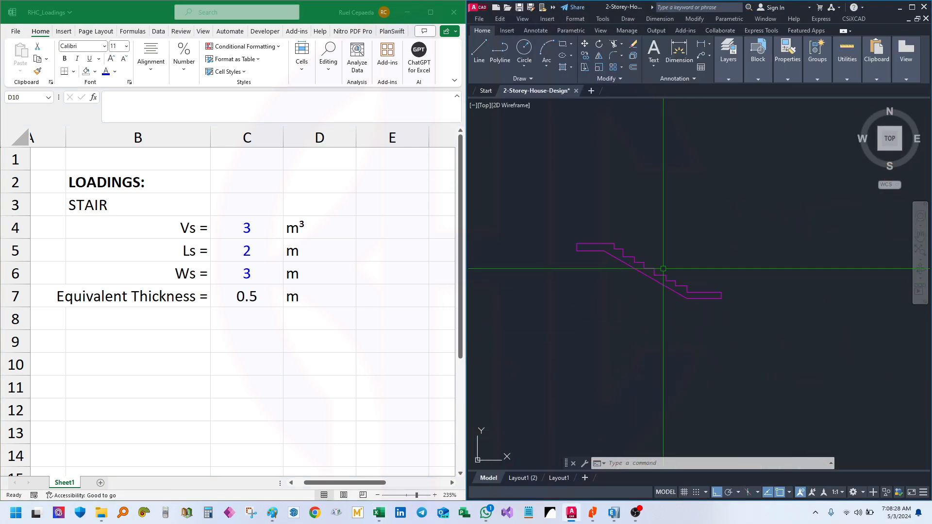
{"action": "scroll", "coordinate": [662, 268], "scroll_direction": "up", "scroll_amount": 4}
{"action": "left_click", "coordinate": [683, 347]}
{"action": "left_click", "coordinate": [664, 313]}
{"action": "left_click_drag", "start_coordinate": [650, 320], "coordinate": [676, 307]}
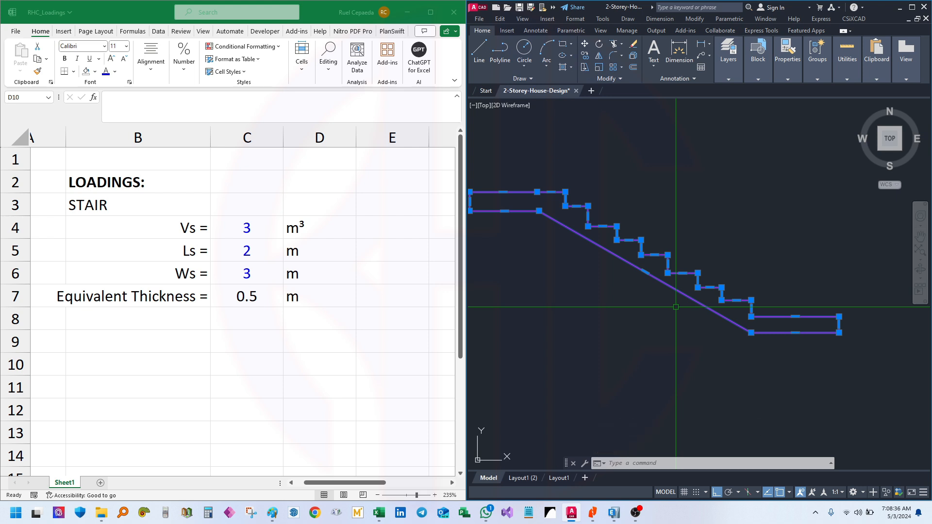
{"action": "key", "text": "ctrl+1"}
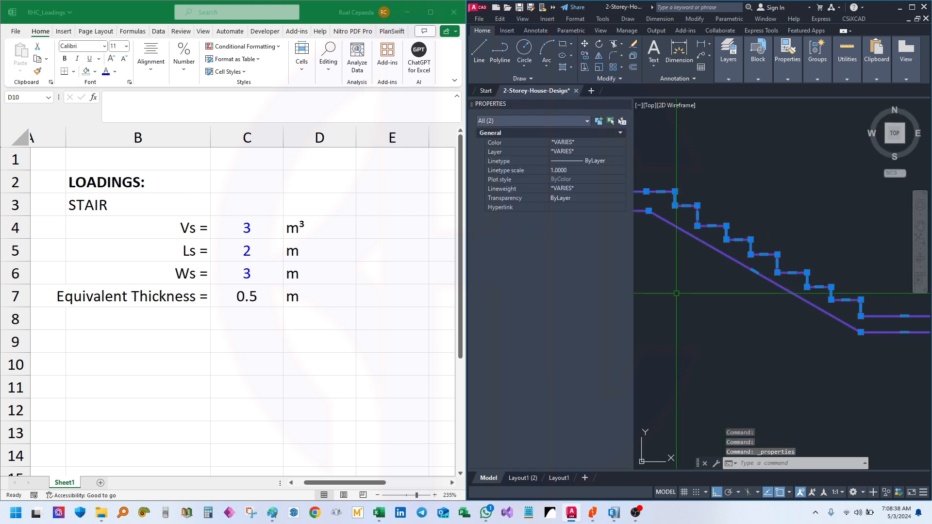
Reselect only the magenta stair section polyline and read its area in the properties
{"action": "scroll", "coordinate": [748, 331], "scroll_direction": "down", "scroll_amount": 2}
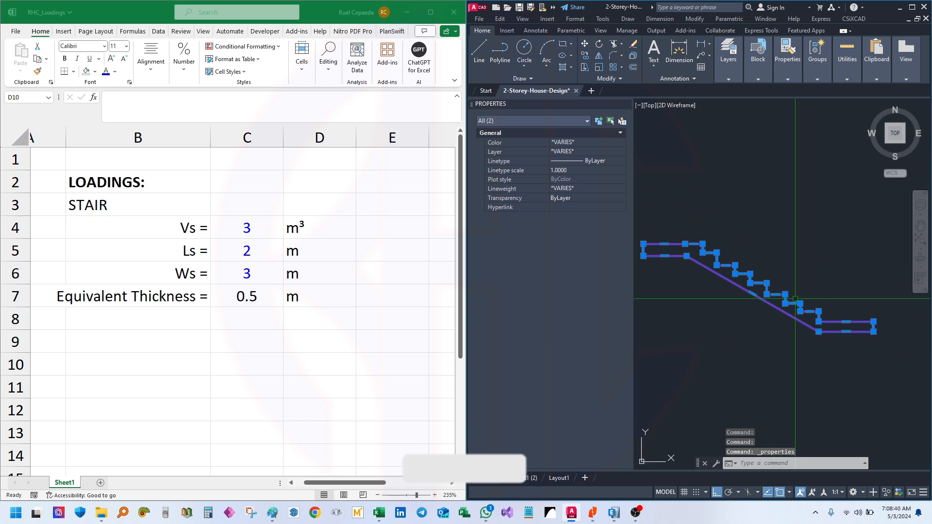
{"action": "key", "text": "Escape"}
{"action": "left_click", "coordinate": [738, 286]}
{"action": "left_click_drag", "start_coordinate": [722, 308], "coordinate": [732, 280]}
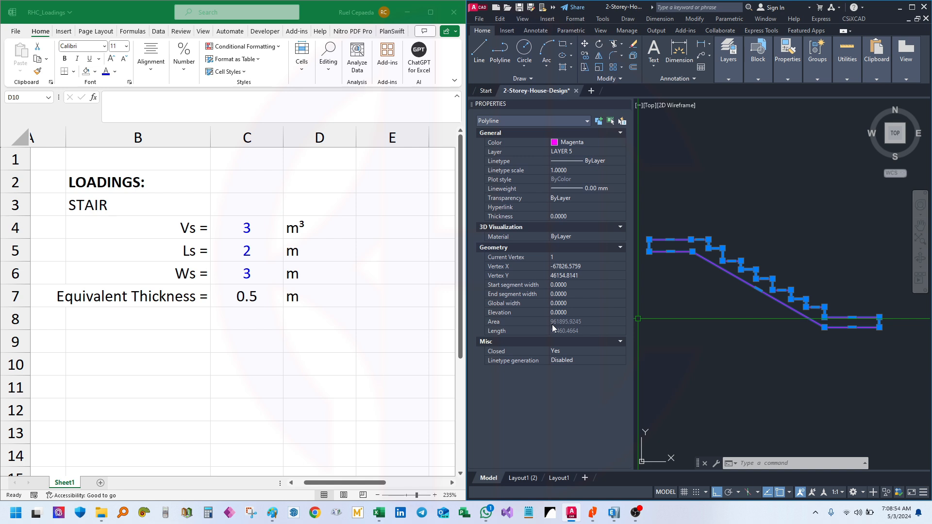
Set Vs to 0.97 in cell C4 of the Excel sheet
{"action": "left_click", "coordinate": [260, 233]}
{"action": "type", "text": "0.97"}
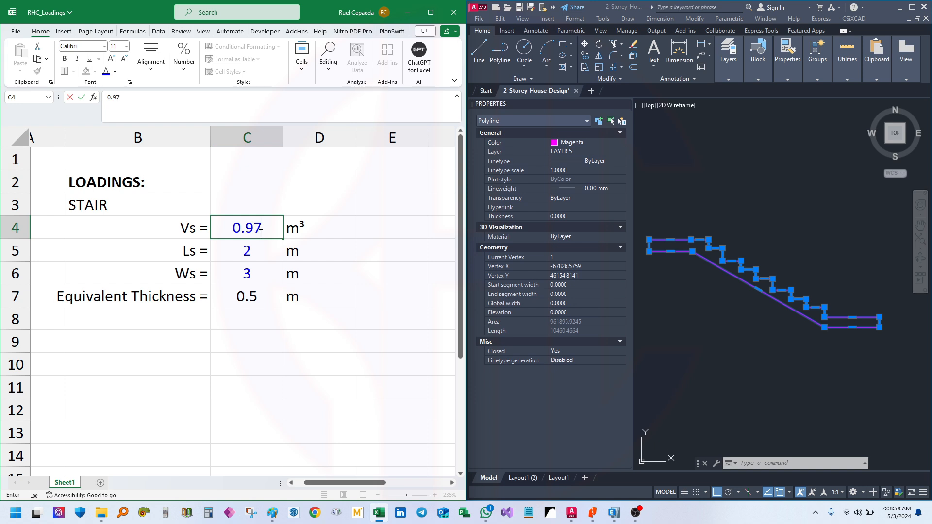
{"action": "key", "text": "Return"}
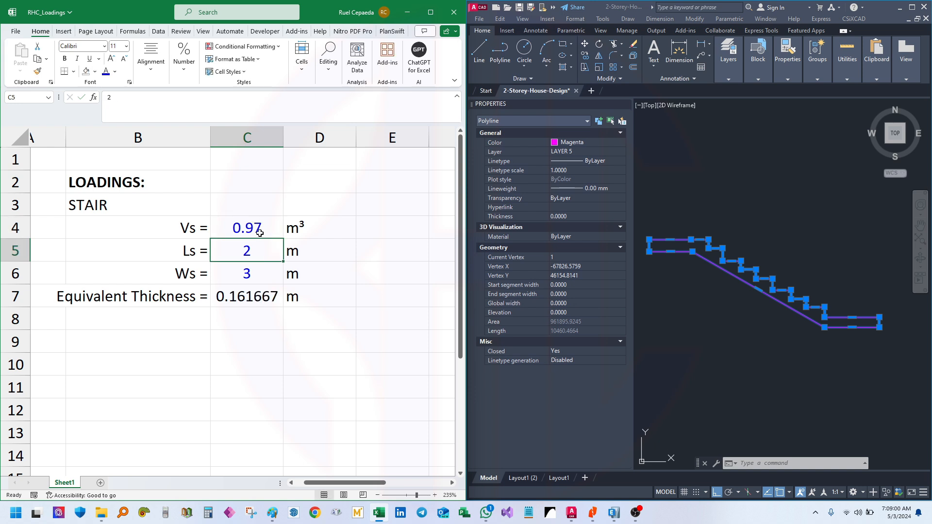
Change the Vs entry in cell C4 to the formula =0.97*2
{"action": "left_click", "coordinate": [252, 225]}
{"action": "left_click", "coordinate": [106, 100]}
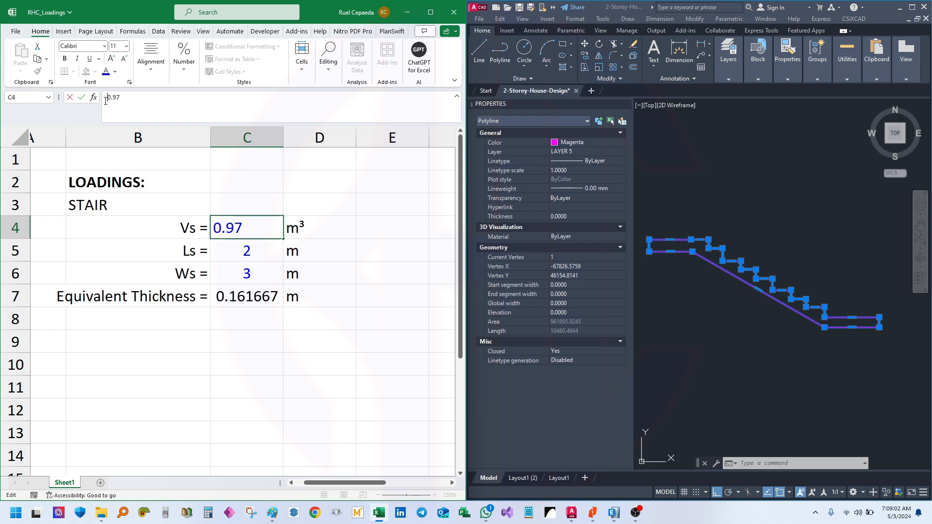
{"action": "type", "text": "="}
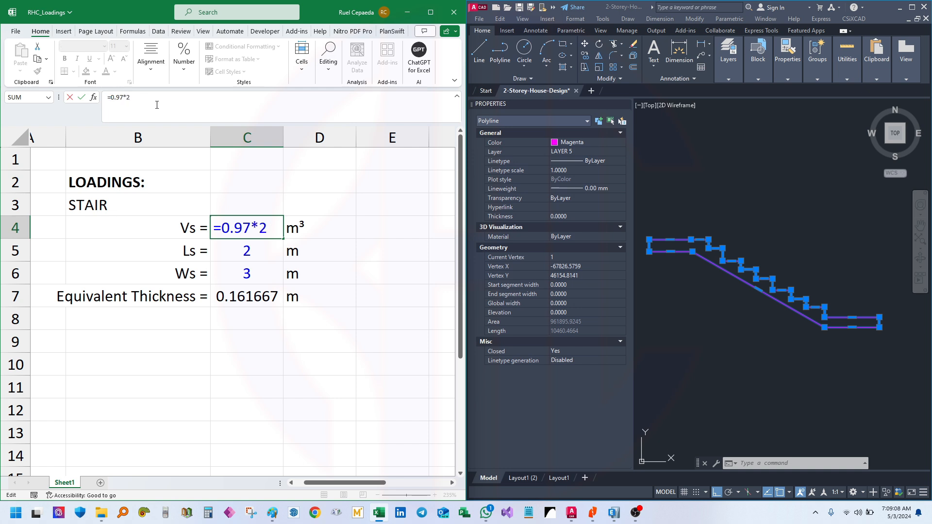
{"action": "key", "text": "Return"}
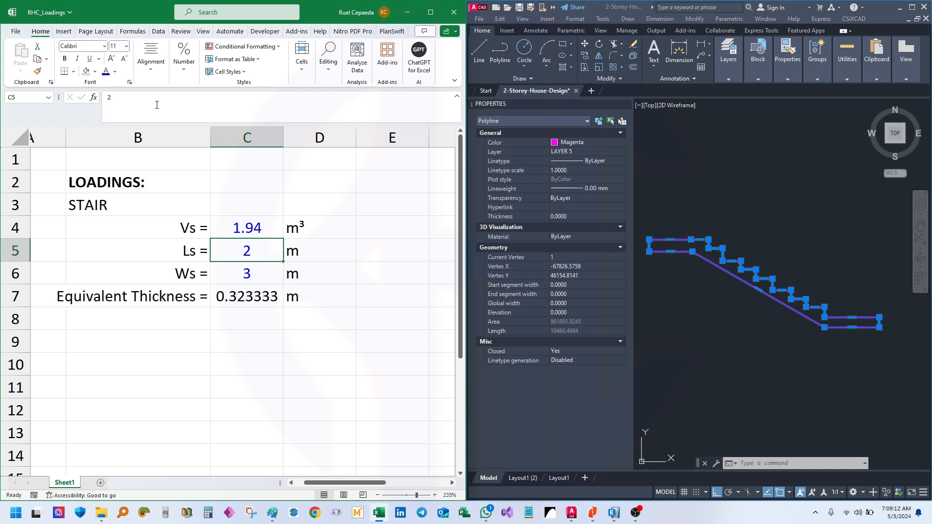
{"action": "left_click", "coordinate": [264, 230]}
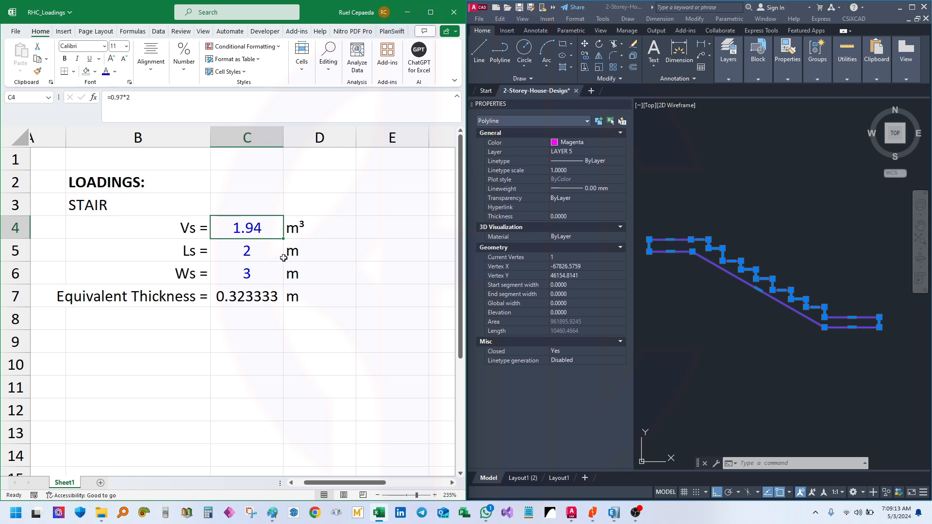
Return to the AutoCAD drawing and clear the selection of the stair section polyline
{"action": "left_click", "coordinate": [635, 226]}
{"action": "scroll", "coordinate": [784, 175], "scroll_direction": "down", "scroll_amount": 8}
{"action": "key", "text": "Escape"}
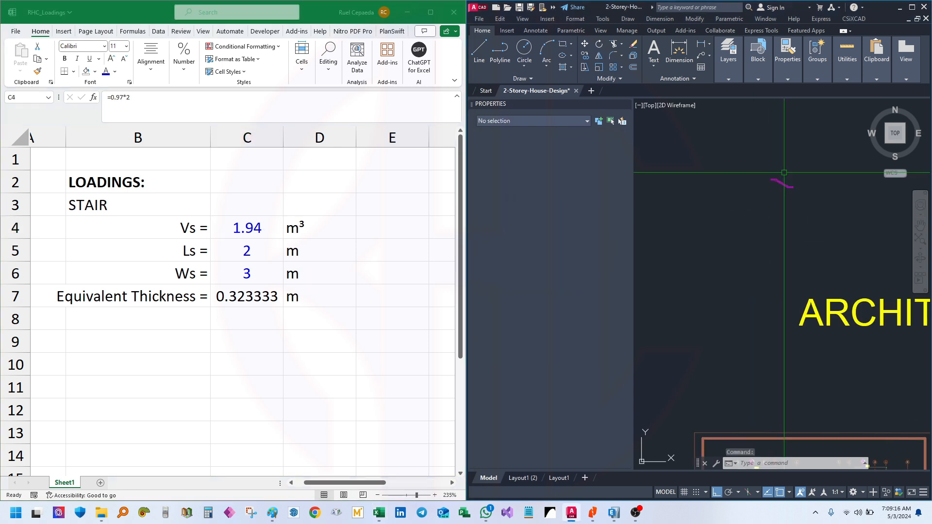
Rename the length and width labels in cells B5 and B6 of the Excel sheet to "Lslab =" and "Wslab ="
{"action": "left_click", "coordinate": [178, 250]}
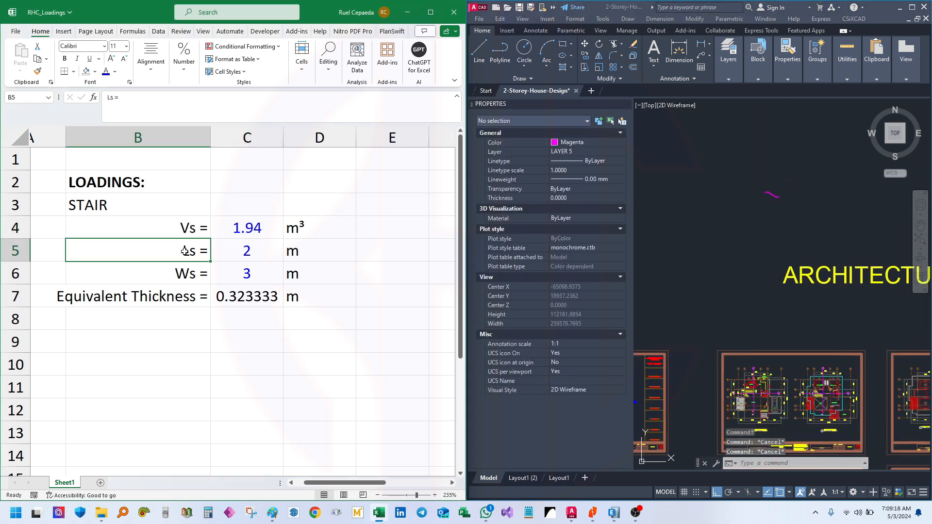
{"action": "left_click", "coordinate": [183, 275]}
{"action": "left_click", "coordinate": [188, 249]}
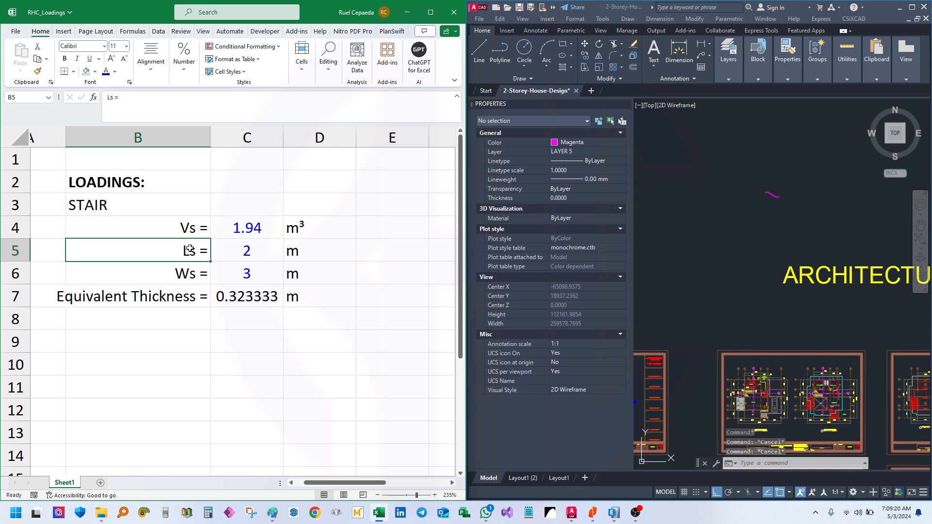
{"action": "left_click", "coordinate": [113, 97]}
{"action": "type", "text": "lab"}
{"action": "key", "text": "Return"}
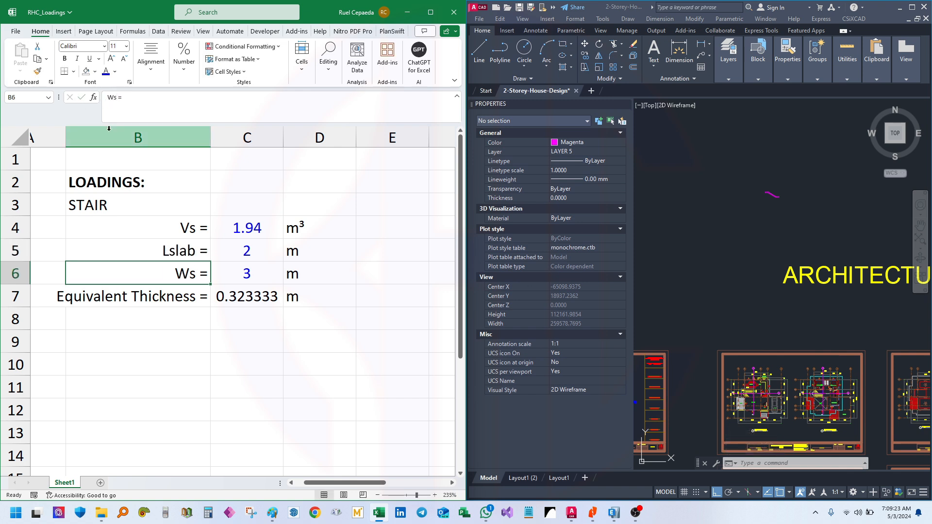
{"action": "left_click", "coordinate": [117, 97]}
{"action": "type", "text": "lab"}
{"action": "key", "text": "Return"}
Rename the volume label in cell B4 to "Vstair ="
{"action": "left_click", "coordinate": [204, 237]}
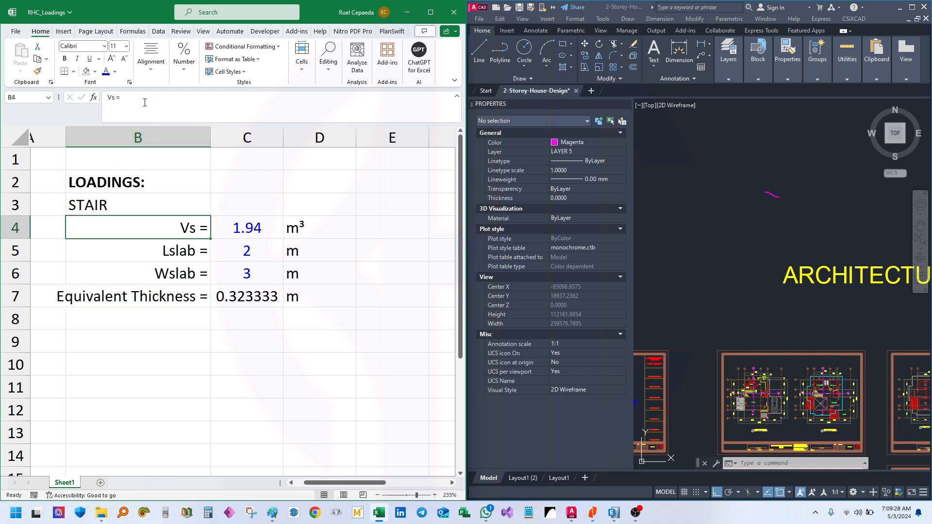
{"action": "left_click", "coordinate": [114, 97]}
{"action": "type", "text": "ta"}
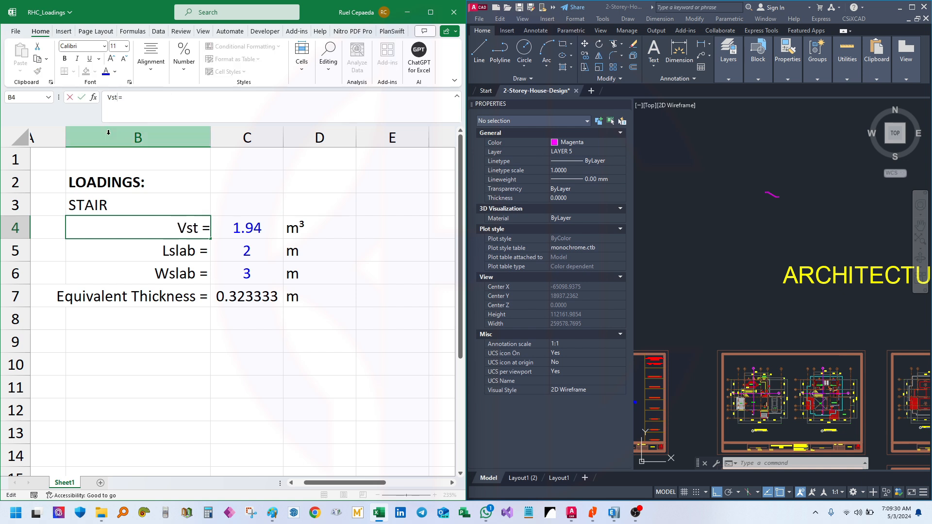
{"action": "type", "text": "ir"}
{"action": "key", "text": "Return"}
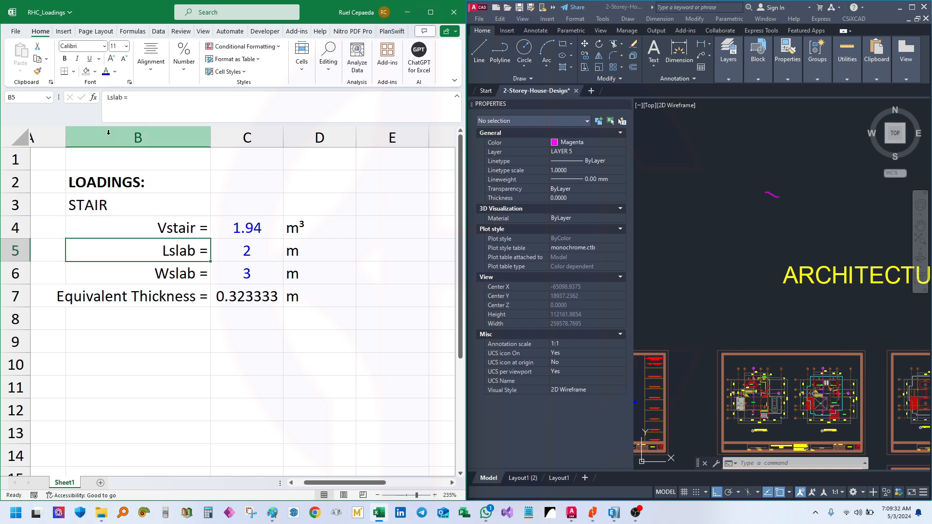
Find the stair's dimensions on the AutoCAD floor plan and set Lslab to 3.775 and Wslab to 2.254 in the Excel sheet
{"action": "left_click", "coordinate": [840, 184]}
{"action": "scroll", "coordinate": [755, 238], "scroll_direction": "down", "scroll_amount": 2}
{"action": "scroll", "coordinate": [709, 231], "scroll_direction": "up", "scroll_amount": 15}
{"action": "left_click_drag", "start_coordinate": [710, 230], "coordinate": [730, 297]}
{"action": "left_click_drag", "start_coordinate": [722, 259], "coordinate": [730, 276]}
{"action": "left_click", "coordinate": [238, 247]}
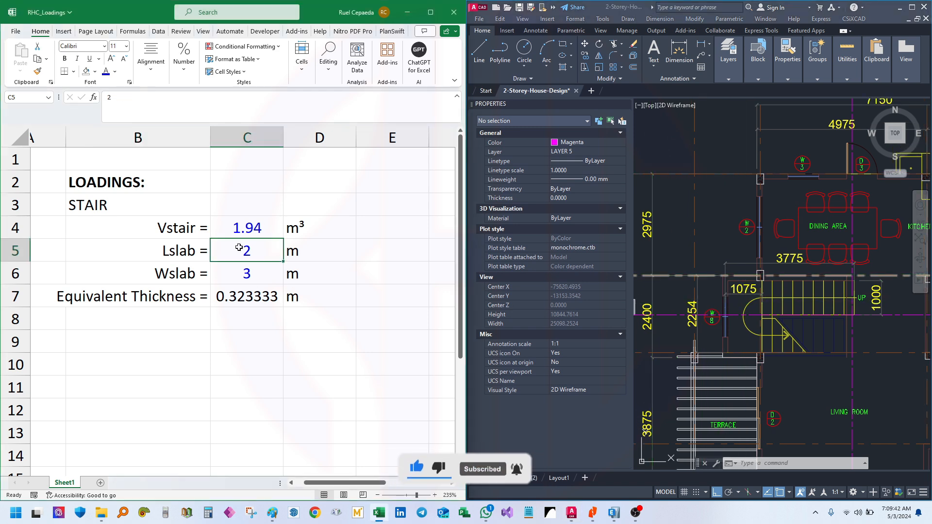
{"action": "type", "text": "3.775"}
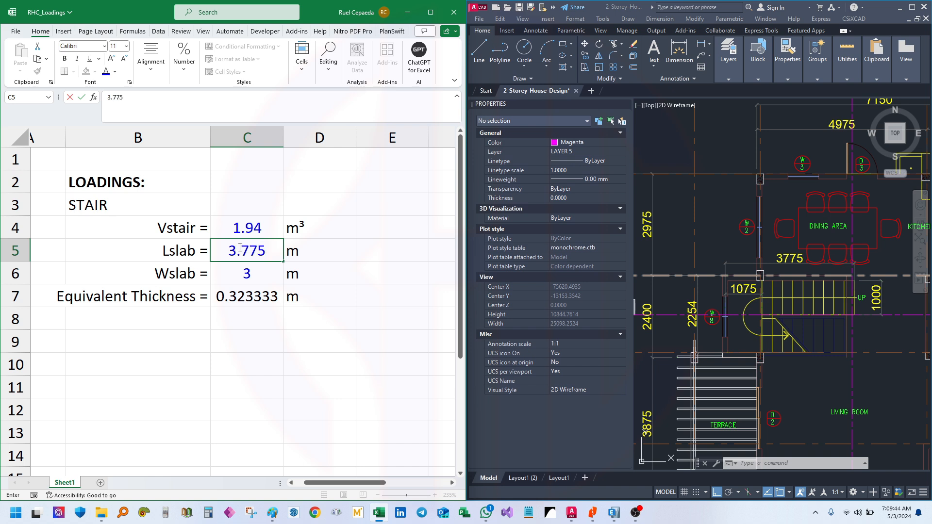
{"action": "key", "text": "Return"}
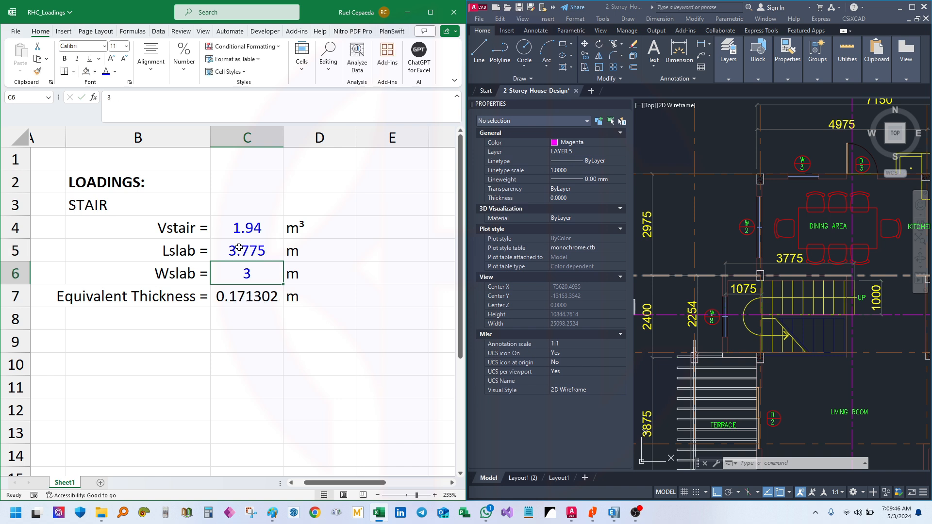
{"action": "type", "text": "2."}
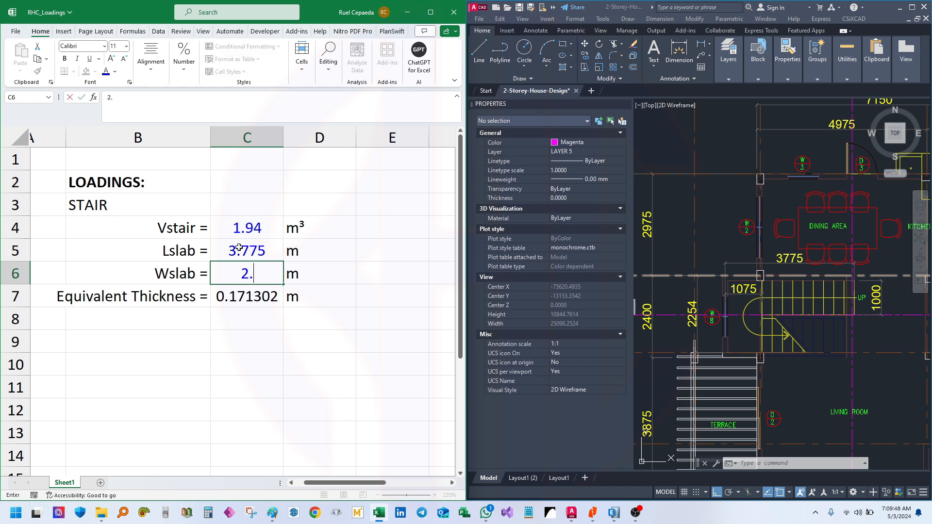
{"action": "type", "text": "254"}
{"action": "key", "text": "Return"}
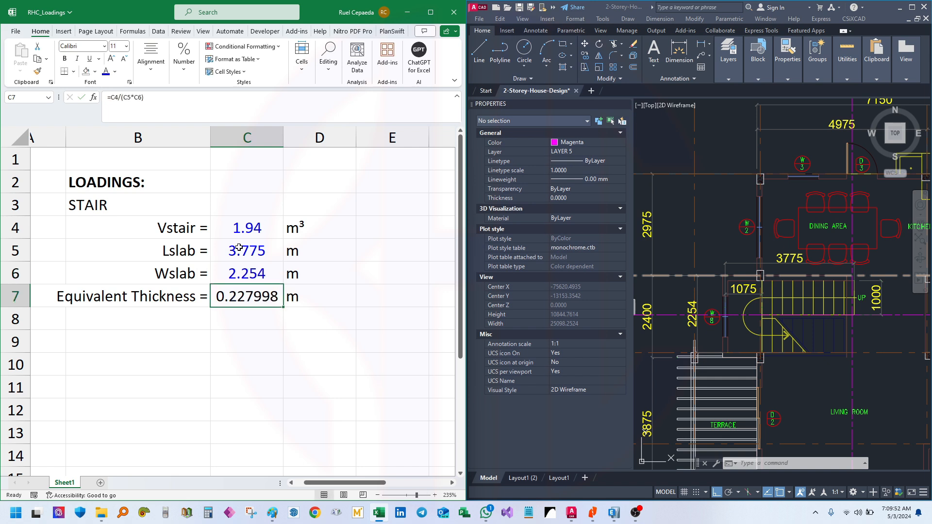
Reduce the Equivalent Thickness in cell C7 to two decimal places
{"action": "left_click", "coordinate": [297, 362]}
{"action": "left_click", "coordinate": [247, 301]}
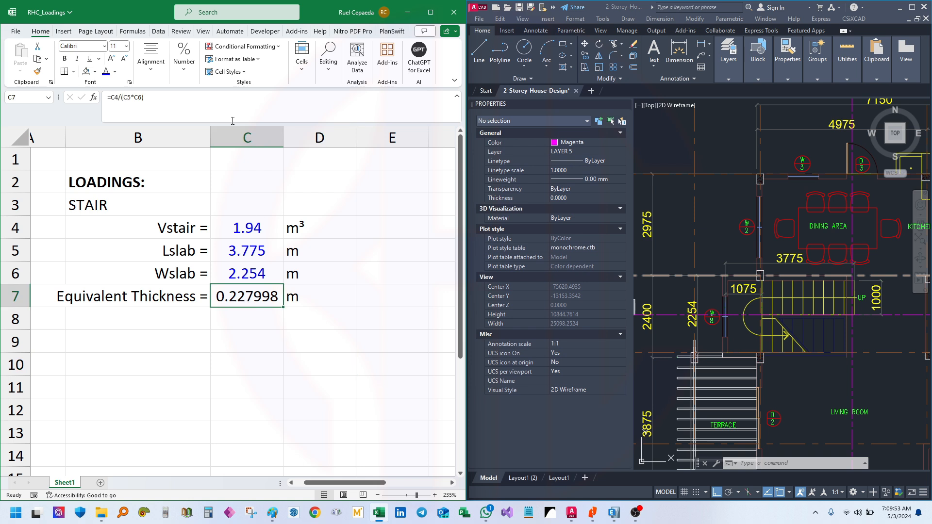
{"action": "left_click", "coordinate": [184, 57]}
{"action": "left_click", "coordinate": [238, 112]}
{"action": "left_click", "coordinate": [238, 112]}
{"action": "left_click", "coordinate": [238, 112]}
{"action": "left_click", "coordinate": [239, 112]}
{"action": "left_click_drag", "start_coordinate": [251, 223], "coordinate": [250, 306]}
{"action": "left_click", "coordinate": [270, 362]}
Switch from the AutoCAD plan to the ETABS model, narrow the Excel window beside it and maximize ETABS
{"action": "left_click", "coordinate": [750, 267]}
{"action": "scroll", "coordinate": [749, 265], "scroll_direction": "down", "scroll_amount": 5}
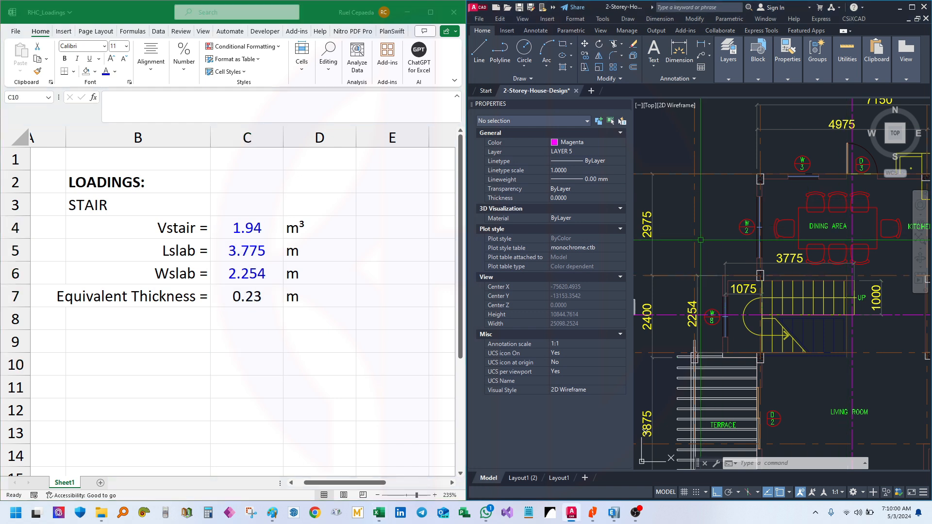
{"action": "scroll", "coordinate": [757, 252], "scroll_direction": "up", "scroll_amount": 4}
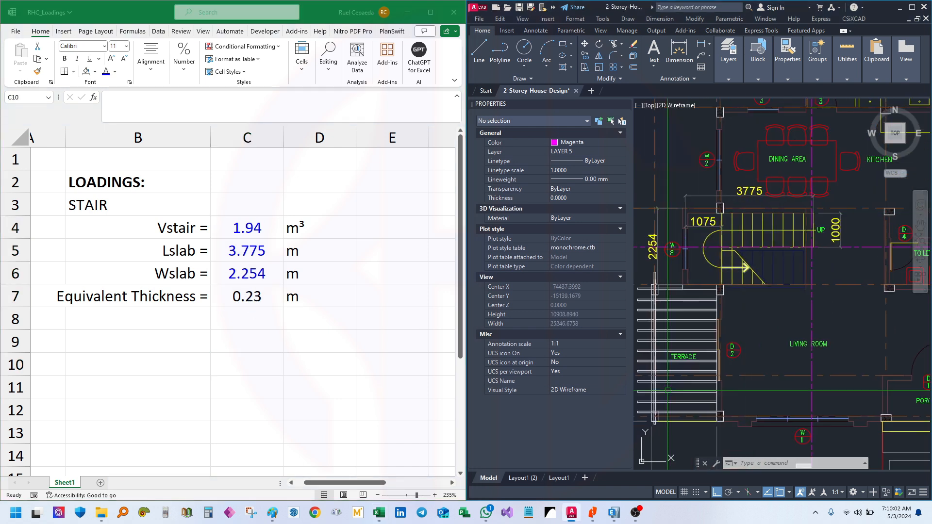
{"action": "left_click", "coordinate": [613, 513]}
{"action": "left_click_drag", "start_coordinate": [543, 9], "coordinate": [928, 212]}
{"action": "left_click", "coordinate": [420, 246]}
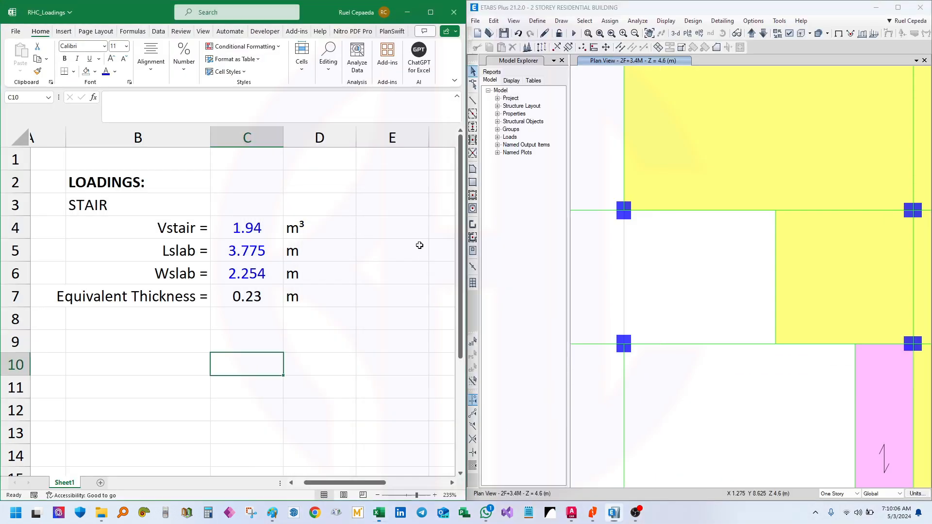
{"action": "left_click_drag", "start_coordinate": [467, 243], "coordinate": [331, 243]}
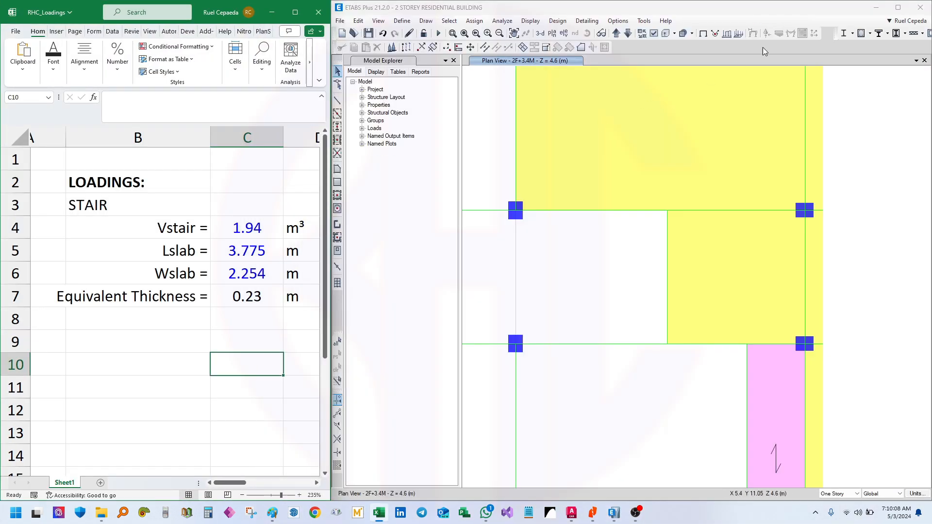
{"action": "left_click", "coordinate": [898, 7]}
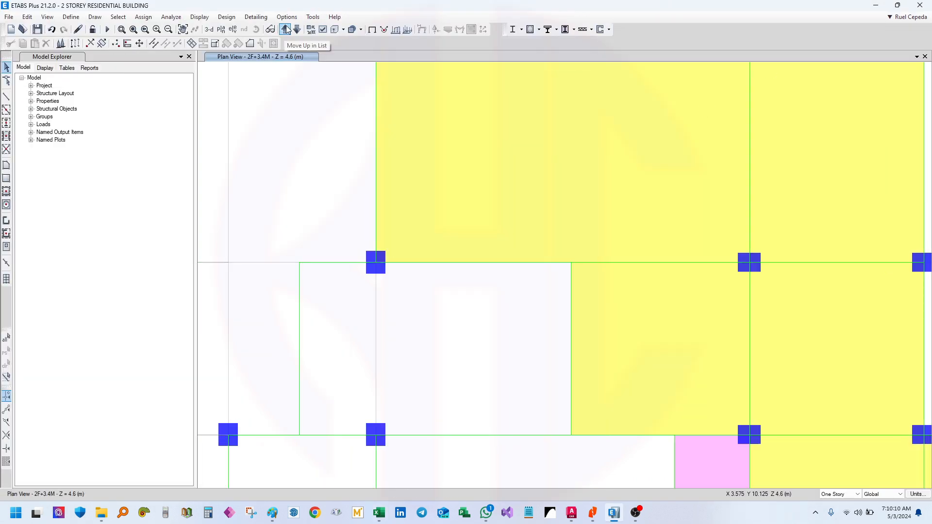
Add a copy of the SLAB125 slab section property and name it E-STAIR
{"action": "left_click", "coordinate": [70, 17]}
{"action": "mouse_move", "coordinate": [146, 50]}
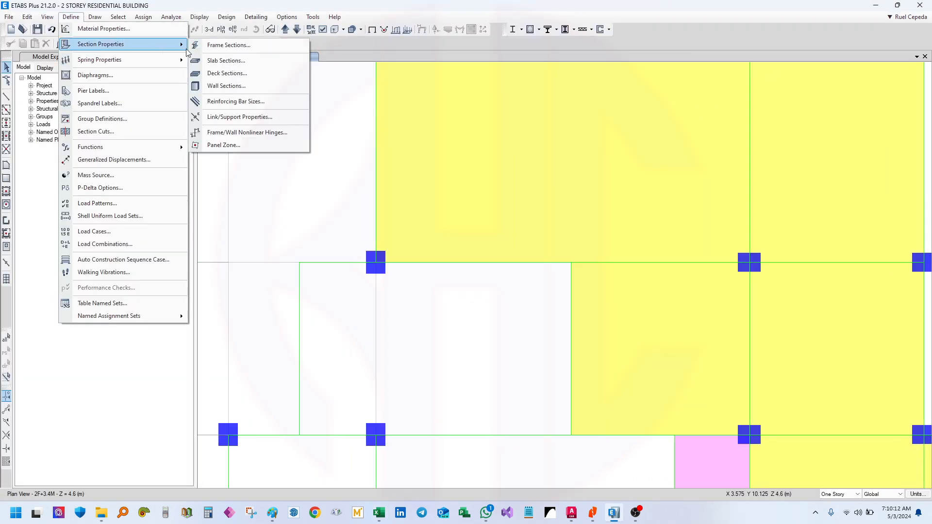
{"action": "left_click", "coordinate": [261, 59]}
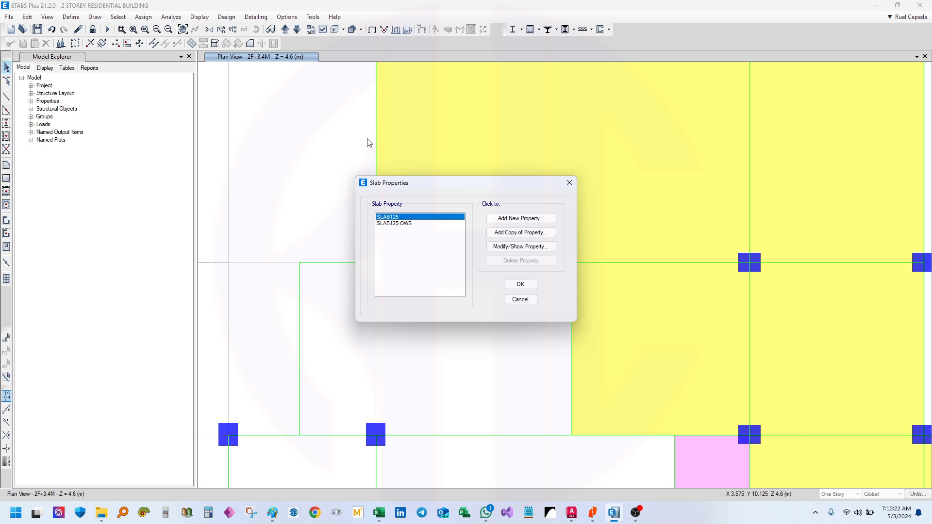
{"action": "left_click", "coordinate": [524, 237]}
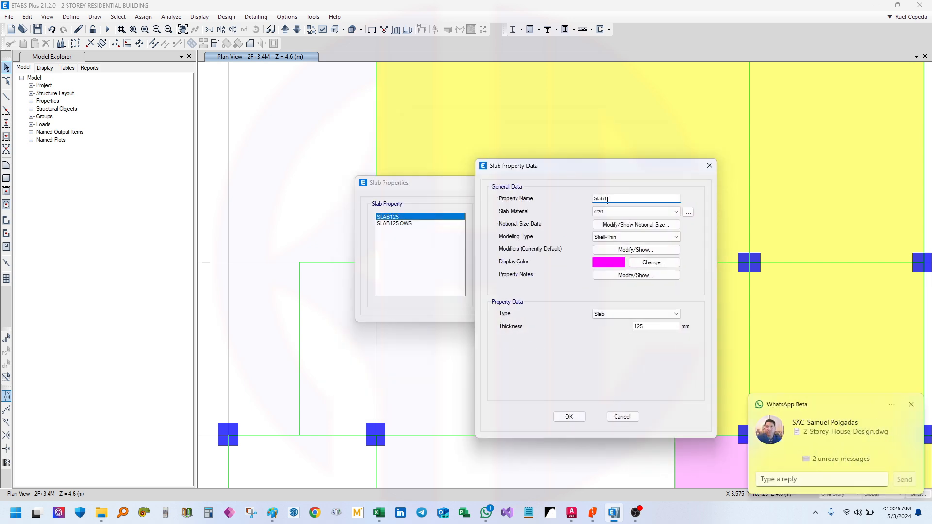
{"action": "type", "text": "s"}
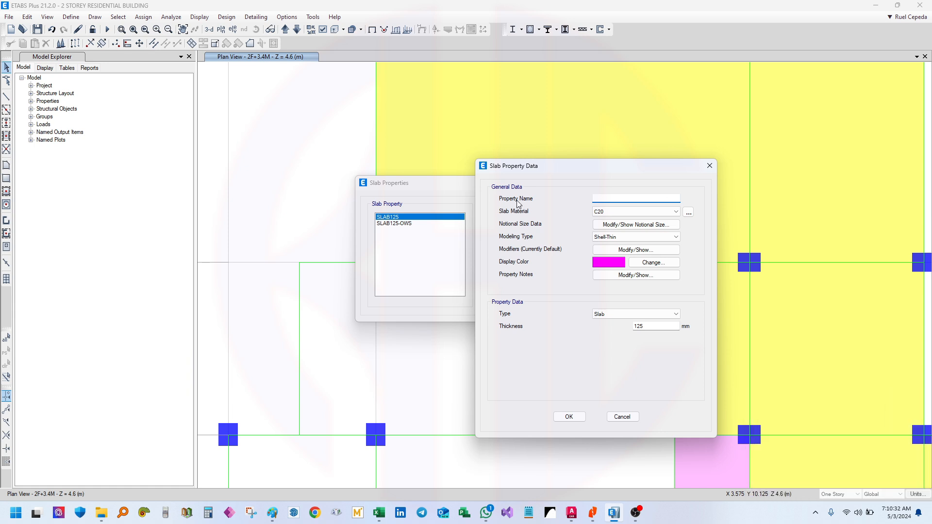
{"action": "type", "text": "-STAIR"}
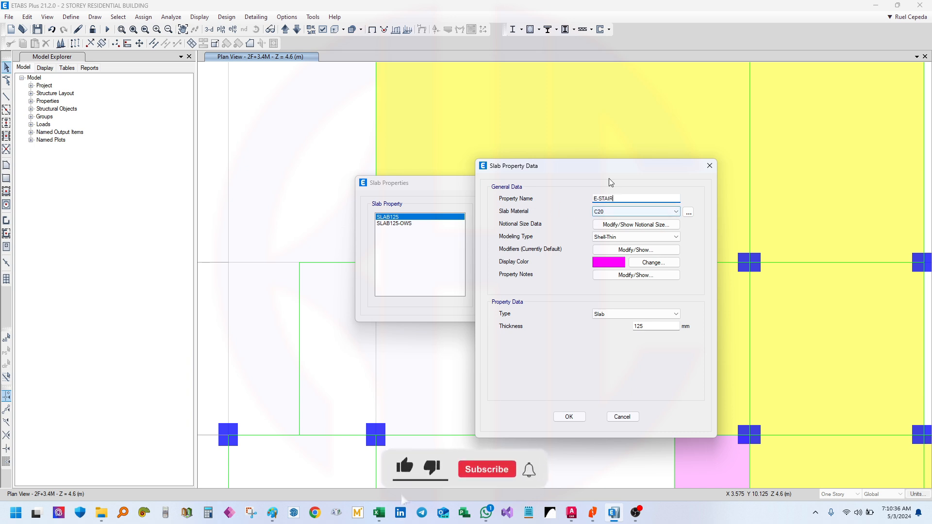
{"action": "left_click_drag", "start_coordinate": [615, 167], "coordinate": [592, 168]}
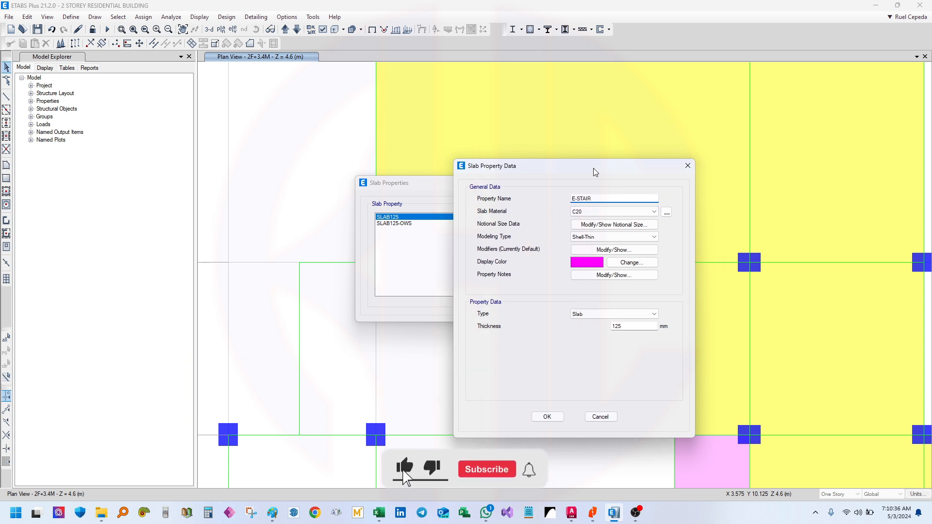
Check the equivalent thickness in the Excel sheet and set the E-STAIR slab thickness to 0.23
{"action": "double_click", "coordinate": [618, 326]}
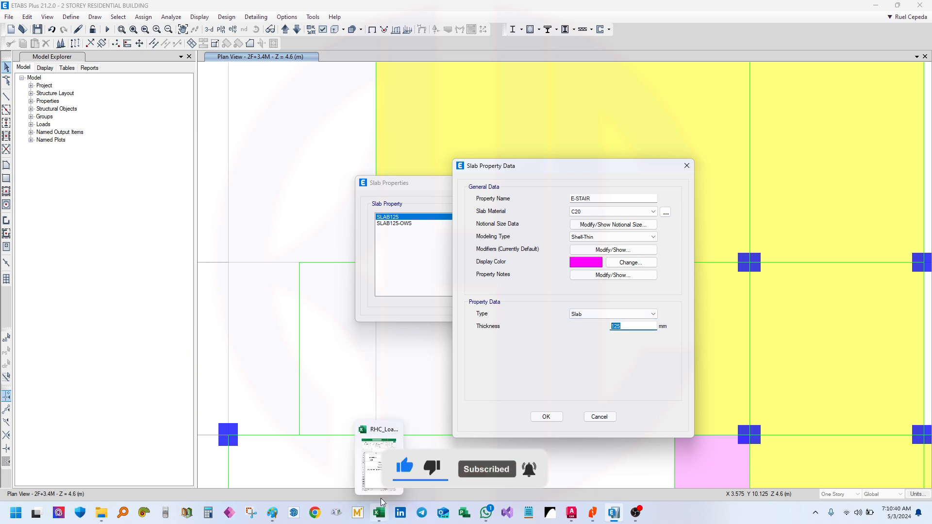
{"action": "left_click", "coordinate": [381, 502]}
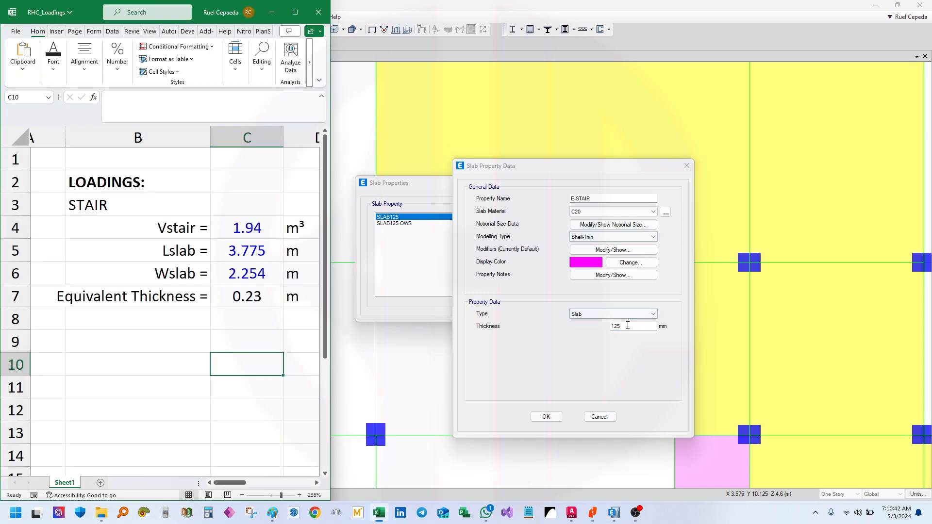
{"action": "left_click", "coordinate": [576, 325]}
{"action": "type", "text": "0.23"}
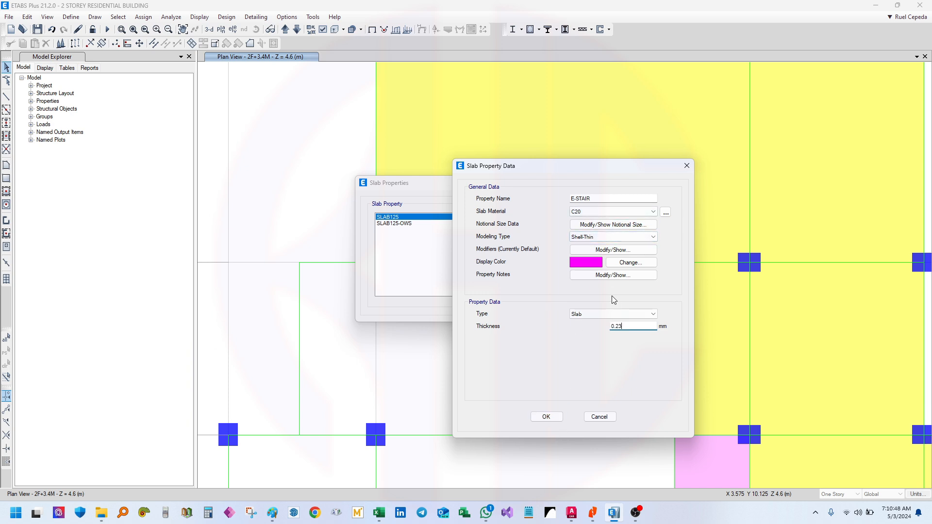
Set the E-STAIR display color to orange and accept the new slab property
{"action": "left_click", "coordinate": [627, 262]}
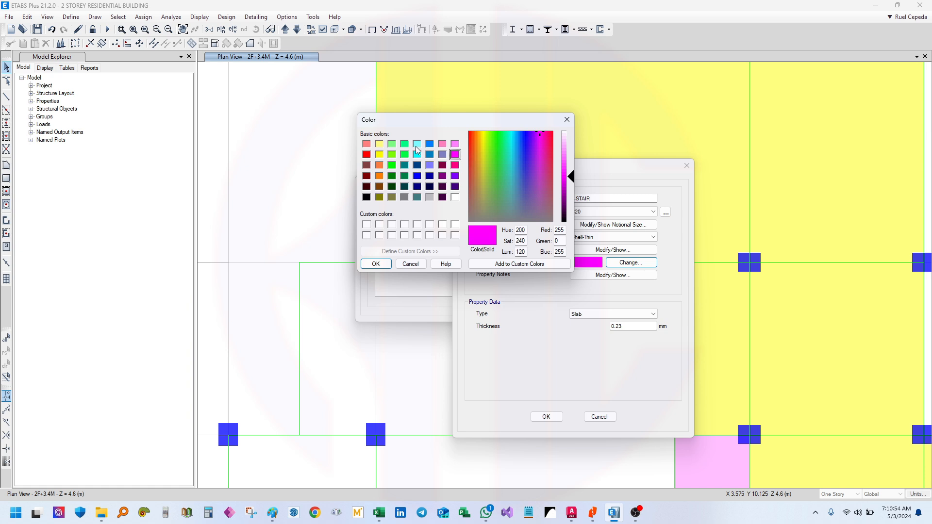
{"action": "left_click", "coordinate": [379, 165]}
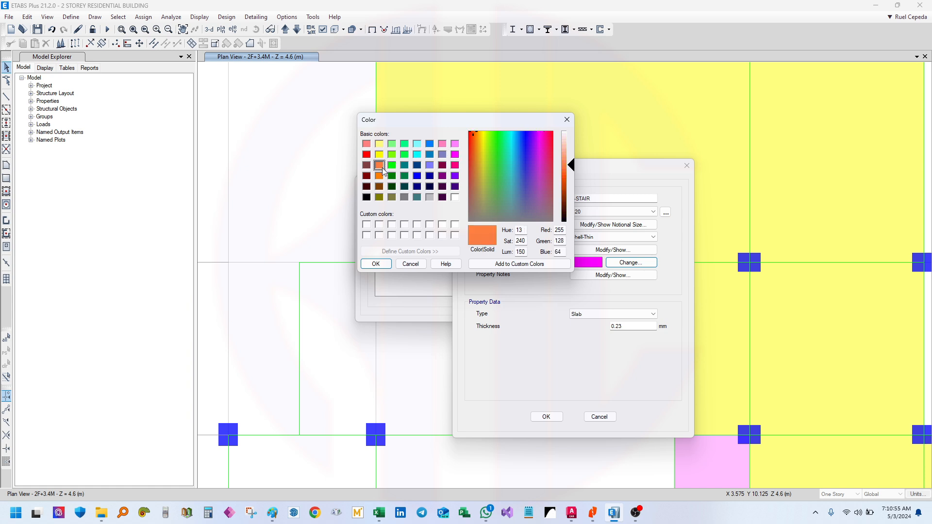
{"action": "left_click", "coordinate": [375, 263]}
{"action": "left_click", "coordinate": [538, 415]}
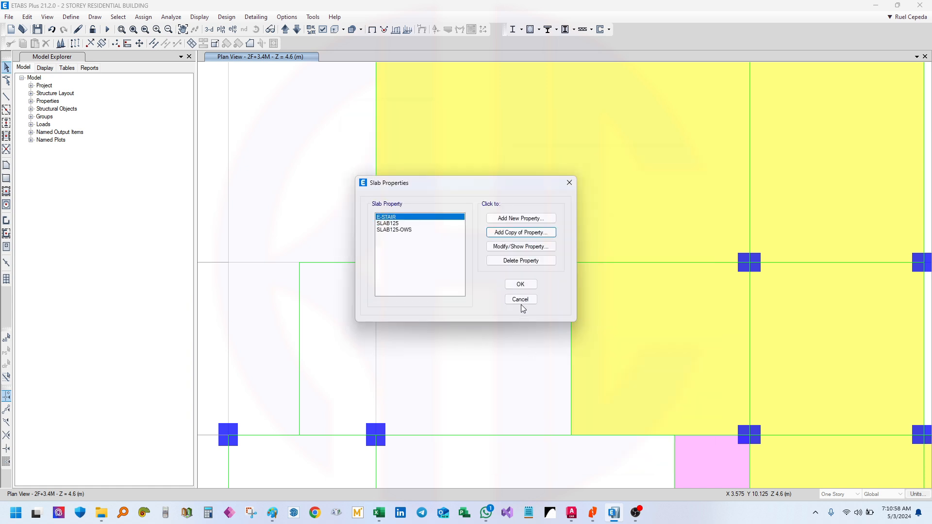
{"action": "left_click", "coordinate": [520, 284]}
Change the E-STAIR slab property's modeling type to Membrane with special one-way load distribution and accept the slab properties
{"action": "scroll", "coordinate": [497, 260], "scroll_direction": "down", "scroll_amount": 5}
{"action": "scroll", "coordinate": [469, 311], "scroll_direction": "up", "scroll_amount": 8}
{"action": "left_click_drag", "start_coordinate": [490, 267], "coordinate": [493, 266]}
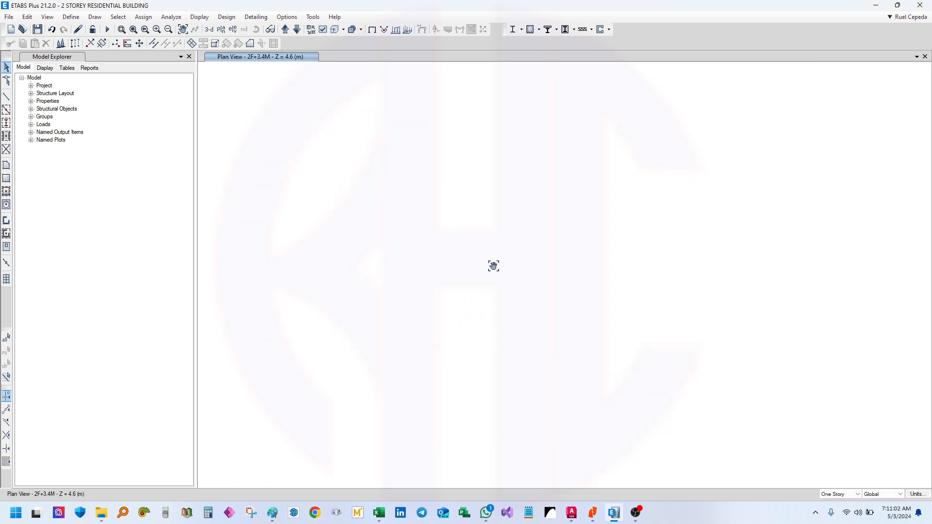
{"action": "left_click", "coordinate": [71, 17]}
{"action": "mouse_move", "coordinate": [126, 45]}
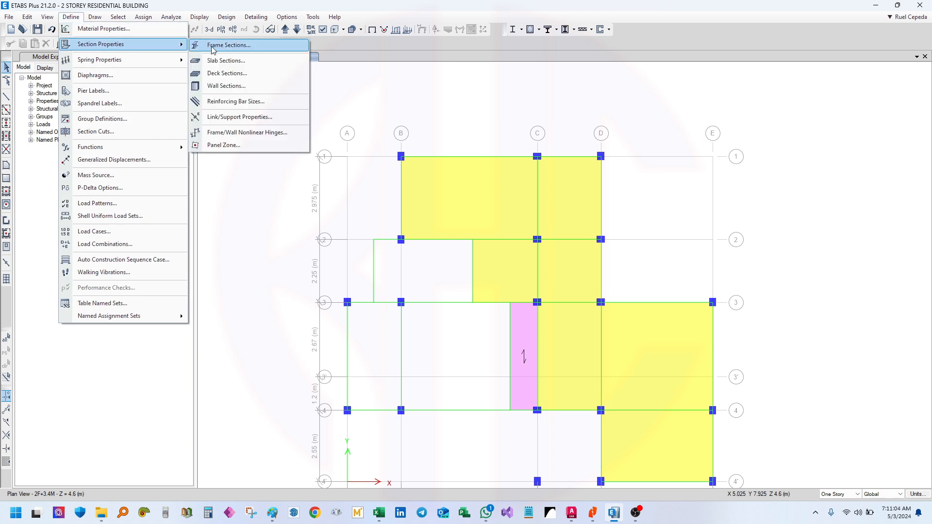
{"action": "left_click", "coordinate": [218, 61]}
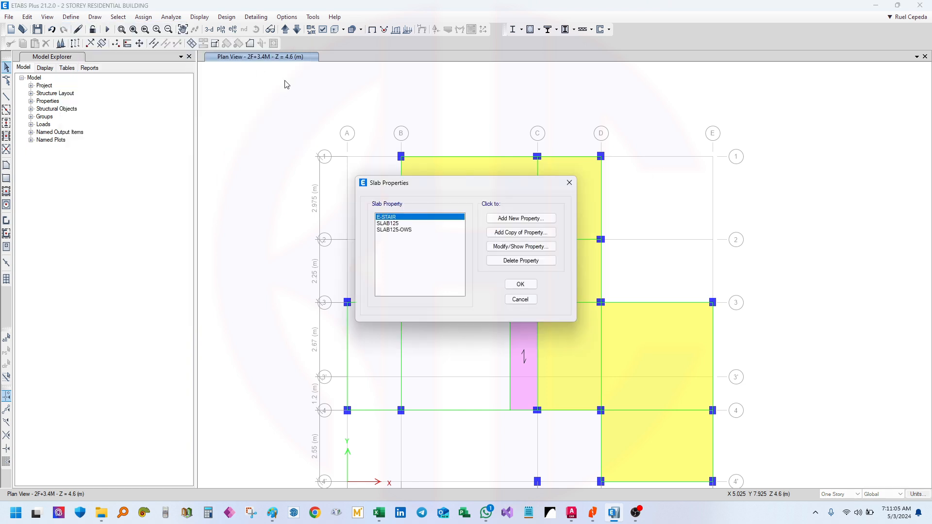
{"action": "left_click", "coordinate": [504, 247]}
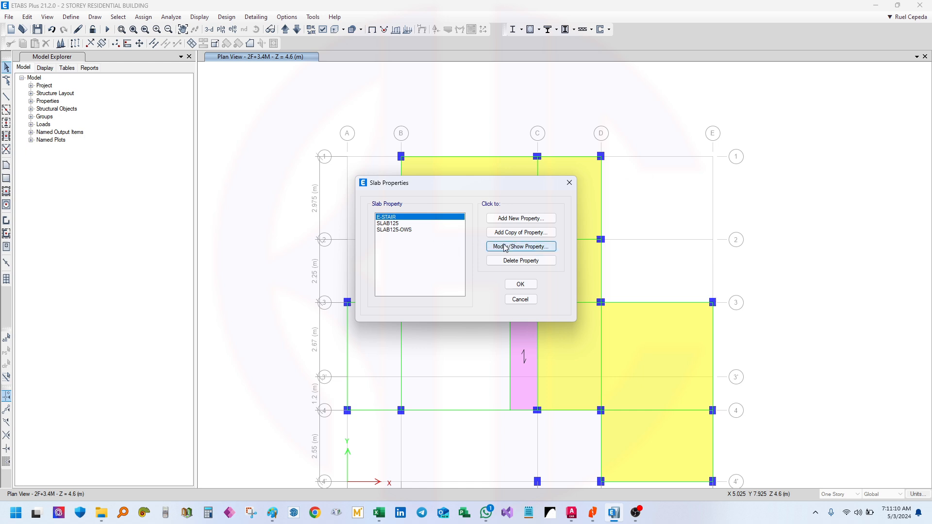
{"action": "left_click", "coordinate": [483, 191]}
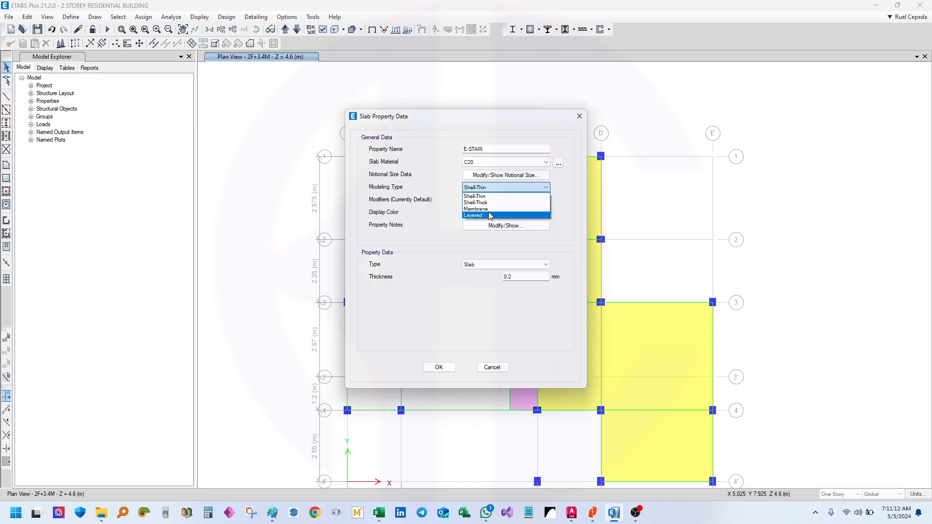
{"action": "left_click", "coordinate": [486, 208]}
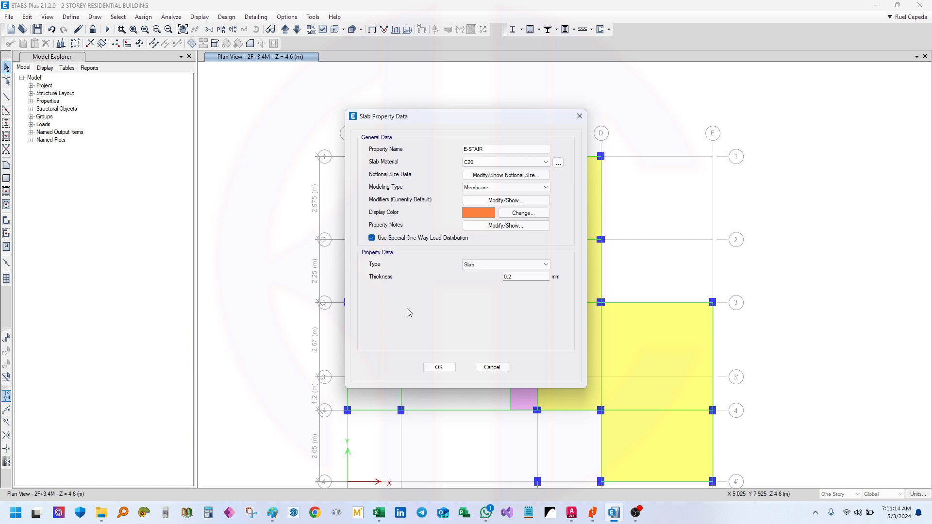
{"action": "left_click", "coordinate": [438, 367]}
{"action": "left_click", "coordinate": [519, 284]}
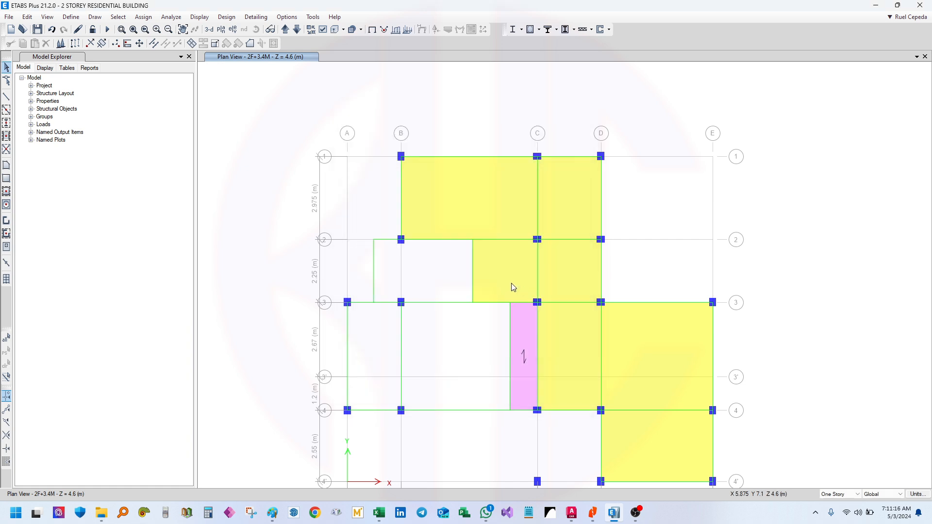
Draw a rectangular floor with the E-STAIR property over the stair opening between grids 2 and 3 on the 2F+3.4M plan
{"action": "left_click", "coordinate": [7, 179]}
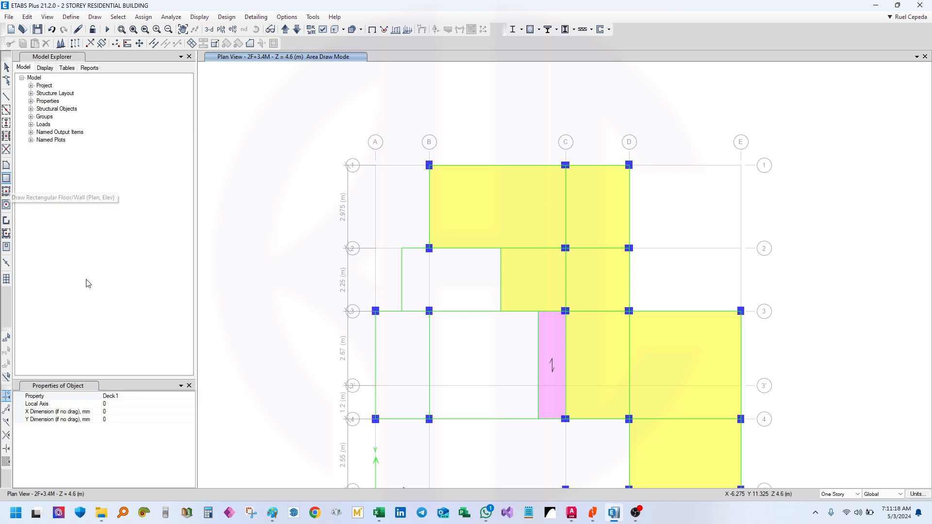
{"action": "left_click", "coordinate": [190, 395]}
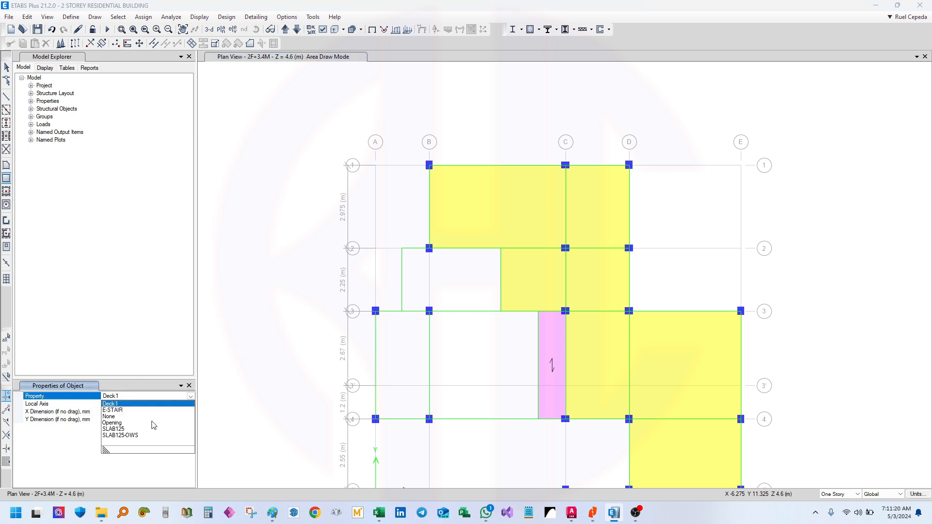
{"action": "left_click", "coordinate": [121, 411]}
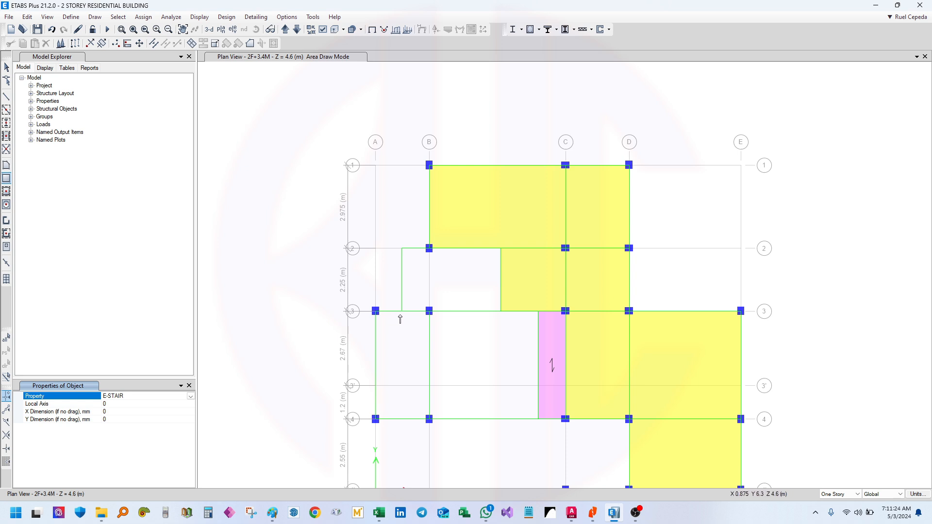
{"action": "left_click", "coordinate": [296, 29]}
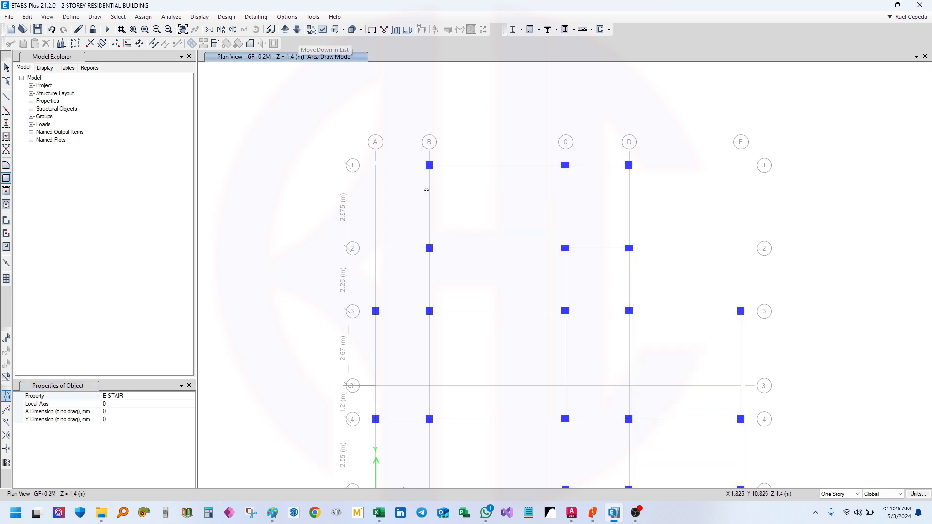
{"action": "left_click", "coordinate": [285, 29]}
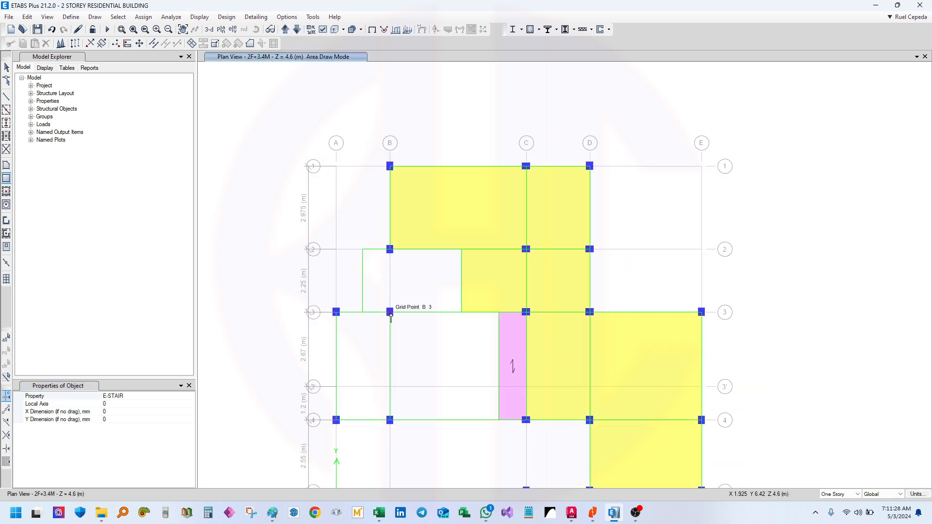
{"action": "left_click_drag", "start_coordinate": [363, 311], "coordinate": [461, 250]}
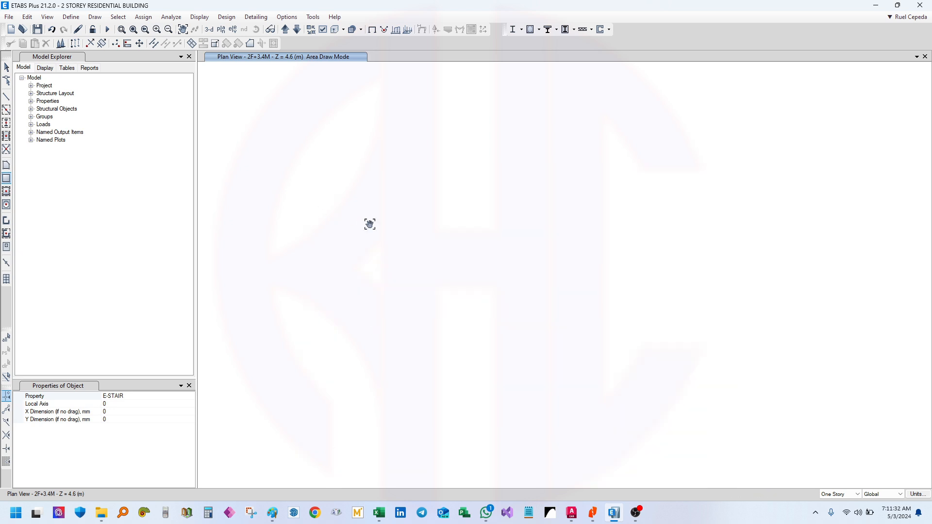
{"action": "left_click", "coordinate": [7, 67]}
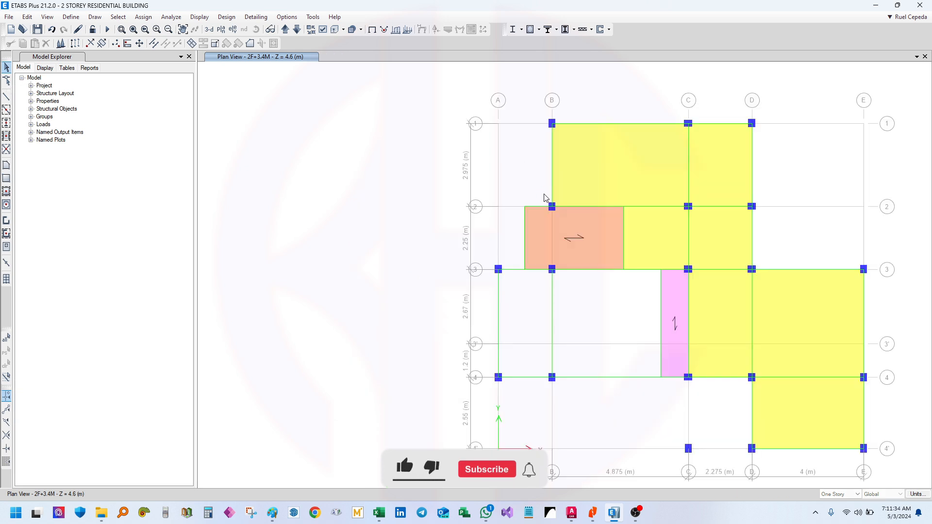
Inspect the new stair slab between grids 2 and 3 and check its assigned section property in the slab information
{"action": "middle_click", "coordinate": [551, 214]}
{"action": "left_click_drag", "start_coordinate": [590, 233], "coordinate": [572, 263]}
{"action": "left_click", "coordinate": [572, 266]}
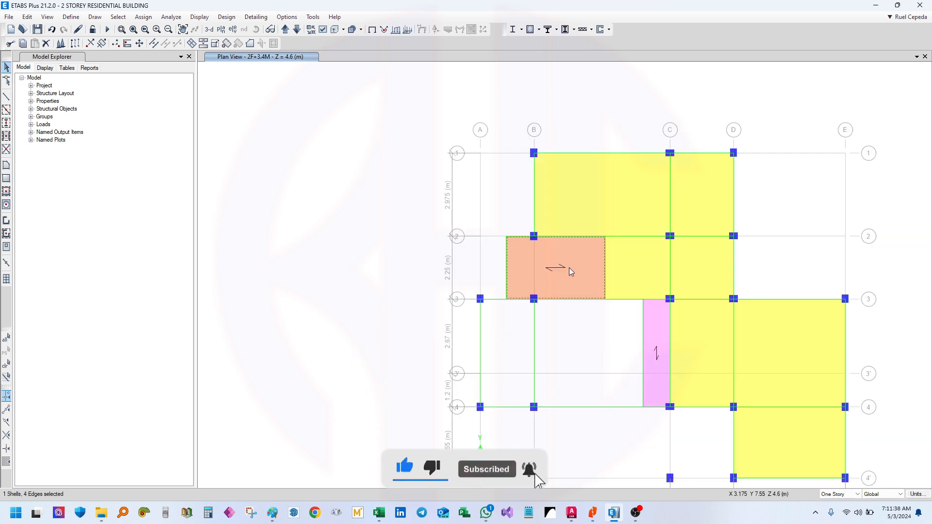
{"action": "left_click", "coordinate": [569, 268]}
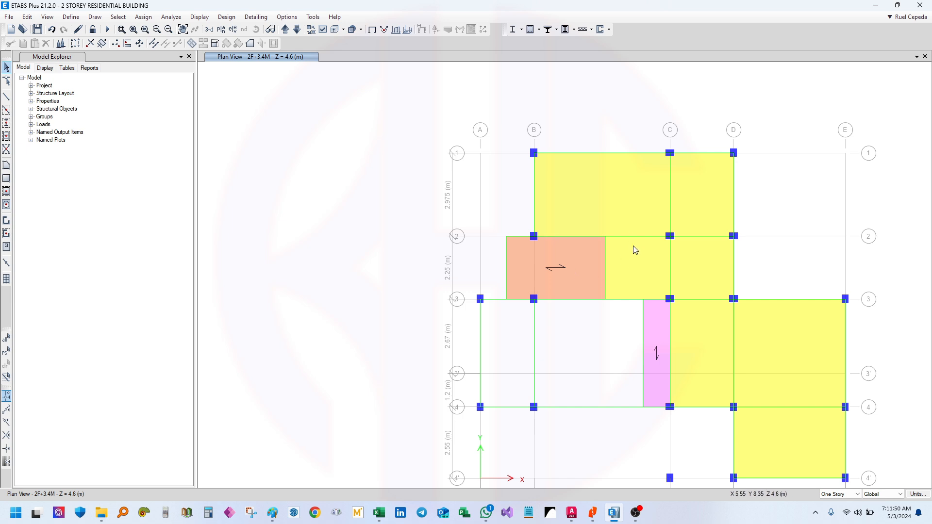
{"action": "scroll", "coordinate": [624, 227], "scroll_direction": "down", "scroll_amount": 1}
{"action": "left_click_drag", "start_coordinate": [591, 217], "coordinate": [503, 206]}
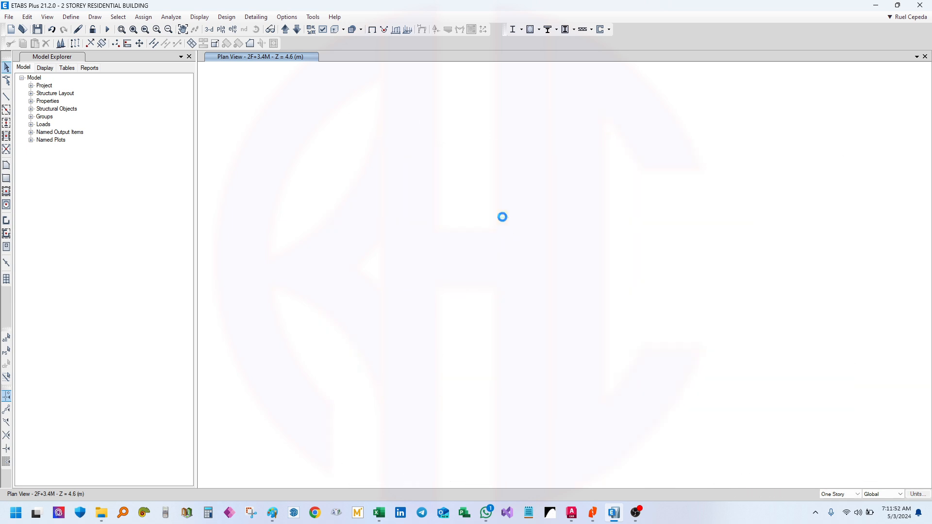
{"action": "scroll", "coordinate": [404, 220], "scroll_direction": "up", "scroll_amount": 3}
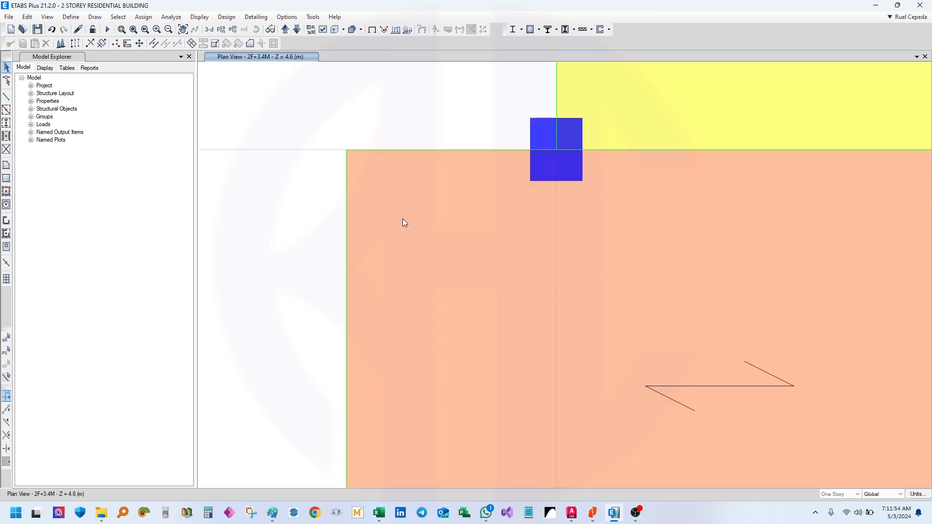
{"action": "scroll", "coordinate": [349, 213], "scroll_direction": "down", "scroll_amount": 1}
{"action": "left_click_drag", "start_coordinate": [417, 233], "coordinate": [395, 197]}
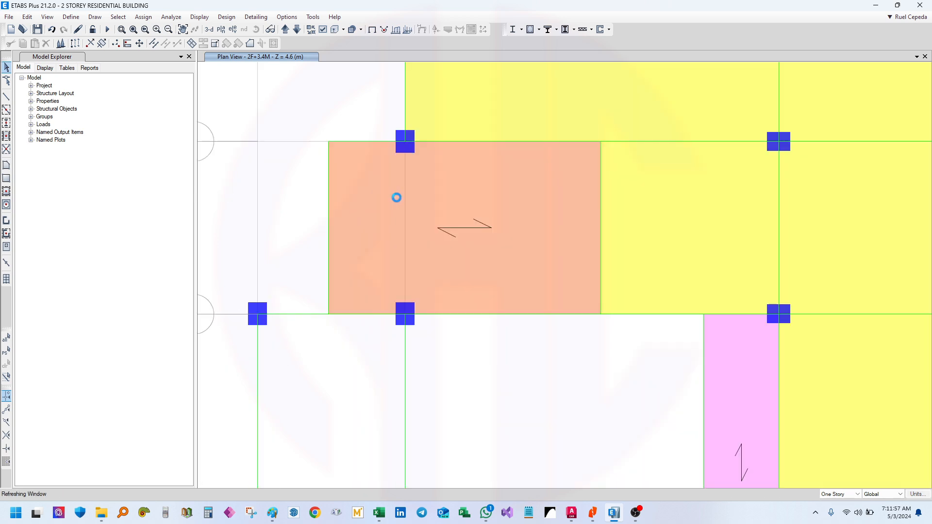
{"action": "right_click", "coordinate": [456, 238]}
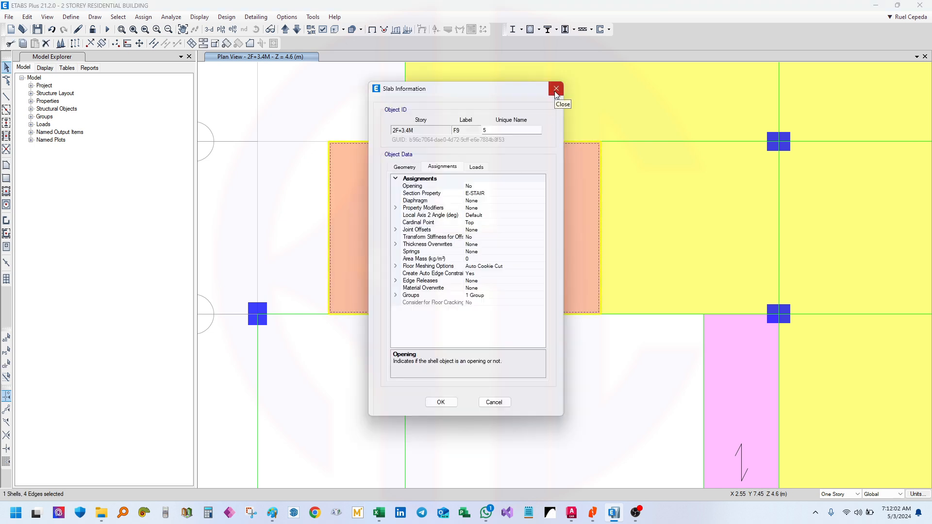
{"action": "left_click", "coordinate": [555, 90]}
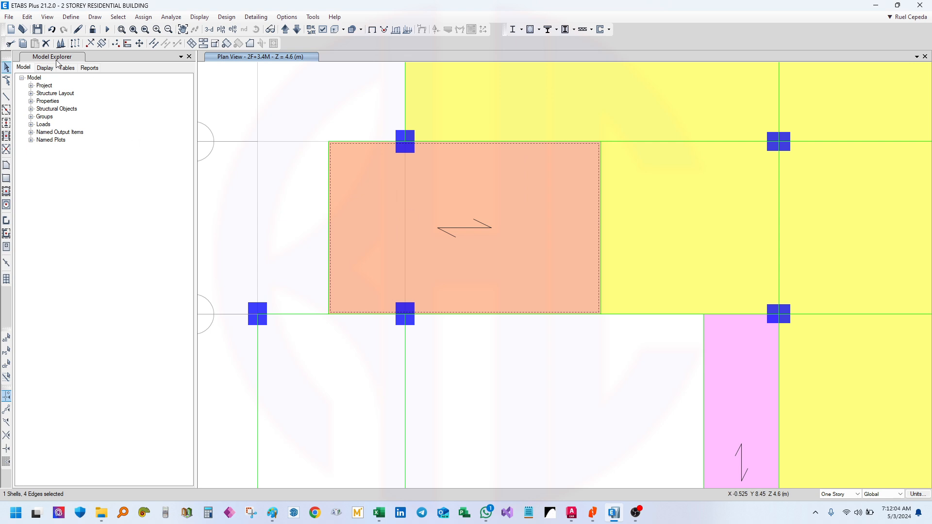
Show the Material List by Story table for the selected stair slab and check its total weight
{"action": "left_click", "coordinate": [89, 69]}
{"action": "left_click", "coordinate": [68, 71]}
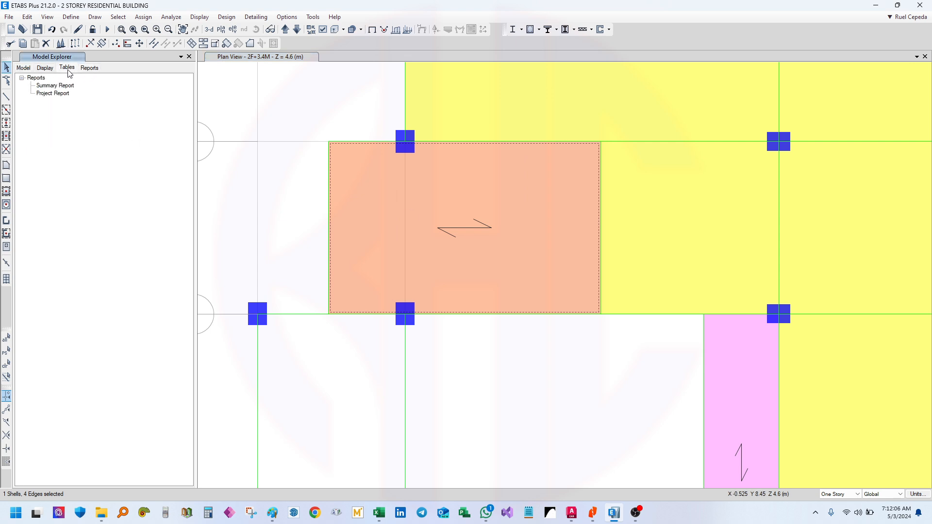
{"action": "left_click", "coordinate": [31, 86]}
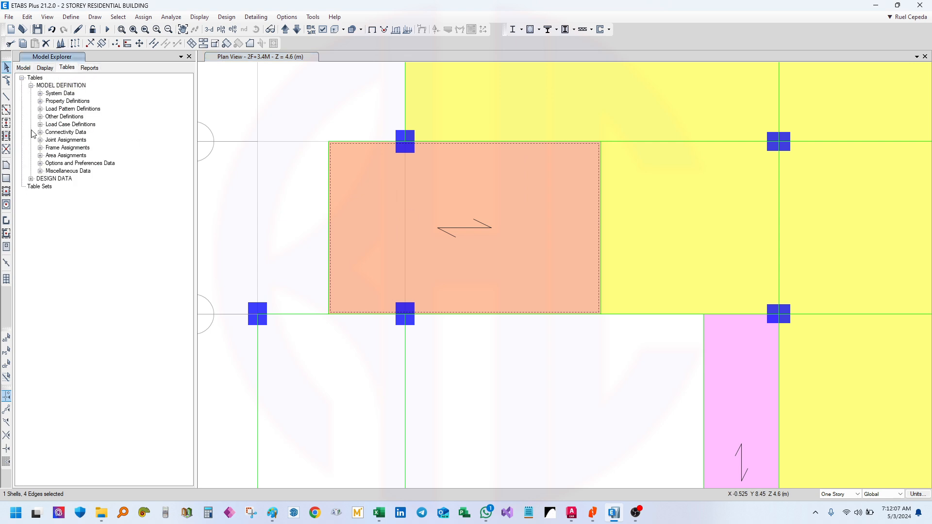
{"action": "left_click", "coordinate": [40, 171]}
{"action": "left_click", "coordinate": [49, 187]}
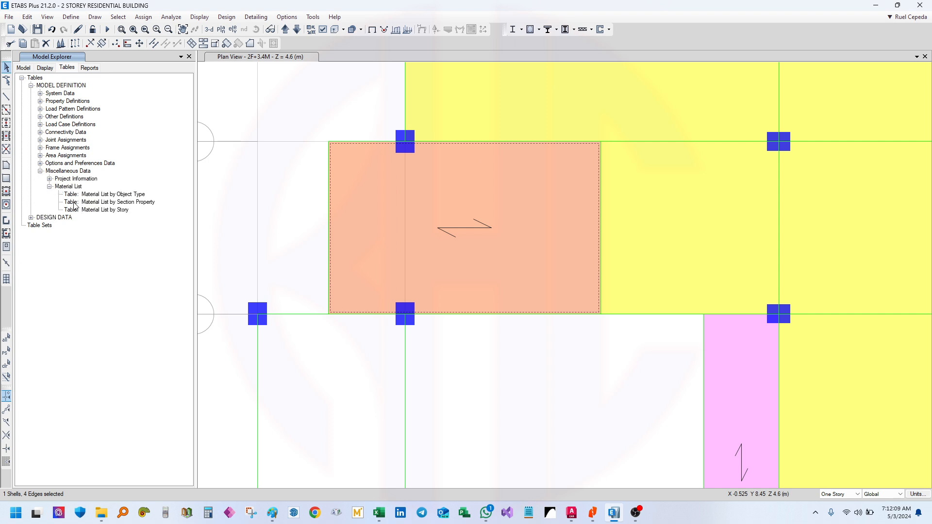
{"action": "left_click", "coordinate": [113, 210]}
{"action": "right_click", "coordinate": [105, 214]}
{"action": "left_click", "coordinate": [131, 216]}
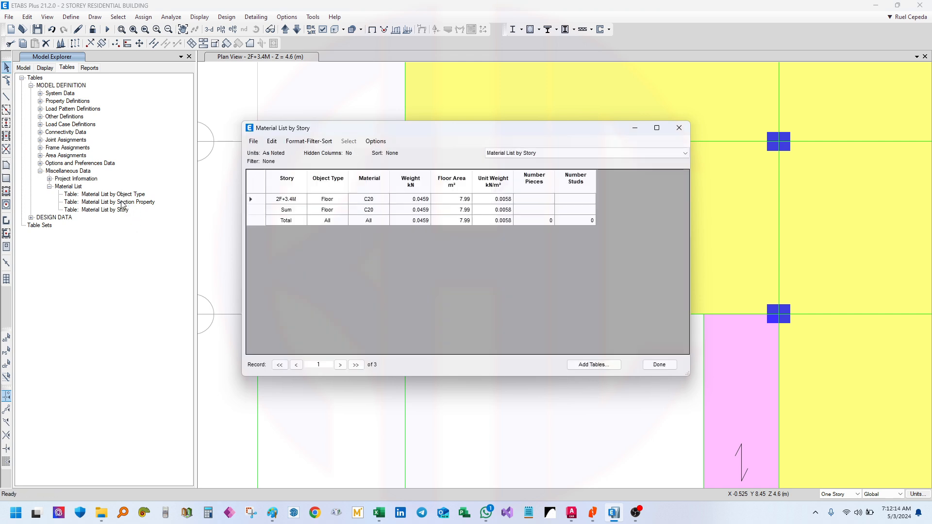
{"action": "left_click", "coordinate": [413, 225]}
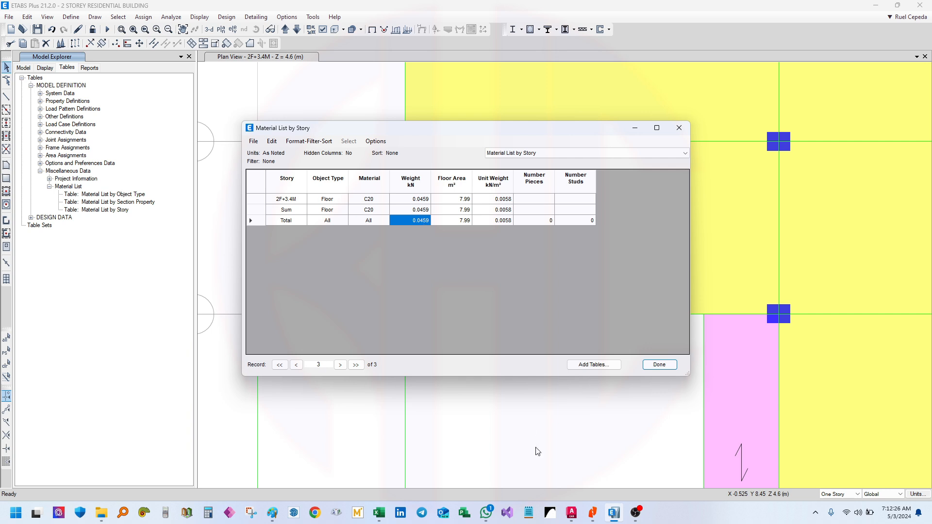
Switch to the RHC_Loadings workbook in Excel, maximize its window and review the stair volume row
{"action": "left_click", "coordinate": [379, 513]}
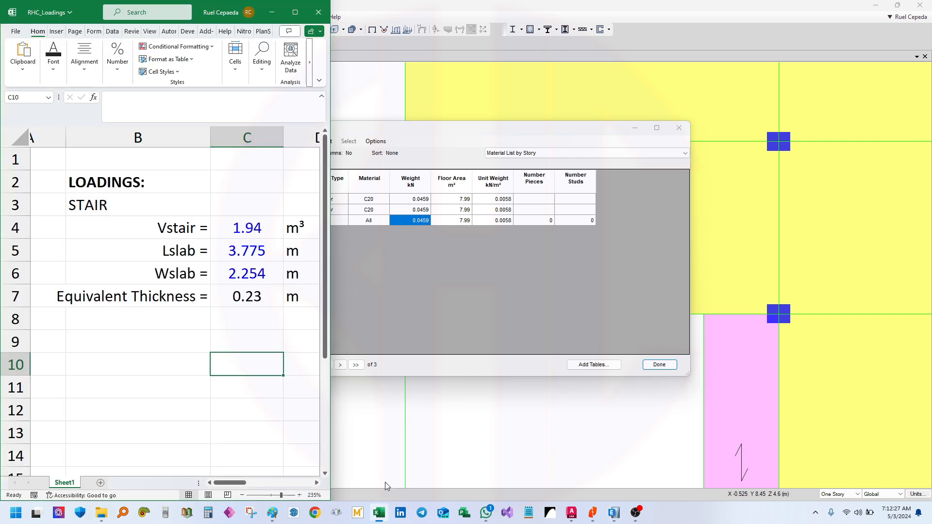
{"action": "left_click", "coordinate": [298, 12]}
{"action": "left_click", "coordinate": [505, 272]}
{"action": "left_click", "coordinate": [351, 313]}
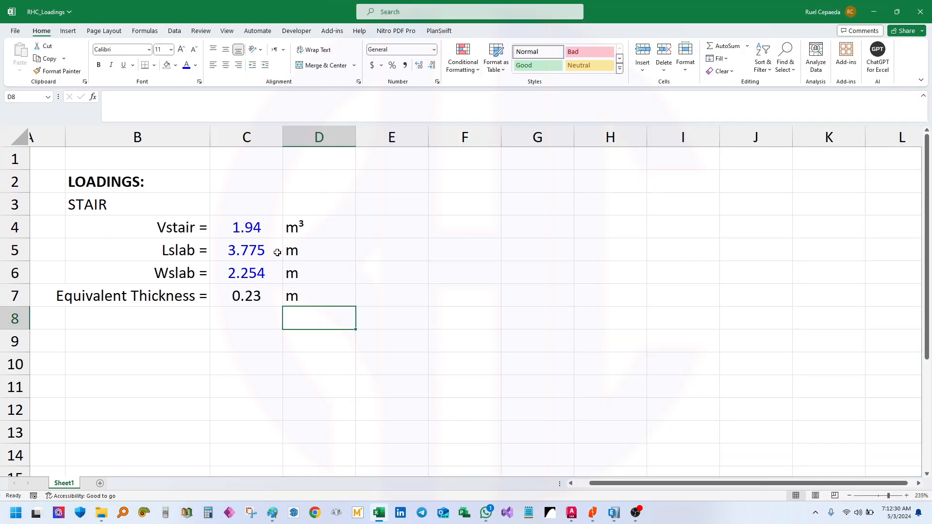
{"action": "left_click_drag", "start_coordinate": [159, 226], "coordinate": [297, 227]}
{"action": "left_click", "coordinate": [200, 228]}
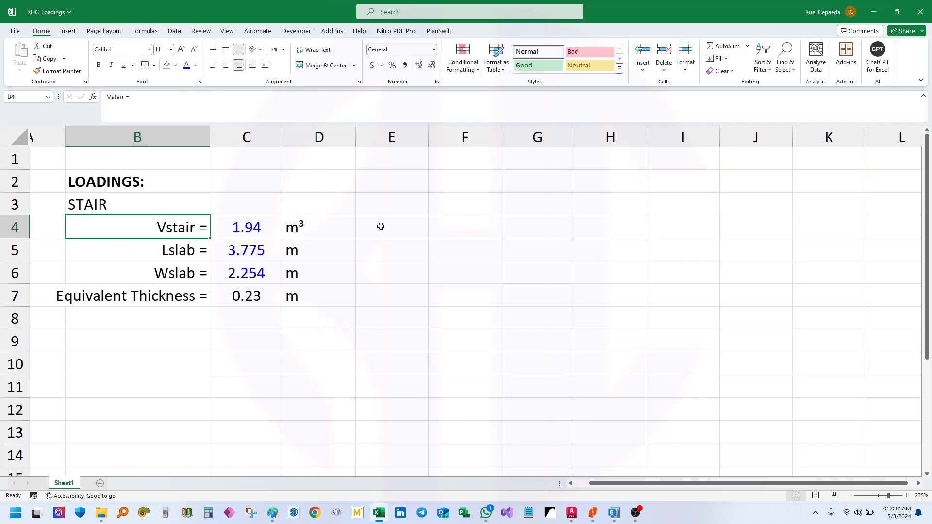
Enter the label "Uwc =" in cell E4 beside the stair volume and right-align it
{"action": "left_click", "coordinate": [413, 227]}
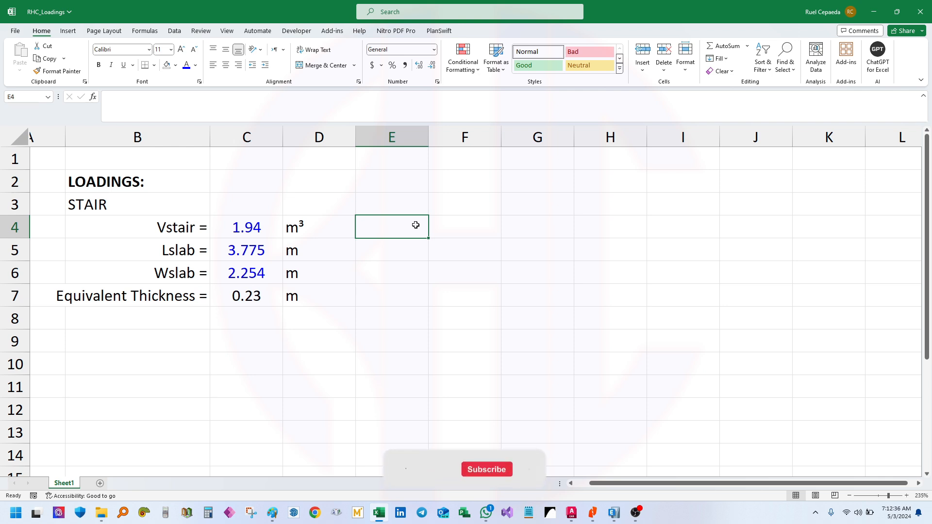
{"action": "type", "text": "UWc"}
{"action": "key", "text": "BackSpace"}
{"action": "key", "text": "BackSpace"}
{"action": "type", "text": "wc"}
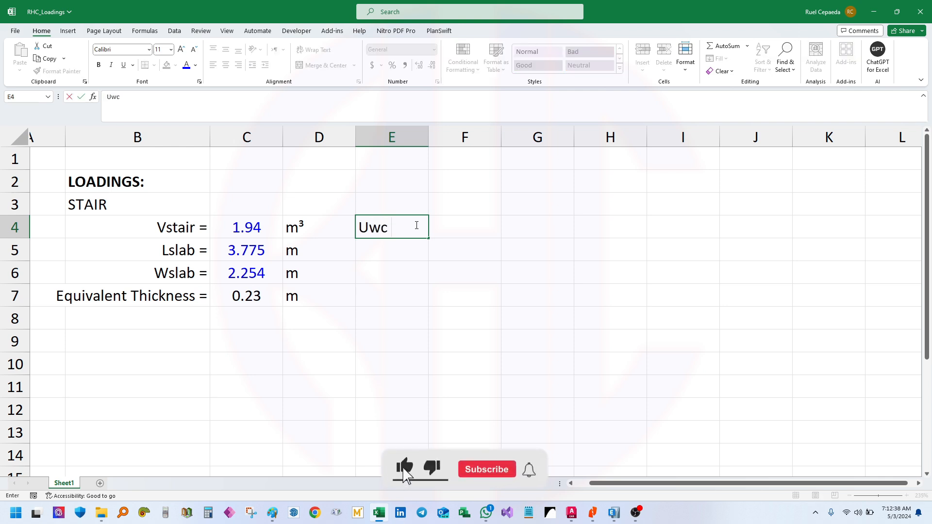
{"action": "type", "text": " ="}
{"action": "key", "text": "Return"}
{"action": "left_click", "coordinate": [416, 225]}
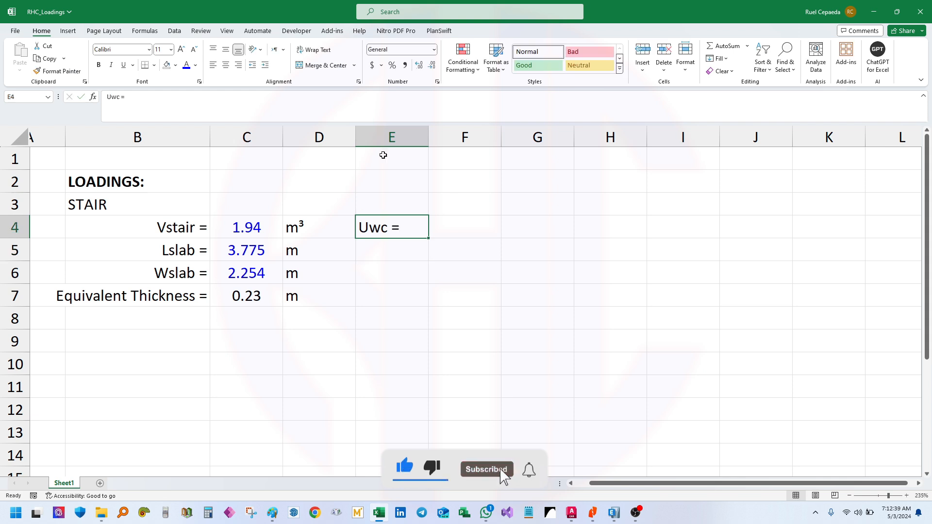
{"action": "left_click", "coordinate": [238, 64]}
Enter the concrete unit weight 25 in cell F4 with the unit kN/m in cell G4
{"action": "left_click", "coordinate": [468, 234]}
{"action": "type", "text": "25"}
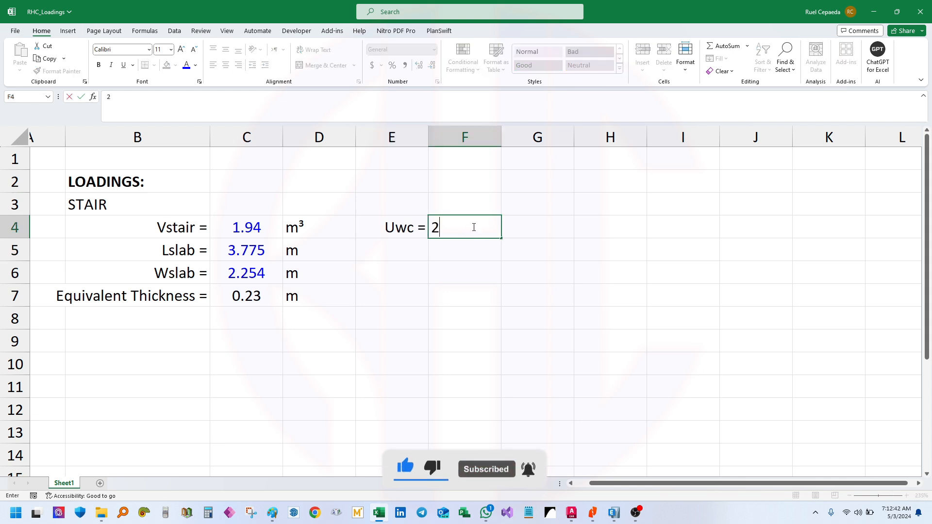
{"action": "left_click", "coordinate": [537, 227]}
{"action": "type", "text": "k"}
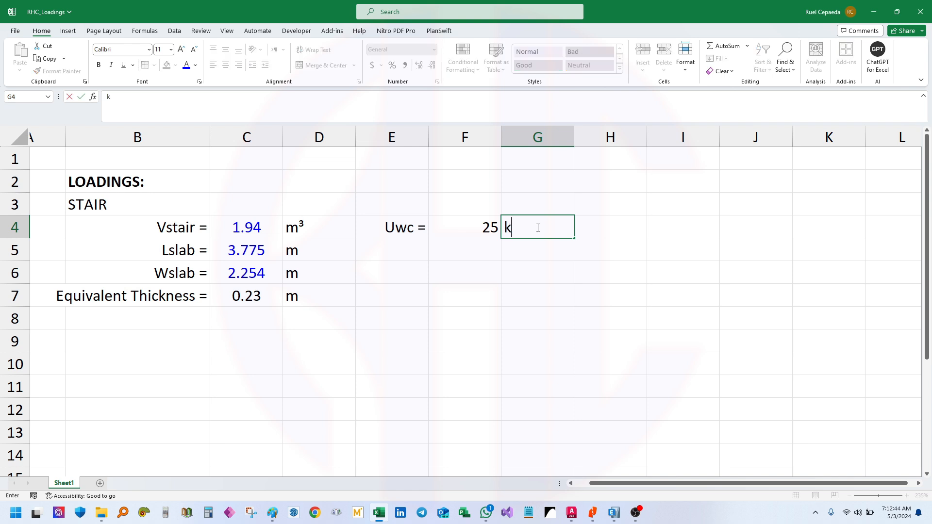
{"action": "type", "text": "N/m^"}
{"action": "key", "text": "BackSpace"}
{"action": "left_click", "coordinate": [616, 417]}
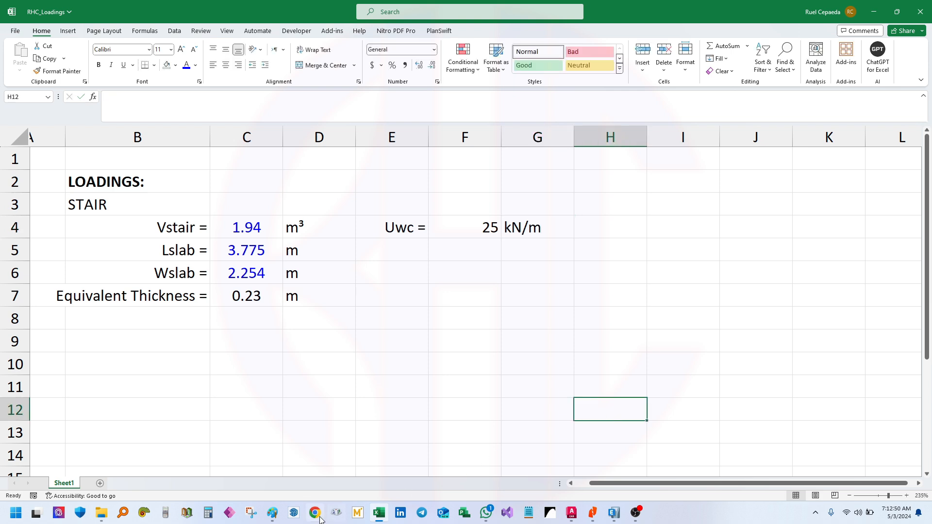
Copy the superscript two from Character Map and append it to the unit in G4 to read kN/m²
{"action": "left_click", "coordinate": [336, 514]}
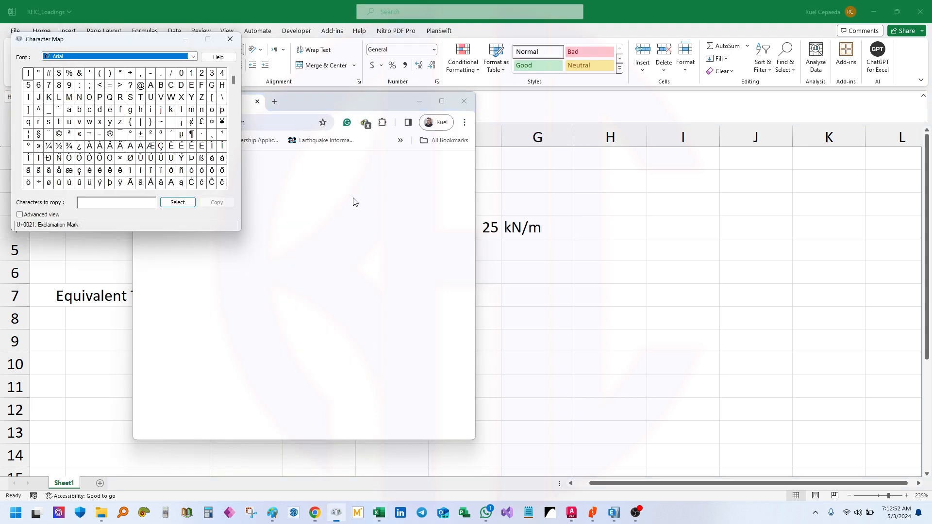
{"action": "left_click", "coordinate": [470, 102]}
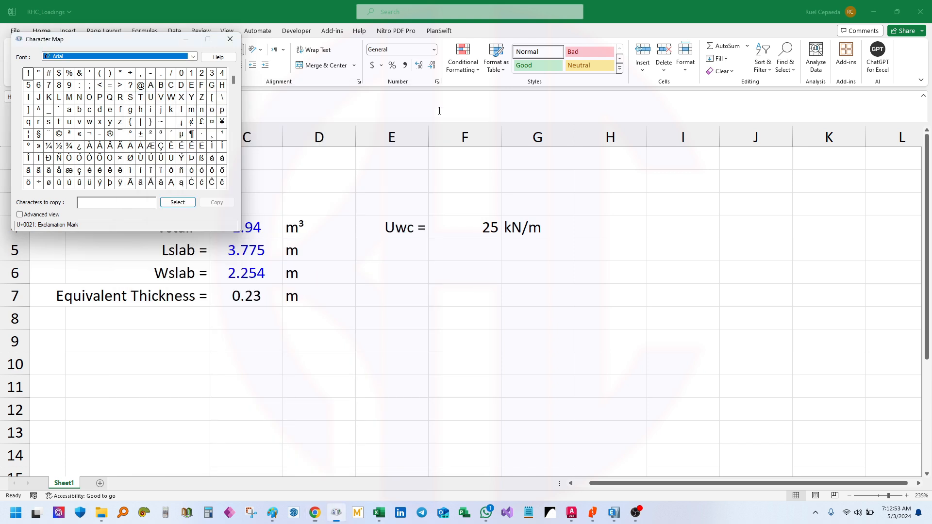
{"action": "left_click", "coordinate": [127, 200]}
{"action": "left_click", "coordinate": [150, 135]}
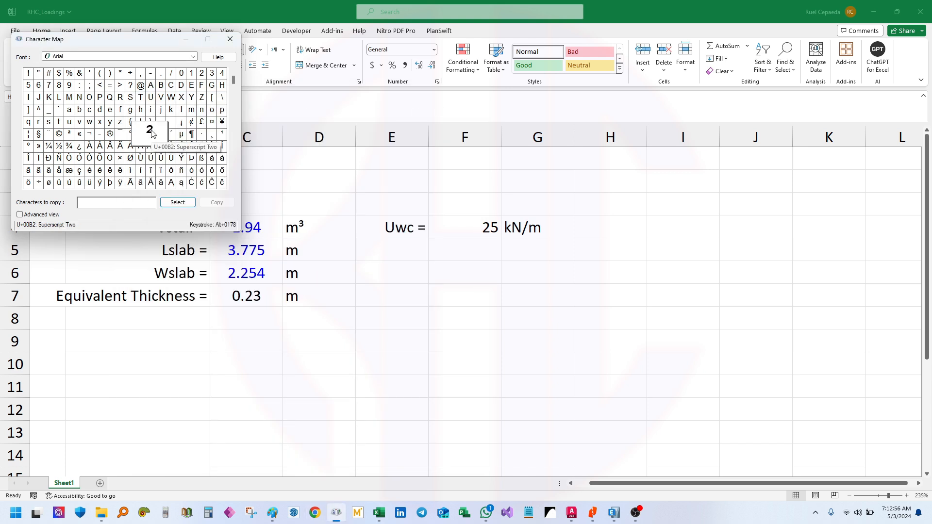
{"action": "left_click", "coordinate": [178, 201]}
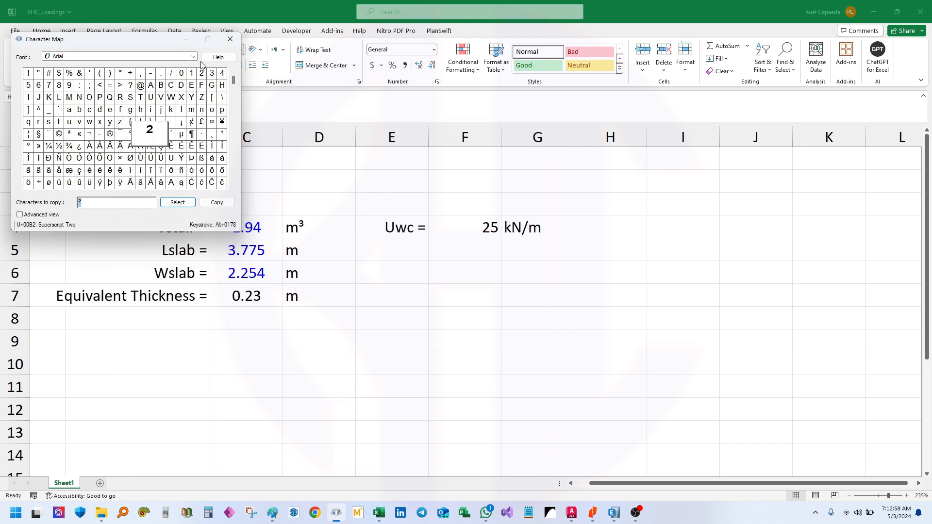
{"action": "left_click", "coordinate": [230, 39]}
{"action": "left_click", "coordinate": [526, 228]}
{"action": "left_click", "coordinate": [183, 97]}
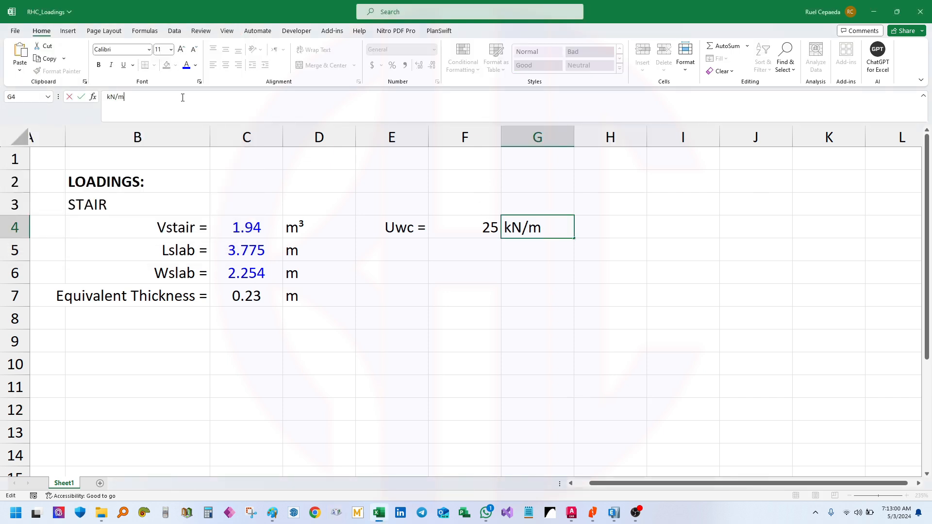
{"action": "key", "text": "Return"}
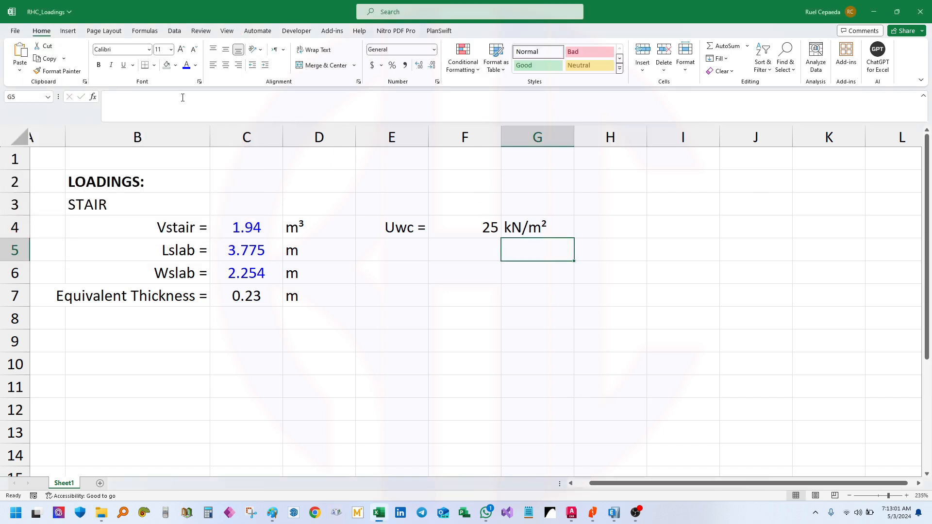
Center the concrete unit weight in cell F4 and set its font color to blue
{"action": "left_click", "coordinate": [460, 216]}
{"action": "left_click", "coordinate": [186, 65]}
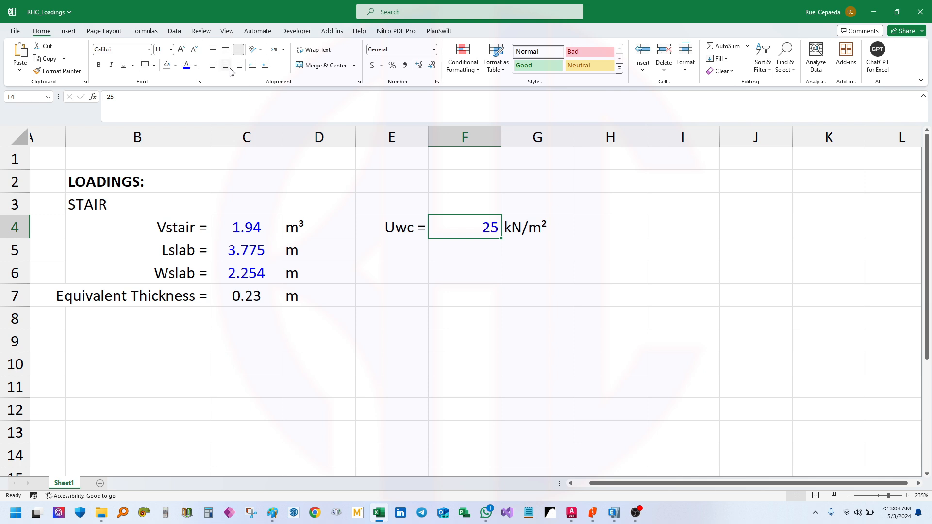
{"action": "left_click", "coordinate": [607, 316]}
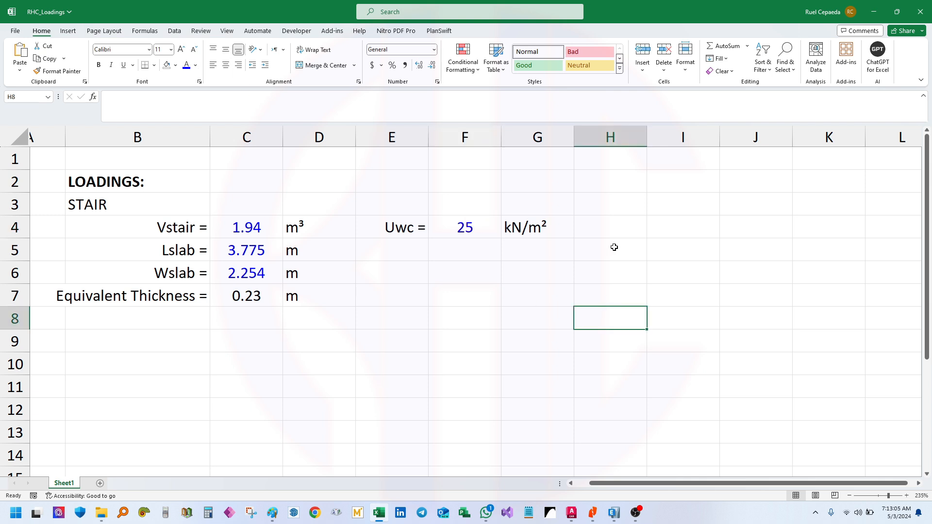
{"action": "left_click", "coordinate": [404, 256]}
{"action": "left_click", "coordinate": [607, 243]}
{"action": "left_click", "coordinate": [413, 277]}
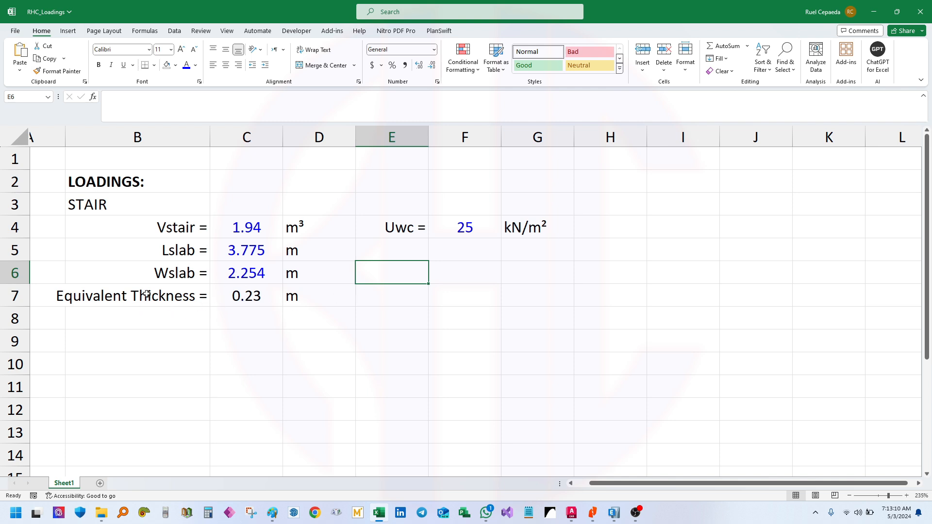
Move the Equivalent Thickness row down to row 8 and relocate the Uwc cells to B7:D7
{"action": "left_click_drag", "start_coordinate": [146, 293], "coordinate": [315, 296]}
{"action": "left_click_drag", "start_coordinate": [405, 228], "coordinate": [504, 229]}
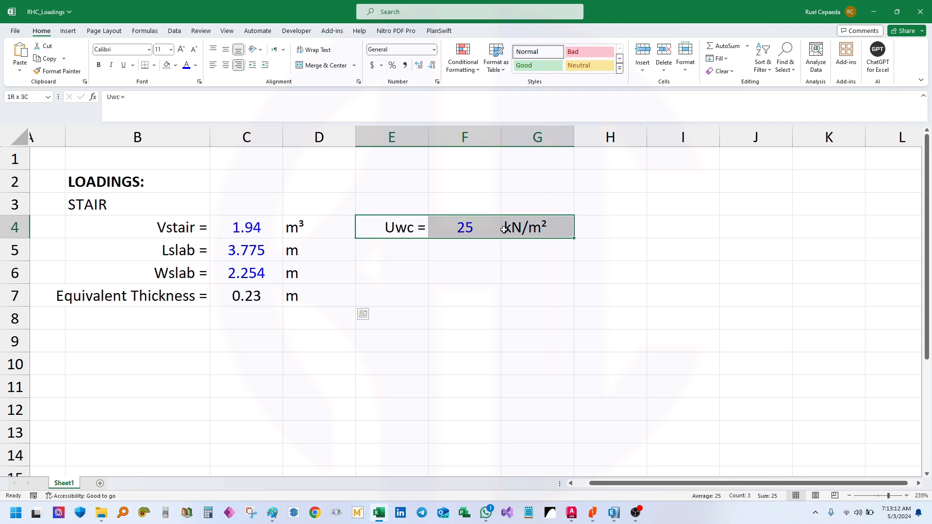
{"action": "left_click_drag", "start_coordinate": [184, 296], "coordinate": [332, 323]}
{"action": "left_click_drag", "start_coordinate": [405, 228], "coordinate": [287, 297]}
Enter the stair weight label "Vwstair =" in cell B9
{"action": "left_click", "coordinate": [176, 344]}
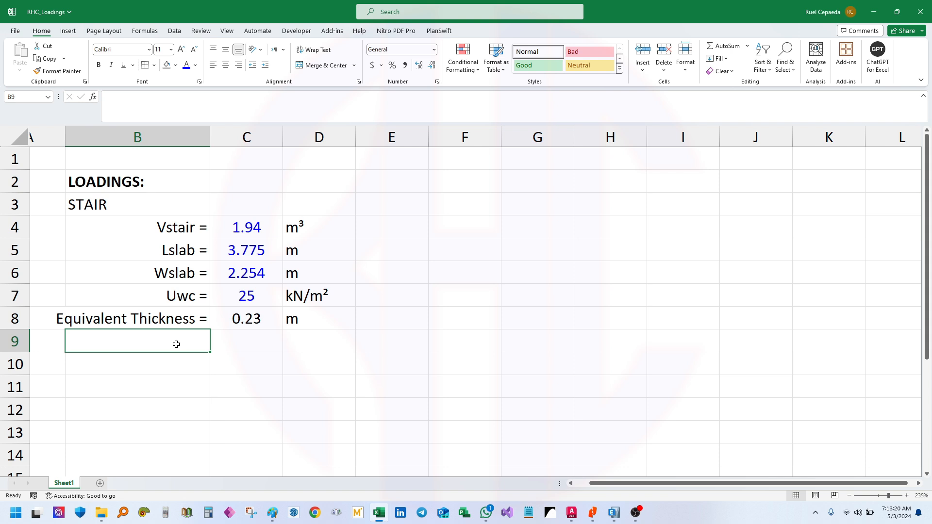
{"action": "type", "text": "V"}
{"action": "key", "text": "BackSpace"}
{"action": "type", "text": "Wstair ="}
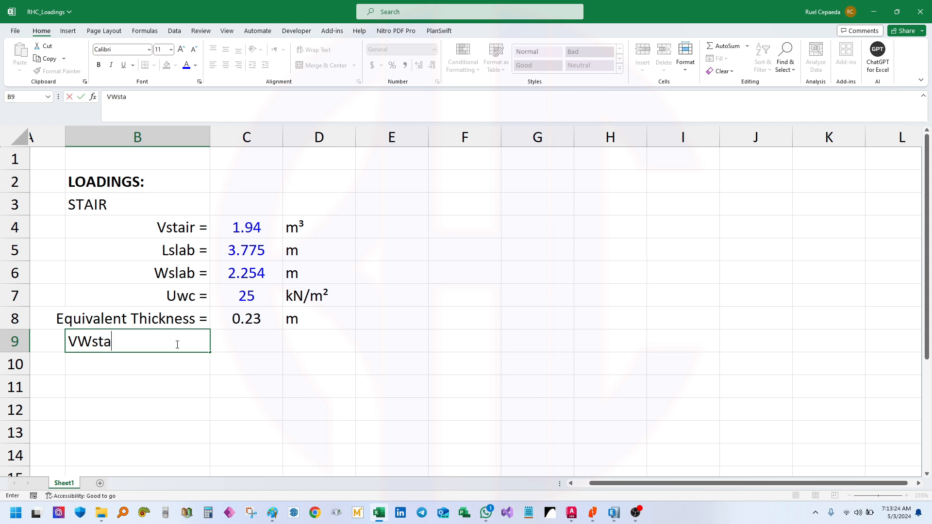
{"action": "key", "text": "Return"}
{"action": "left_click", "coordinate": [270, 339]}
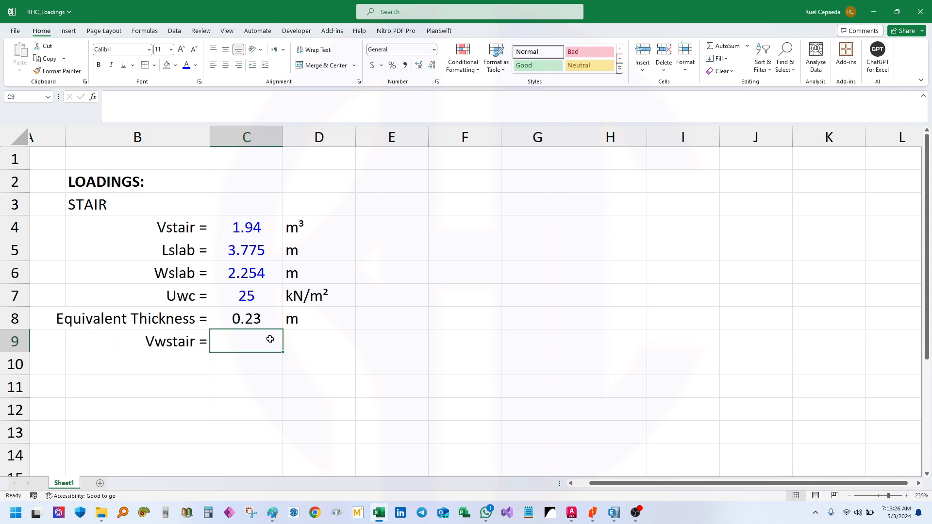
{"action": "type", "text": "="}
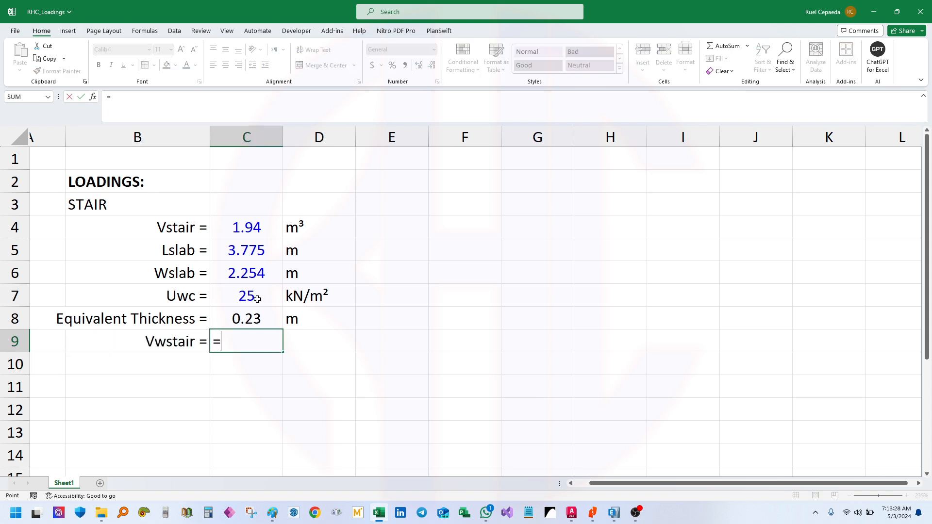
{"action": "left_click", "coordinate": [257, 298]}
{"action": "key", "text": "Escape"}
Correct the concrete unit weight's unit in D7 to kN/m³ by copying the superscript three from D4
{"action": "left_click", "coordinate": [340, 297]}
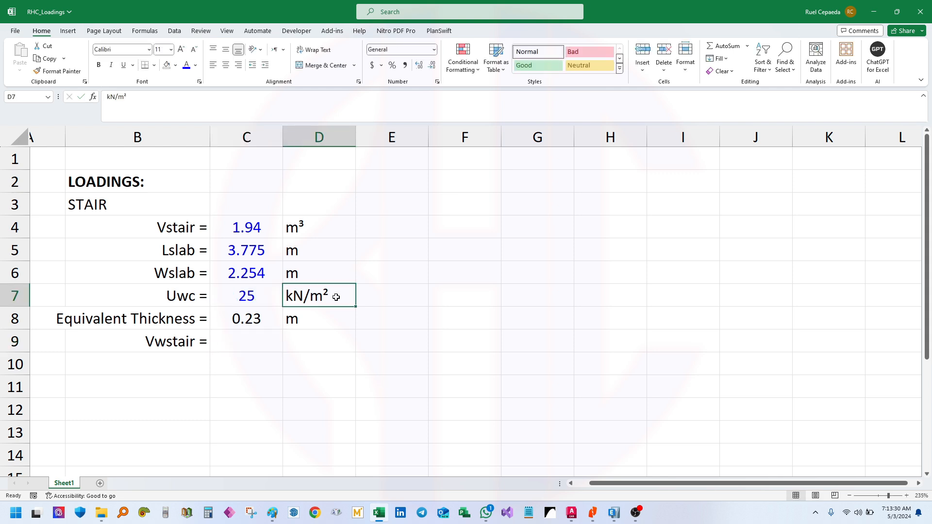
{"action": "left_click", "coordinate": [159, 101]}
{"action": "key", "text": "Escape"}
{"action": "left_click", "coordinate": [305, 232]}
{"action": "left_click_drag", "start_coordinate": [138, 105], "coordinate": [81, 94]}
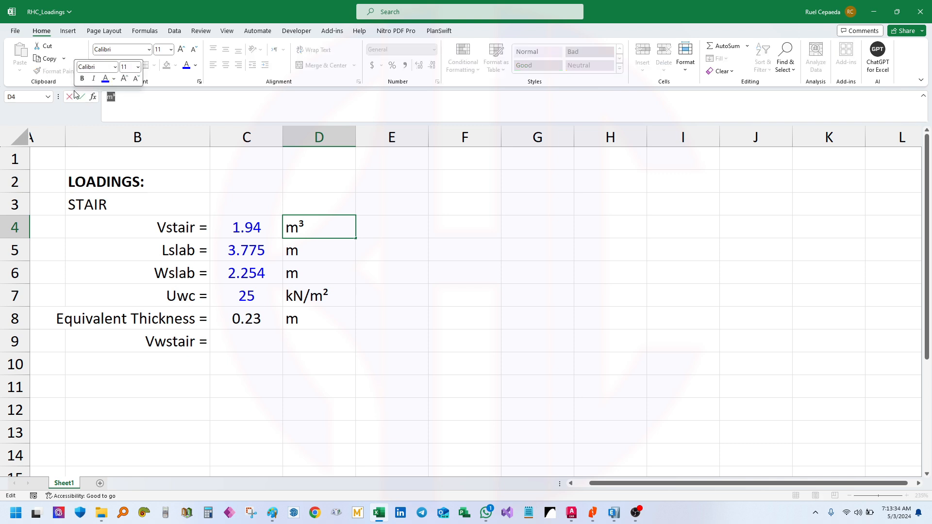
{"action": "key", "text": "ctrl+c"}
{"action": "key", "text": "Escape"}
{"action": "left_click", "coordinate": [317, 294]}
{"action": "left_click_drag", "start_coordinate": [138, 102], "coordinate": [117, 100]}
{"action": "key", "text": "ctrl+v"}
{"action": "key", "text": "Return"}
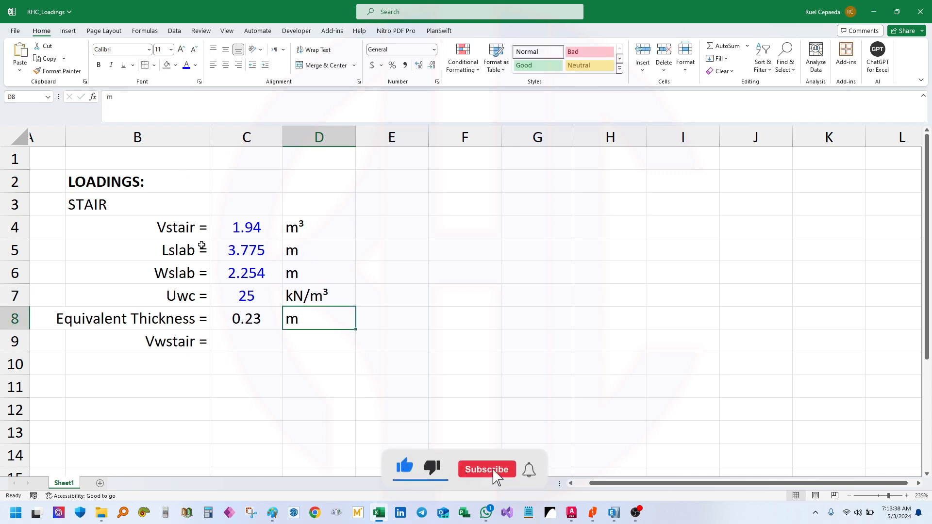
Calculate the stair weight in C9 with the formula =C7*C4 and center the value
{"action": "left_click", "coordinate": [255, 333]}
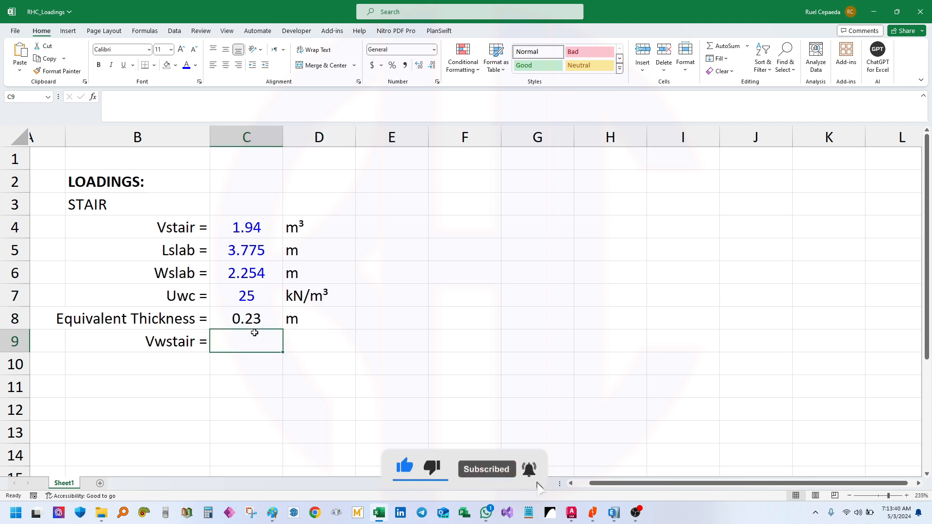
{"action": "type", "text": "="}
{"action": "left_click", "coordinate": [266, 296]}
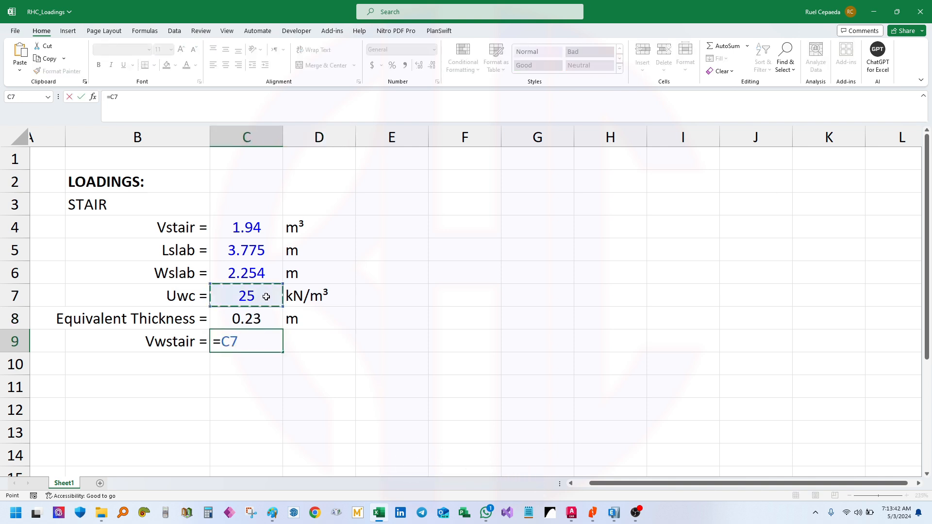
{"action": "type", "text": "*"}
{"action": "left_click", "coordinate": [269, 232]}
{"action": "key", "text": "Return"}
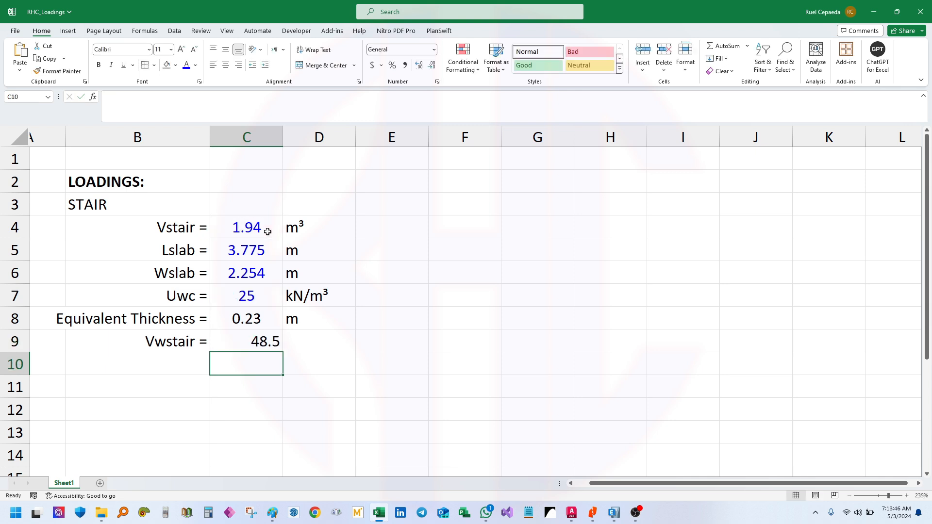
{"action": "left_click", "coordinate": [267, 348]}
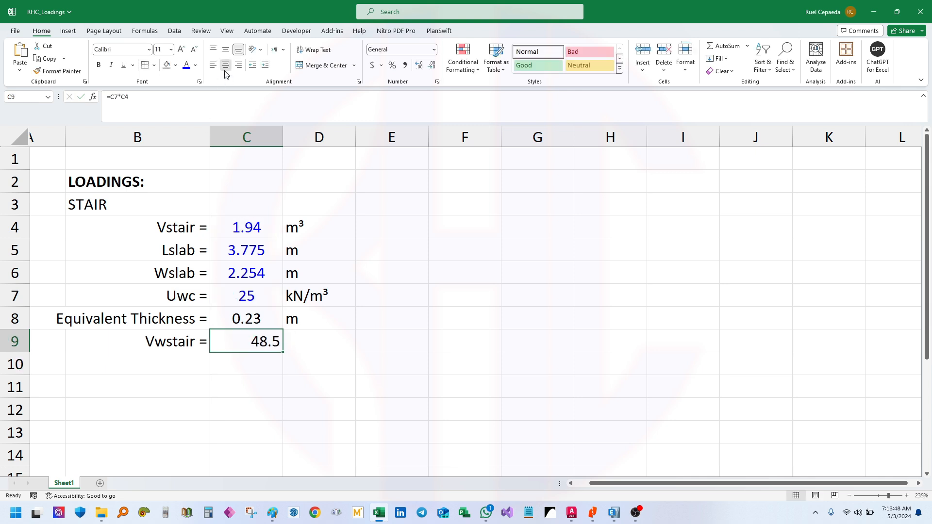
{"action": "left_click", "coordinate": [383, 361]}
Review the stair weight cell against the concrete unit weight and stair volume rows it is calculated from
{"action": "left_click_drag", "start_coordinate": [155, 273], "coordinate": [396, 273]}
{"action": "left_click", "coordinate": [312, 358]}
{"action": "left_click", "coordinate": [249, 340]}
{"action": "left_click", "coordinate": [318, 361]}
{"action": "scroll", "coordinate": [383, 286], "scroll_direction": "down", "scroll_amount": 1}
{"action": "left_click", "coordinate": [389, 288]}
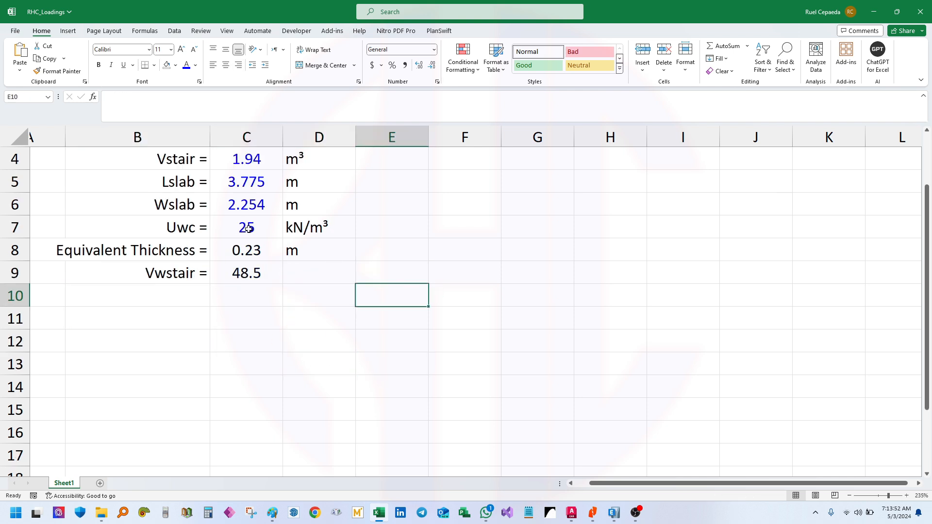
{"action": "left_click", "coordinate": [237, 225]}
{"action": "scroll", "coordinate": [262, 292], "scroll_direction": "up", "scroll_amount": 1}
{"action": "left_click_drag", "start_coordinate": [170, 235], "coordinate": [301, 228]}
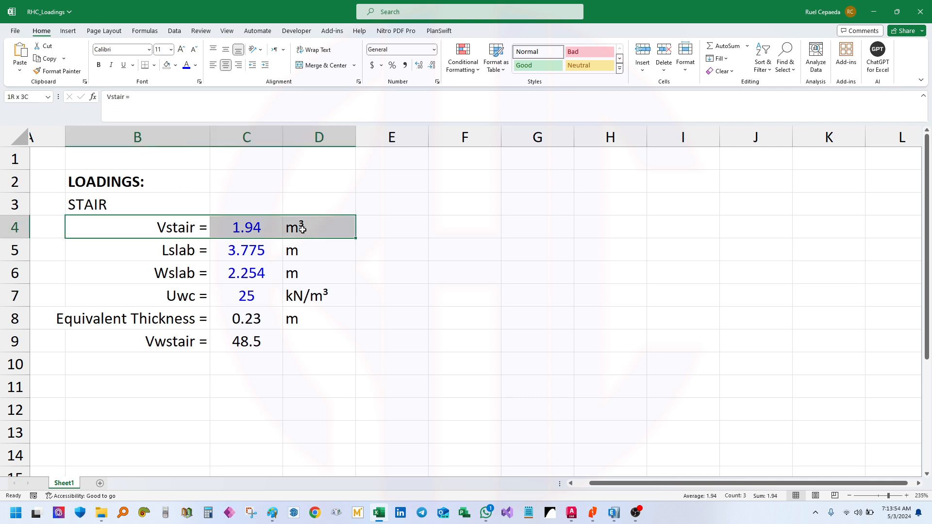
Enter the unit kN in D9 and make the stair weight row B9:D9 bold
{"action": "left_click", "coordinate": [314, 335]}
{"action": "type", "text": "kN/m³"}
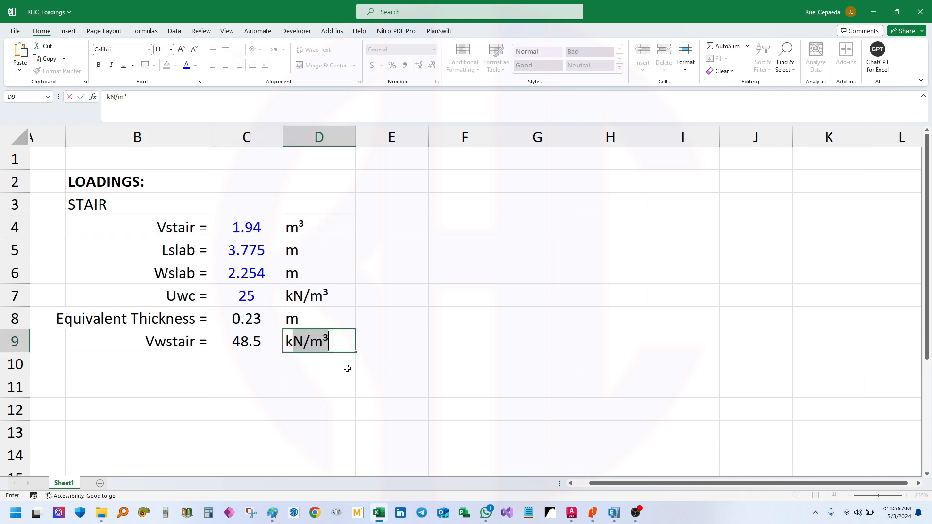
{"action": "key", "text": "BackSpace"}
{"action": "key", "text": "Return"}
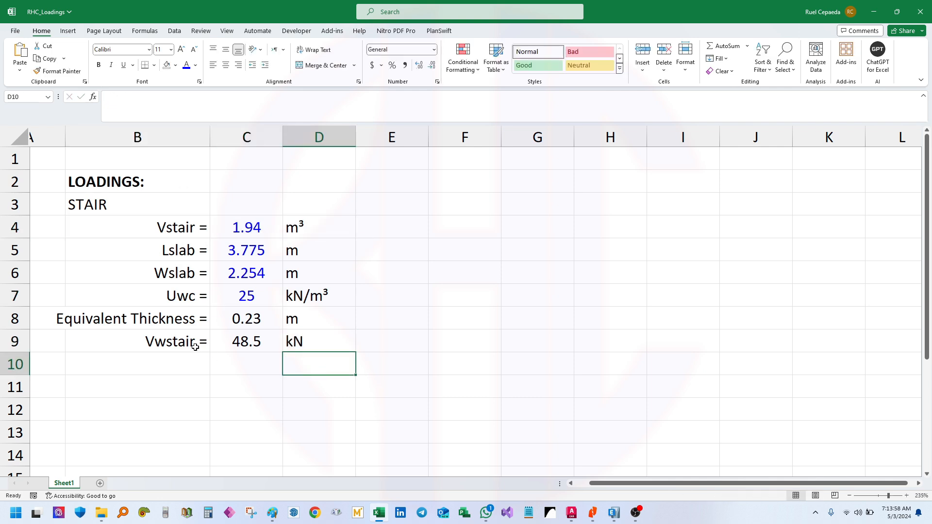
{"action": "left_click_drag", "start_coordinate": [194, 346], "coordinate": [316, 345]}
{"action": "key", "text": "ctrl+b"}
{"action": "left_click", "coordinate": [318, 399]}
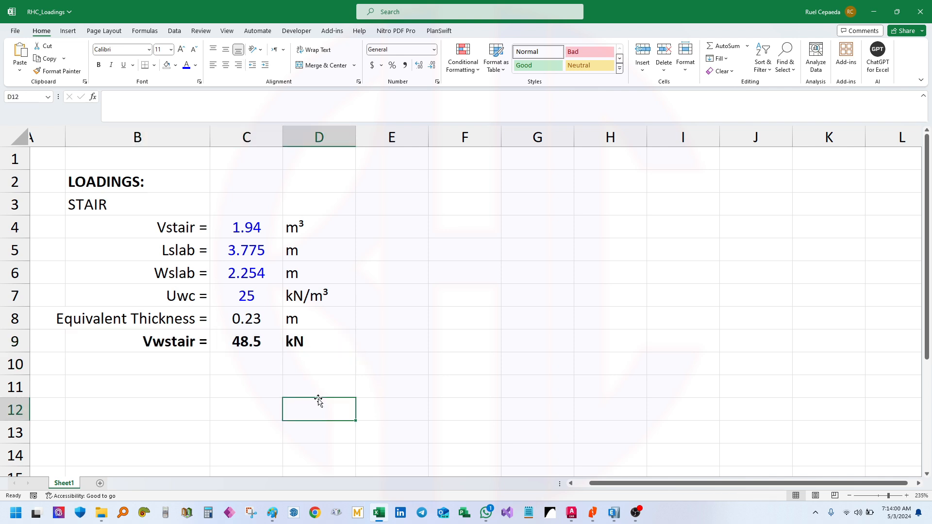
Examine the stair weight row and the cell references in its C9 formula
{"action": "left_click", "coordinate": [468, 303]}
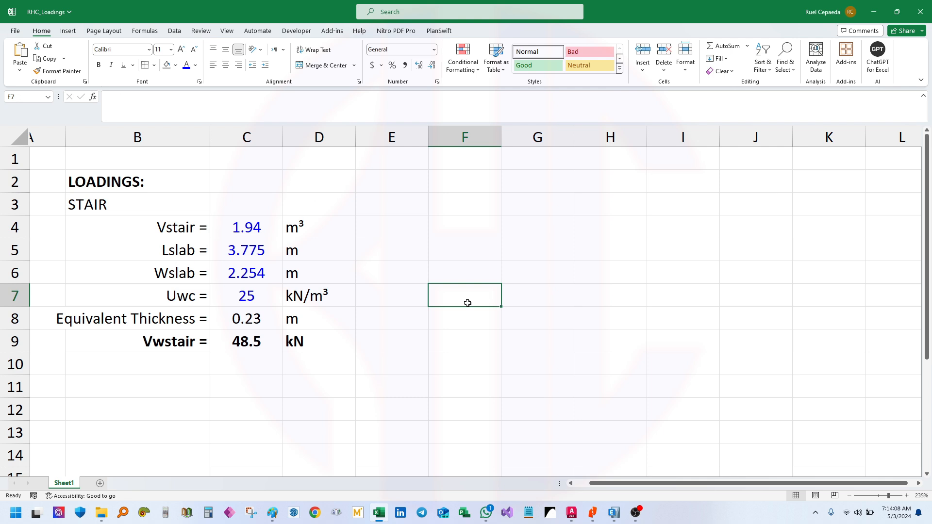
{"action": "left_click", "coordinate": [426, 349]}
{"action": "left_click_drag", "start_coordinate": [122, 339], "coordinate": [349, 339]}
{"action": "left_click", "coordinate": [323, 388]}
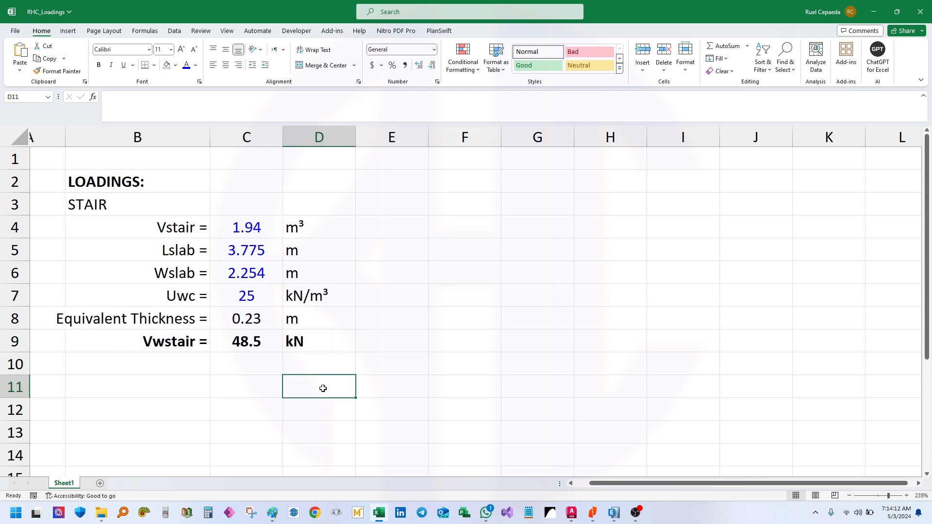
{"action": "left_click", "coordinate": [263, 340]}
{"action": "left_click", "coordinate": [198, 93]}
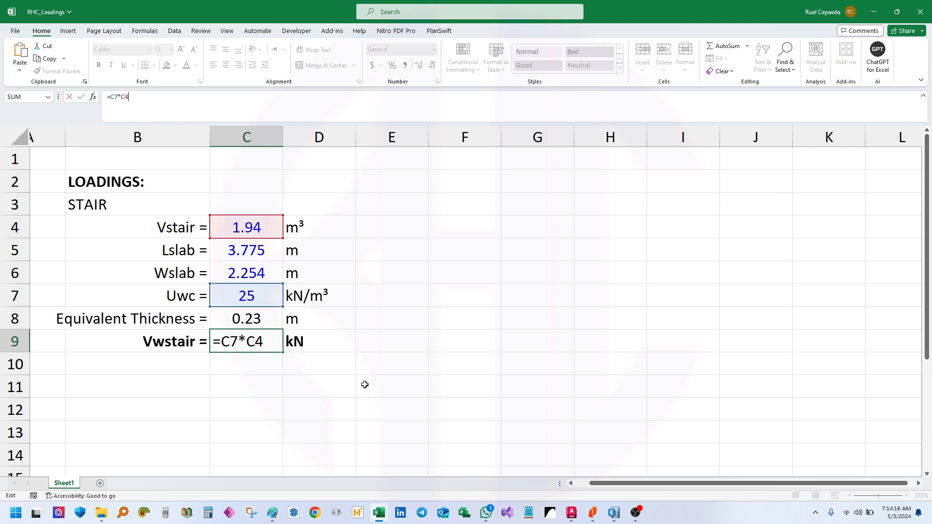
{"action": "key", "text": "Return"}
{"action": "left_click", "coordinate": [405, 406]}
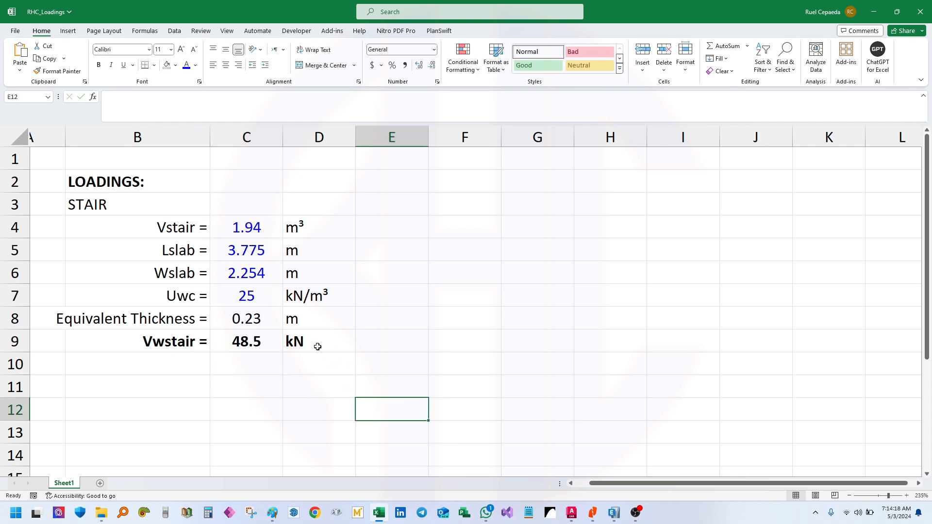
{"action": "left_click_drag", "start_coordinate": [155, 336], "coordinate": [318, 345]}
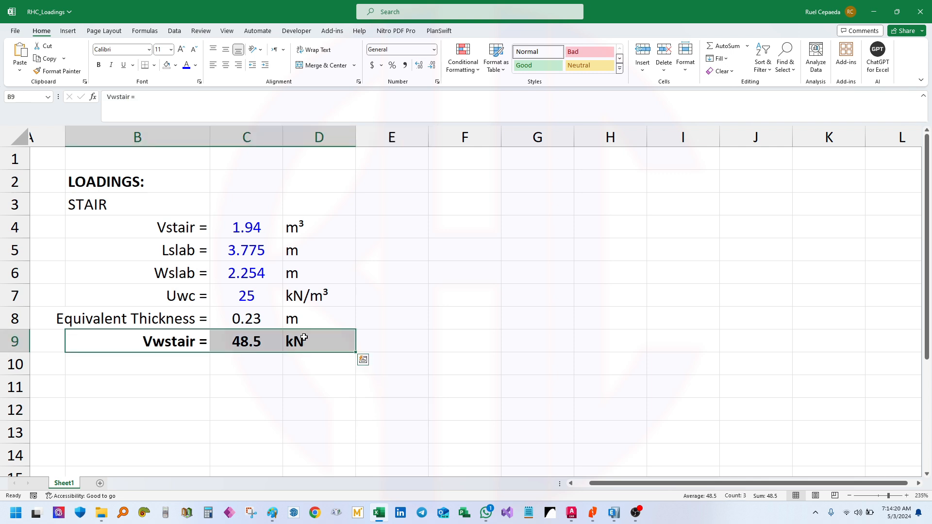
{"action": "left_click", "coordinate": [610, 341]}
Switch to ETABS, check the total weight in the Material List by Story table, close it and return to the Excel workbook
{"action": "left_click", "coordinate": [620, 519]}
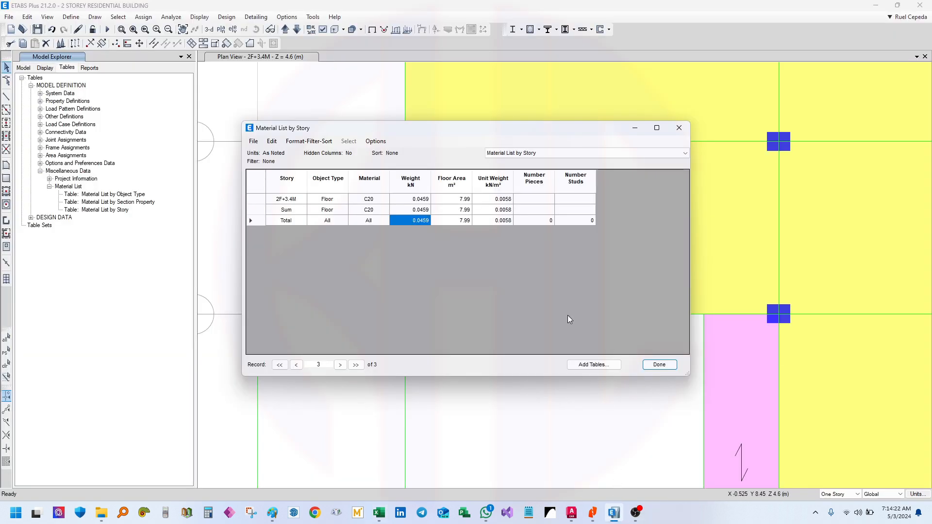
{"action": "key", "text": "Up"}
{"action": "left_click", "coordinate": [426, 221]}
{"action": "left_click", "coordinate": [427, 213]}
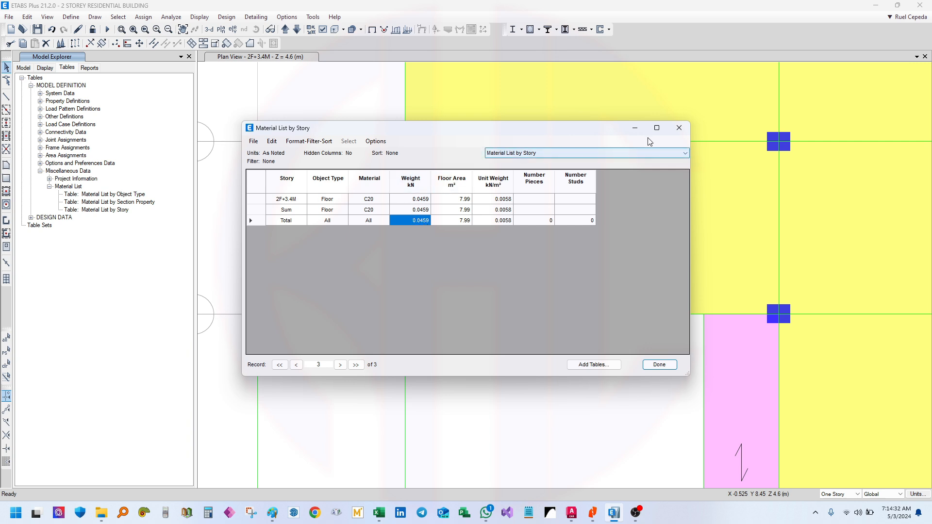
{"action": "left_click", "coordinate": [679, 128]}
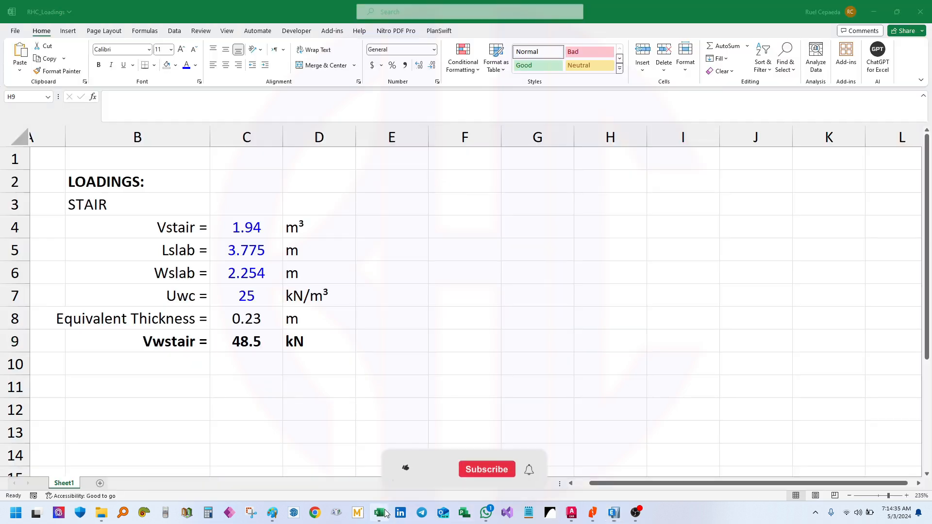
{"action": "left_click", "coordinate": [379, 512]}
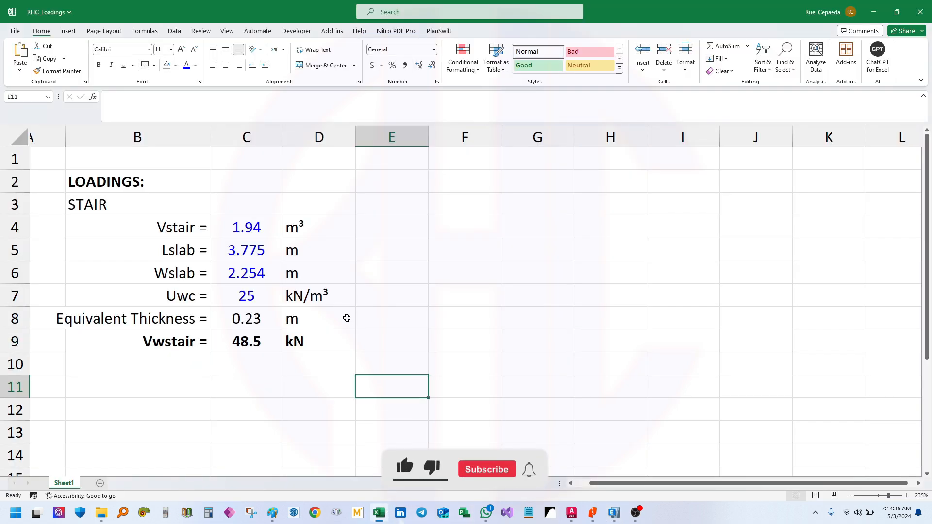
Examine the stair volume formula in cell C4 and leave it as entered
{"action": "left_click", "coordinate": [257, 228]}
{"action": "left_click", "coordinate": [183, 97]}
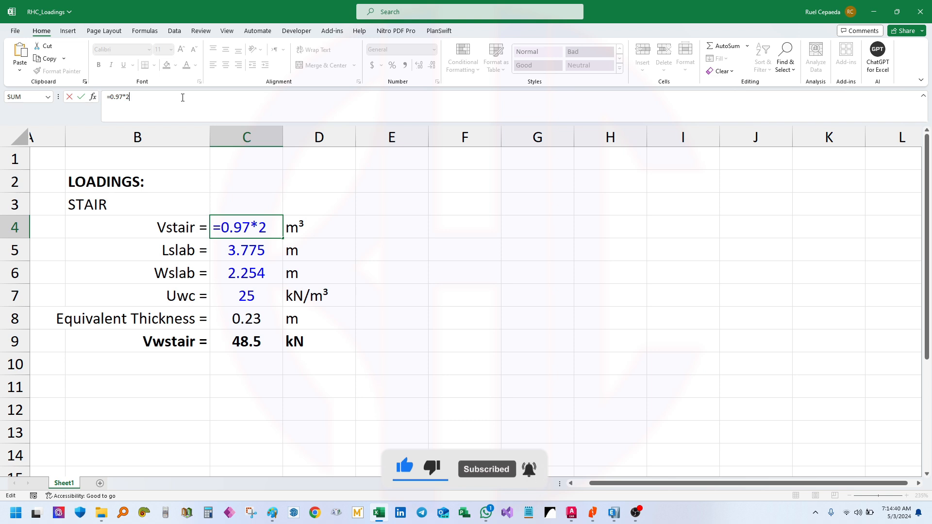
{"action": "key", "text": "Return"}
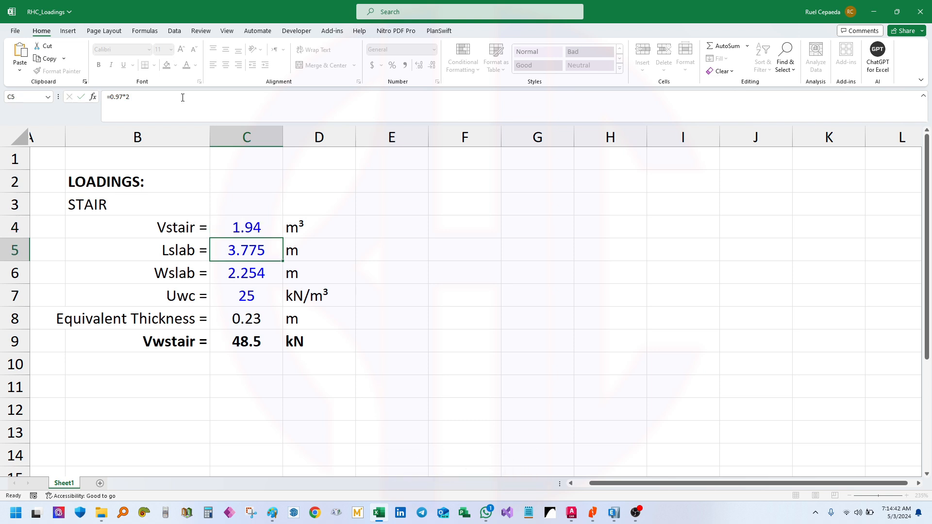
Place the Excel workbook beside the AutoCAD drawing and select the stair section polyline to read its area
{"action": "key", "text": "super+Left"}
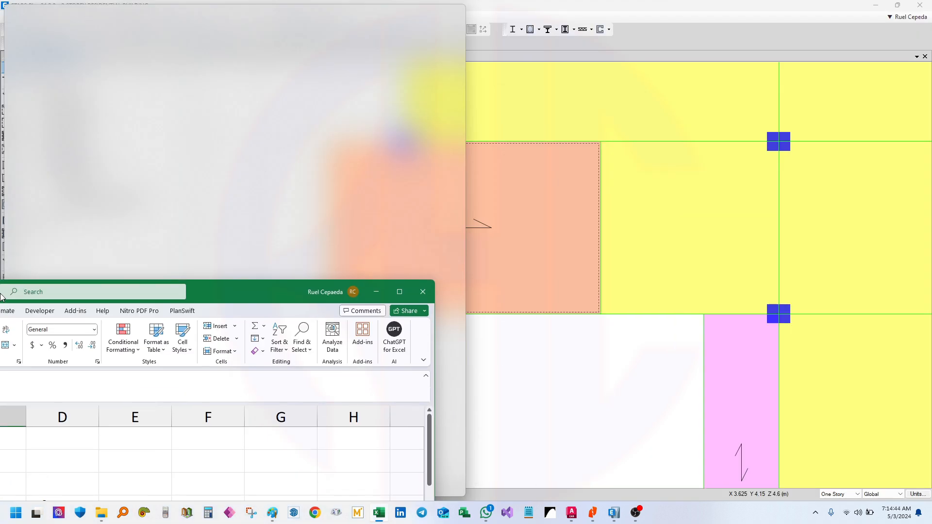
{"action": "left_click", "coordinate": [571, 511]}
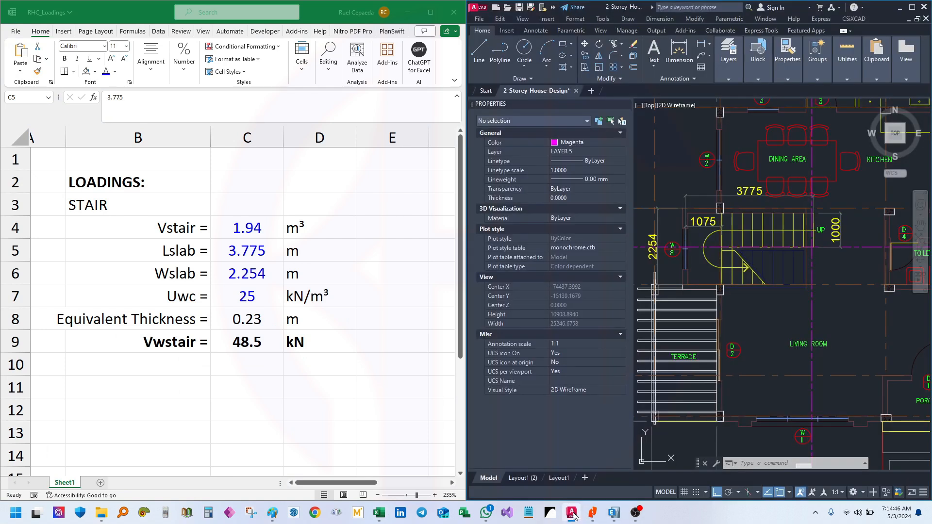
{"action": "scroll", "coordinate": [760, 215], "scroll_direction": "down", "scroll_amount": 15}
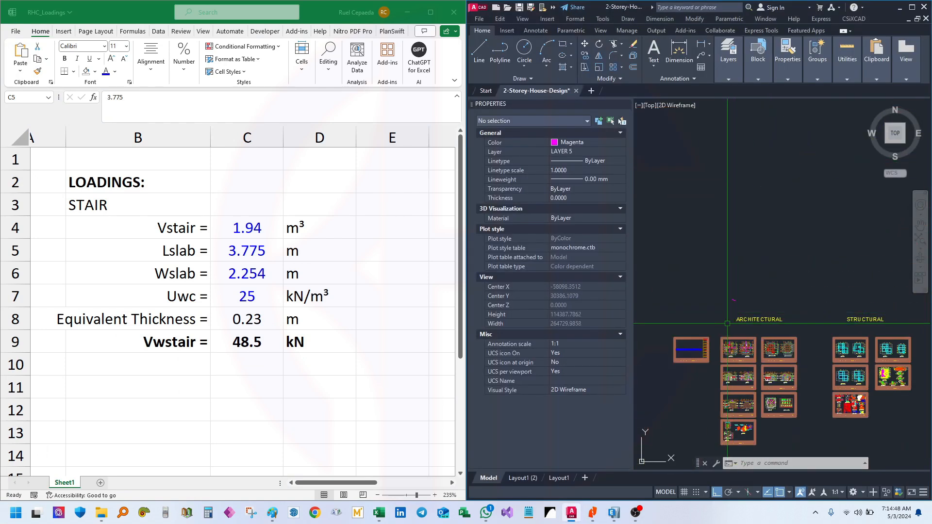
{"action": "scroll", "coordinate": [747, 306], "scroll_direction": "up", "scroll_amount": 15}
{"action": "key", "text": "Escape"}
{"action": "key", "text": "Escape"}
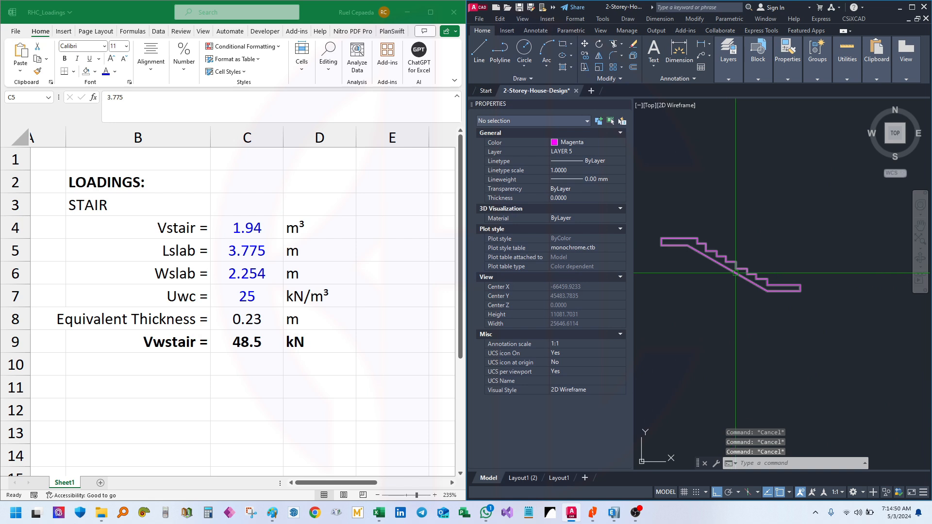
{"action": "left_click", "coordinate": [736, 262]}
{"action": "scroll", "coordinate": [671, 280], "scroll_direction": "up", "scroll_amount": 3}
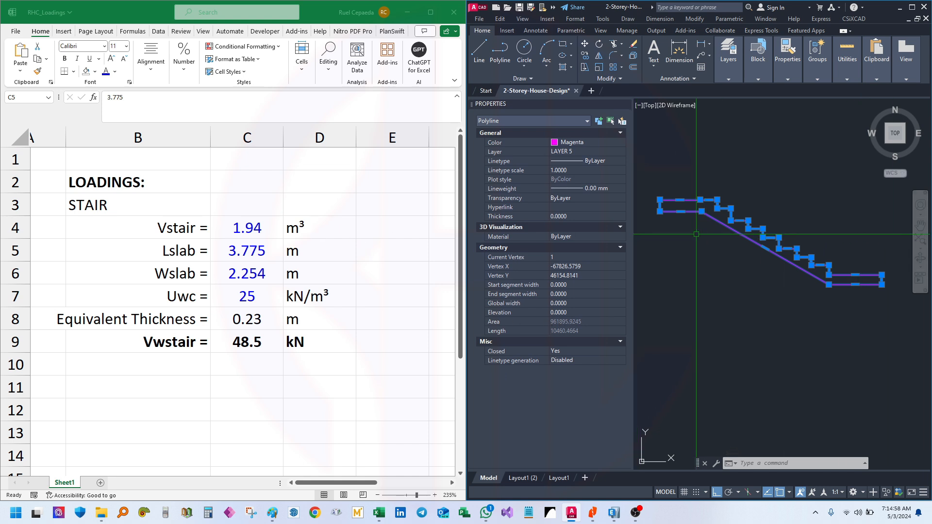
Compare the stair volume formula in C4 with the polyline area and examine the flight width dimension on the floor plan
{"action": "left_click", "coordinate": [254, 228]}
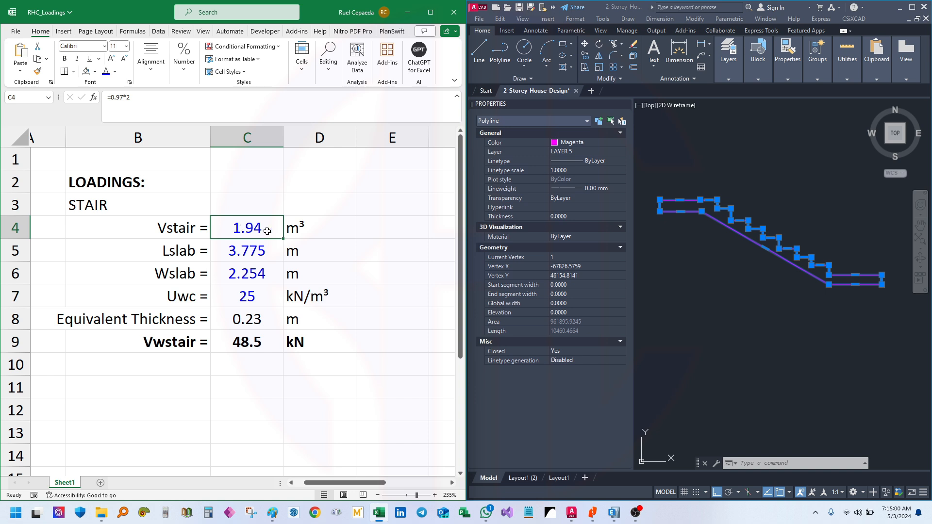
{"action": "left_click", "coordinate": [319, 236]}
{"action": "left_click", "coordinate": [253, 228]}
{"action": "scroll", "coordinate": [723, 196], "scroll_direction": "down", "scroll_amount": 8}
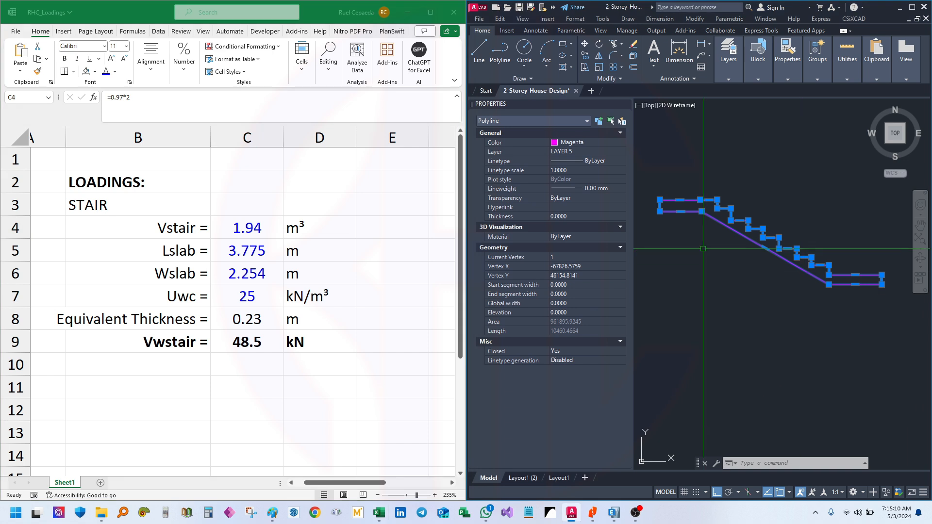
{"action": "scroll", "coordinate": [723, 196], "scroll_direction": "down", "scroll_amount": 2}
{"action": "scroll", "coordinate": [786, 302], "scroll_direction": "up", "scroll_amount": 10}
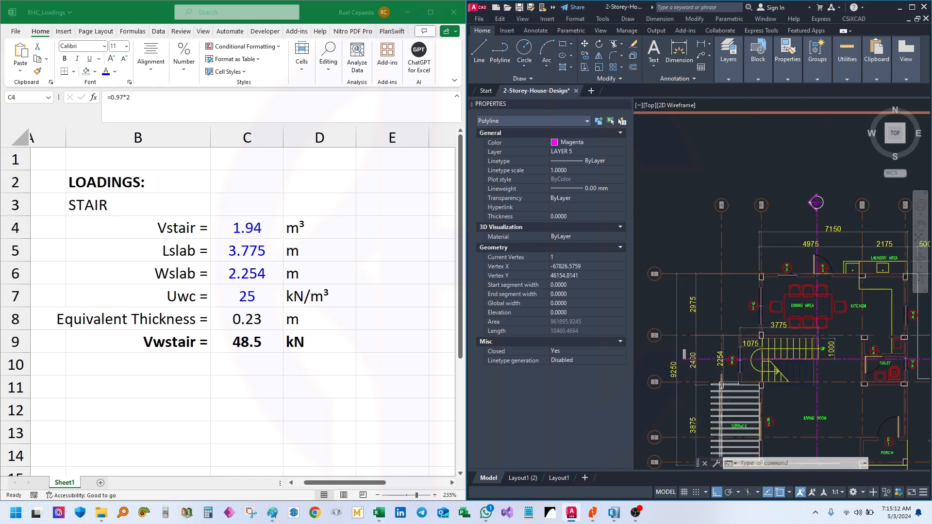
{"action": "scroll", "coordinate": [787, 302], "scroll_direction": "up", "scroll_amount": 5}
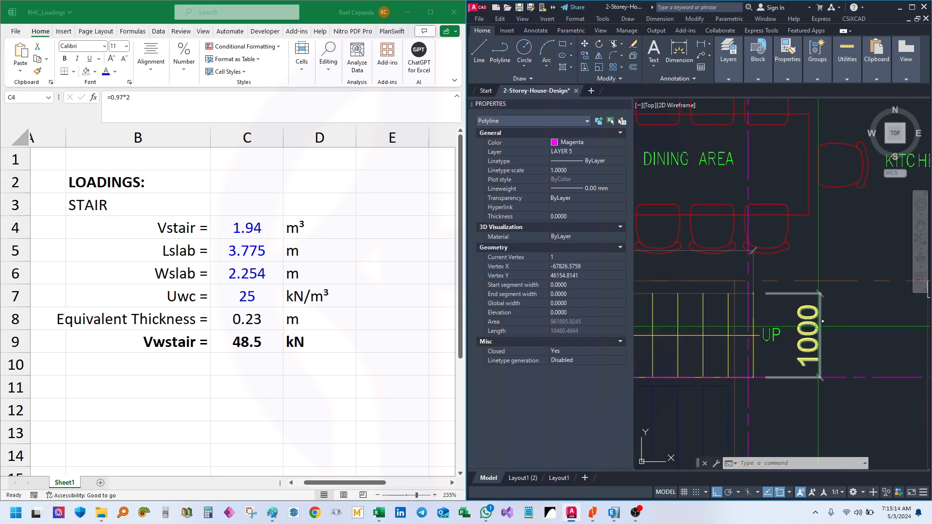
Add the stair width factor 1 to the volume formula in C4 so it reads =0.97*1*2
{"action": "left_click", "coordinate": [156, 124]}
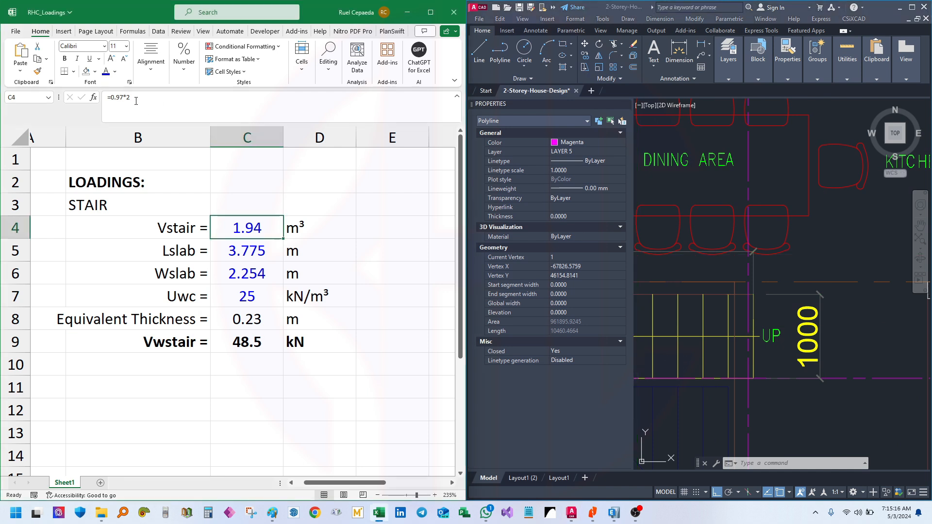
{"action": "left_click", "coordinate": [139, 106]}
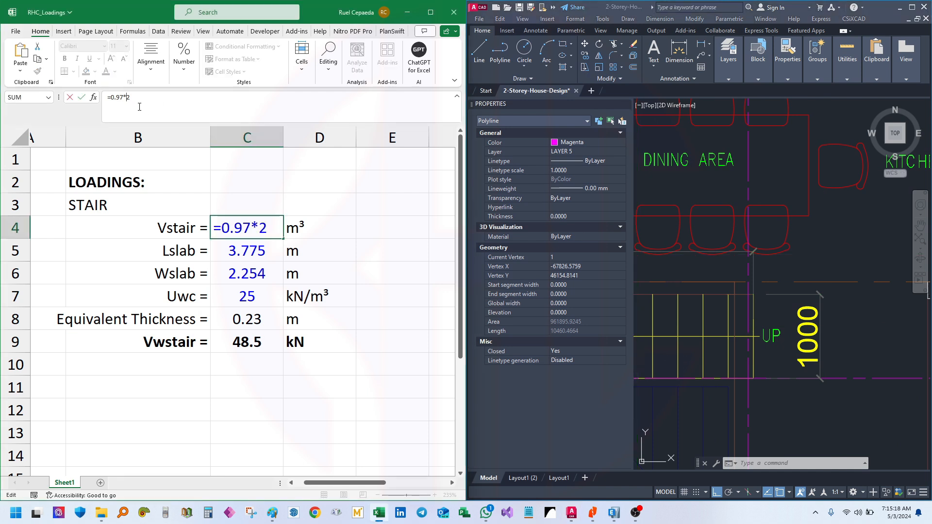
{"action": "type", "text": "1"}
{"action": "key", "text": "BackSpace"}
{"action": "type", "text": "1*"}
{"action": "key", "text": "Return"}
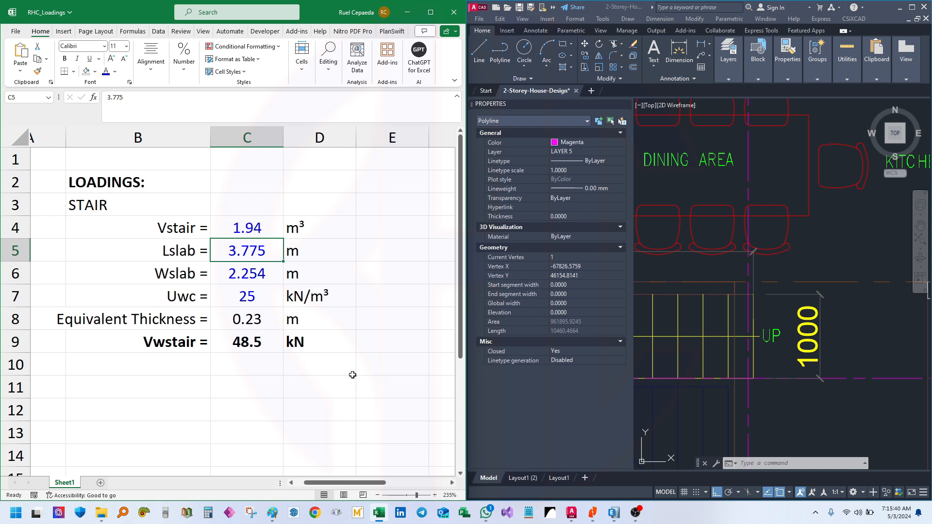
Review the slab length and slab width rows, B5:D6, in the stair loadings table
{"action": "left_click", "coordinate": [335, 357]}
{"action": "left_click", "coordinate": [256, 261]}
{"action": "left_click", "coordinate": [346, 384]}
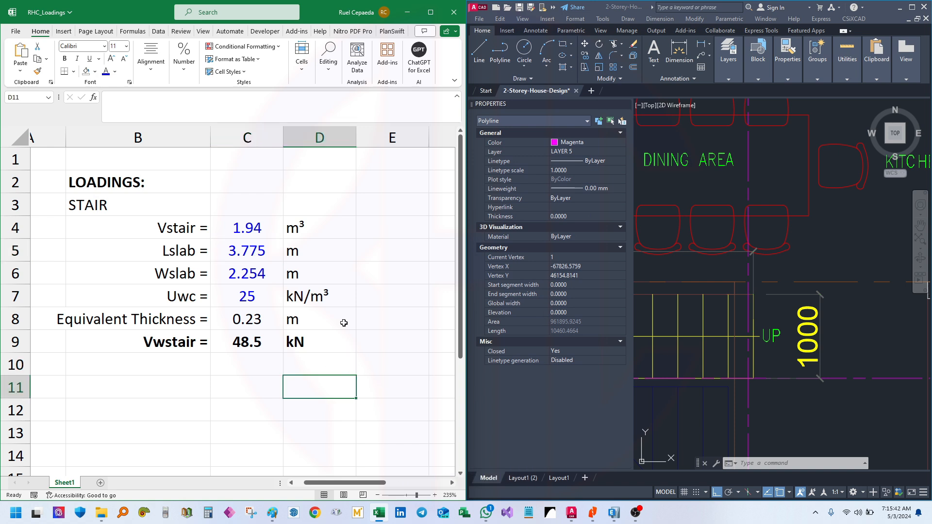
{"action": "left_click_drag", "start_coordinate": [163, 252], "coordinate": [329, 251]}
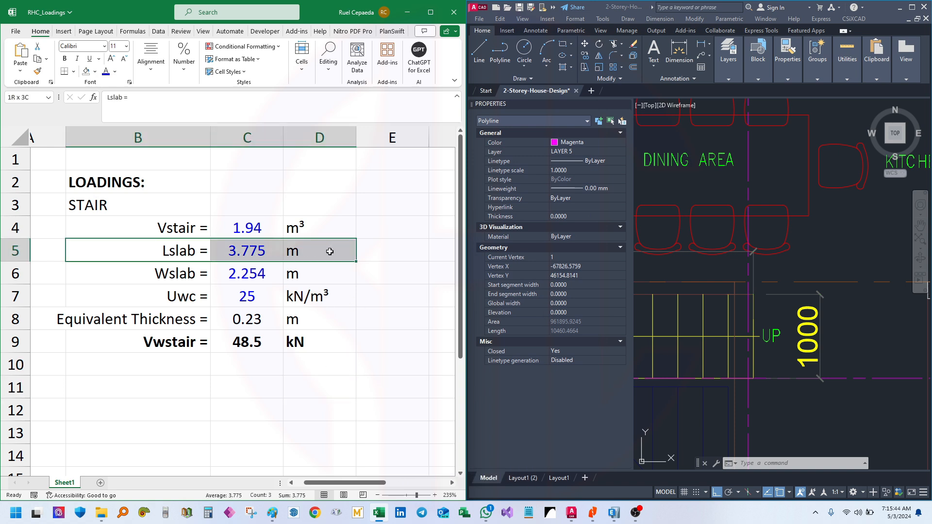
{"action": "left_click", "coordinate": [250, 275]}
{"action": "left_click", "coordinate": [255, 248]}
{"action": "left_click_drag", "start_coordinate": [164, 258], "coordinate": [332, 271]}
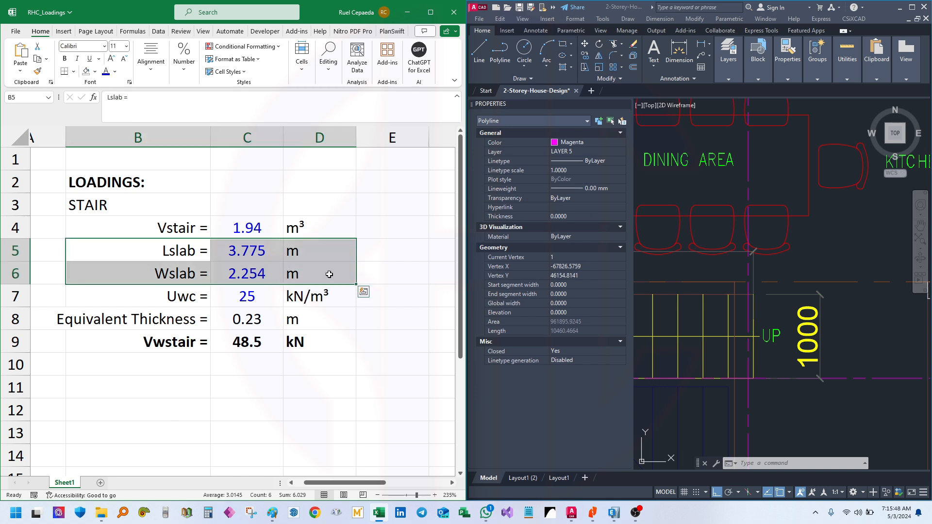
Examine the equivalent thickness formula in C8 against the stair volume and slab dimension rows it uses
{"action": "left_click", "coordinate": [250, 297]}
{"action": "left_click", "coordinate": [252, 323]}
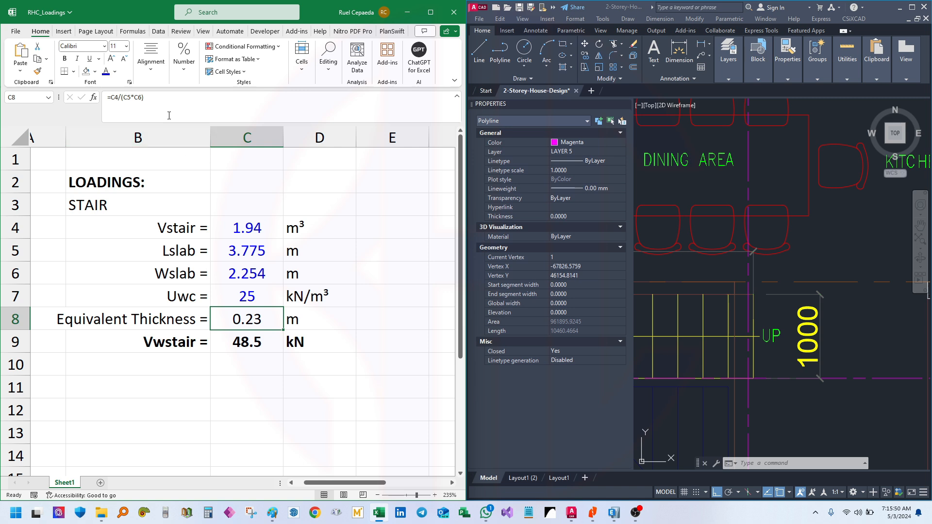
{"action": "left_click", "coordinate": [362, 266]}
{"action": "left_click_drag", "start_coordinate": [163, 233], "coordinate": [313, 229]}
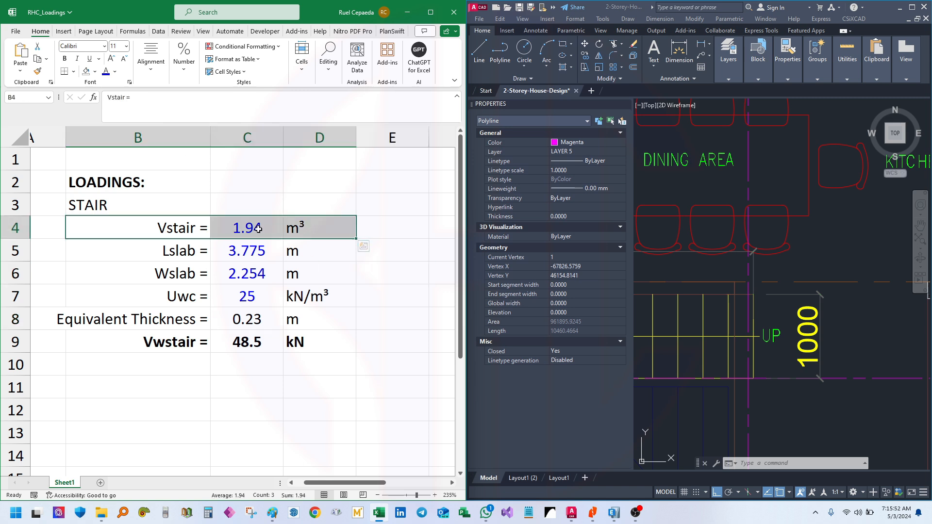
{"action": "left_click", "coordinate": [242, 228]}
{"action": "left_click_drag", "start_coordinate": [163, 275], "coordinate": [301, 272]}
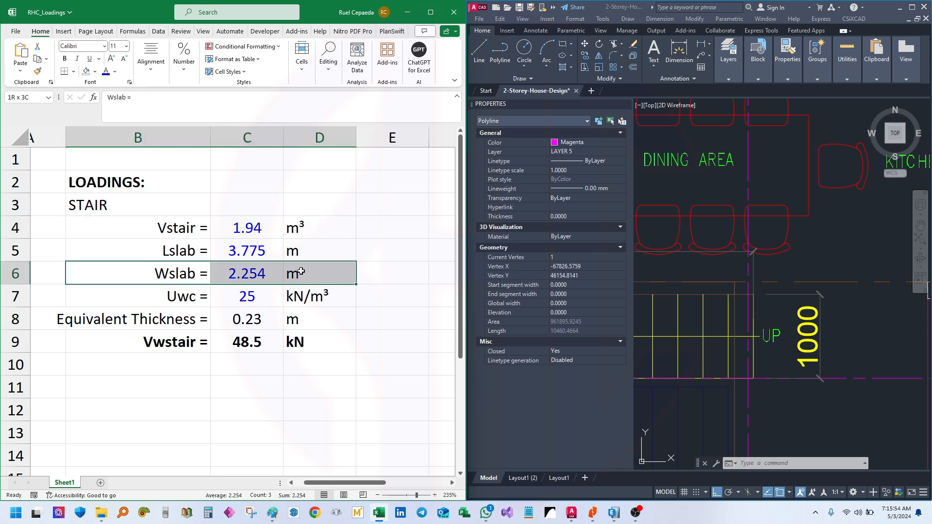
Check the formulas behind the stair volume and the equivalent thickness in the loadings sheet
{"action": "left_click", "coordinate": [244, 234]}
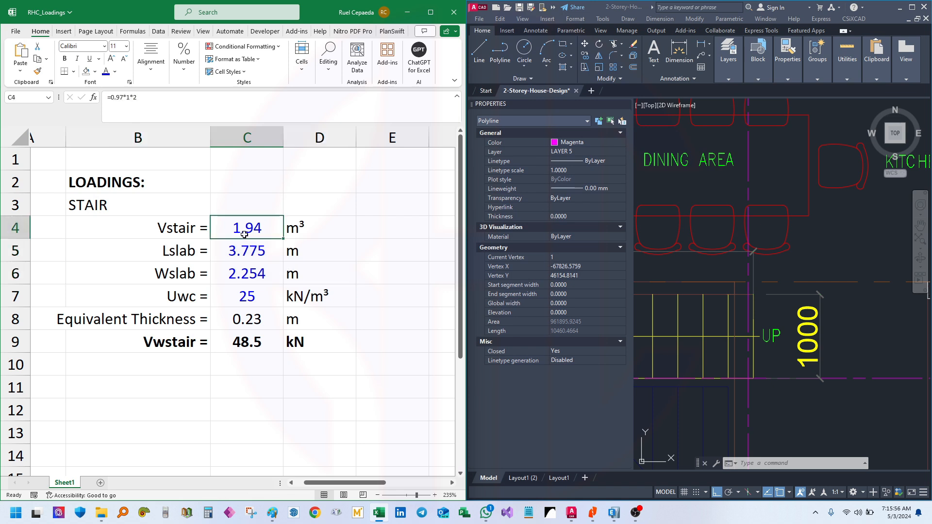
{"action": "left_click", "coordinate": [260, 325]}
{"action": "left_click", "coordinate": [190, 106]}
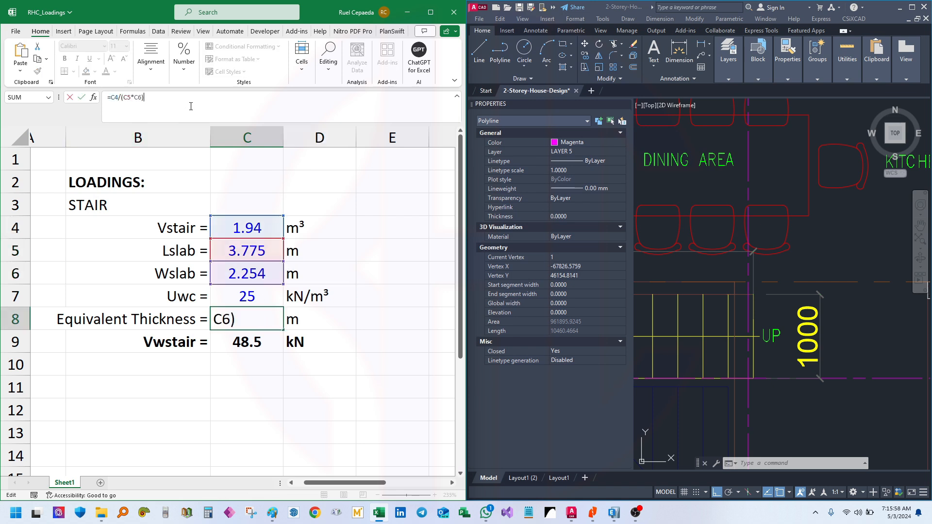
{"action": "key", "text": "Return"}
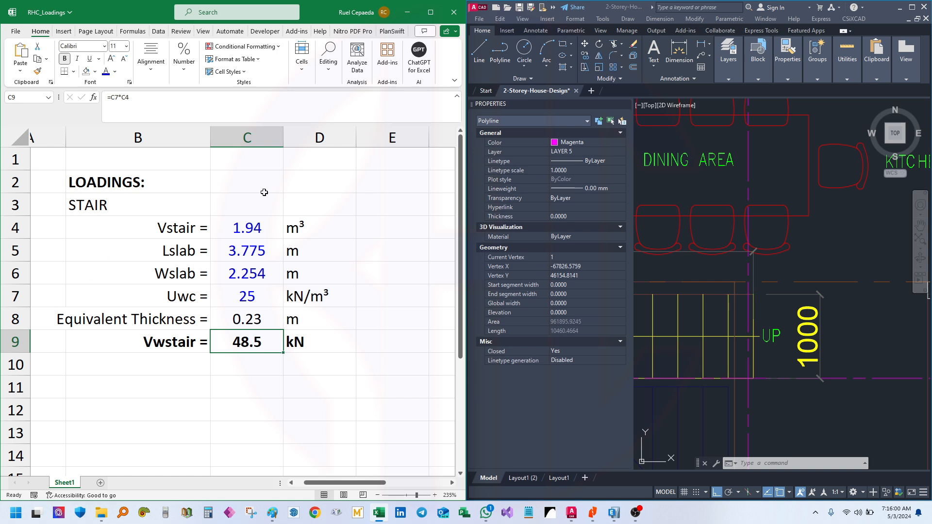
Examine the Vwstair row and its stair weight formula, including the cells it references
{"action": "left_click", "coordinate": [194, 105]}
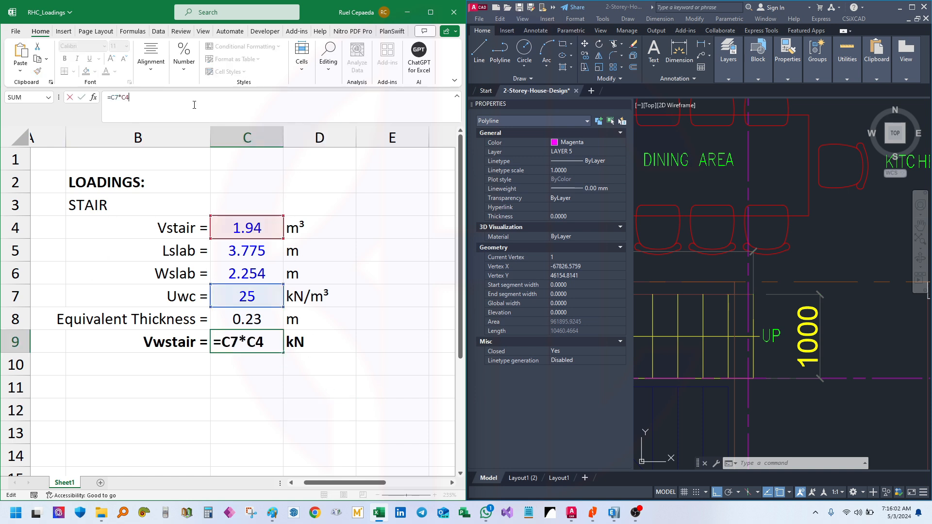
{"action": "left_click", "coordinate": [266, 416]}
{"action": "left_click_drag", "start_coordinate": [152, 345], "coordinate": [353, 341]}
{"action": "left_click", "coordinate": [319, 391]}
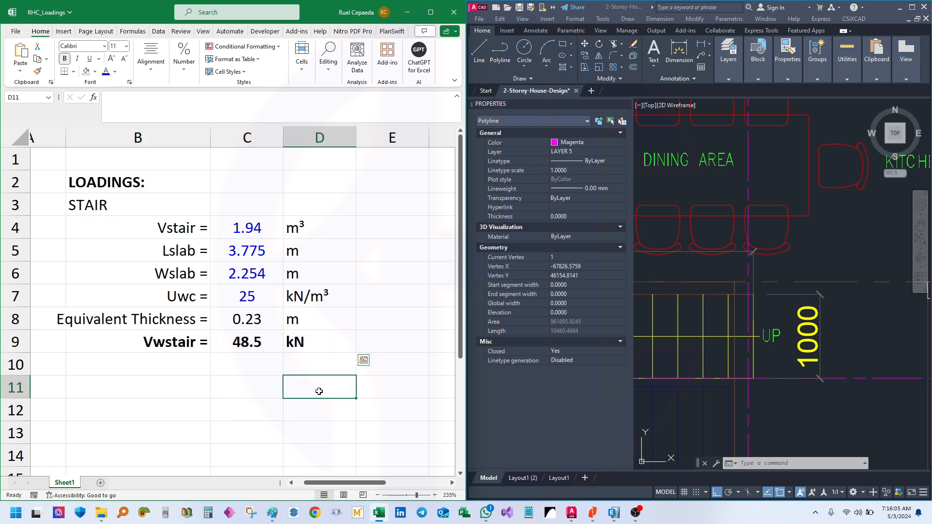
{"action": "left_click", "coordinate": [260, 344]}
{"action": "left_click_drag", "start_coordinate": [170, 344], "coordinate": [281, 330]}
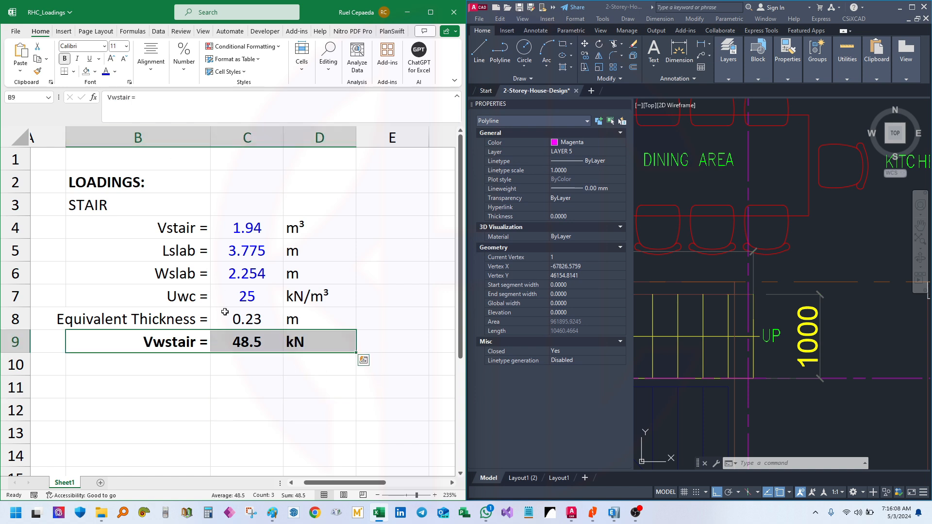
{"action": "left_click", "coordinate": [247, 410]}
{"action": "left_click", "coordinate": [250, 342]}
{"action": "left_click", "coordinate": [206, 95]}
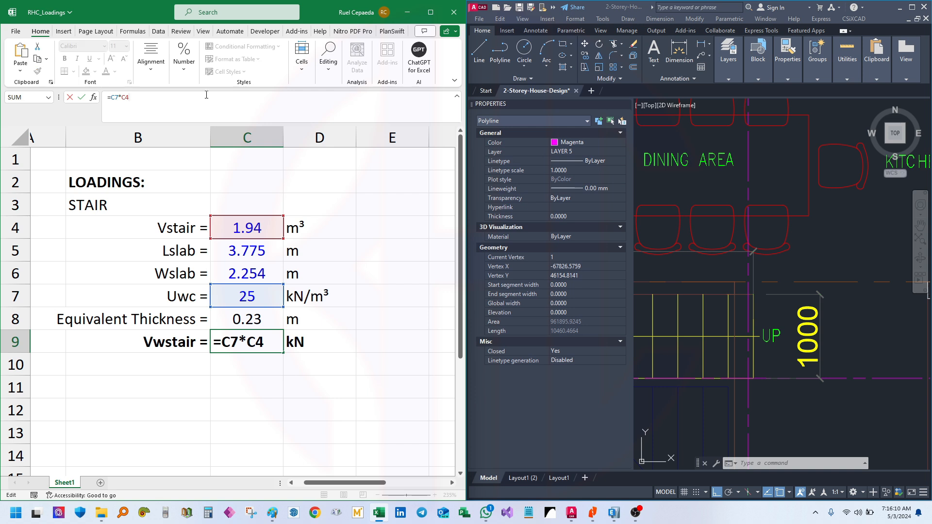
{"action": "key", "text": "Return"}
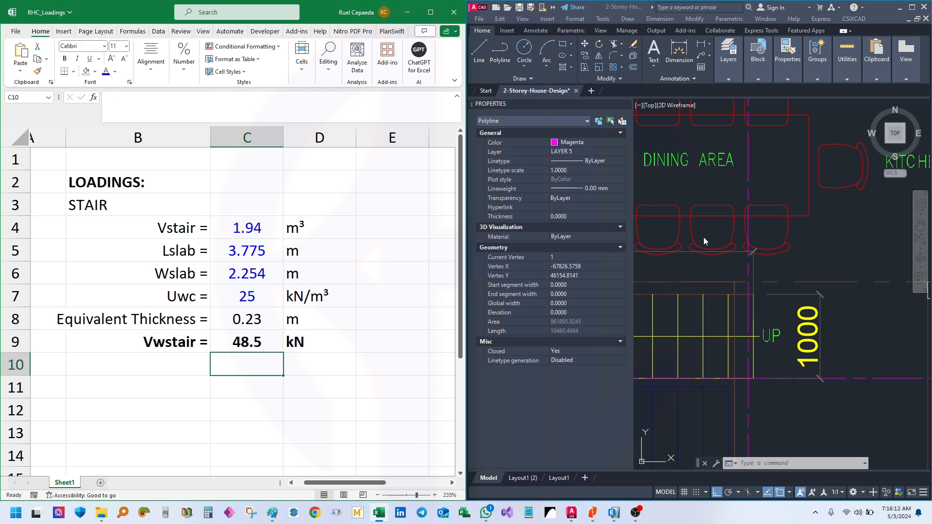
Switch to ETABS and arrange its window beside the spreadsheet with the selected stair slab in view
{"action": "left_click", "coordinate": [614, 513]}
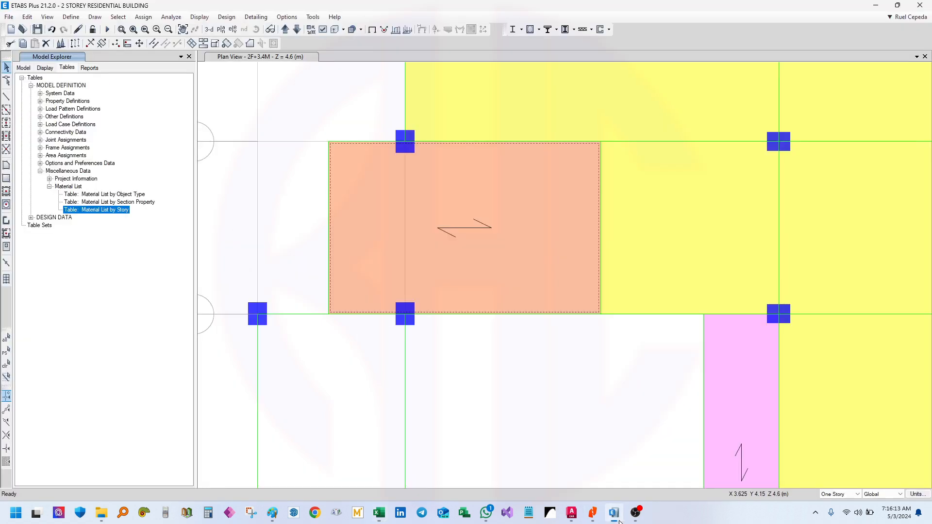
{"action": "double_click", "coordinate": [427, 5]}
{"action": "left_click_drag", "start_coordinate": [733, 290], "coordinate": [811, 287]}
{"action": "left_click_drag", "start_coordinate": [753, 250], "coordinate": [737, 273]}
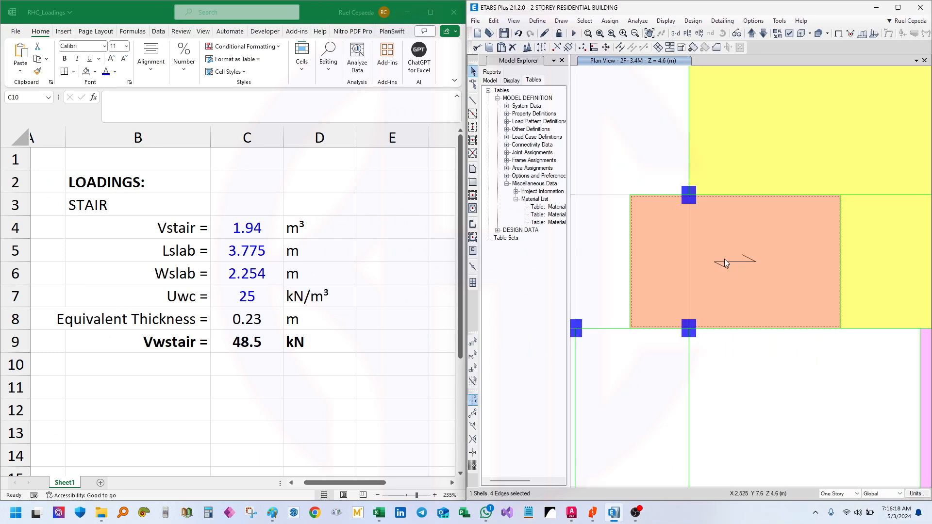
Show the Material List by Section Property table for the selected stair slab, read its weight, and close the table
{"action": "right_click", "coordinate": [552, 215]}
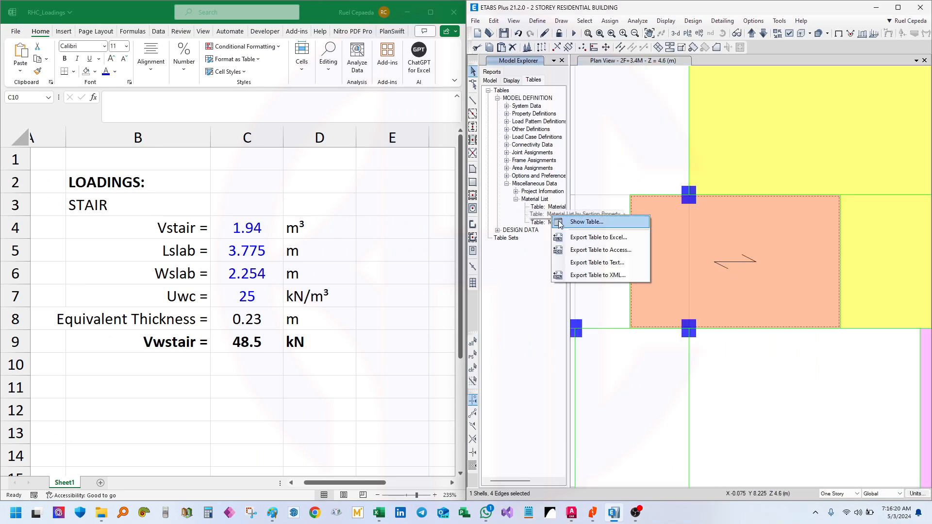
{"action": "left_click", "coordinate": [558, 222]}
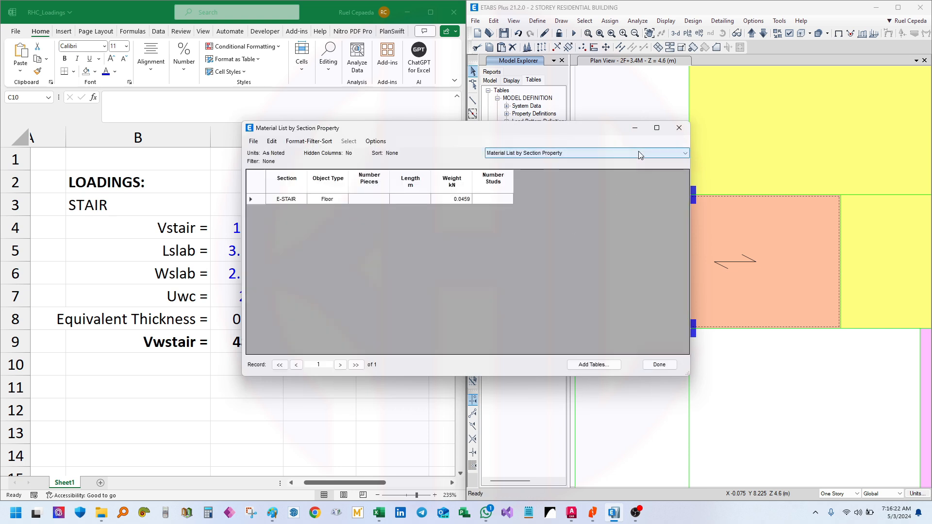
{"action": "left_click_drag", "start_coordinate": [536, 127], "coordinate": [709, 106]}
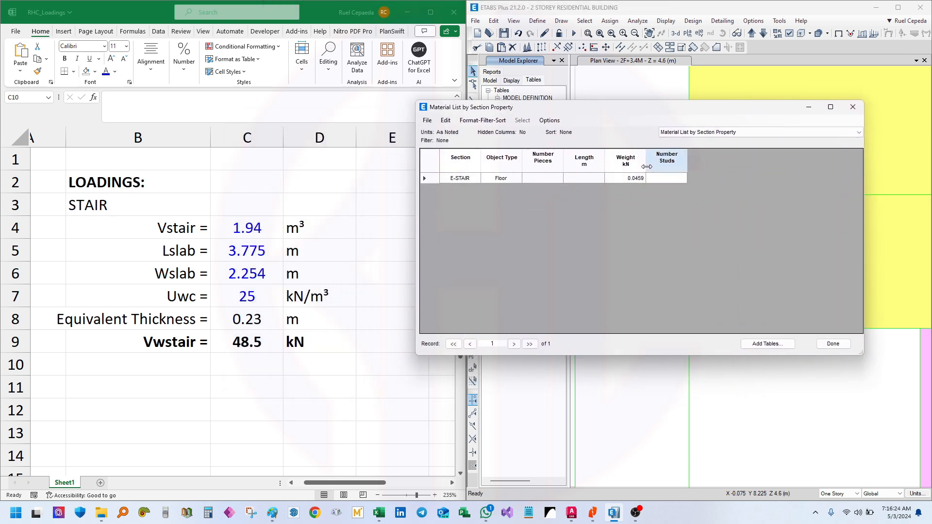
{"action": "left_click", "coordinate": [639, 181]}
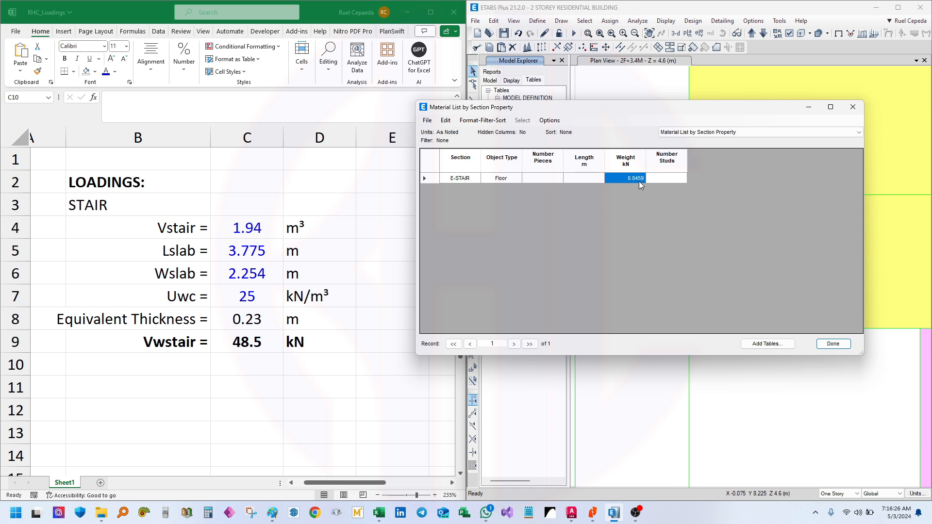
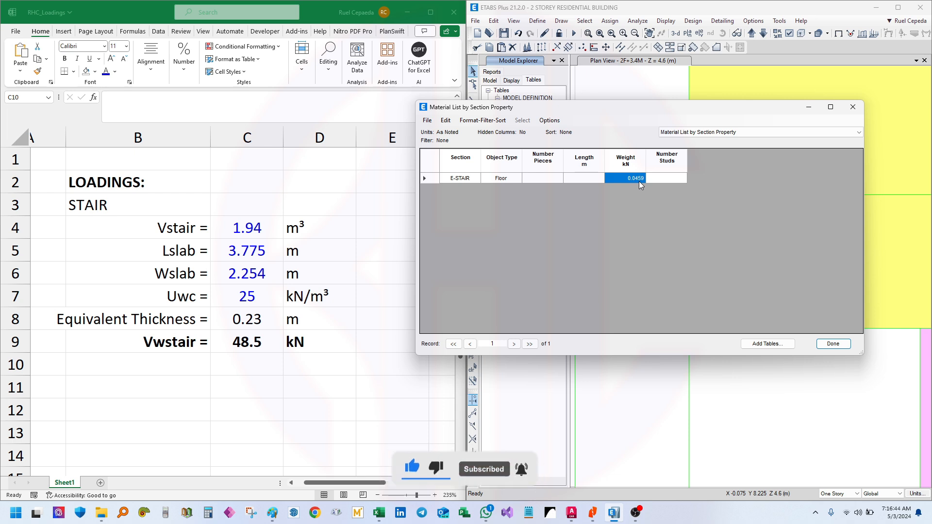
{"action": "left_click", "coordinate": [853, 106]}
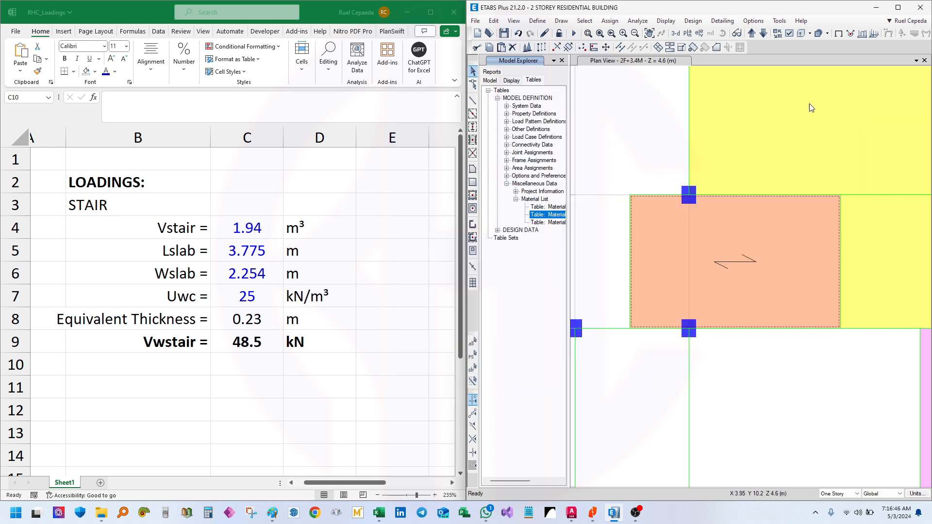
Review the C20 concrete material's unit weight, elastic modulus and design compressive strength without changing them
{"action": "left_click", "coordinate": [537, 21]}
{"action": "left_click", "coordinate": [558, 29]}
{"action": "left_click_drag", "start_coordinate": [610, 153], "coordinate": [720, 57]}
{"action": "left_click", "coordinate": [620, 118]}
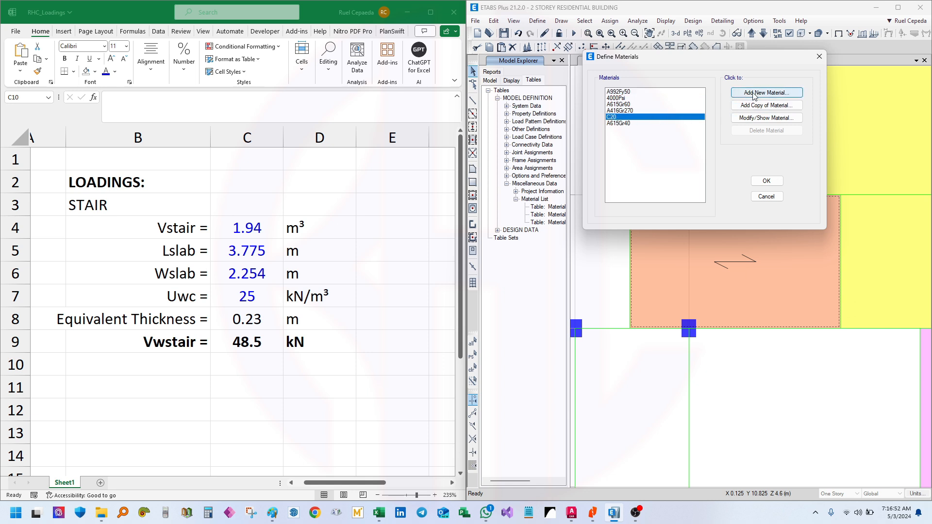
{"action": "left_click", "coordinate": [754, 119]}
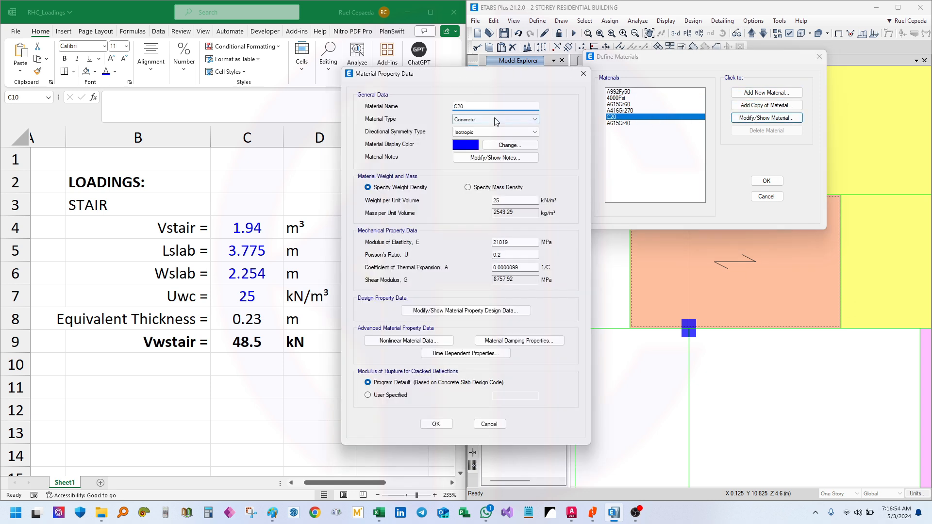
{"action": "left_click_drag", "start_coordinate": [490, 74], "coordinate": [625, 73]}
{"action": "double_click", "coordinate": [640, 199]}
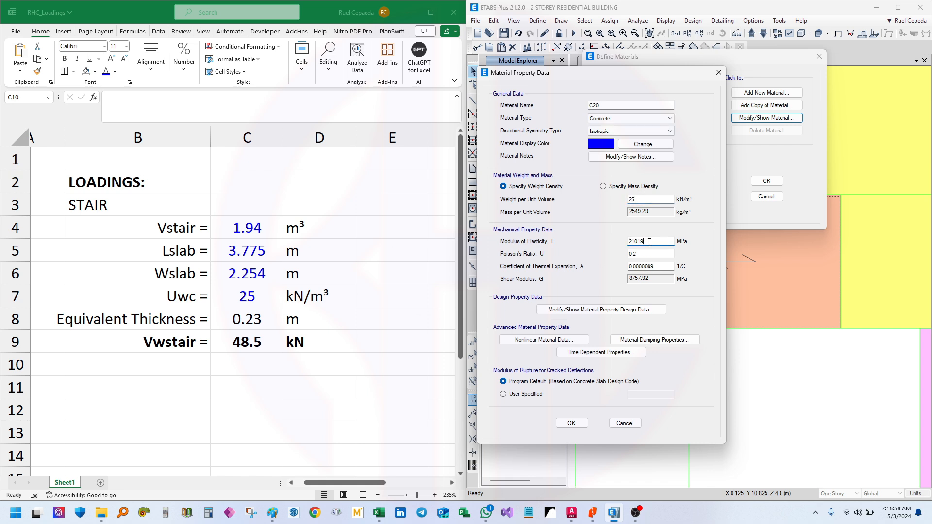
{"action": "left_click", "coordinate": [622, 311]}
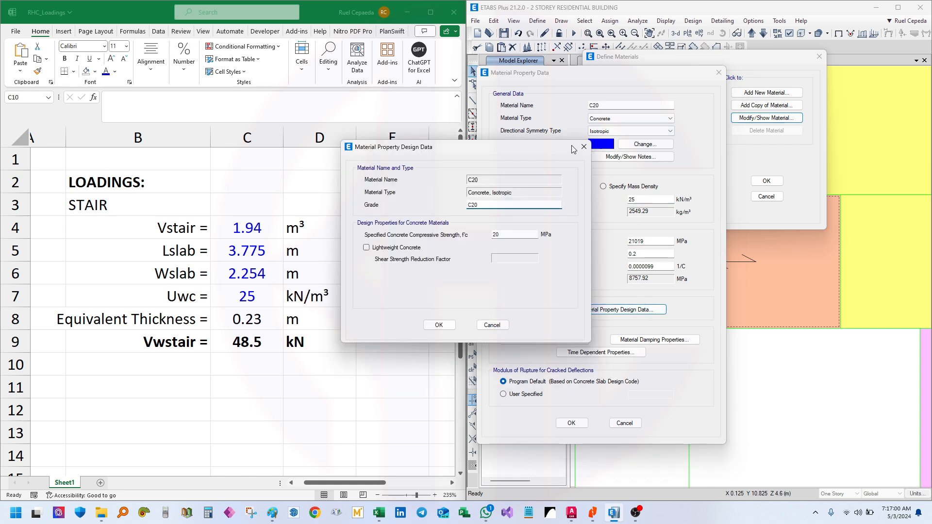
{"action": "left_click", "coordinate": [583, 147]}
{"action": "left_click", "coordinate": [718, 73]}
{"action": "left_click", "coordinate": [819, 56]}
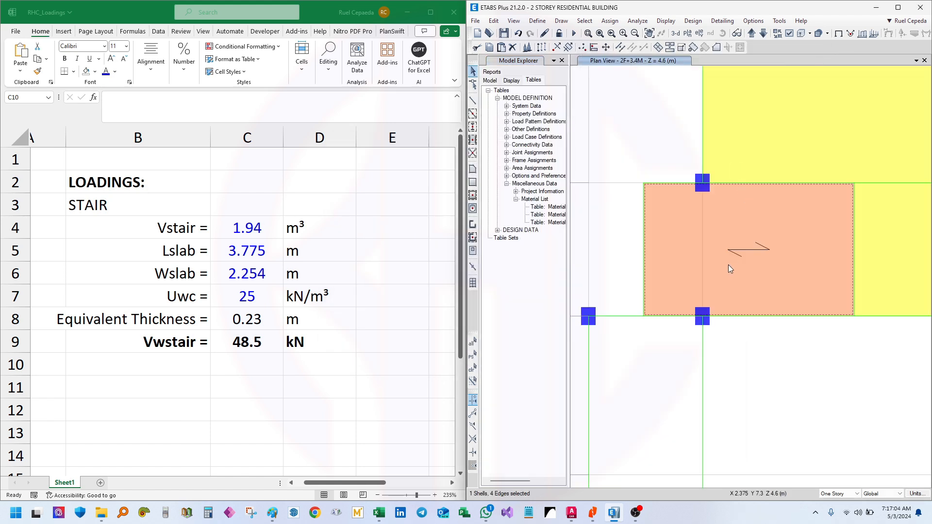
Inspect the stair slab's assignments and loads in its slab information, then clear the selection
{"action": "right_click", "coordinate": [726, 238]}
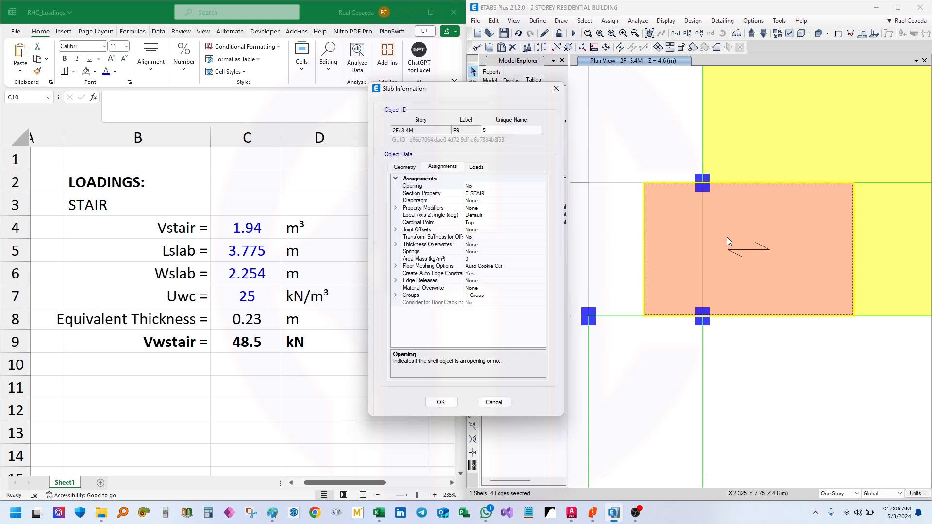
{"action": "left_click", "coordinate": [476, 167]}
{"action": "left_click", "coordinate": [450, 168]}
{"action": "key", "text": "Escape"}
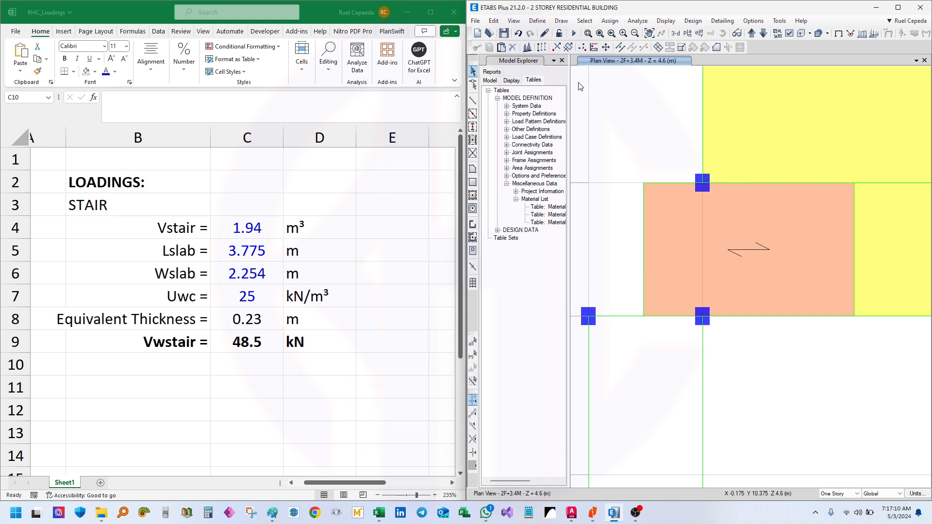
{"action": "left_click", "coordinate": [537, 21]}
{"action": "mouse_move", "coordinate": [602, 47]}
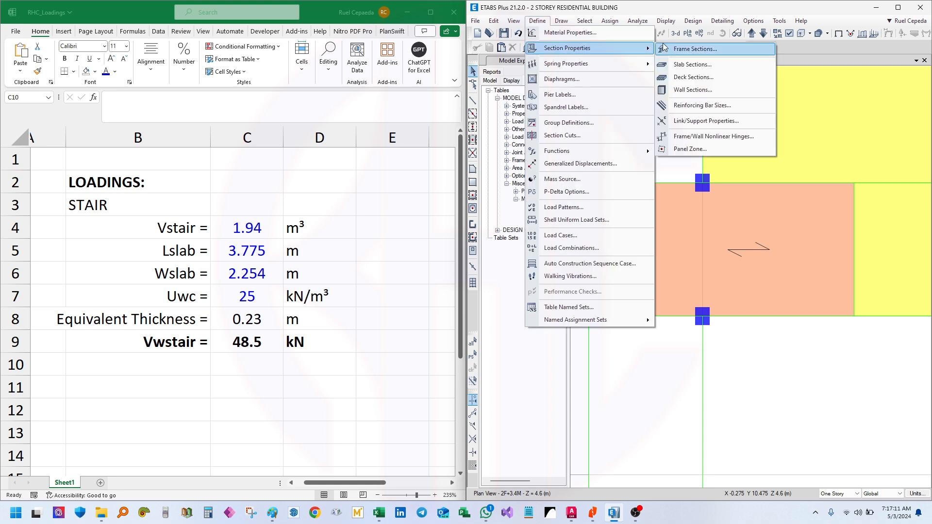
{"action": "left_click", "coordinate": [686, 64]}
{"action": "left_click_drag", "start_coordinate": [423, 179], "coordinate": [526, 62]}
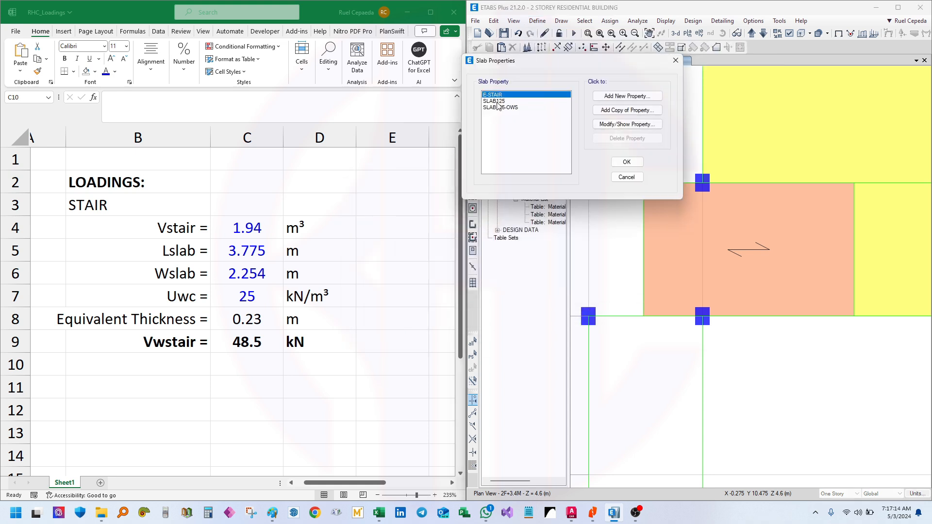
{"action": "left_click", "coordinate": [601, 124]}
{"action": "left_click", "coordinate": [484, 188]}
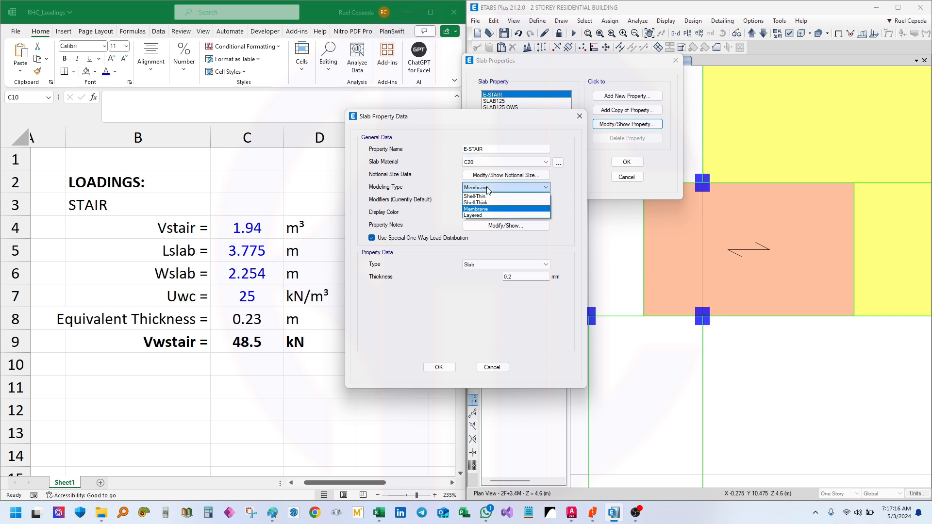
{"action": "left_click", "coordinate": [483, 197]}
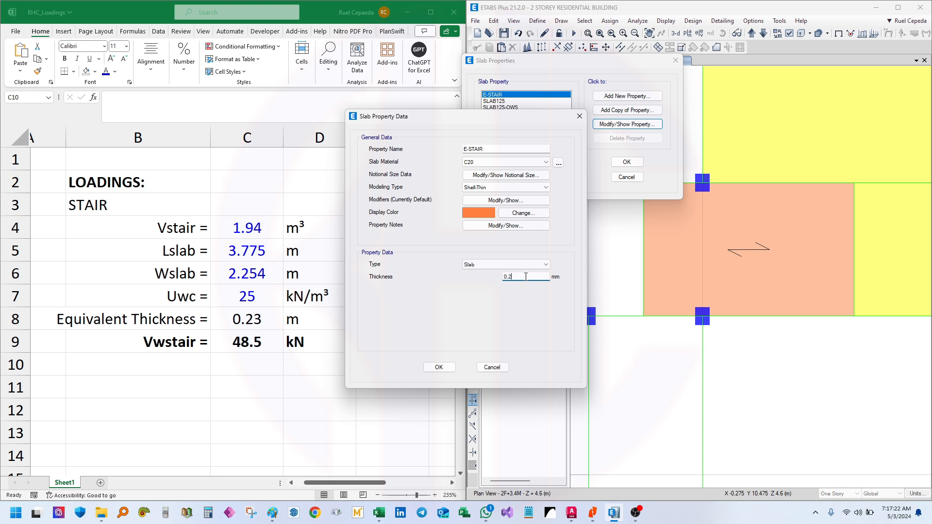
{"action": "left_click", "coordinate": [579, 116]}
{"action": "left_click", "coordinate": [675, 60]}
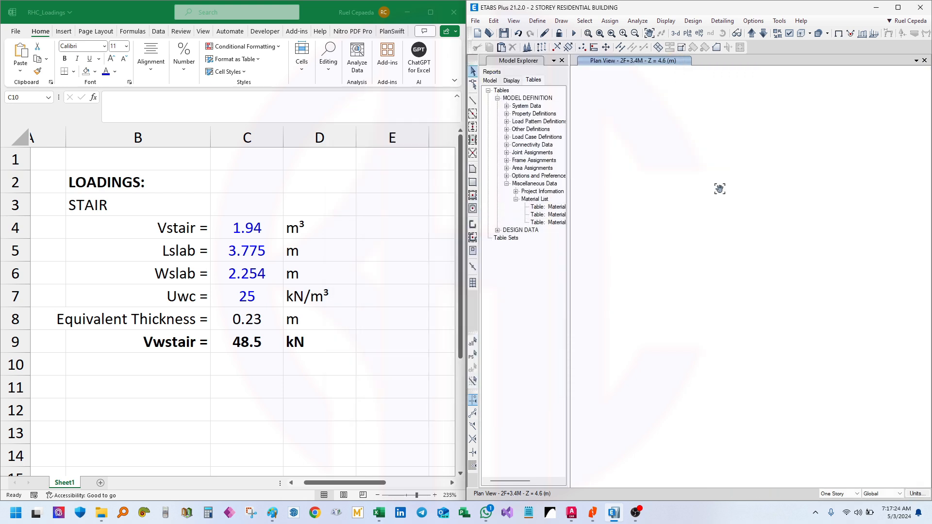
Set the thickness of the E-STAIR slab property to 230 mm and accept the slab properties
{"action": "left_click", "coordinate": [537, 21]}
{"action": "mouse_move", "coordinate": [606, 48]}
{"action": "left_click", "coordinate": [697, 64]}
{"action": "left_click_drag", "start_coordinate": [434, 184], "coordinate": [646, 77]}
{"action": "double_click", "coordinate": [640, 127]}
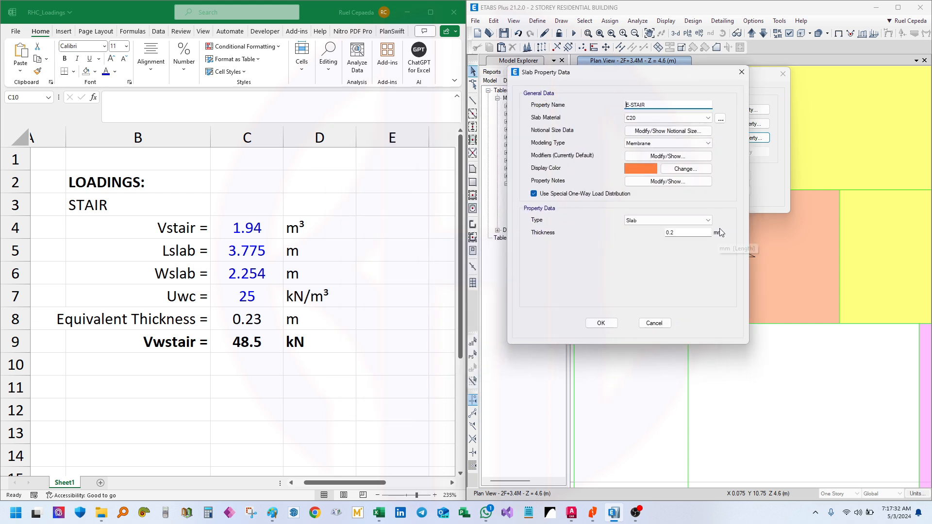
{"action": "double_click", "coordinate": [669, 232]}
{"action": "type", "text": "230"}
{"action": "left_click", "coordinate": [601, 323]}
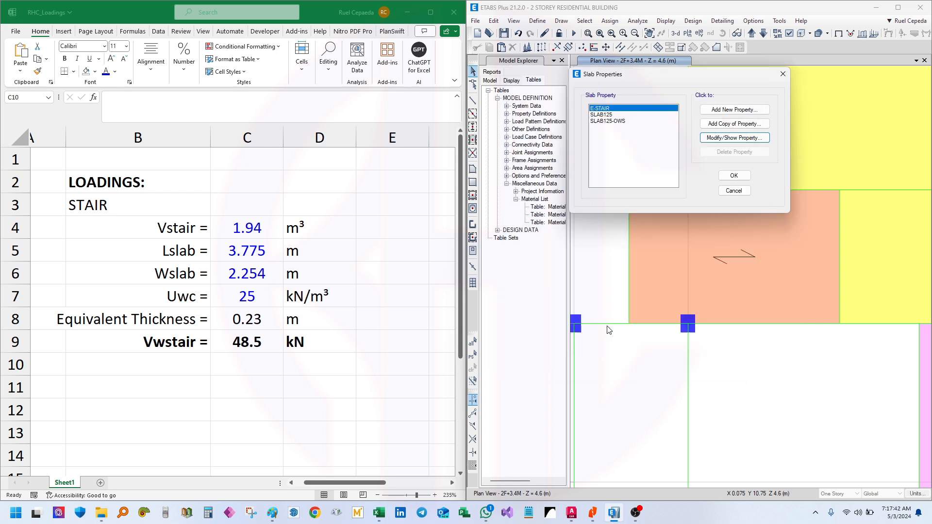
{"action": "left_click", "coordinate": [747, 182]}
Select the stair slab and show the Material List by Object Type table for it, keeping the Excel sheet visible
{"action": "left_click", "coordinate": [717, 286]}
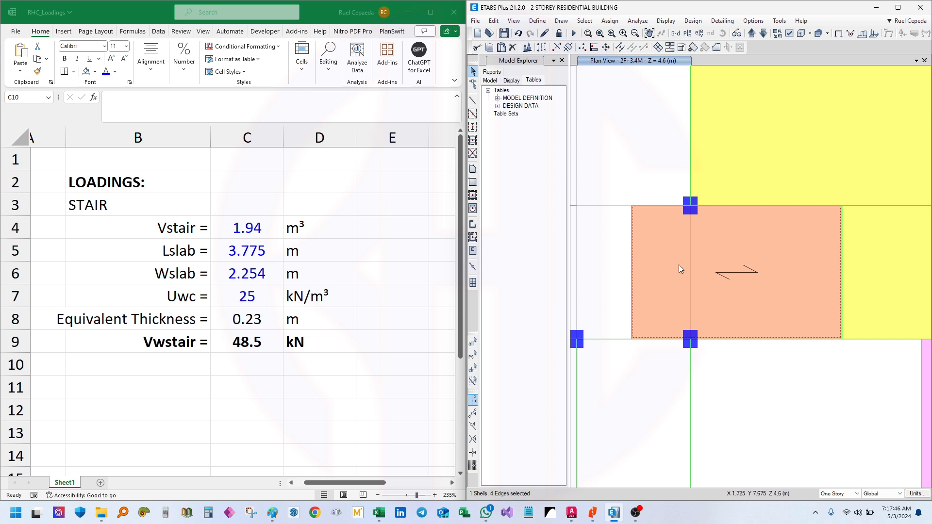
{"action": "left_click_drag", "start_coordinate": [630, 258], "coordinate": [645, 256]}
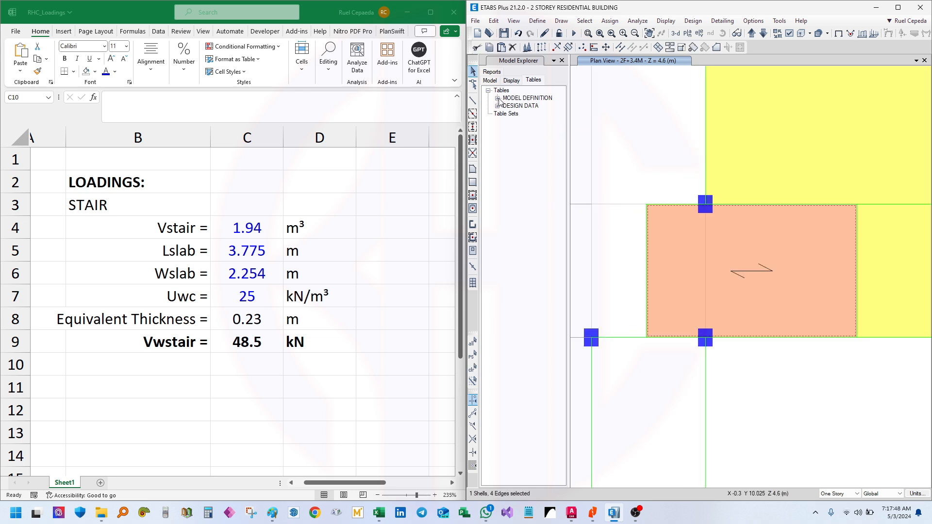
{"action": "left_click", "coordinate": [533, 83]}
{"action": "left_click", "coordinate": [496, 99]}
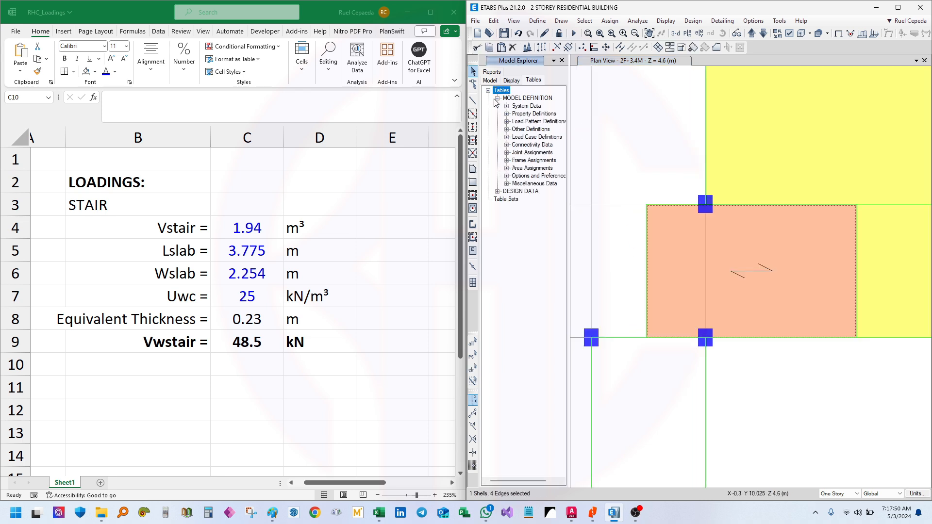
{"action": "left_click", "coordinate": [506, 184]}
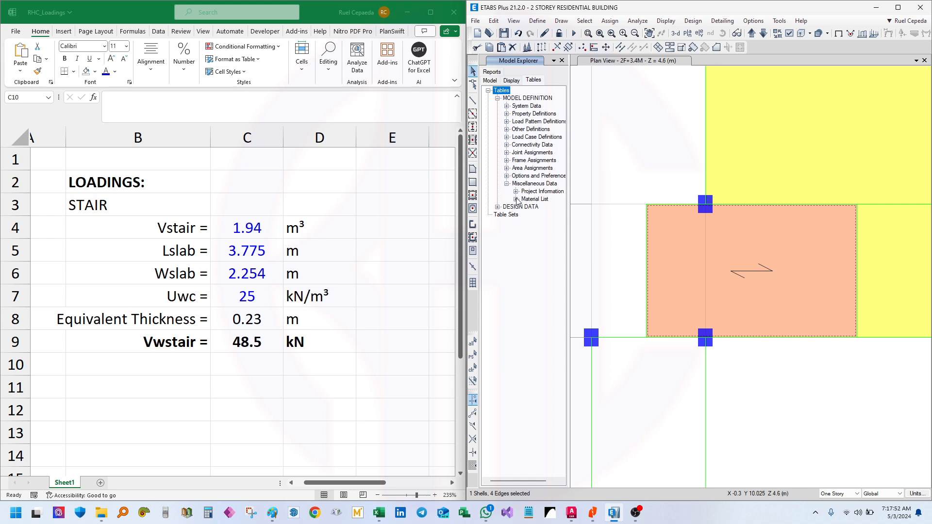
{"action": "left_click", "coordinate": [516, 200]}
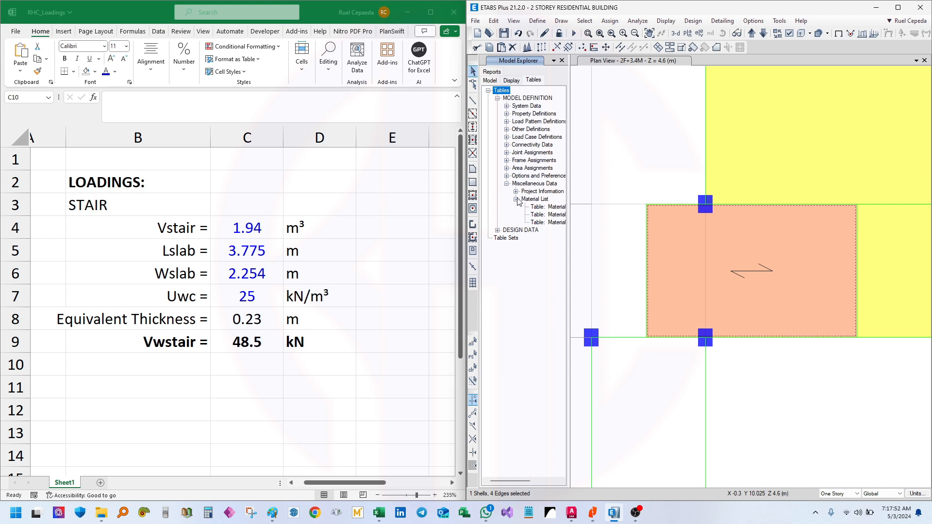
{"action": "right_click", "coordinate": [560, 211]}
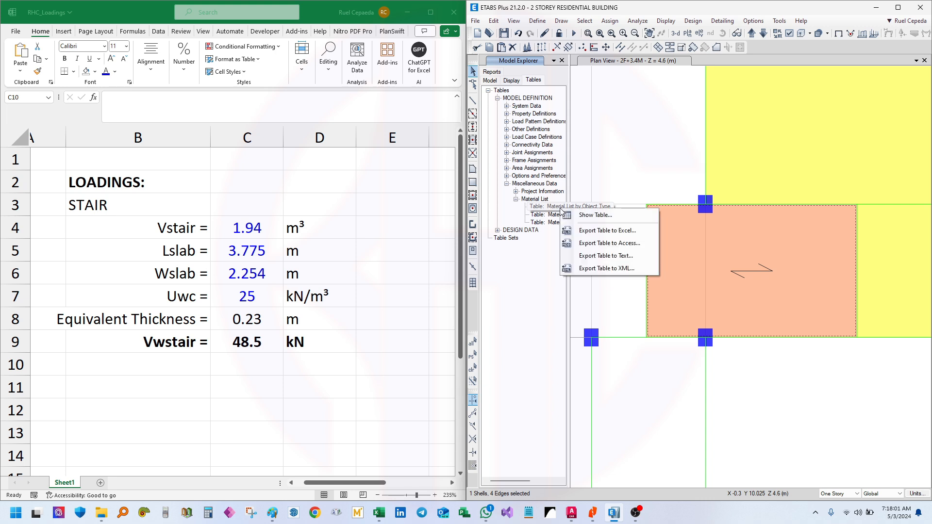
{"action": "left_click", "coordinate": [611, 216]}
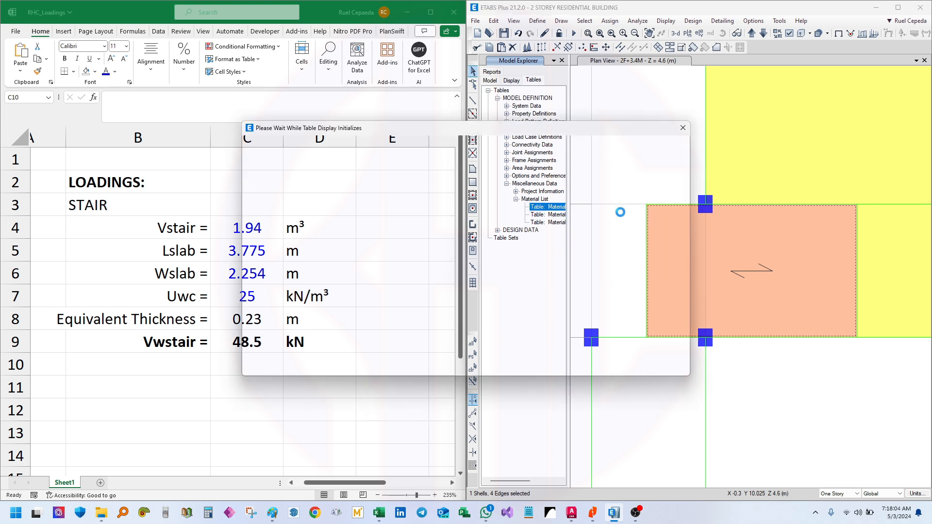
{"action": "left_click_drag", "start_coordinate": [470, 136], "coordinate": [715, 135]}
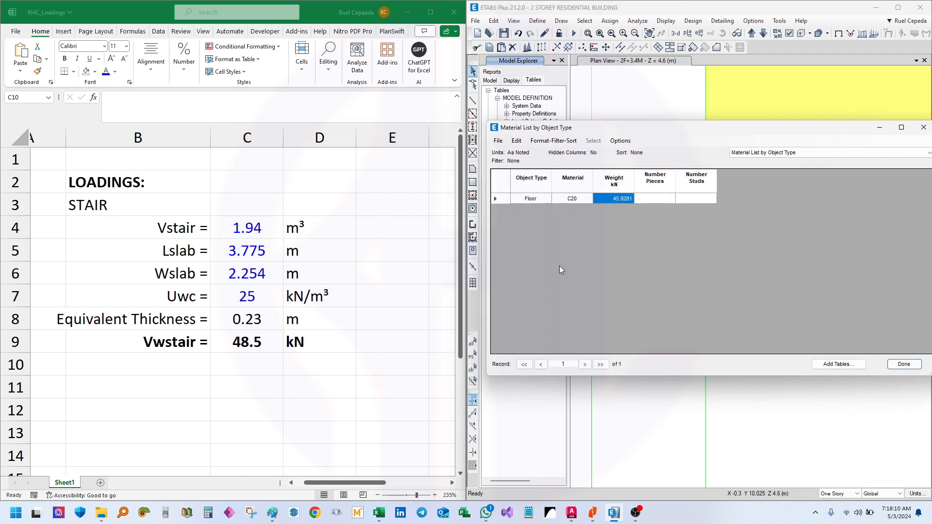
Paste the slab weight 45.9281 from the material list table into Excel cell C10 and close the table
{"action": "left_click", "coordinate": [252, 364]}
{"action": "right_click", "coordinate": [253, 365]}
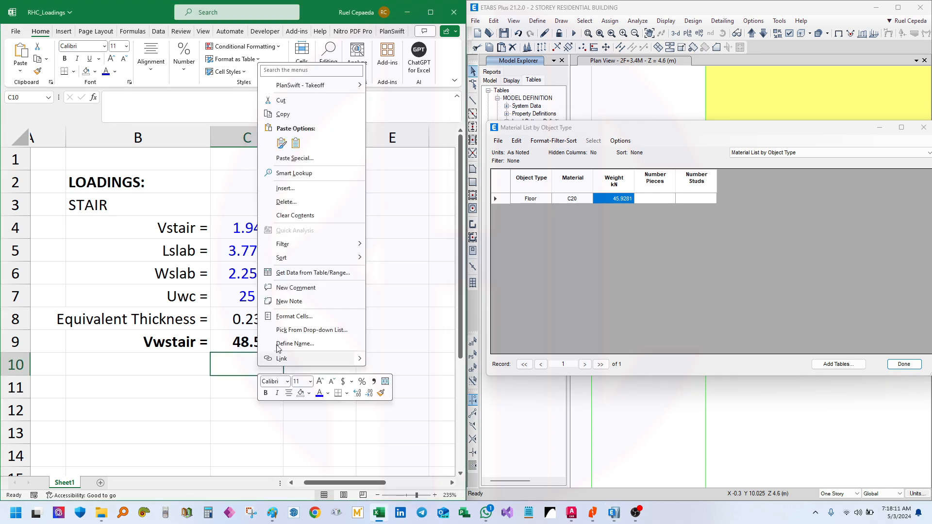
{"action": "left_click", "coordinate": [313, 160]}
{"action": "left_click", "coordinate": [372, 364]}
{"action": "left_click", "coordinate": [224, 402]}
{"action": "left_click", "coordinate": [247, 361]}
{"action": "left_click_drag", "start_coordinate": [778, 125], "coordinate": [654, 123]}
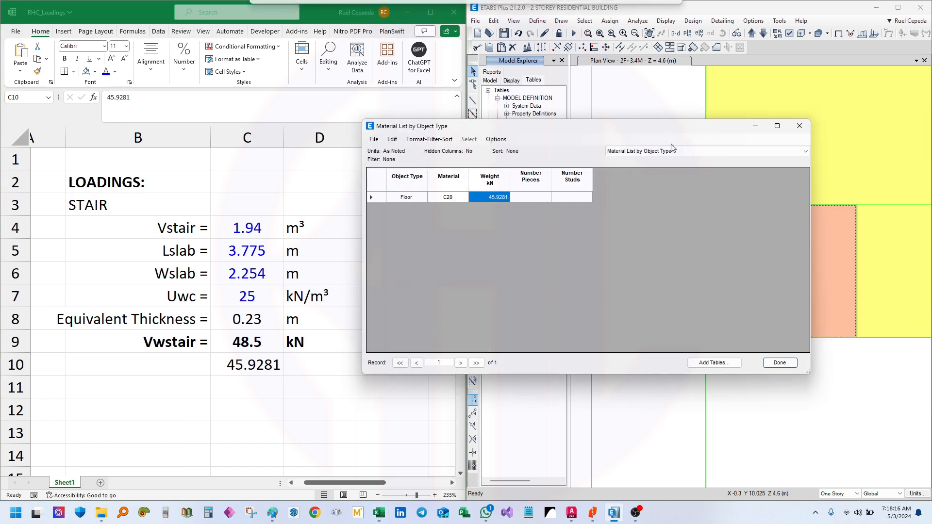
{"action": "left_click", "coordinate": [807, 126]}
{"action": "left_click", "coordinate": [322, 399]}
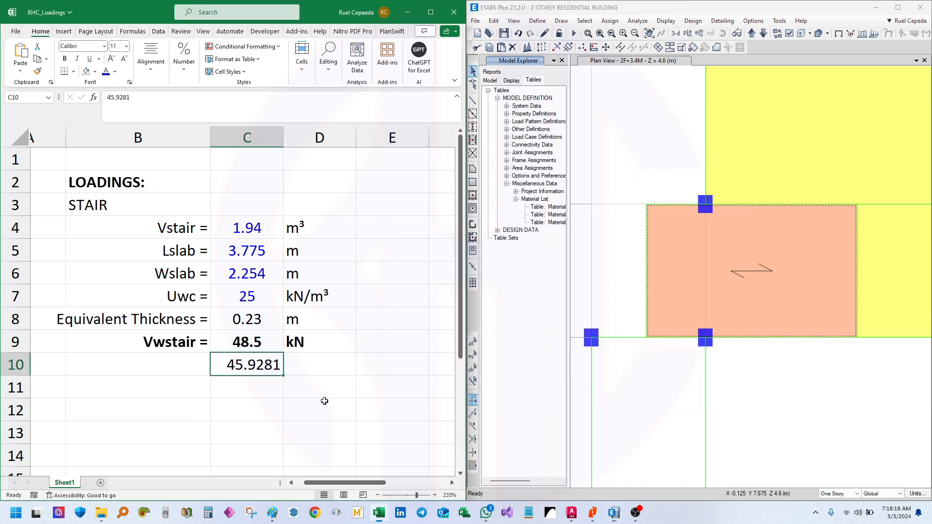
{"action": "left_click", "coordinate": [392, 342]}
{"action": "left_click", "coordinate": [261, 345]}
{"action": "left_click", "coordinate": [260, 322]}
{"action": "left_click", "coordinate": [320, 386]}
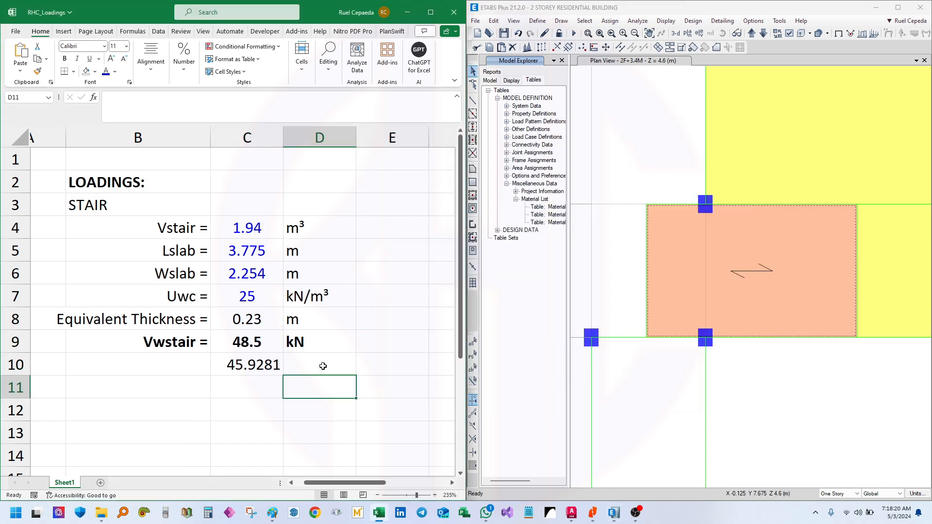
{"action": "left_click", "coordinate": [359, 343]}
Calculate the difference between the hand-calculated and ETABS weights in C11 as C9 minus C10
{"action": "left_click", "coordinate": [260, 388]}
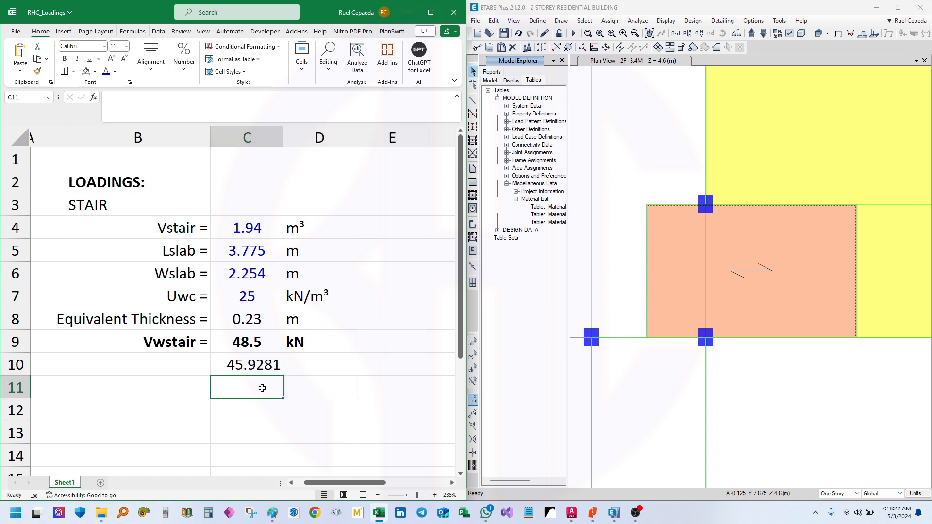
{"action": "type", "text": "="}
{"action": "left_click", "coordinate": [264, 343]}
{"action": "type", "text": "-"}
{"action": "left_click", "coordinate": [253, 370]}
{"action": "key", "text": "Return"}
{"action": "left_click", "coordinate": [268, 437]}
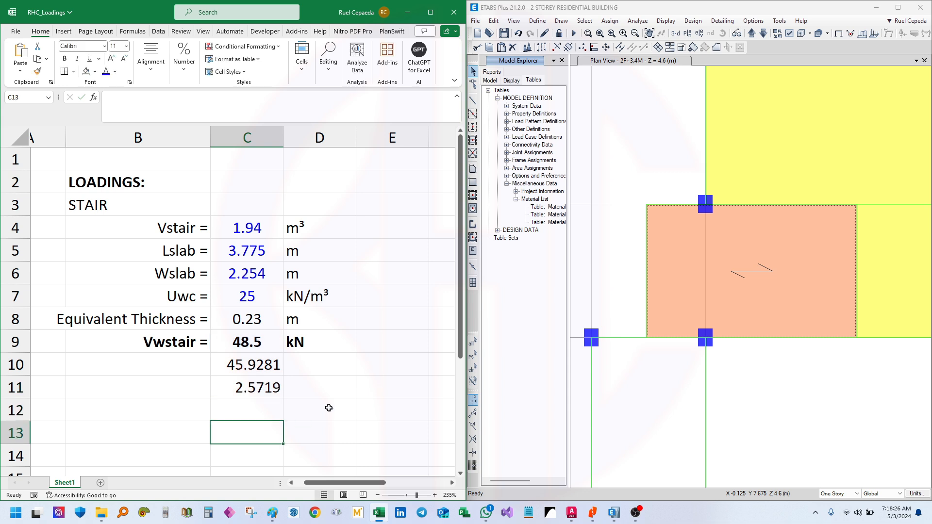
{"action": "left_click", "coordinate": [248, 389]}
{"action": "left_click", "coordinate": [292, 404]}
Return to the ETABS plan view and clear the stair slab selection
{"action": "left_click", "coordinate": [734, 244]}
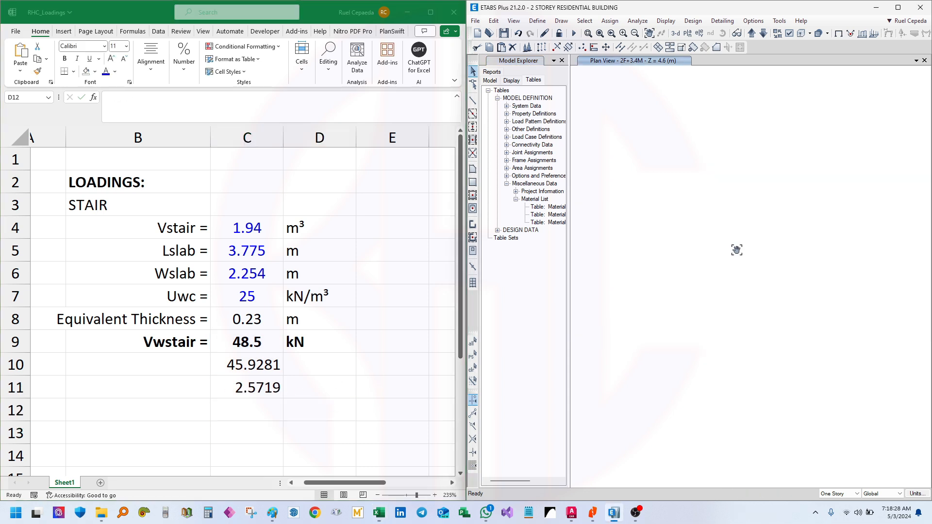
{"action": "left_click_drag", "start_coordinate": [718, 261], "coordinate": [713, 244]}
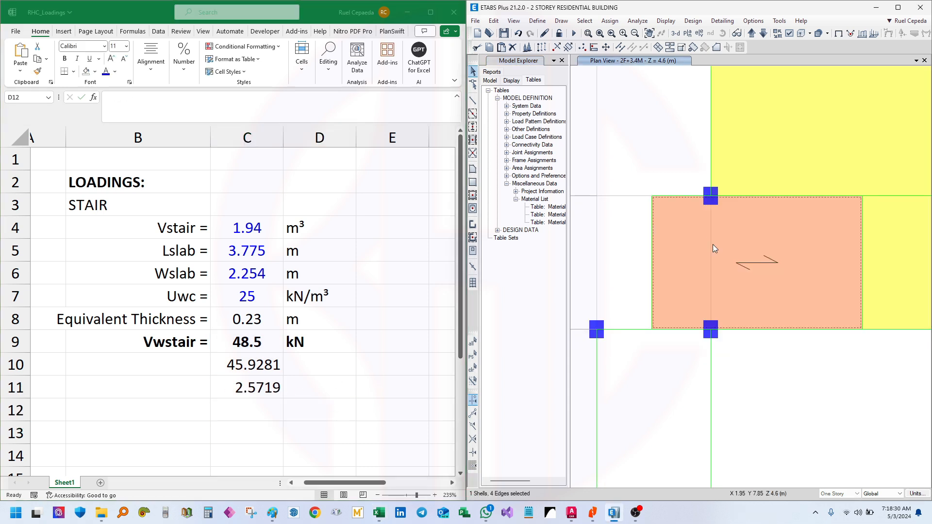
{"action": "left_click", "coordinate": [713, 243]}
Check the Excel equivalent thickness in C8 at three decimals and restore its display to two decimals
{"action": "left_click", "coordinate": [326, 406]}
{"action": "left_click", "coordinate": [266, 318]}
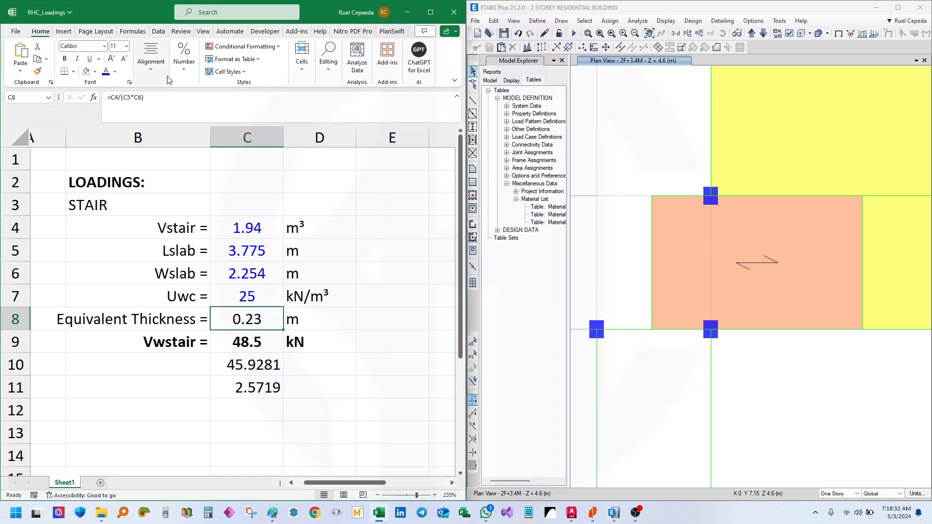
{"action": "left_click", "coordinate": [186, 83]}
{"action": "left_click", "coordinate": [230, 113]}
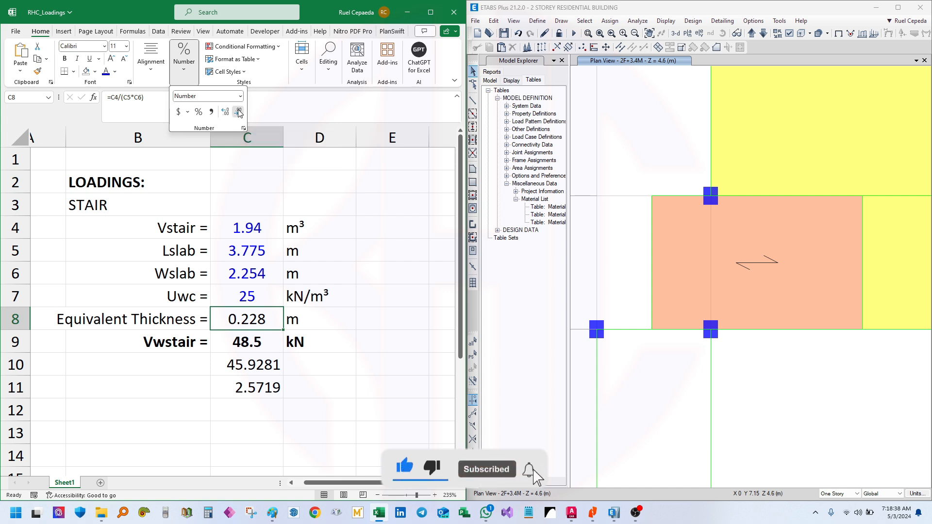
{"action": "left_click", "coordinate": [238, 113]}
{"action": "left_click", "coordinate": [357, 403]}
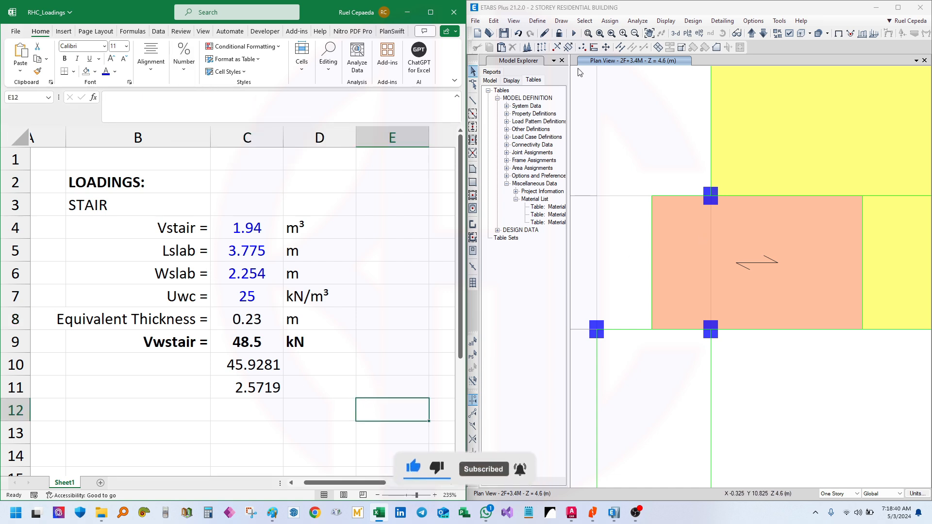
Inspect the stair slab's assignments in its ETABS slab information and close the dialog
{"action": "left_click", "coordinate": [534, 21]}
{"action": "right_click", "coordinate": [752, 257]}
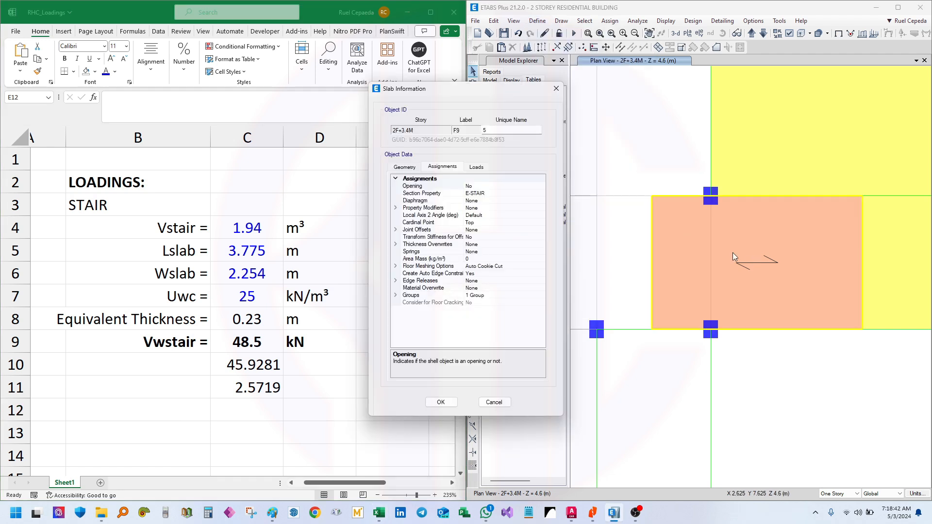
{"action": "left_click", "coordinate": [556, 89]}
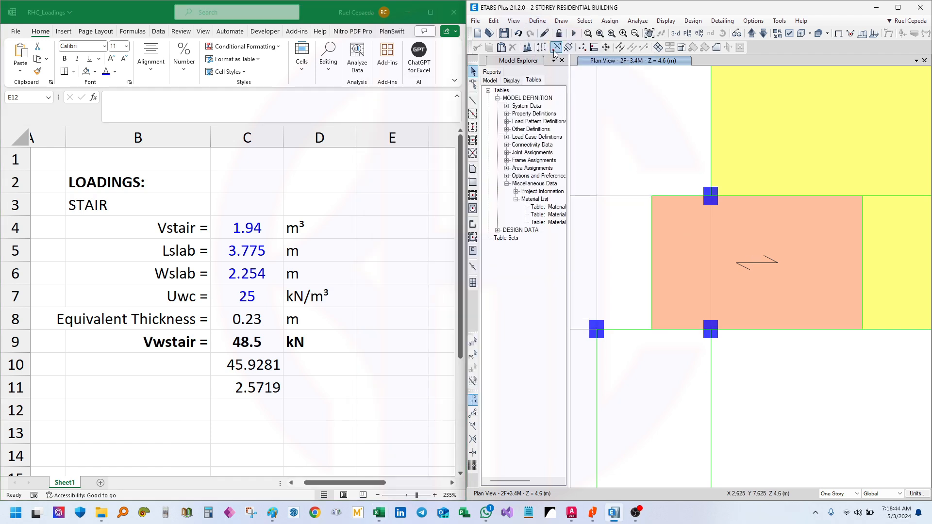
{"action": "left_click", "coordinate": [537, 21]}
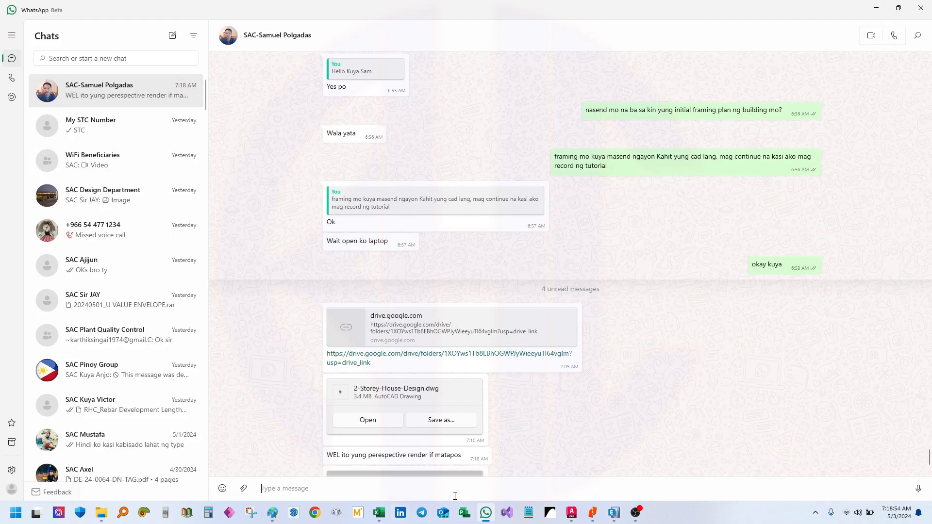
Switch to WhatsApp, reply "okay kuya" in the open chat, and open the received house perspective render
{"action": "type", "text": "okay kuya"}
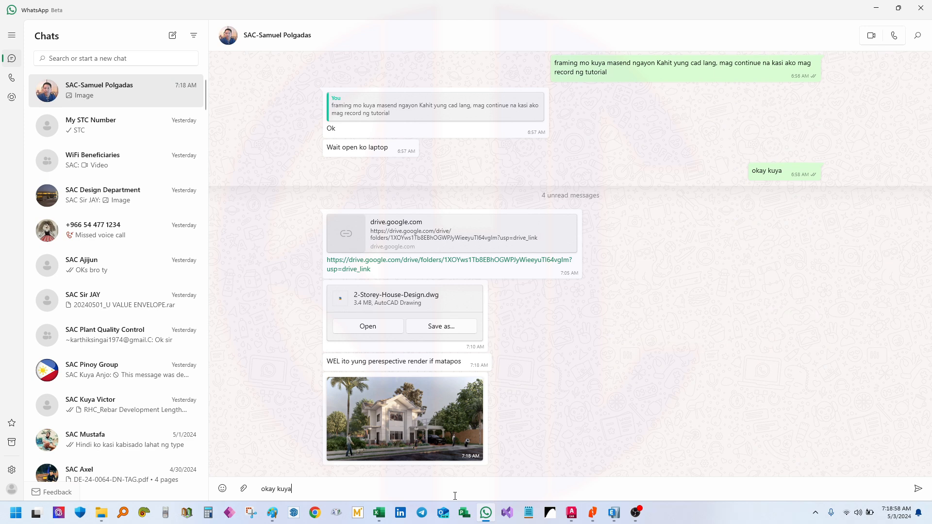
{"action": "key", "text": "Return"}
{"action": "left_click", "coordinate": [414, 391]}
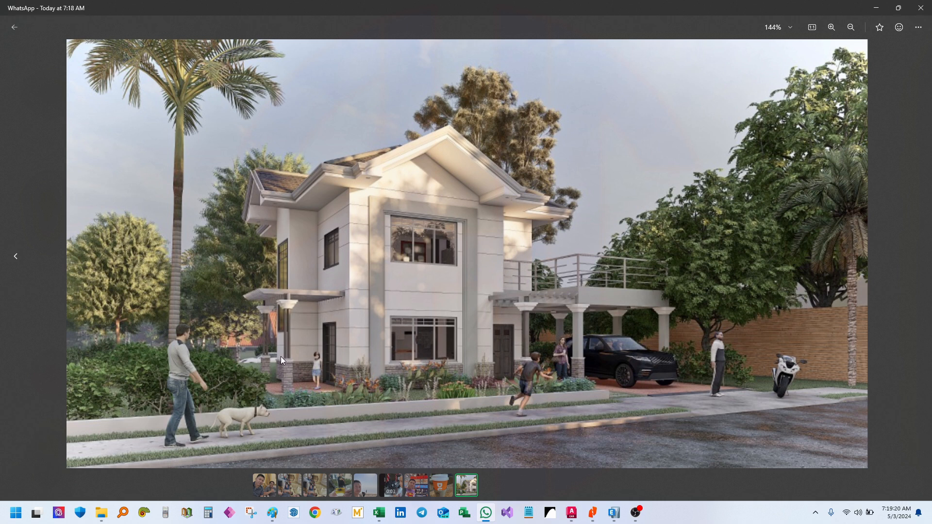
Examine the enlarged house render, comparing the side canopy and its columns with the carport and its roof deck
{"action": "scroll", "coordinate": [281, 357], "scroll_direction": "up", "scroll_amount": 3}
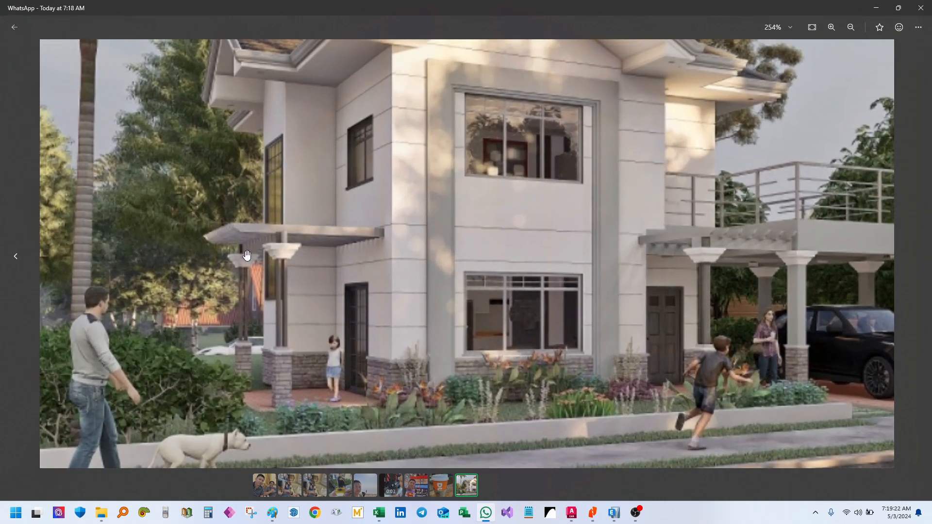
{"action": "left_click_drag", "start_coordinate": [642, 180], "coordinate": [443, 189]}
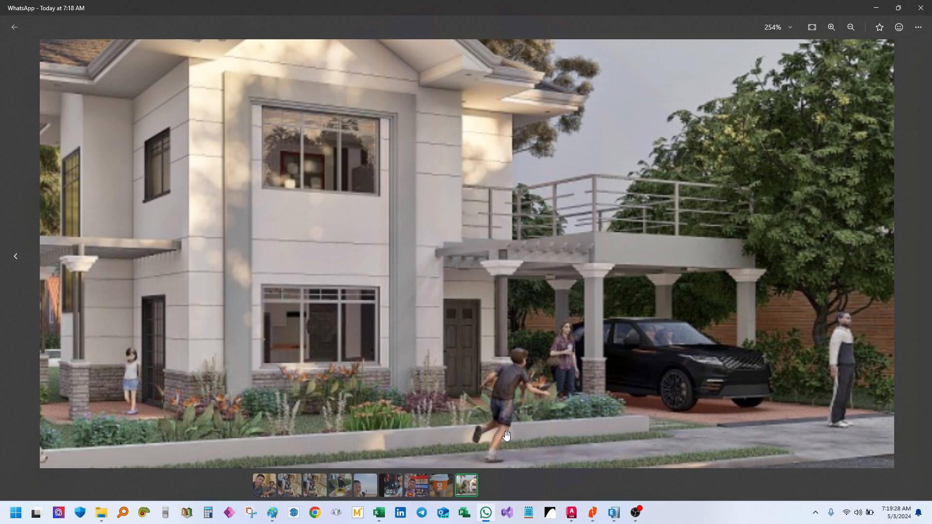
{"action": "left_click_drag", "start_coordinate": [505, 251], "coordinate": [489, 232]}
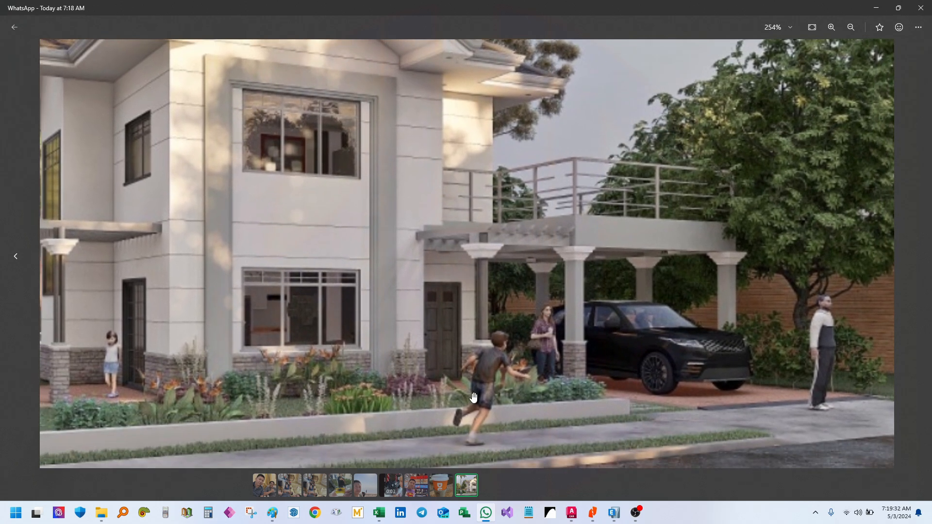
{"action": "left_click_drag", "start_coordinate": [424, 316], "coordinate": [487, 346]}
{"action": "left_click_drag", "start_coordinate": [596, 312], "coordinate": [587, 267]}
{"action": "left_click_drag", "start_coordinate": [487, 258], "coordinate": [487, 272]}
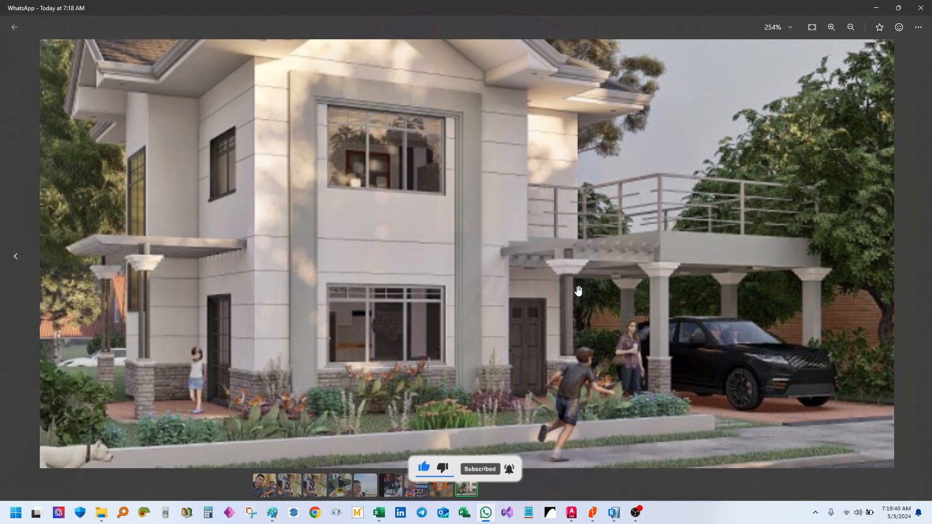
{"action": "left_click_drag", "start_coordinate": [569, 296], "coordinate": [451, 237]}
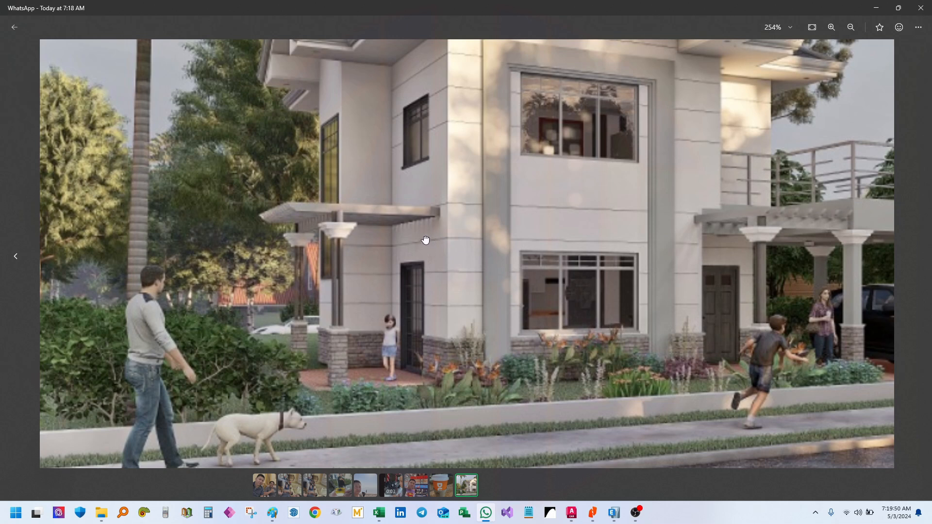
{"action": "left_click_drag", "start_coordinate": [425, 241], "coordinate": [419, 244]}
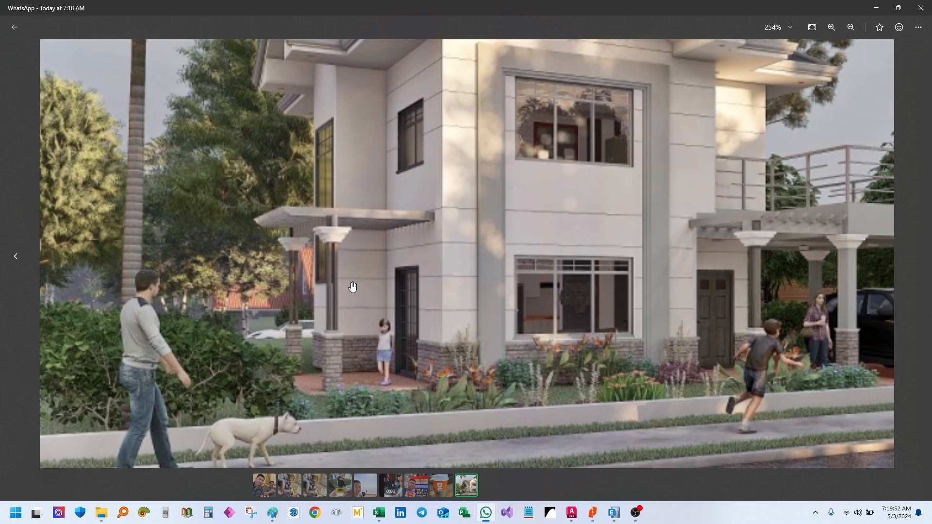
{"action": "left_click_drag", "start_coordinate": [553, 156], "coordinate": [482, 177]}
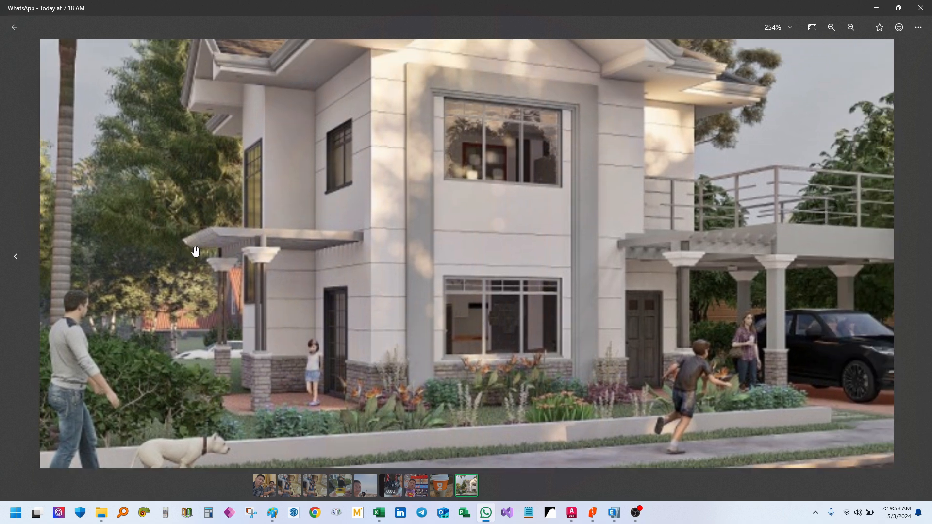
{"action": "left_click_drag", "start_coordinate": [770, 232], "coordinate": [595, 243]}
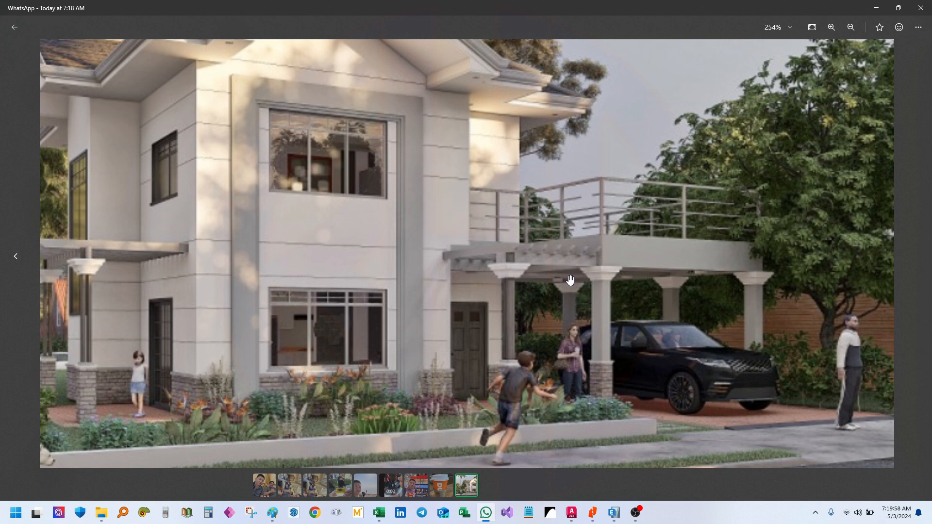
Switch to ETABS, maximize its window, and show the model in 3-D view
{"action": "mouse_move", "coordinate": [613, 513]}
{"action": "left_click", "coordinate": [586, 471]}
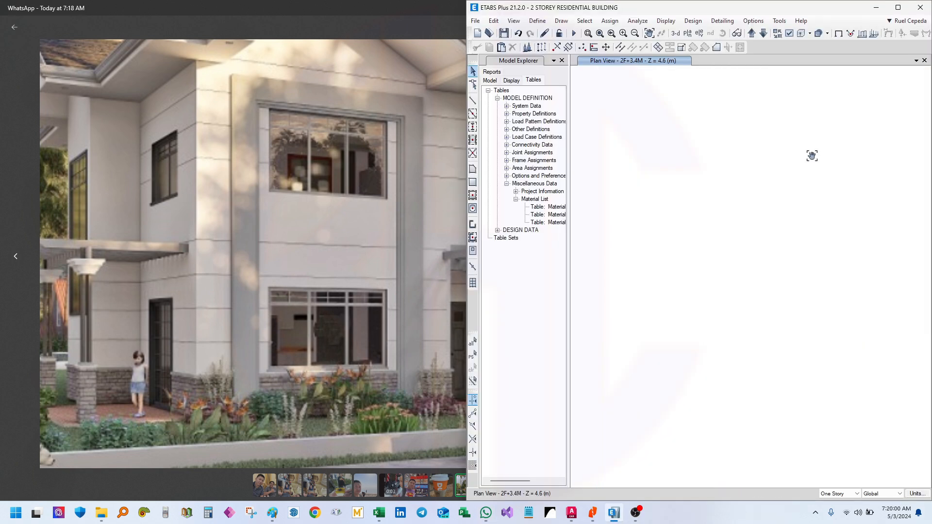
{"action": "left_click", "coordinate": [897, 7]}
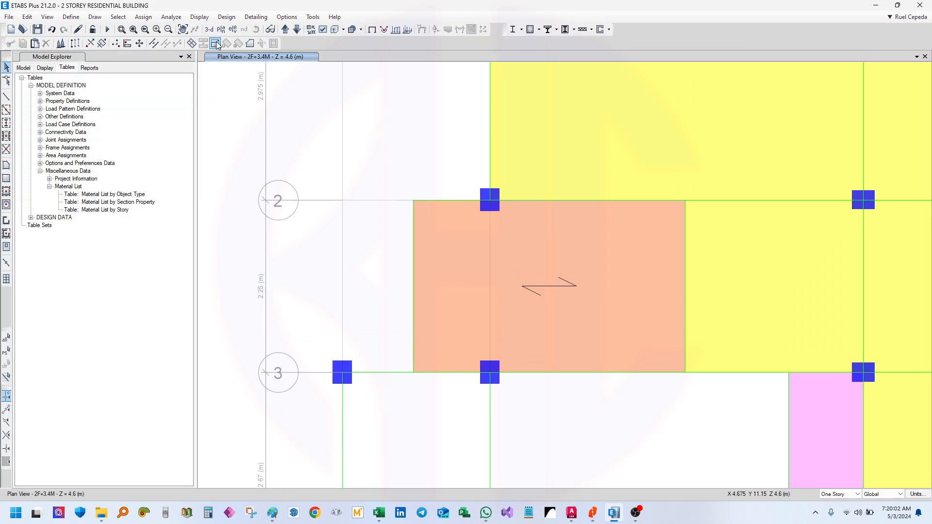
{"action": "left_click", "coordinate": [208, 29]}
Select the frames of the freestanding front column outside the floor slab and delete them
{"action": "left_click_drag", "start_coordinate": [686, 306], "coordinate": [646, 361]}
{"action": "left_click_drag", "start_coordinate": [650, 402], "coordinate": [629, 354]}
{"action": "key", "text": "Delete"}
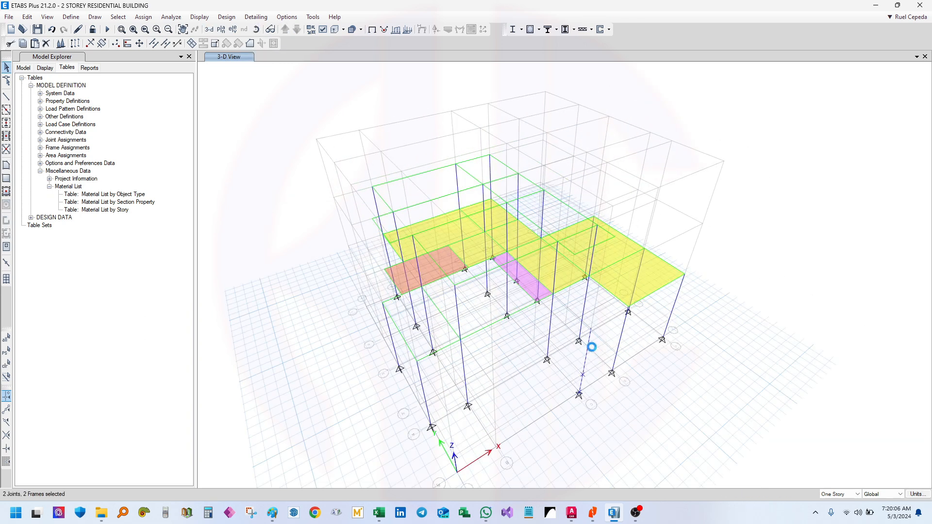
Display the 2F+3.4M plan view and check the section property and other assignments of the orange stair slab
{"action": "left_click_drag", "start_coordinate": [554, 334], "coordinate": [595, 312]}
{"action": "left_click_drag", "start_coordinate": [476, 353], "coordinate": [486, 332]}
{"action": "scroll", "coordinate": [446, 343], "scroll_direction": "up", "scroll_amount": 5}
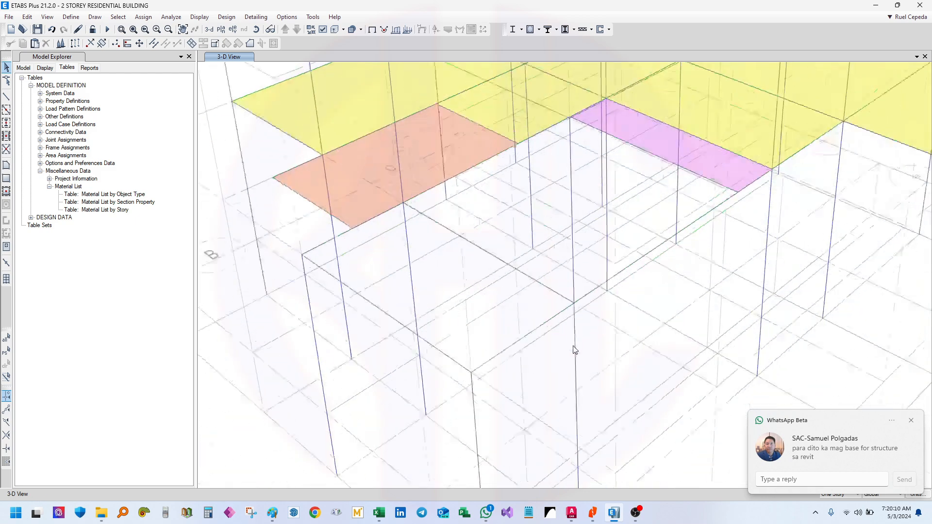
{"action": "scroll", "coordinate": [488, 338], "scroll_direction": "down", "scroll_amount": 5}
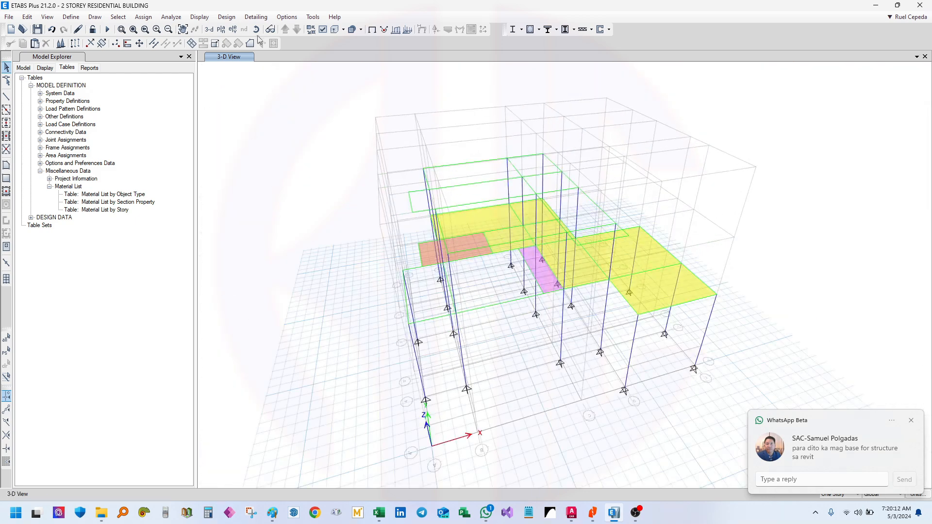
{"action": "left_click", "coordinate": [222, 30]}
{"action": "left_click", "coordinate": [426, 244]}
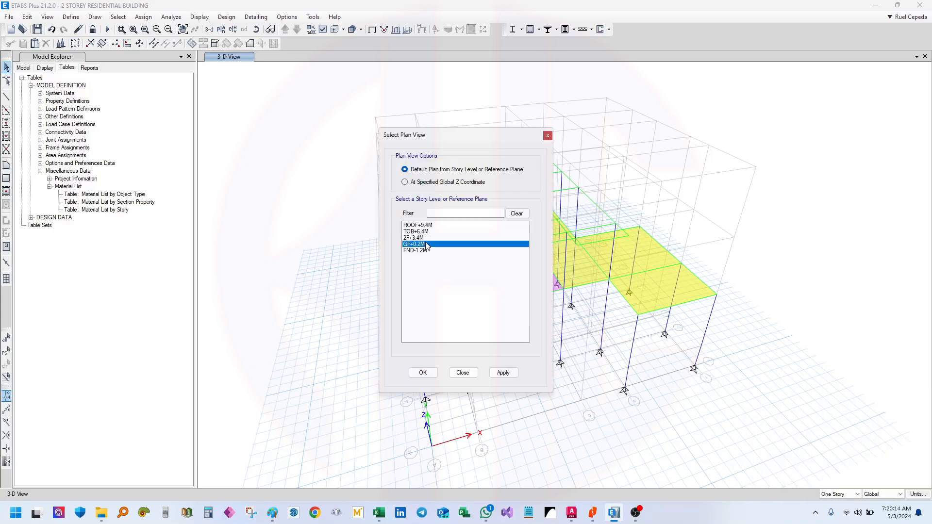
{"action": "left_click", "coordinate": [422, 373]}
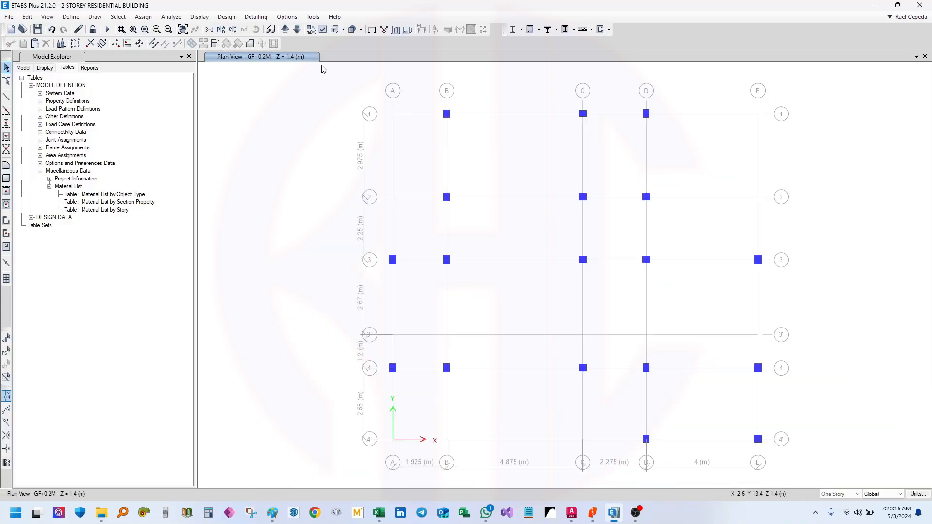
{"action": "left_click", "coordinate": [285, 30]}
{"action": "scroll", "coordinate": [412, 244], "scroll_direction": "up", "scroll_amount": 3}
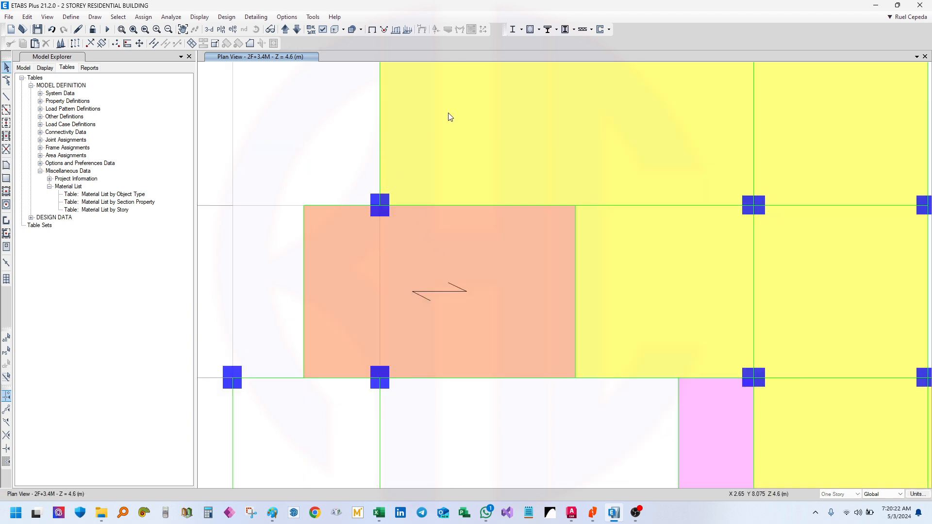
{"action": "right_click", "coordinate": [471, 264]}
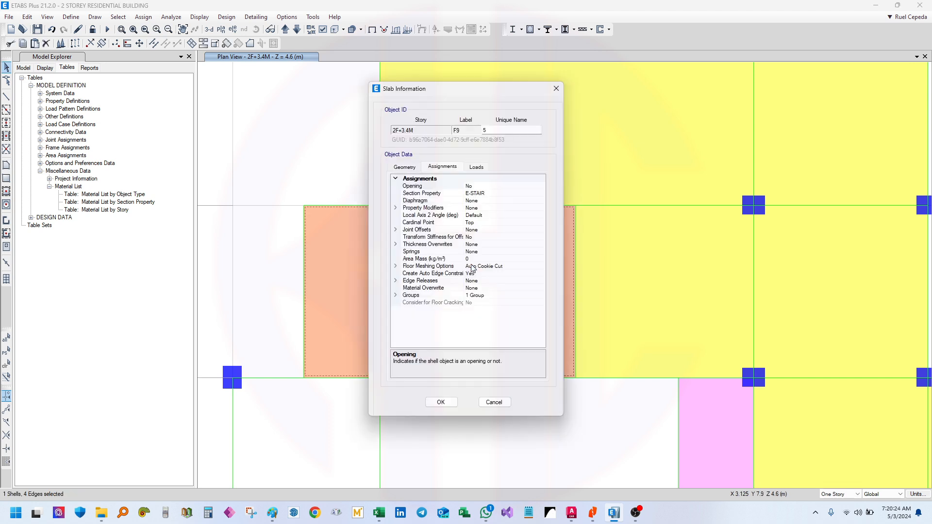
{"action": "left_click", "coordinate": [555, 89]}
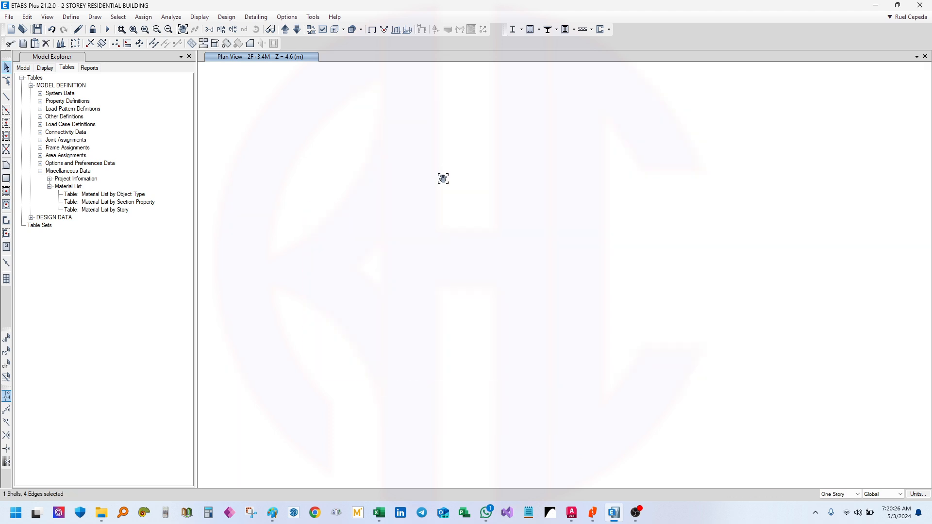
Place ETABS and the RHC_Loadings Excel workbook side by side, check the Vstair formula, and bring the whole stair slab into view
{"action": "key", "text": "super+Right"}
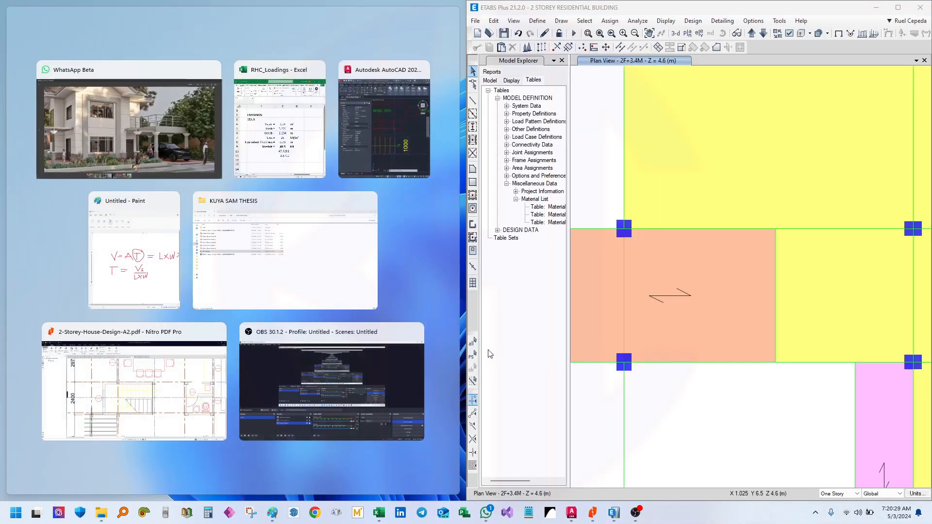
{"action": "left_click", "coordinate": [280, 126]}
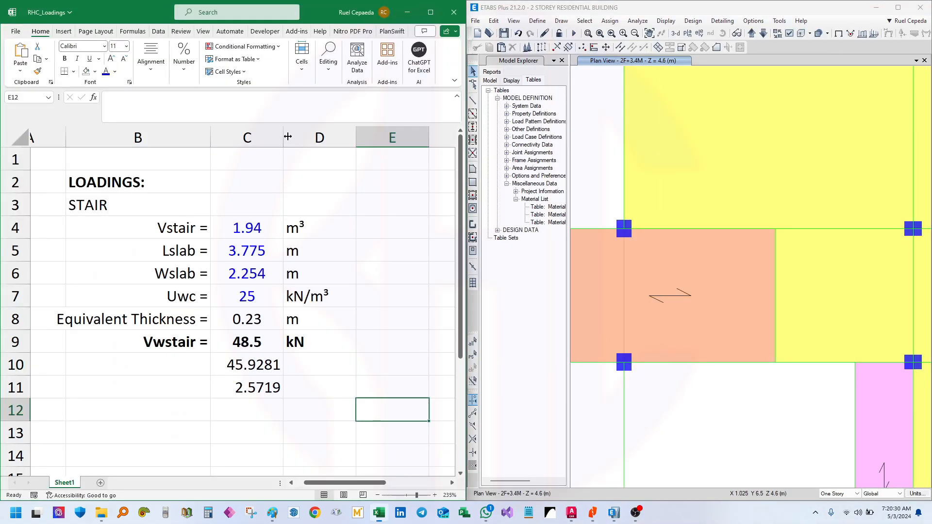
{"action": "left_click", "coordinate": [248, 229]}
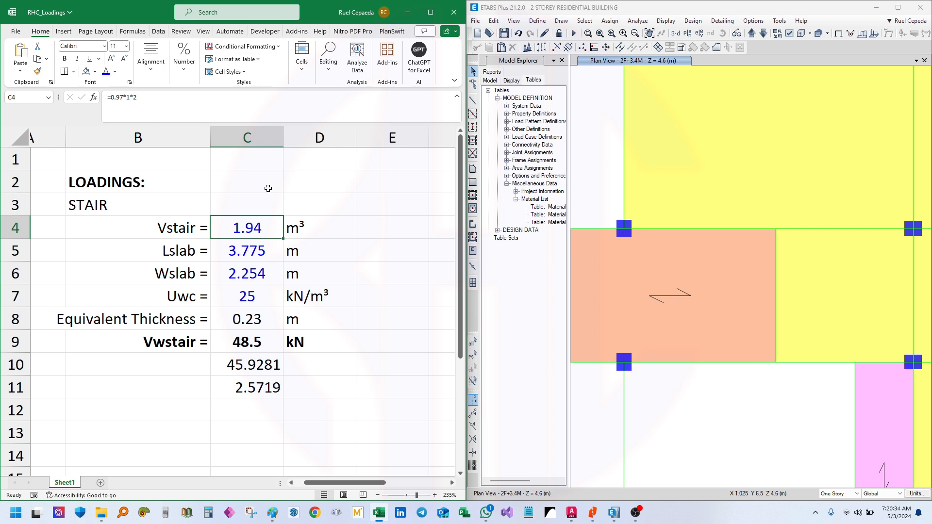
{"action": "left_click", "coordinate": [362, 266]}
{"action": "left_click_drag", "start_coordinate": [651, 224], "coordinate": [693, 225]}
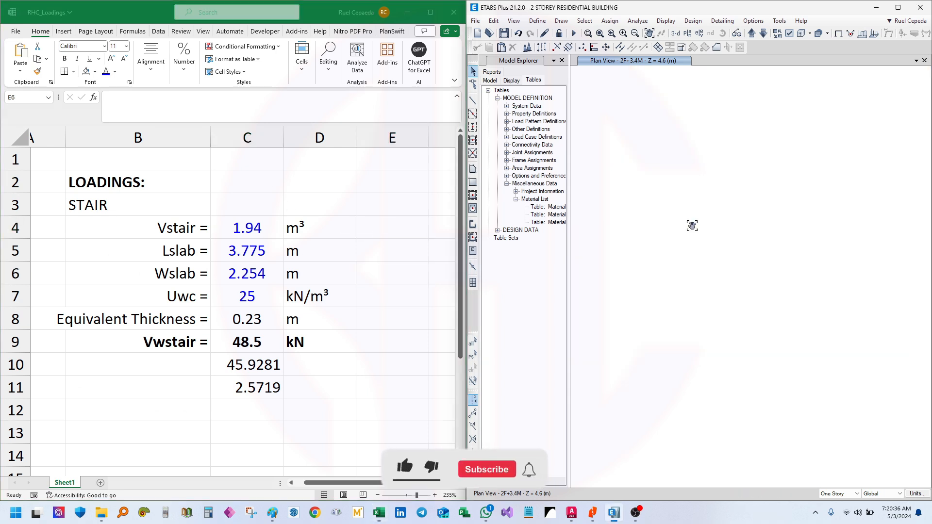
Measure the stair slab's length between its corner joints and set Lslab to 3.55 m in the stair loadings
{"action": "left_click", "coordinate": [513, 21]}
{"action": "mouse_move", "coordinate": [621, 204]}
{"action": "left_click", "coordinate": [683, 199]}
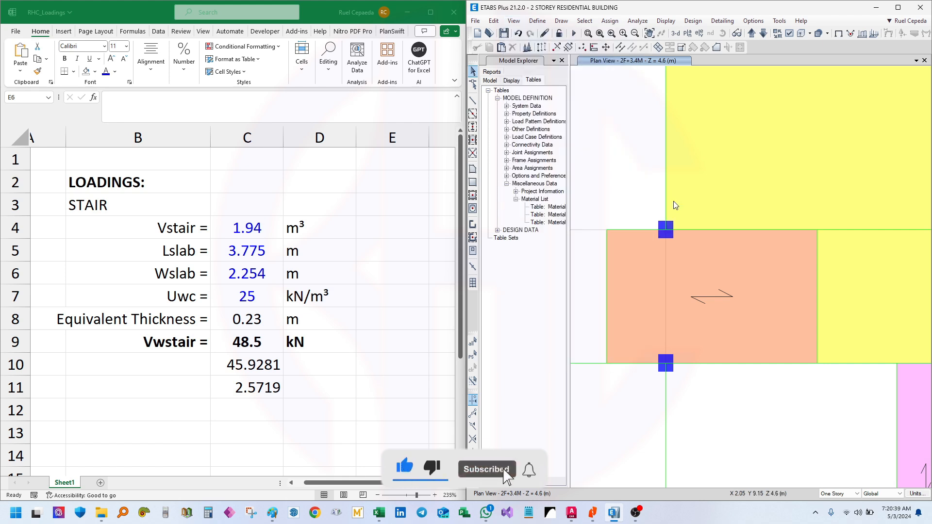
{"action": "left_click", "coordinate": [607, 230]}
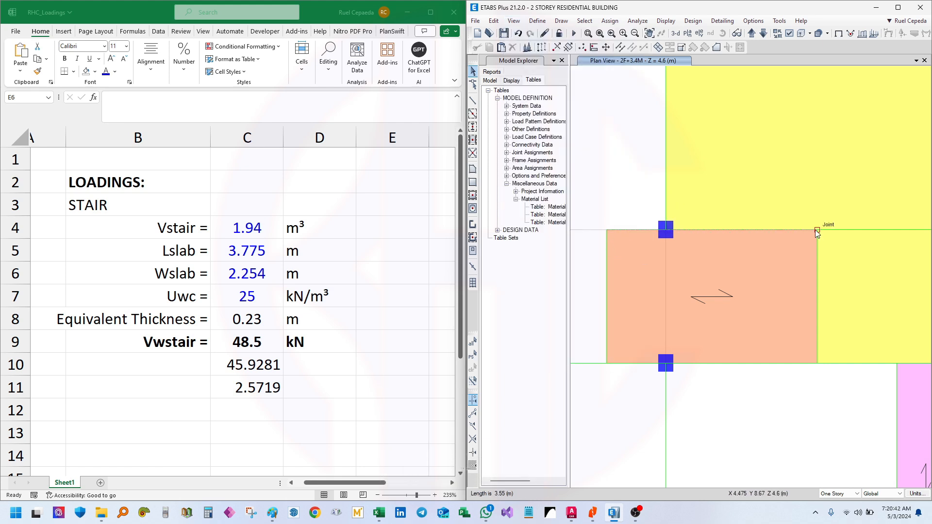
{"action": "left_click", "coordinate": [815, 230]}
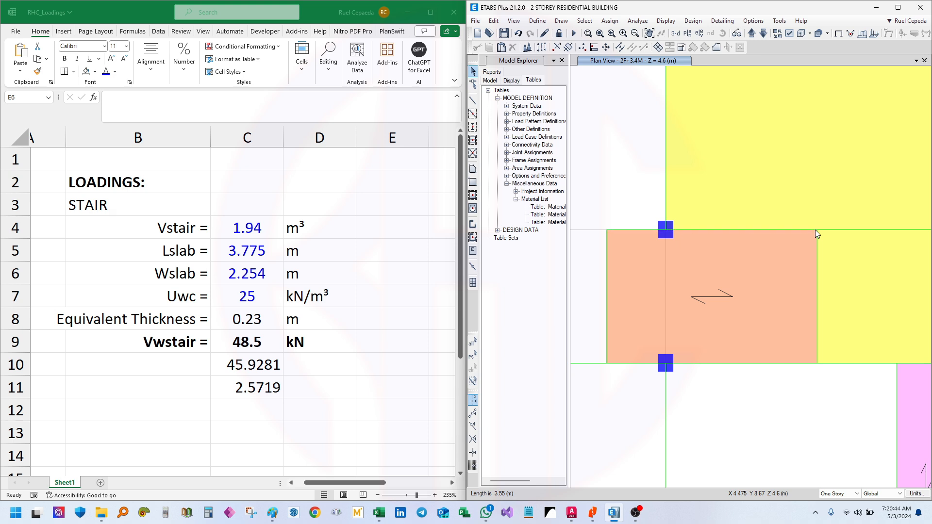
{"action": "left_click", "coordinate": [235, 253]}
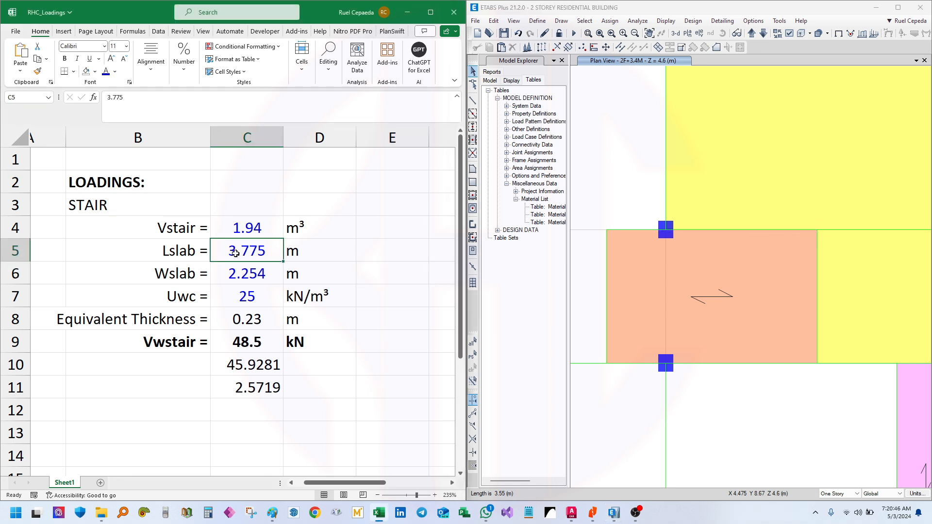
{"action": "type", "text": "3.55"}
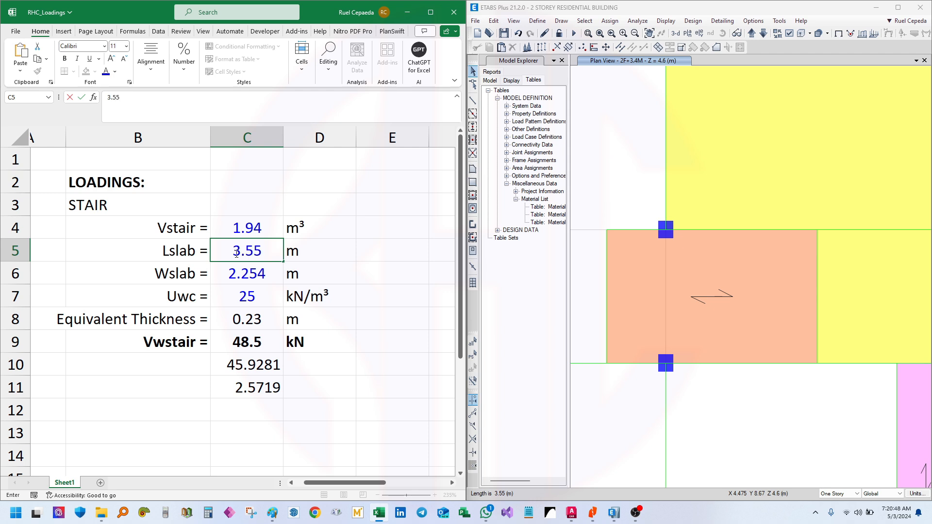
{"action": "key", "text": "Return"}
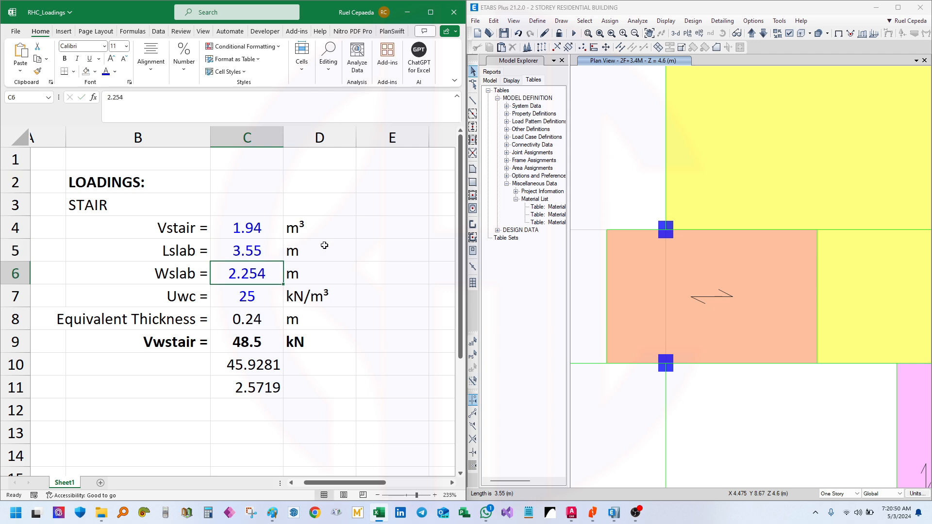
Measure the stair slab's width between its corner joints and set Wslab to 2.25 m in the stair loadings
{"action": "left_click", "coordinate": [514, 22]}
{"action": "left_click", "coordinate": [514, 21]}
{"action": "mouse_move", "coordinate": [622, 198]}
{"action": "left_click", "coordinate": [688, 199]}
{"action": "left_click", "coordinate": [606, 363]}
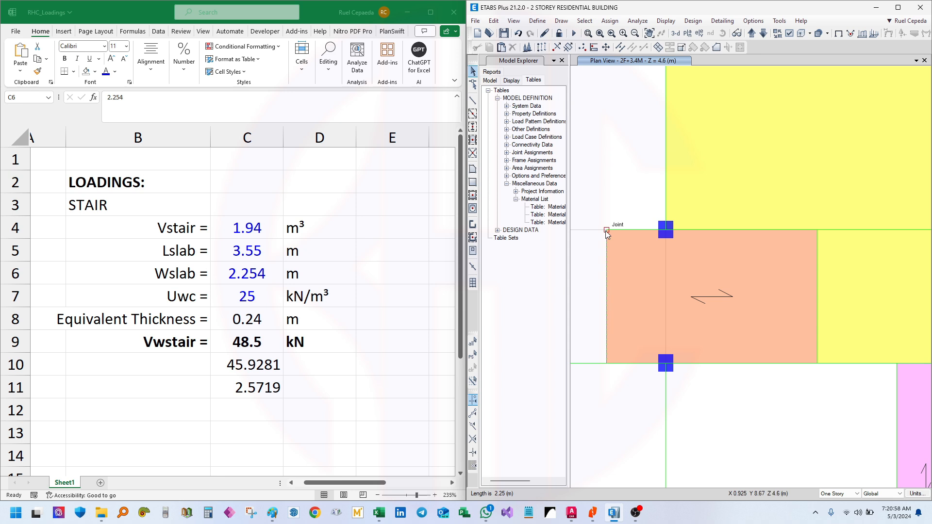
{"action": "left_click", "coordinate": [334, 307]}
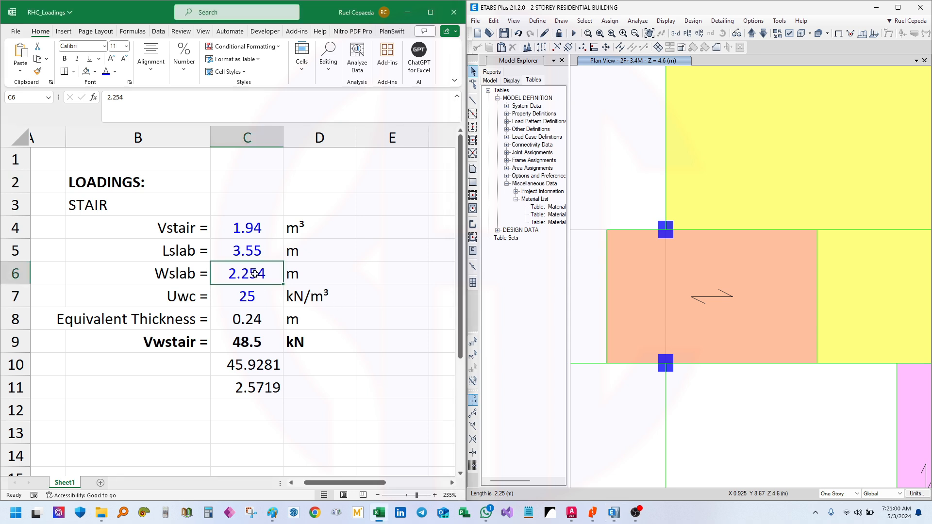
{"action": "type", "text": "2.25"}
{"action": "key", "text": "Return"}
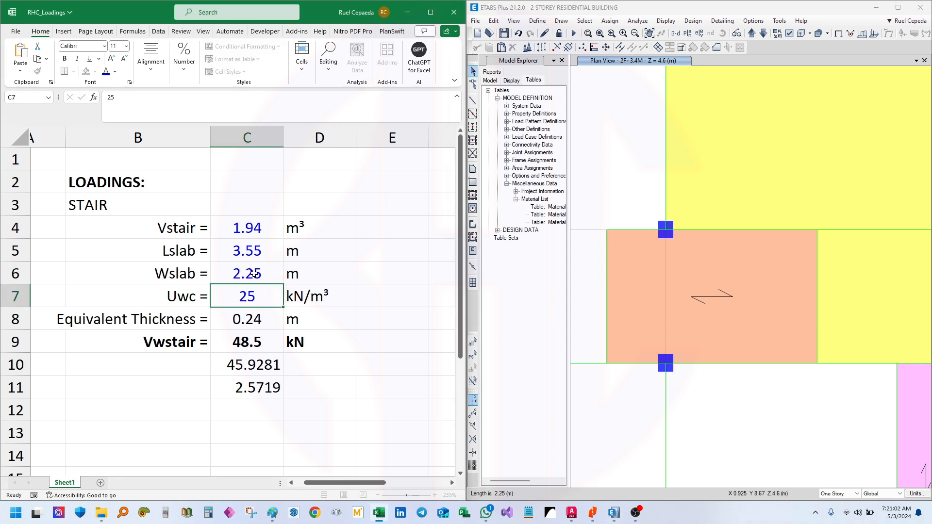
{"action": "left_click", "coordinate": [367, 364]}
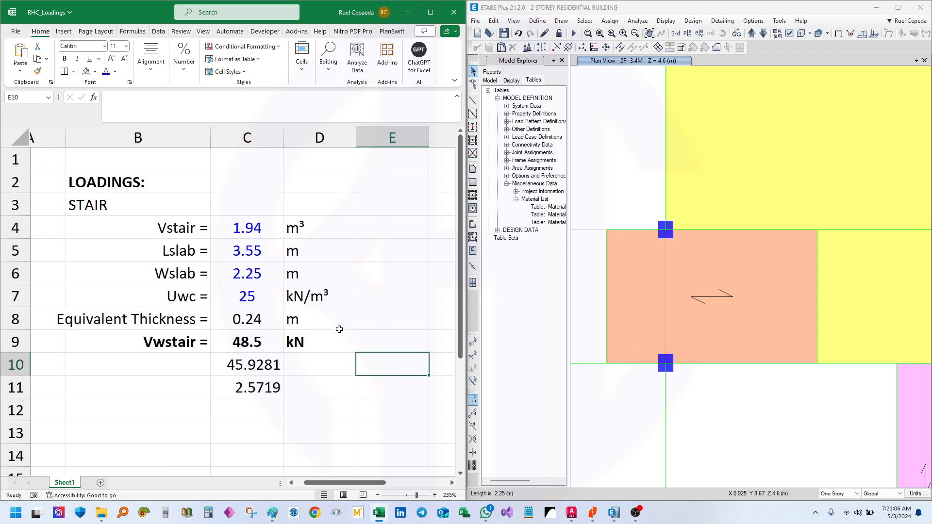
Check the Equivalent Thickness formula and set the E-STAIR slab property's thickness to 240 mm in ETABS
{"action": "left_click", "coordinate": [249, 319]}
{"action": "left_click", "coordinate": [360, 411]}
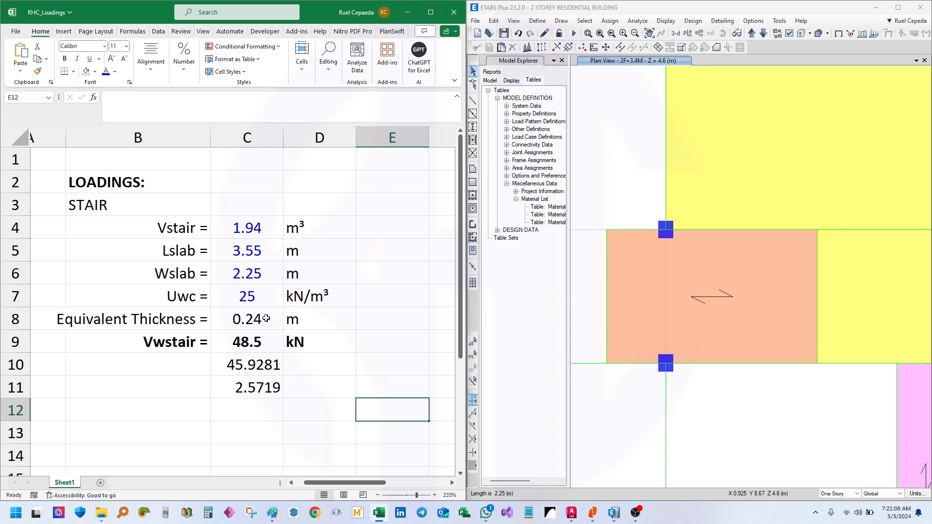
{"action": "left_click", "coordinate": [266, 319]}
{"action": "left_click", "coordinate": [537, 21]}
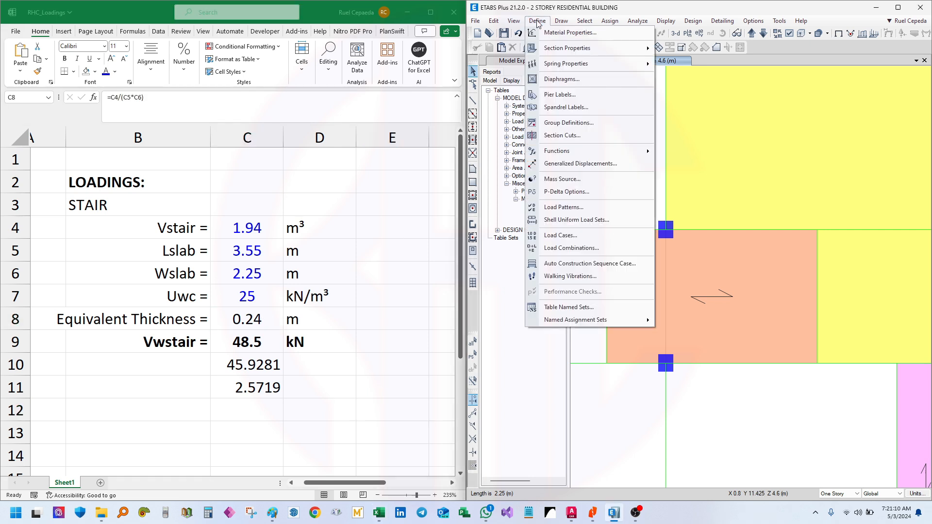
{"action": "mouse_move", "coordinate": [606, 48]}
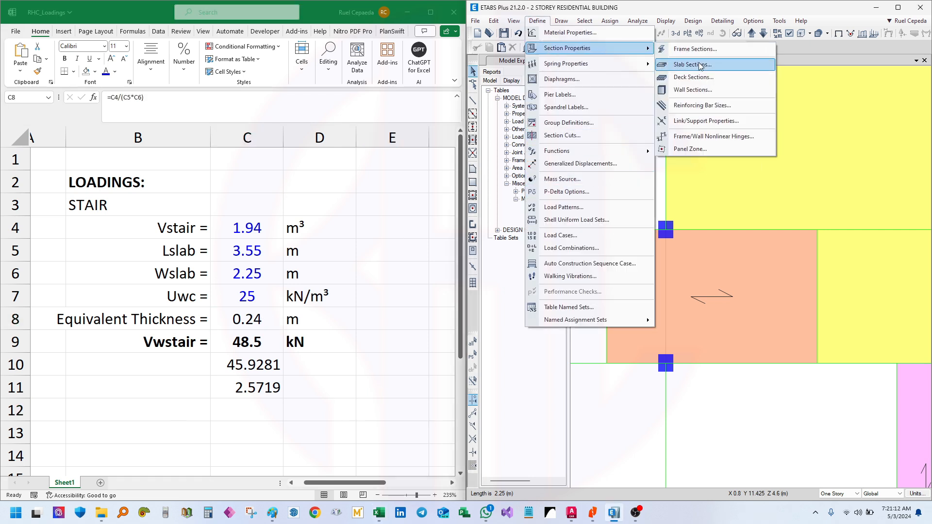
{"action": "left_click", "coordinate": [700, 64]}
{"action": "left_click", "coordinate": [668, 120]}
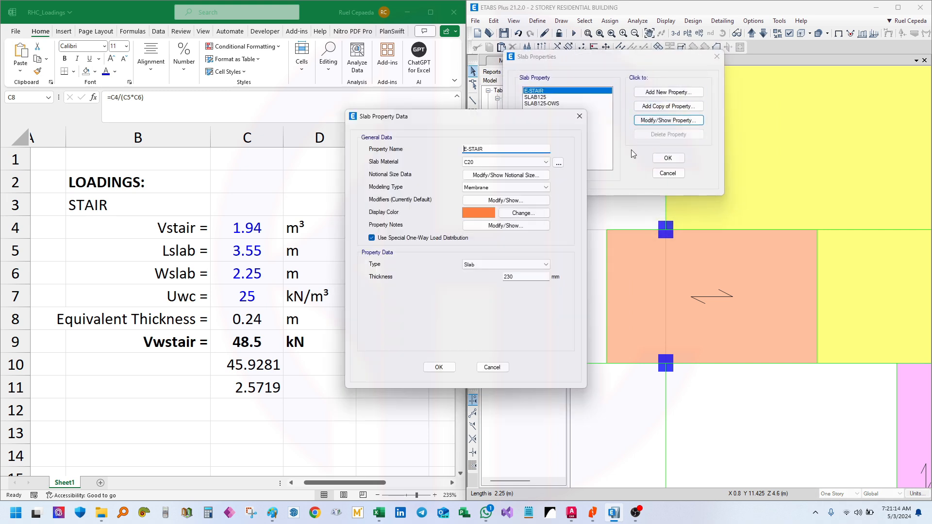
{"action": "double_click", "coordinate": [515, 281]}
{"action": "type", "text": "24"}
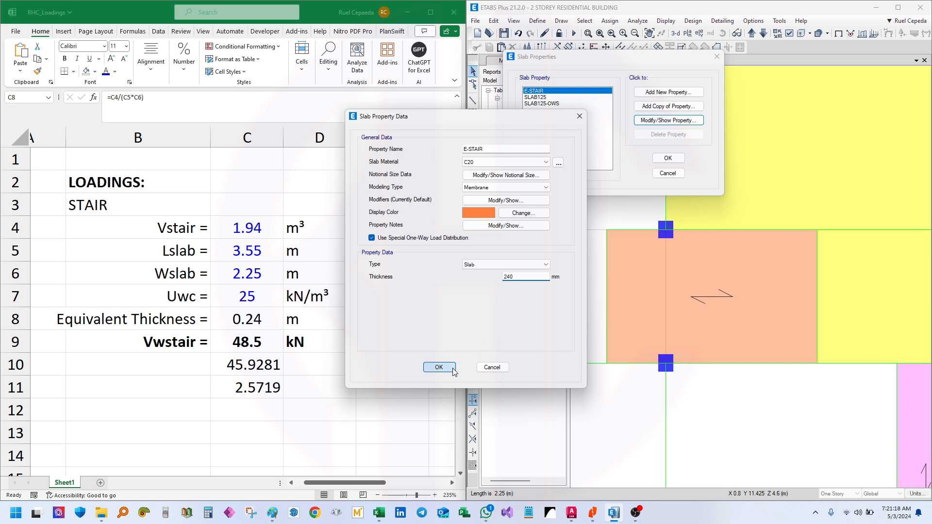
{"action": "left_click", "coordinate": [452, 367]}
{"action": "left_click", "coordinate": [669, 158]}
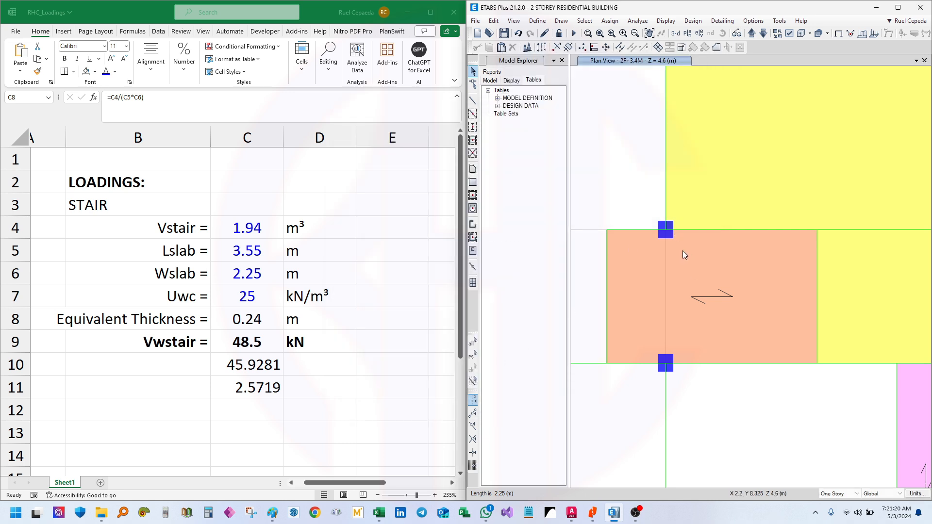
Select the stair slab, show its Material List by Object Type table, and copy the floor weight
{"action": "left_click", "coordinate": [734, 270]}
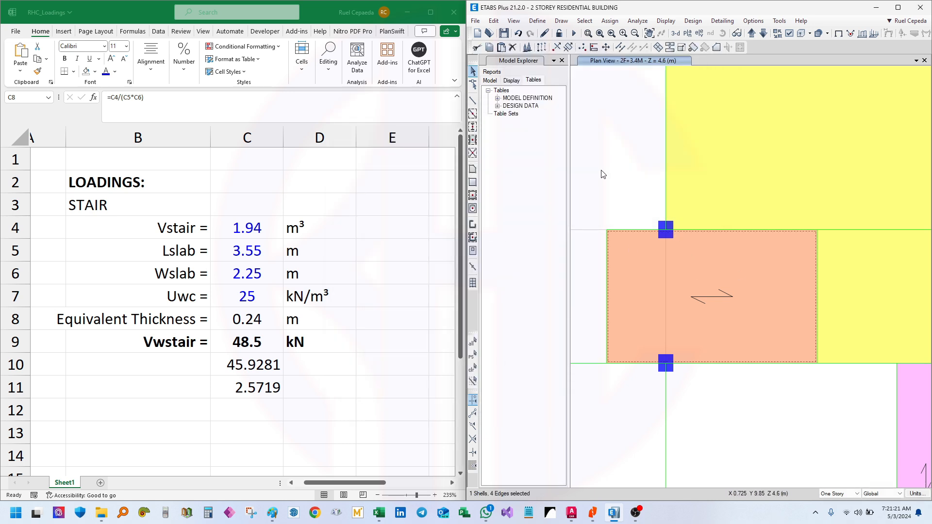
{"action": "left_click", "coordinate": [497, 99]}
{"action": "left_click", "coordinate": [507, 183]}
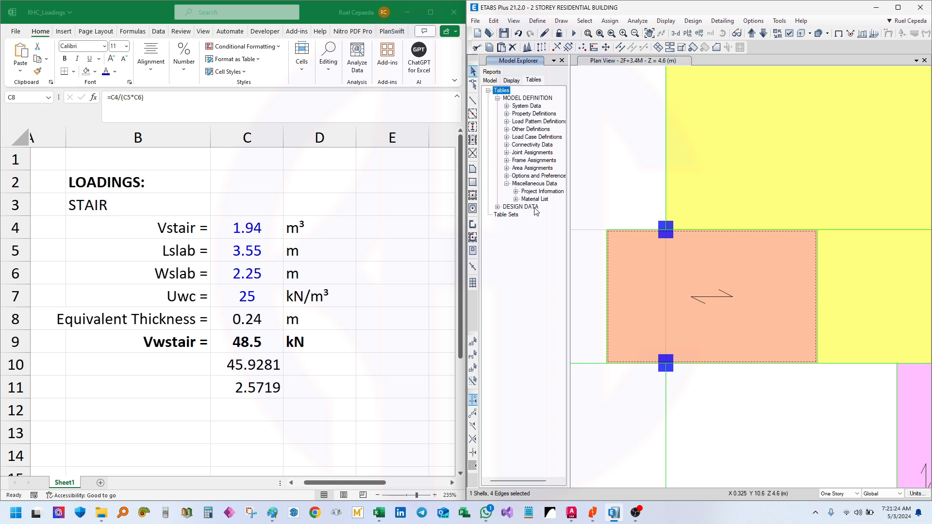
{"action": "left_click", "coordinate": [515, 200]}
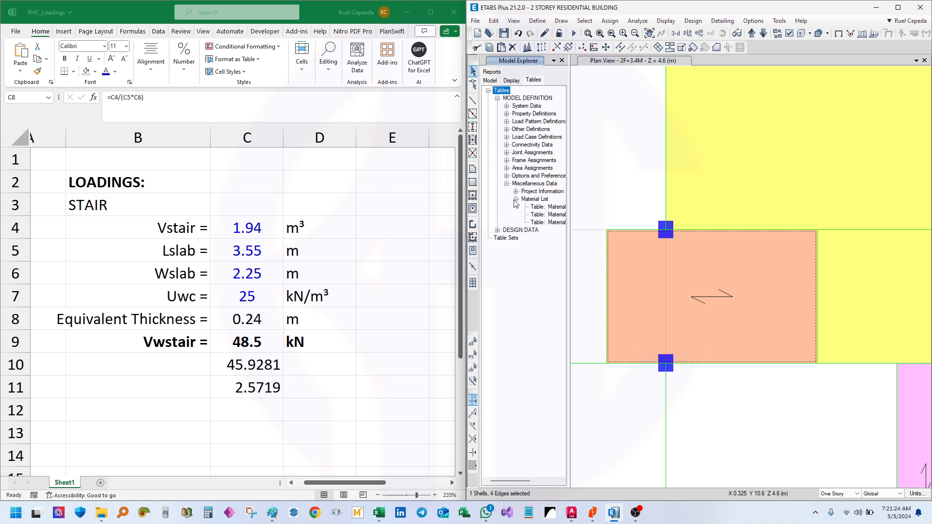
{"action": "left_click_drag", "start_coordinate": [570, 212], "coordinate": [661, 208]}
{"action": "left_click", "coordinate": [572, 218]}
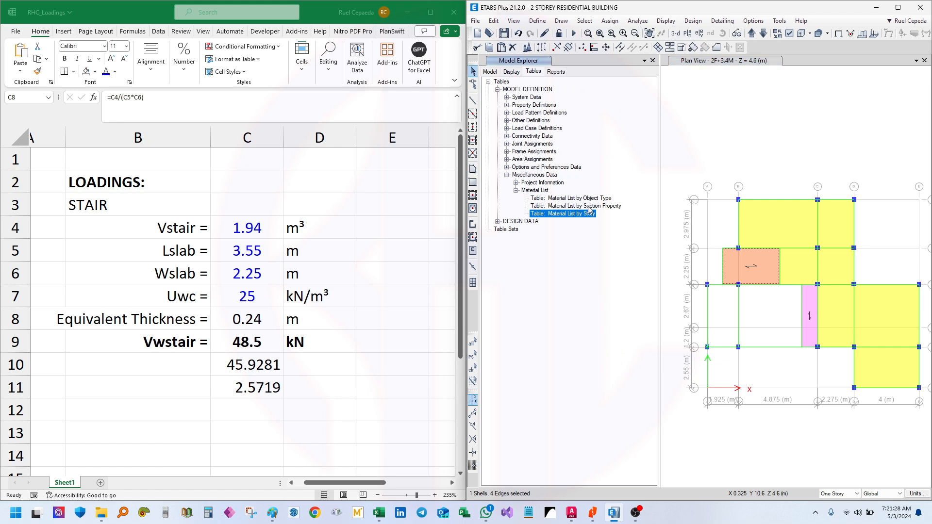
{"action": "right_click", "coordinate": [600, 198]}
{"action": "left_click", "coordinate": [613, 199]}
{"action": "left_click_drag", "start_coordinate": [475, 131], "coordinate": [715, 128]}
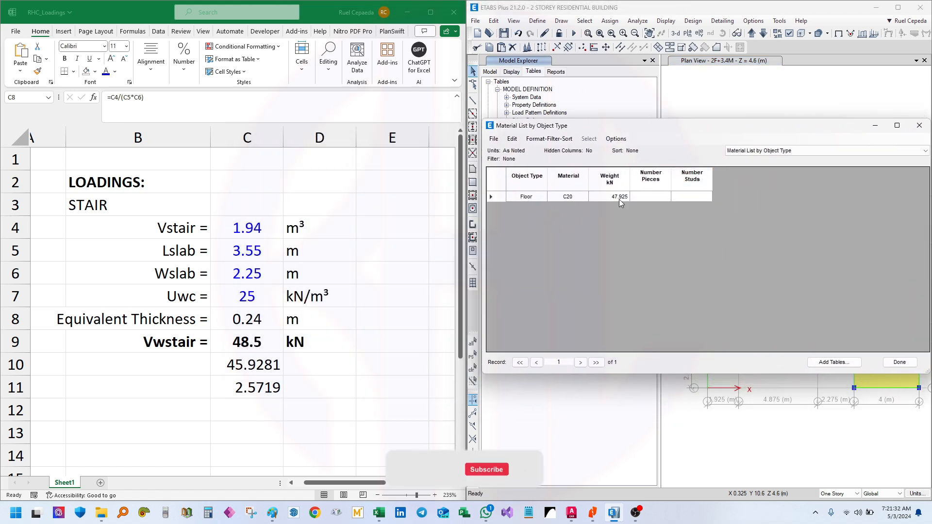
{"action": "left_click", "coordinate": [619, 199]}
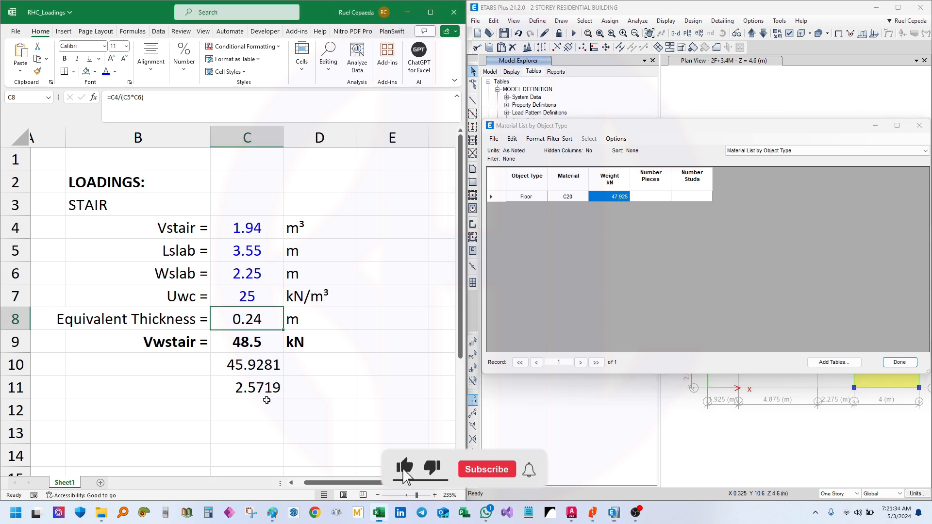
Replace the ETABS weight in cell C10 of the stair loadings with the copied 47.925, pasted to match the sheet's formatting
{"action": "left_click", "coordinate": [267, 363]}
{"action": "right_click", "coordinate": [266, 363]}
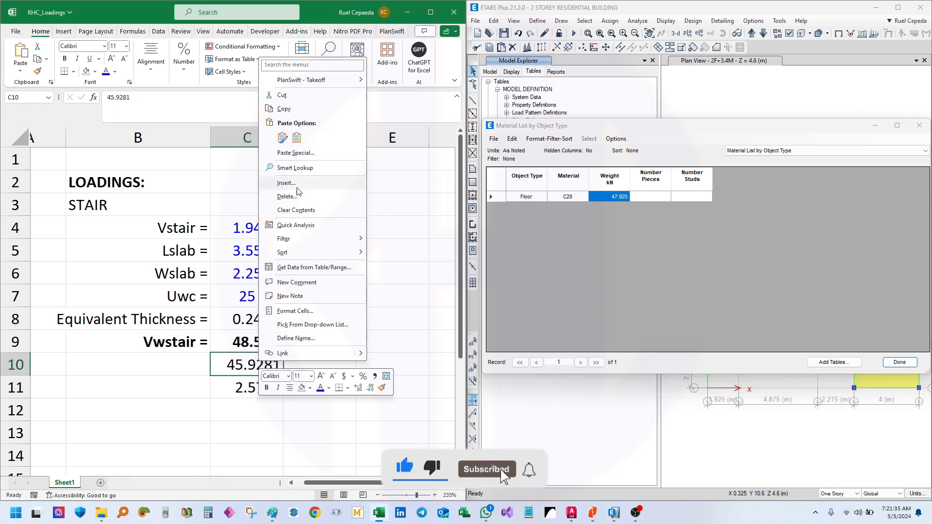
{"action": "left_click", "coordinate": [296, 138]}
{"action": "left_click", "coordinate": [290, 436]}
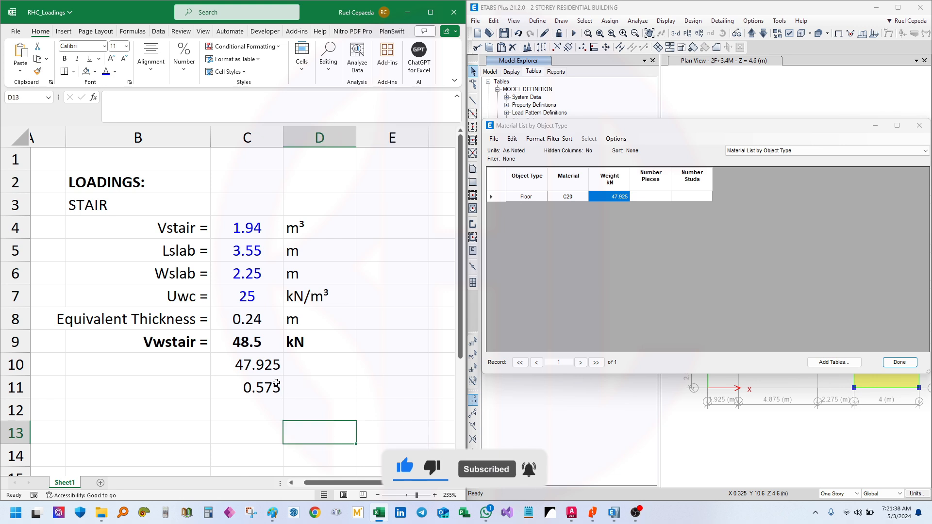
Close the Material List by Object Type table
{"action": "left_click", "coordinate": [259, 362]}
{"action": "left_click", "coordinate": [259, 411]}
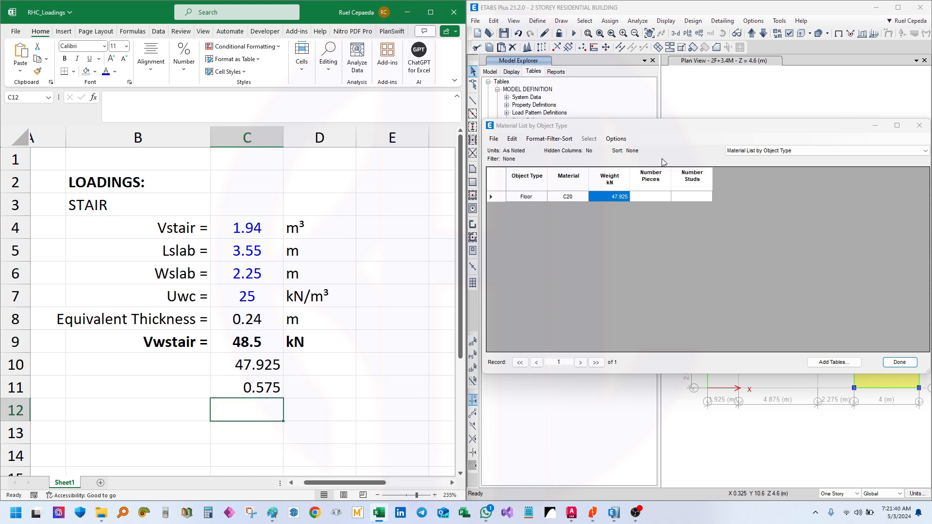
{"action": "left_click_drag", "start_coordinate": [729, 126], "coordinate": [589, 115]}
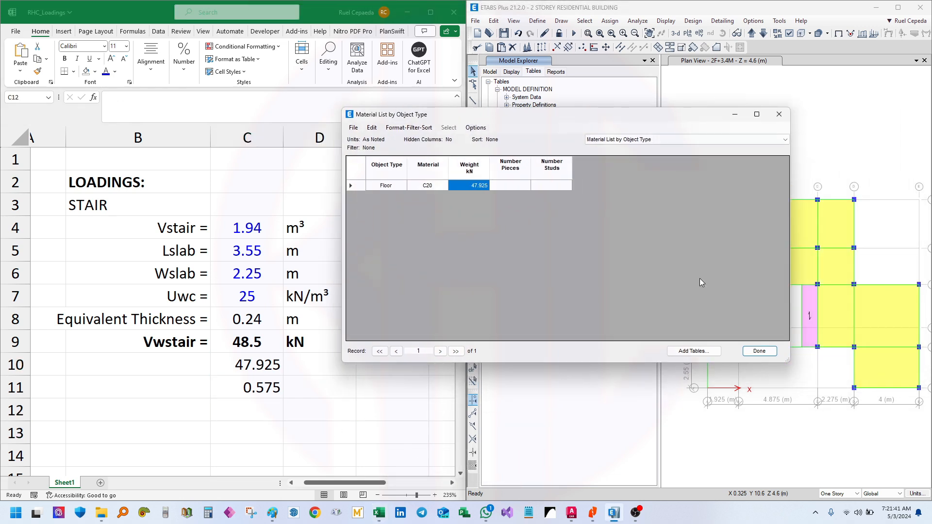
{"action": "left_click", "coordinate": [758, 351]}
Format the Equivalent Thickness in cell C8 of the stair loadings to show three decimal places
{"action": "left_click", "coordinate": [229, 319]}
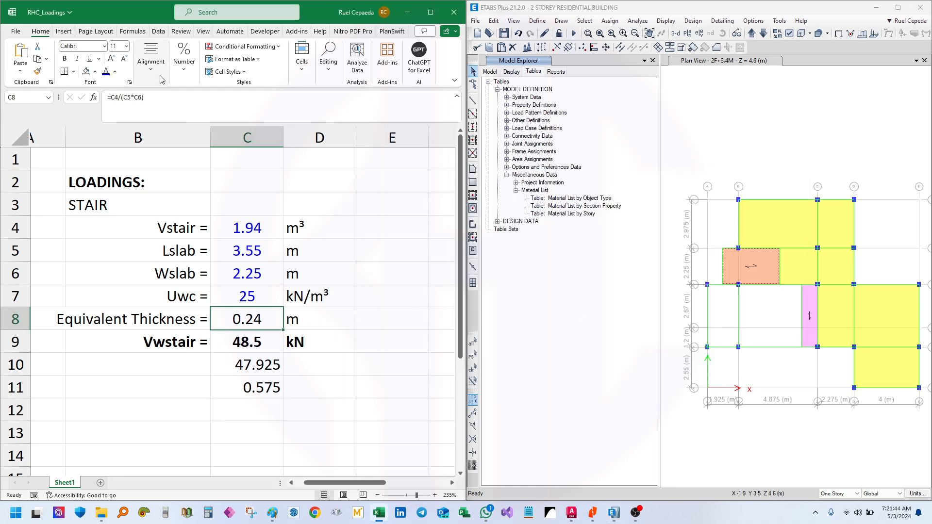
{"action": "left_click", "coordinate": [184, 57]}
{"action": "left_click", "coordinate": [226, 113]}
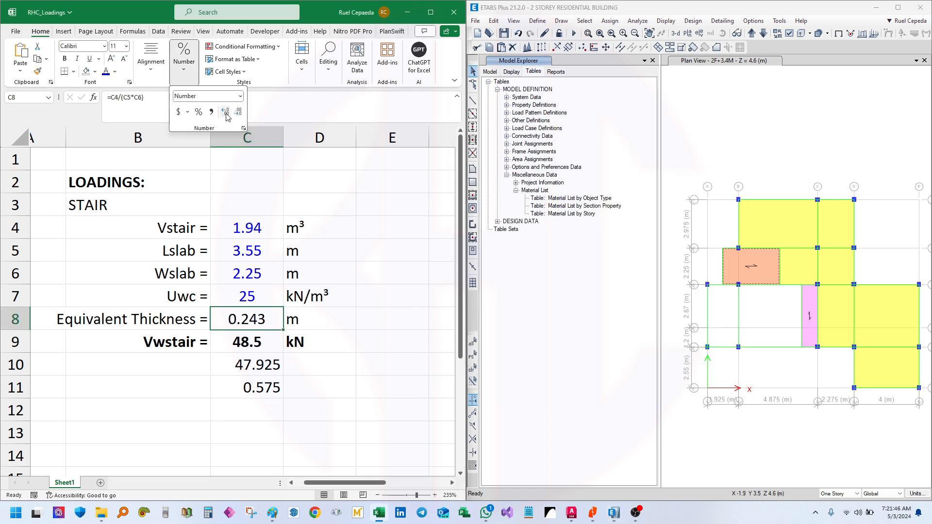
{"action": "left_click", "coordinate": [225, 113]}
{"action": "left_click", "coordinate": [239, 112]}
Change the Equivalent Thickness formula in C8 to =ROUNDUP(C4/(C5*C6),2)
{"action": "left_click", "coordinate": [138, 104]}
{"action": "left_click", "coordinate": [112, 95]}
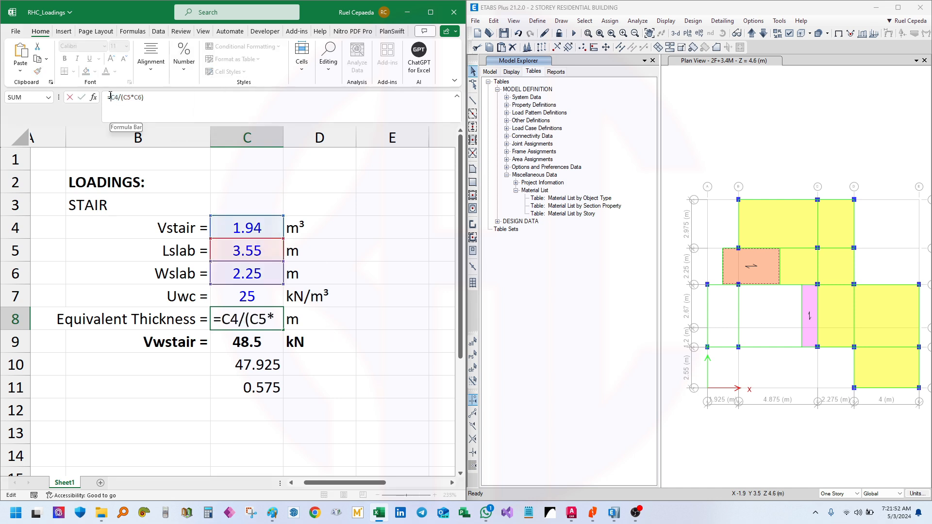
{"action": "type", "text": "round"}
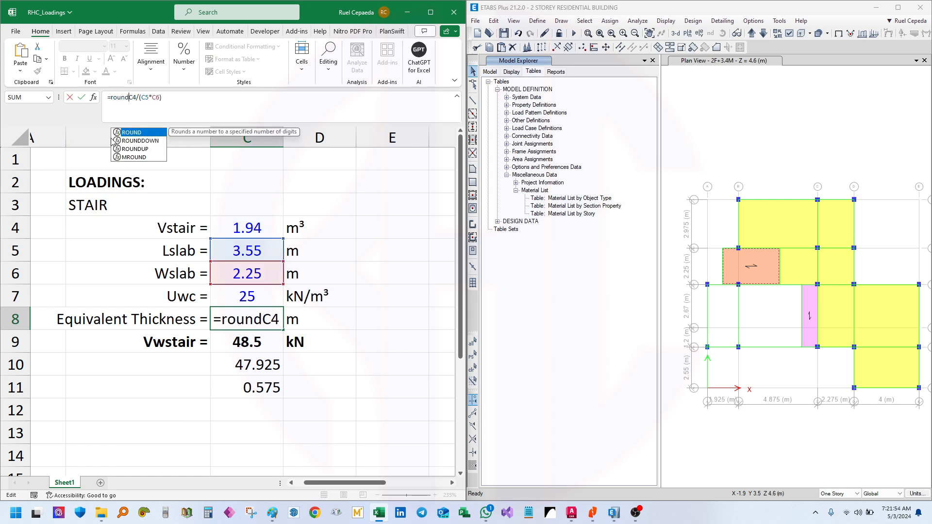
{"action": "type", "text": "("}
{"action": "left_click", "coordinate": [203, 103]}
{"action": "type", "text": "),"}
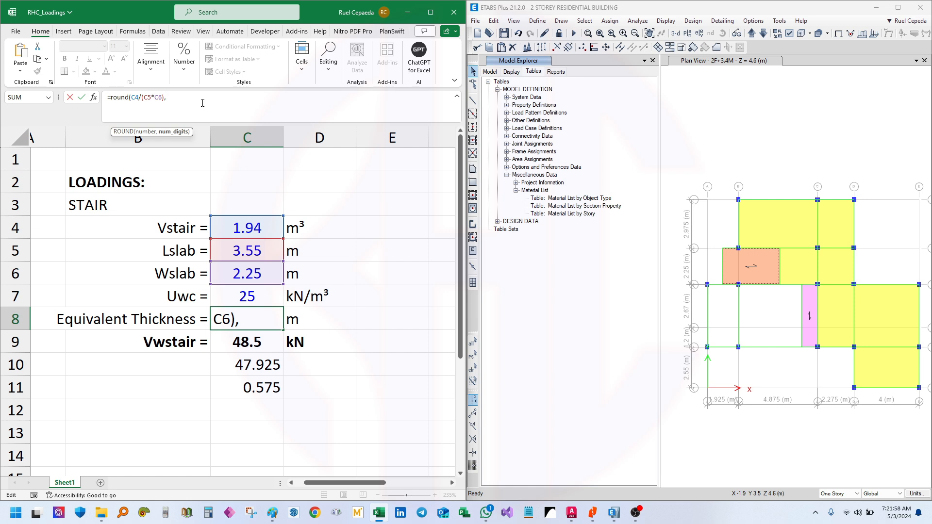
{"action": "key", "text": "BackSpace"}
{"action": "type", "text": ",2)"}
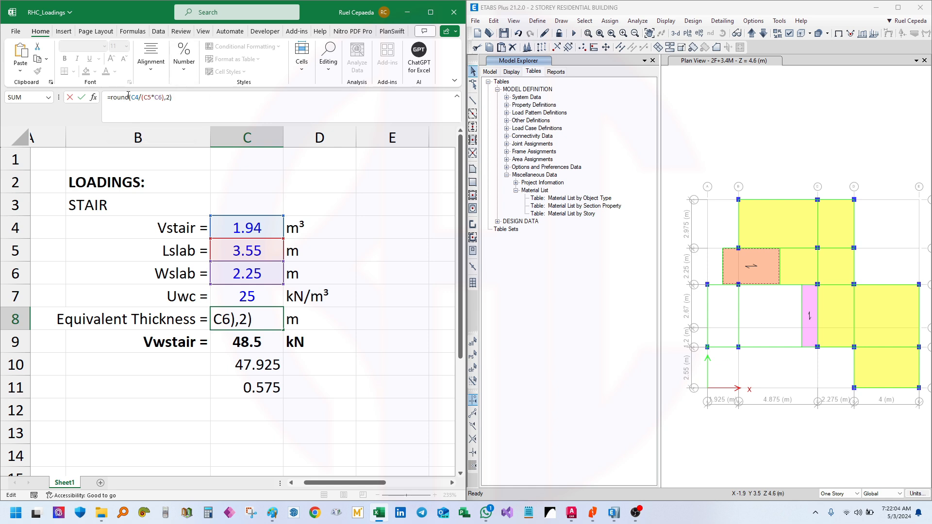
{"action": "left_click", "coordinate": [129, 97]}
{"action": "type", "text": "up"}
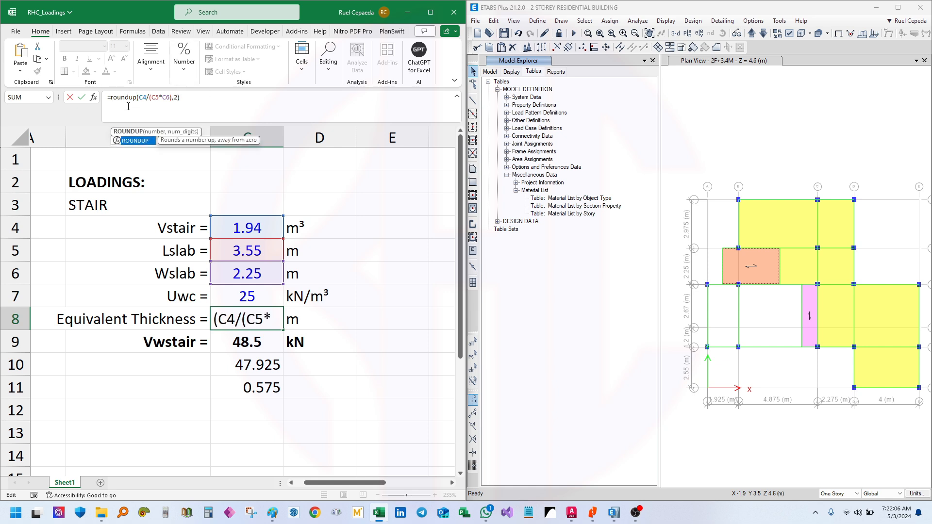
{"action": "key", "text": "Return"}
{"action": "left_click", "coordinate": [396, 345]}
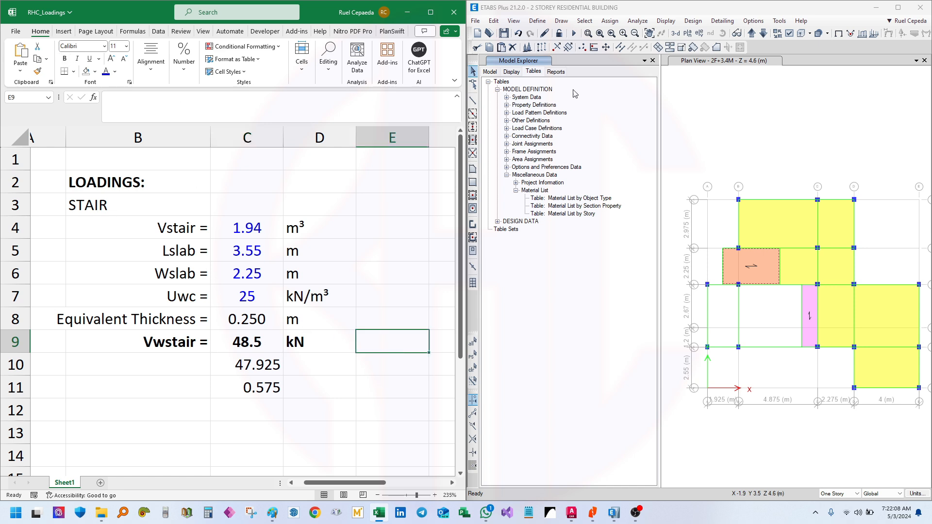
{"action": "left_click", "coordinate": [537, 21]}
{"action": "mouse_move", "coordinate": [581, 52]}
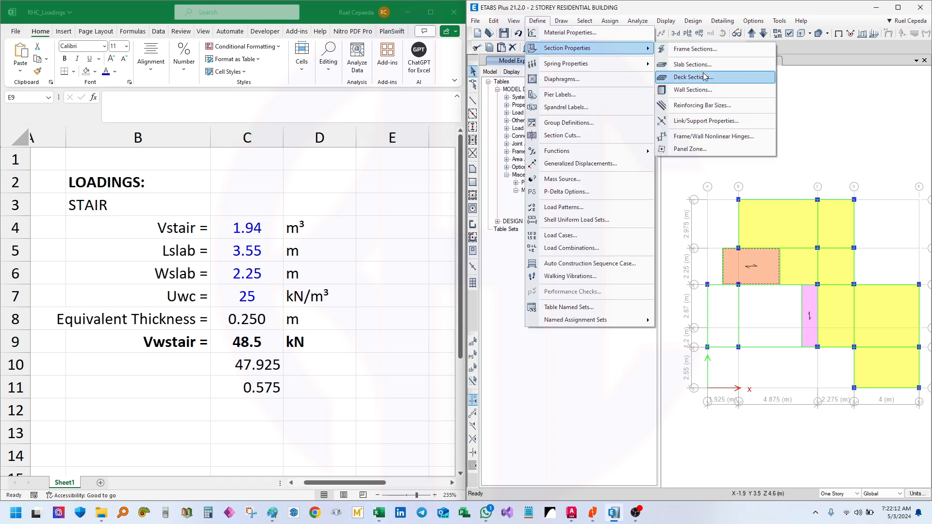
{"action": "left_click", "coordinate": [291, 251]}
{"action": "left_click", "coordinate": [256, 302]}
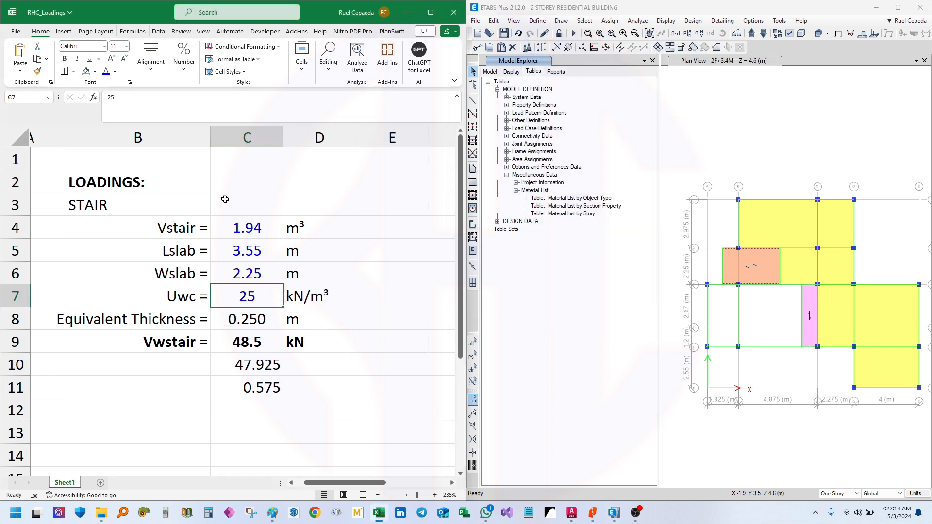
{"action": "left_click", "coordinate": [189, 74]}
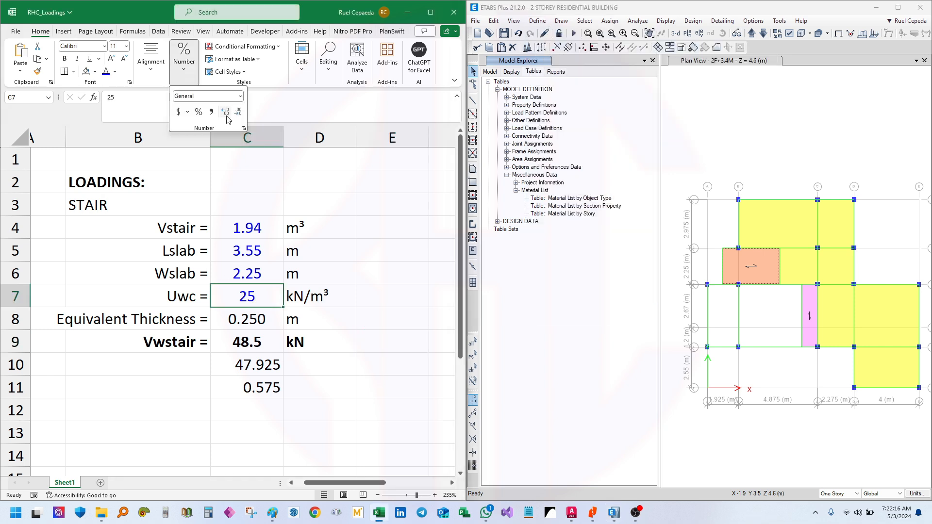
{"action": "left_click", "coordinate": [324, 382]}
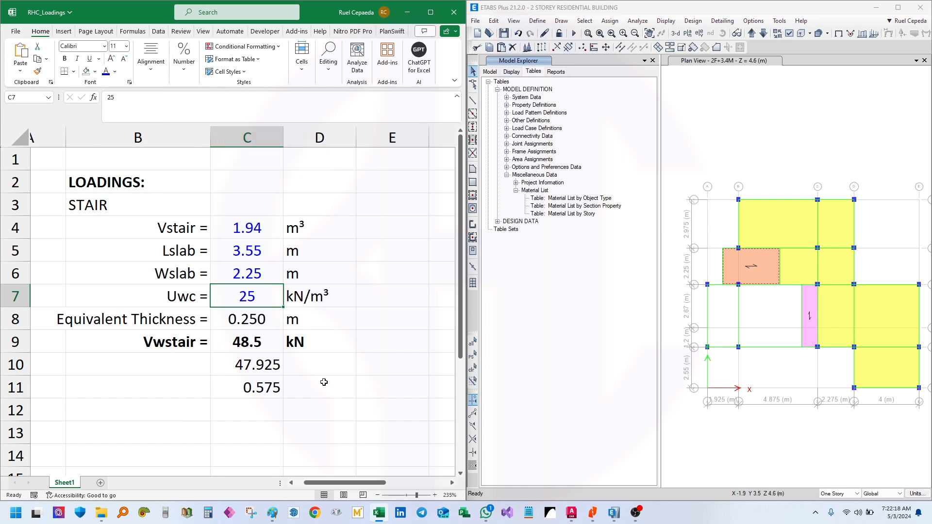
Check the Equivalent Thickness in C8 and set the E-STAIR slab property's thickness to 250 mm in ETABS
{"action": "left_click", "coordinate": [249, 324]}
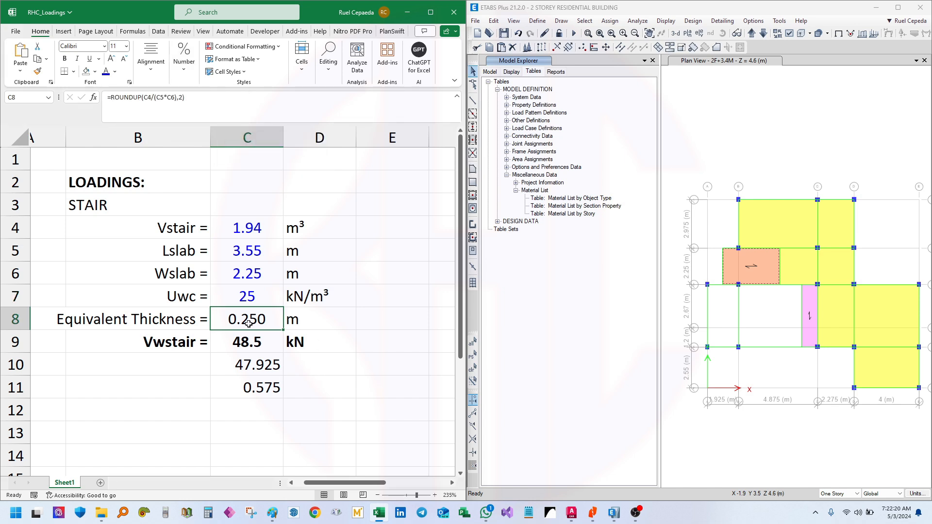
{"action": "left_click", "coordinate": [346, 357]}
{"action": "left_click", "coordinate": [537, 20]}
{"action": "mouse_move", "coordinate": [635, 47]}
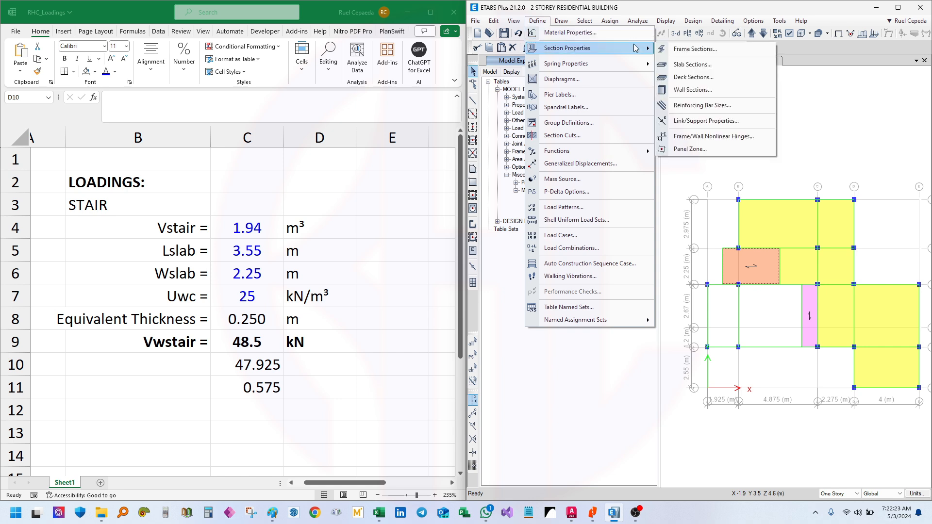
{"action": "left_click", "coordinate": [702, 66]}
{"action": "left_click", "coordinate": [500, 246]}
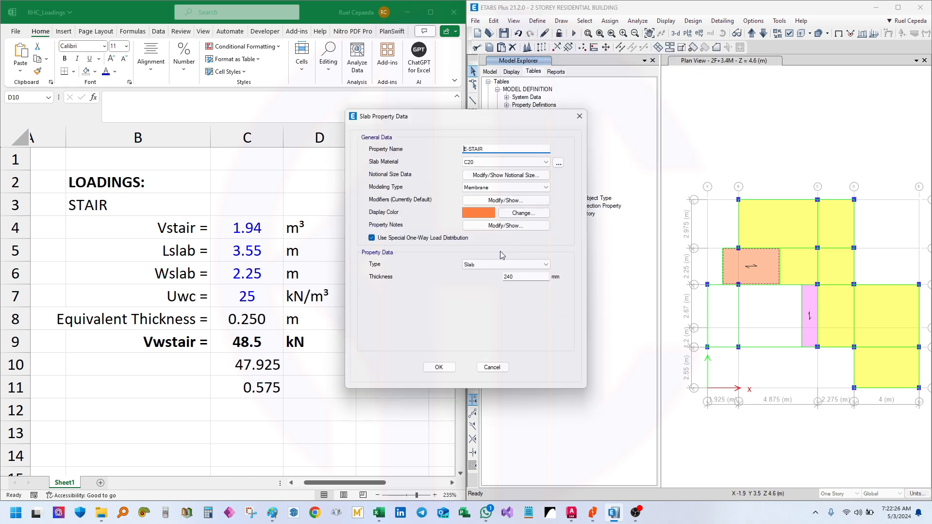
{"action": "left_click_drag", "start_coordinate": [521, 277], "coordinate": [476, 276]}
{"action": "type", "text": "250"}
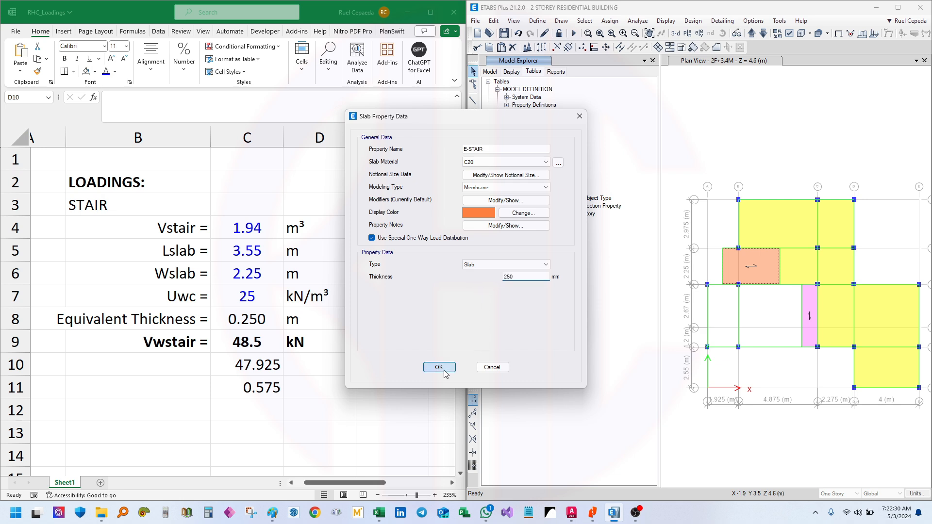
{"action": "left_click", "coordinate": [438, 366]}
{"action": "key", "text": "Return"}
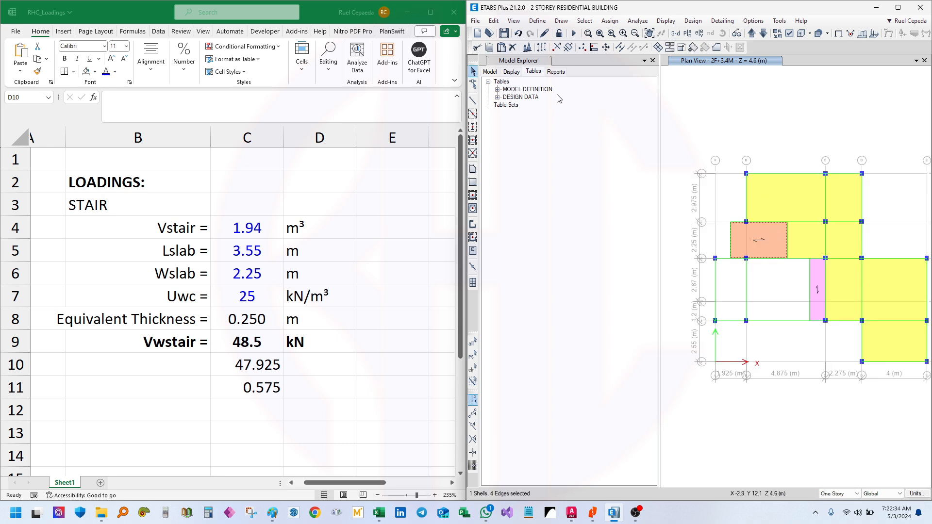
Show the Material List by Object Type table for the selected stair slab and copy the floor weight
{"action": "left_click", "coordinate": [533, 72]}
{"action": "left_click", "coordinate": [496, 90]}
{"action": "left_click", "coordinate": [506, 175]}
{"action": "left_click", "coordinate": [516, 190]}
{"action": "left_click", "coordinate": [582, 199]}
{"action": "right_click", "coordinate": [587, 199]}
{"action": "left_click", "coordinate": [612, 203]}
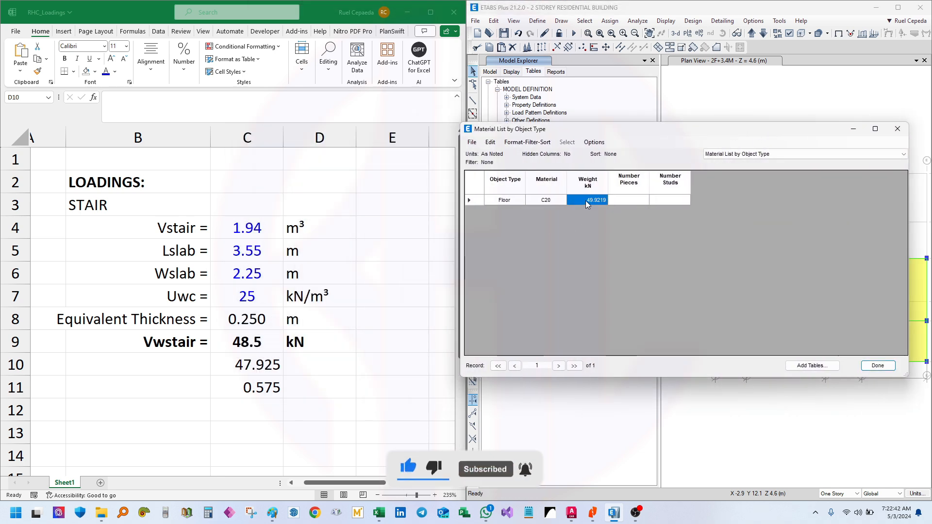
Replace the ETABS weight in cell C10 with the copied 49.9219, matching the sheet's formatting, and close the material list table
{"action": "left_click", "coordinate": [337, 375]}
{"action": "left_click", "coordinate": [261, 368]}
{"action": "right_click", "coordinate": [261, 367]}
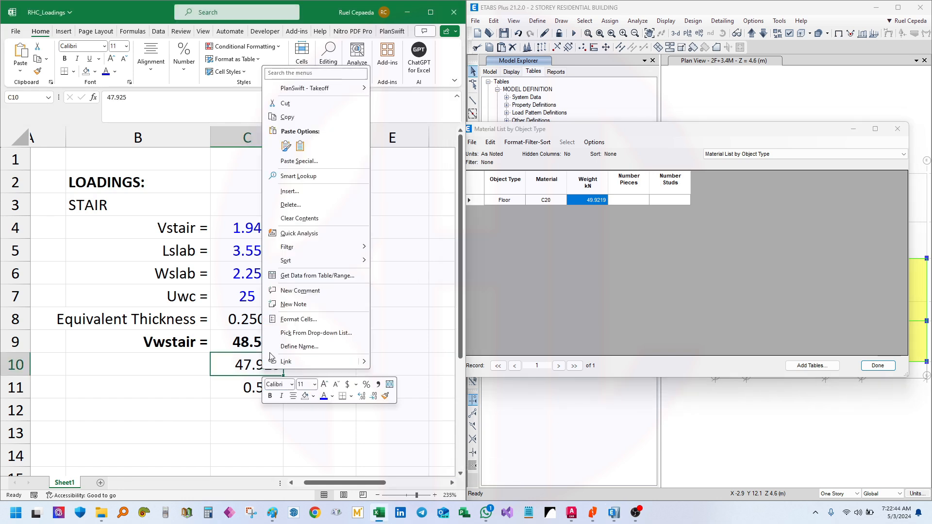
{"action": "left_click", "coordinate": [303, 148]}
{"action": "left_click", "coordinate": [352, 403]}
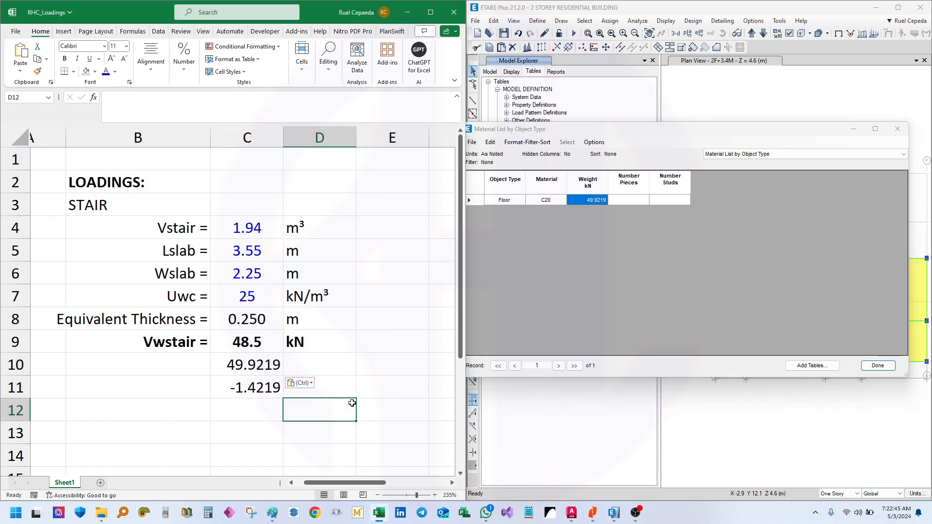
{"action": "left_click", "coordinate": [258, 372]}
{"action": "left_click", "coordinate": [272, 413]}
{"action": "left_click", "coordinate": [887, 368]}
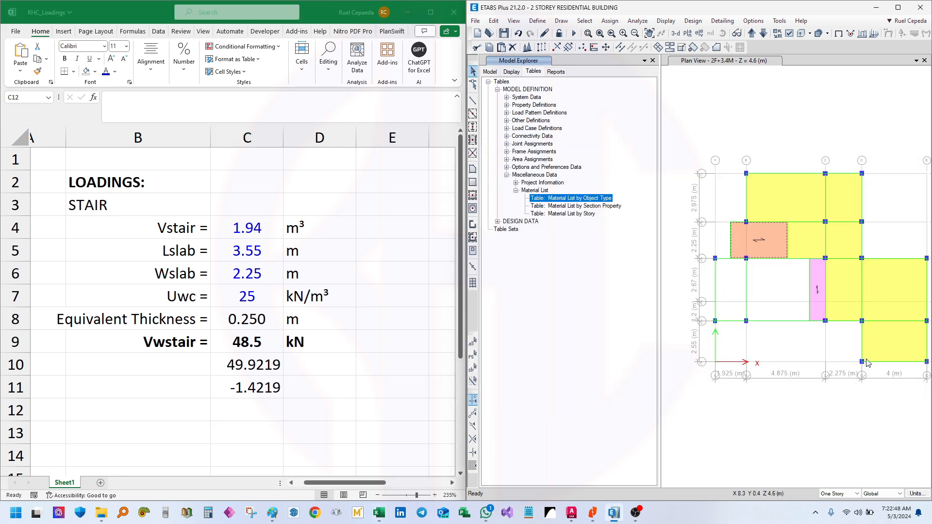
Delete the weight difference formula from cell C11 of the stair loadings
{"action": "left_click", "coordinate": [313, 386]}
{"action": "left_click", "coordinate": [265, 392]}
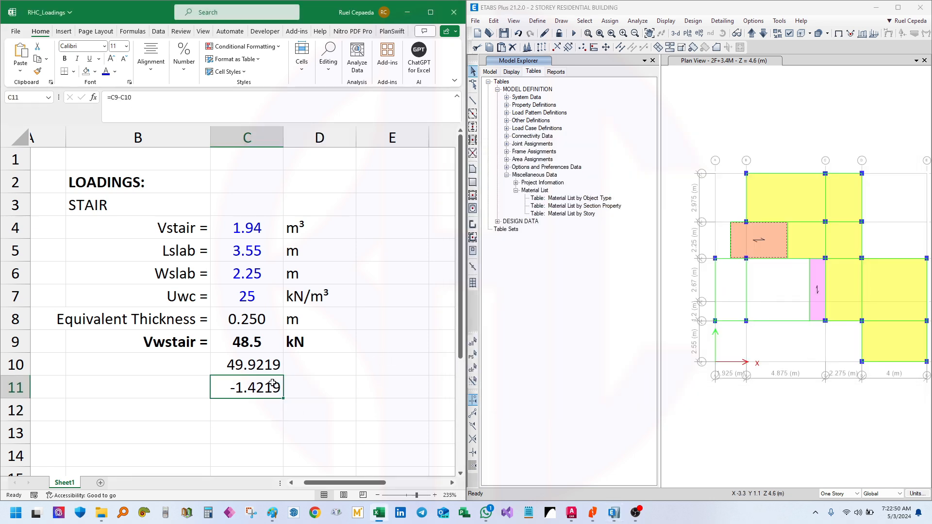
{"action": "key", "text": "Delete"}
{"action": "left_click", "coordinate": [347, 407]}
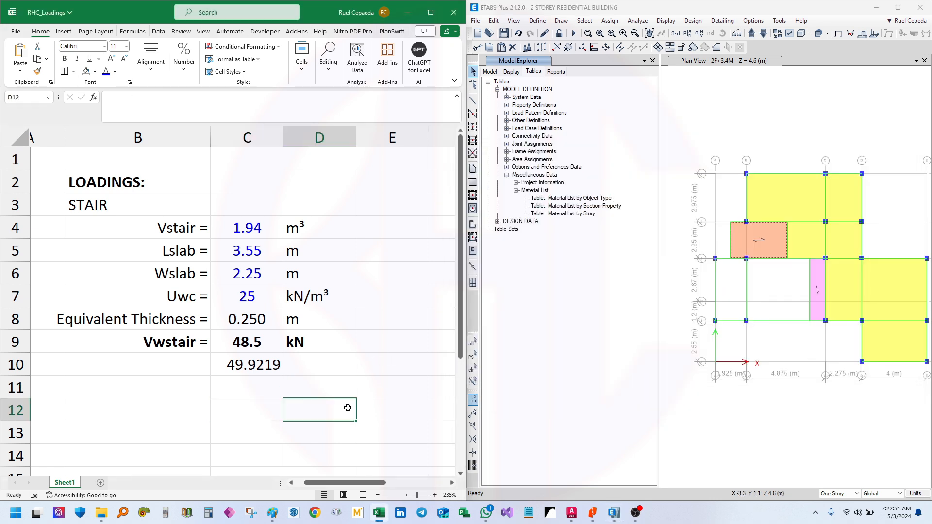
{"action": "left_click", "coordinate": [304, 360]}
{"action": "left_click", "coordinate": [275, 401]}
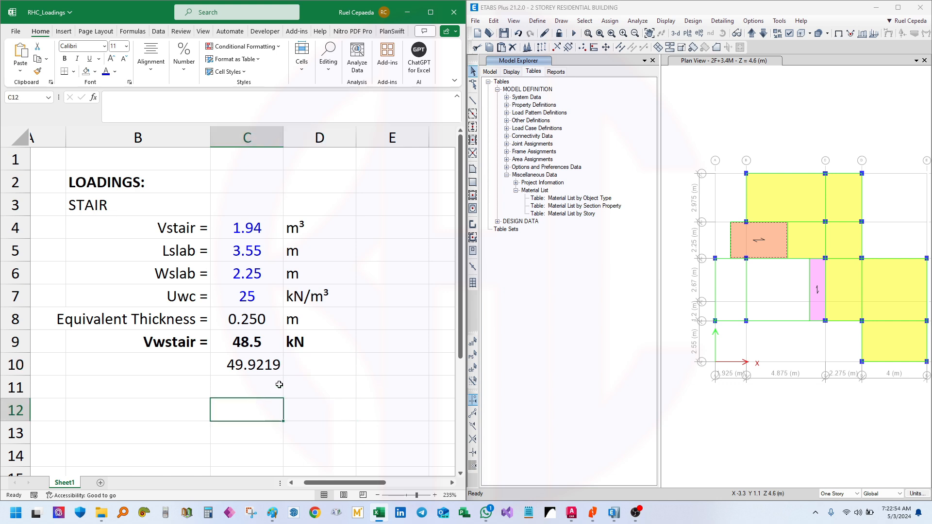
Switch to the 2-Storey-House-Design drawing in AutoCAD, maximise its window and close the Properties palette
{"action": "left_click", "coordinate": [696, 179]}
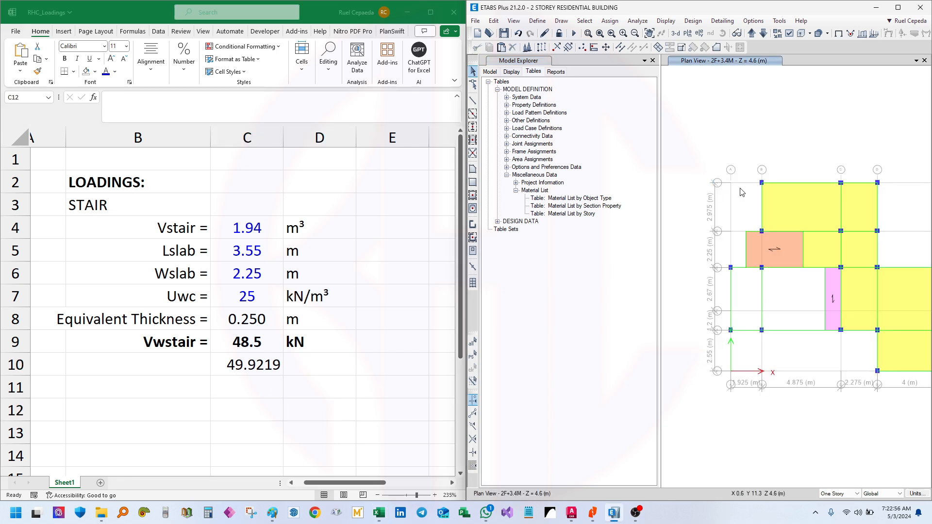
{"action": "scroll", "coordinate": [752, 237], "scroll_direction": "up", "scroll_amount": 3}
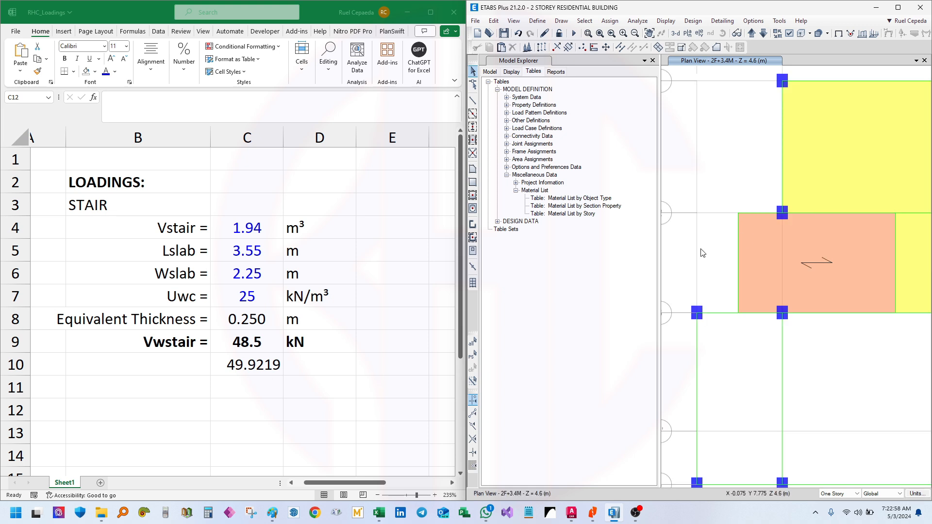
{"action": "left_click", "coordinate": [571, 513]}
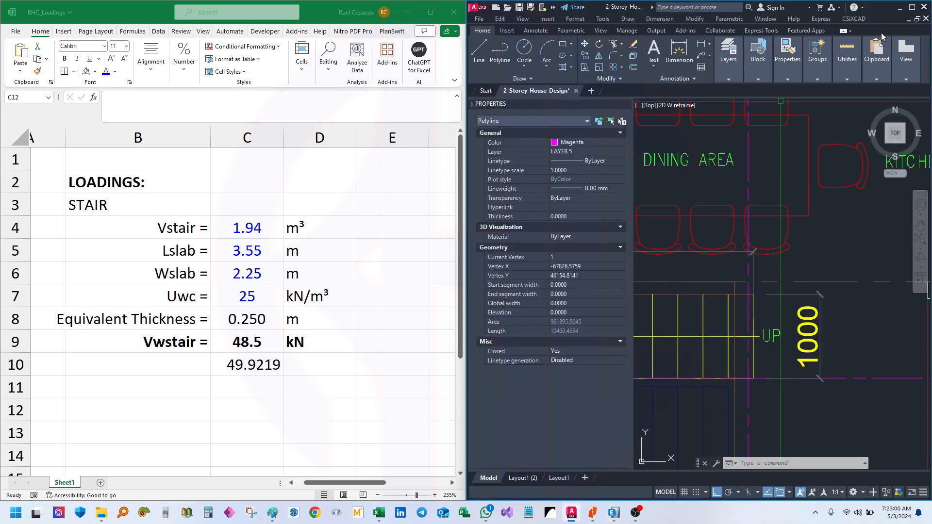
{"action": "left_click", "coordinate": [911, 7]}
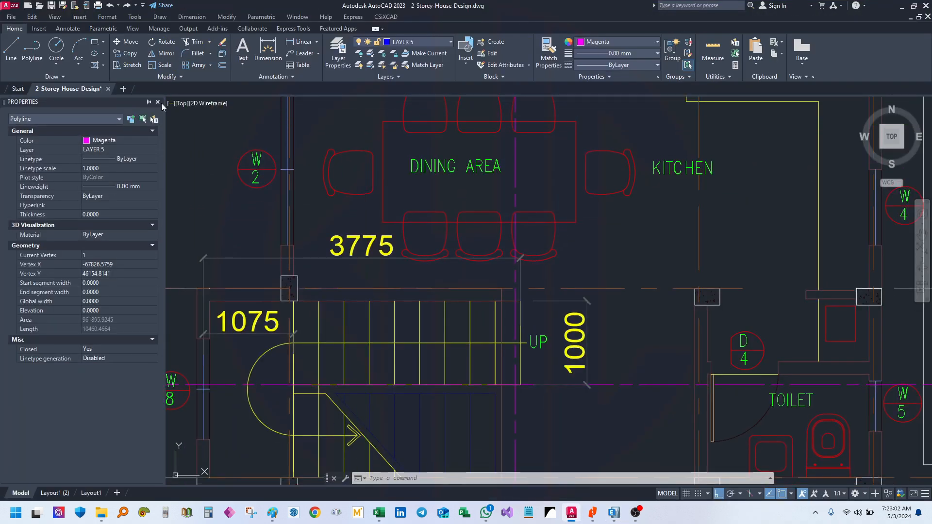
{"action": "left_click", "coordinate": [158, 102]}
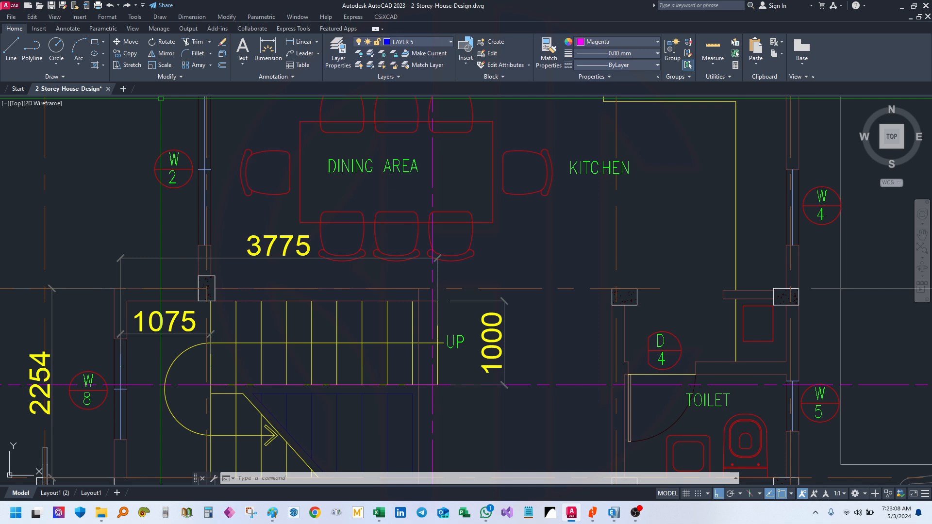
Locate the Section Thru "A-A" drawing and examine the stair flight and landing between the ground and second floors
{"action": "left_click", "coordinate": [110, 6]}
{"action": "scroll", "coordinate": [440, 248], "scroll_direction": "down", "scroll_amount": 10}
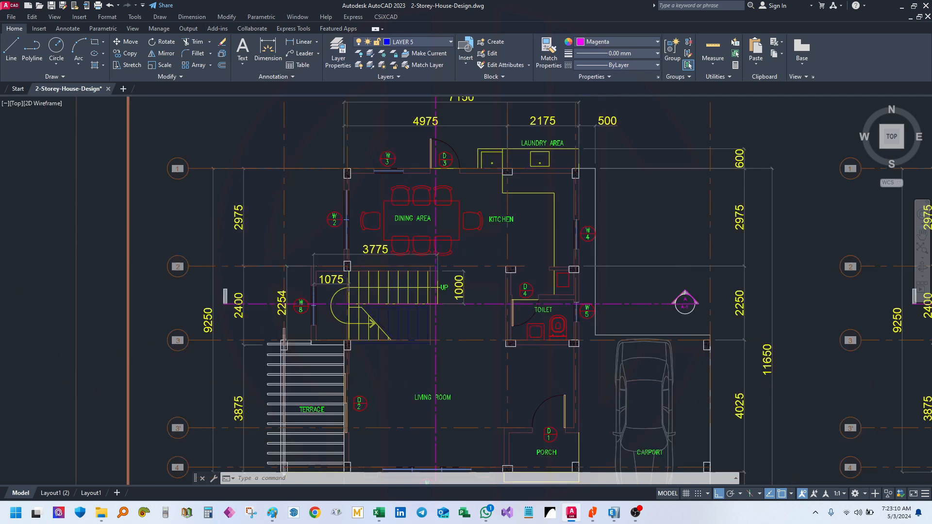
{"action": "mouse_move", "coordinate": [486, 317]}
{"action": "left_mouse_down"}
{"action": "mouse_move", "coordinate": [485, 118]}
{"action": "mouse_move", "coordinate": [422, 124]}
{"action": "left_mouse_up"}
{"action": "scroll", "coordinate": [509, 259], "scroll_direction": "up", "scroll_amount": 6}
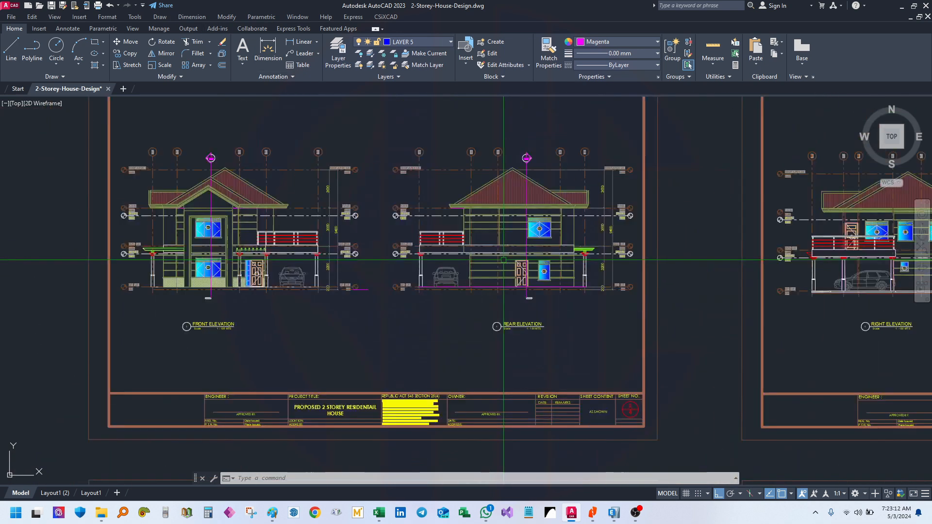
{"action": "scroll", "coordinate": [433, 290], "scroll_direction": "down", "scroll_amount": 6}
{"action": "left_click_drag", "start_coordinate": [631, 372], "coordinate": [633, 262]}
{"action": "left_click_drag", "start_coordinate": [405, 349], "coordinate": [505, 266]}
{"action": "scroll", "coordinate": [507, 267], "scroll_direction": "up", "scroll_amount": 6}
{"action": "scroll", "coordinate": [257, 279], "scroll_direction": "up", "scroll_amount": 8}
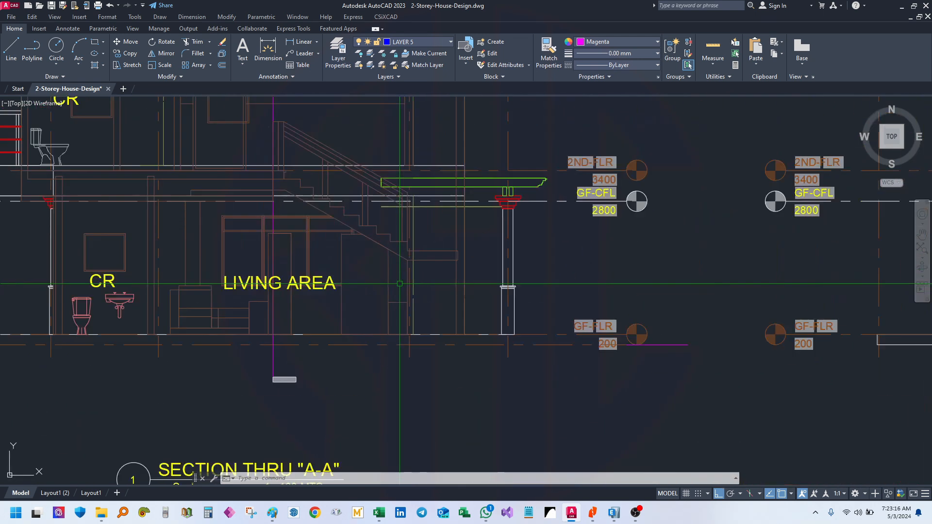
{"action": "left_click_drag", "start_coordinate": [530, 294], "coordinate": [539, 300]}
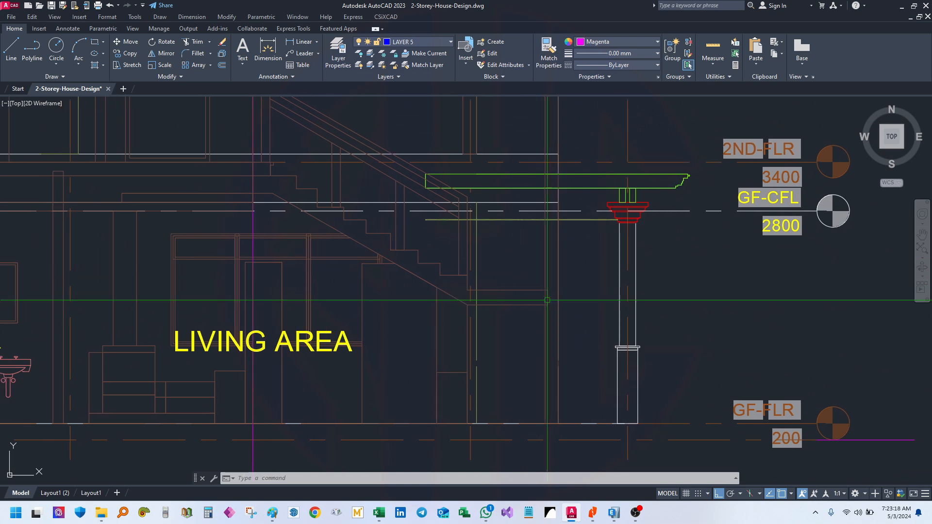
Draw a rectangle across the upper stair flight in Section A-A, extending to the outer wall just below the second-floor level
{"action": "scroll", "coordinate": [539, 295], "scroll_direction": "up", "scroll_amount": 3}
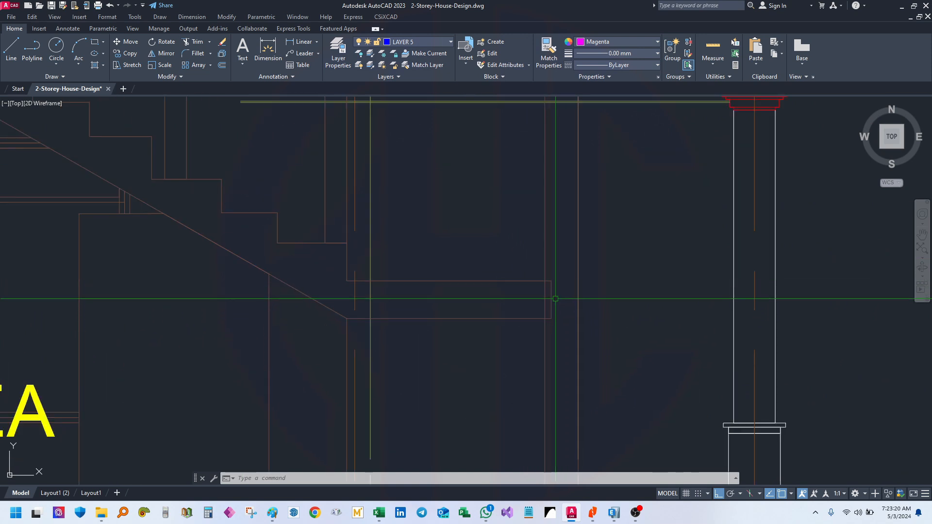
{"action": "scroll", "coordinate": [540, 295], "scroll_direction": "down", "scroll_amount": 3}
{"action": "left_click_drag", "start_coordinate": [559, 288], "coordinate": [563, 321]}
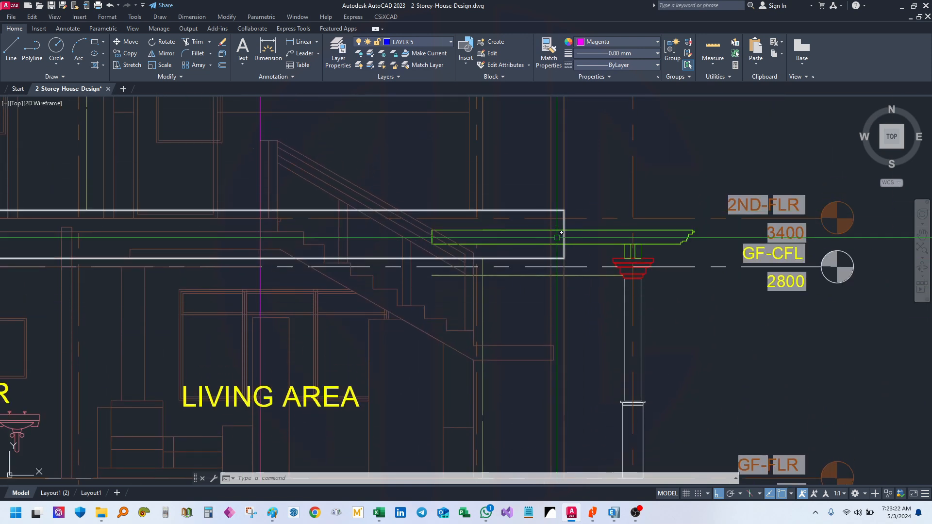
{"action": "left_click_drag", "start_coordinate": [542, 413], "coordinate": [541, 346]}
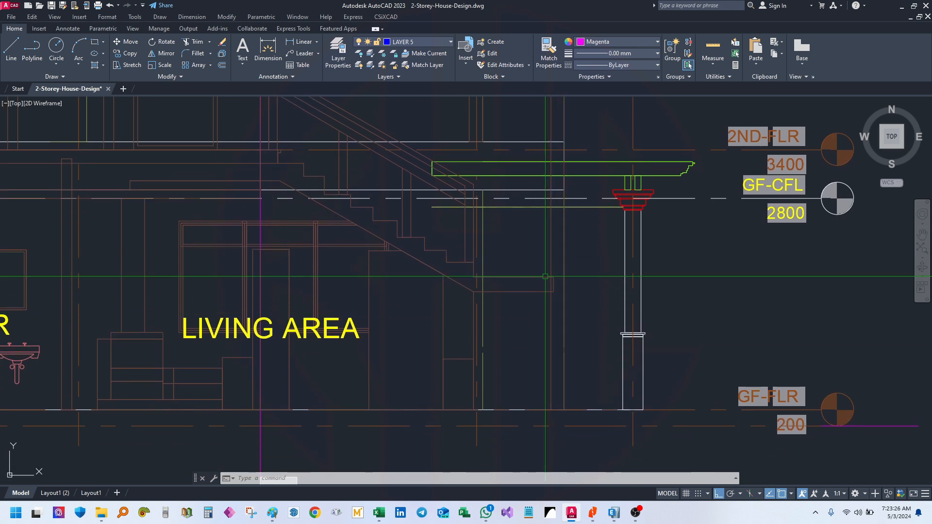
{"action": "mouse_move", "coordinate": [522, 287]}
{"action": "left_mouse_down"}
{"action": "mouse_move", "coordinate": [525, 298]}
{"action": "mouse_move", "coordinate": [555, 301]}
{"action": "mouse_move", "coordinate": [522, 311]}
{"action": "left_mouse_up"}
{"action": "mouse_move", "coordinate": [291, 190]}
{"action": "left_mouse_down"}
{"action": "mouse_move", "coordinate": [301, 237]}
{"action": "mouse_move", "coordinate": [269, 251]}
{"action": "left_mouse_up"}
{"action": "type", "text": "rec"}
{"action": "key", "text": "Return"}
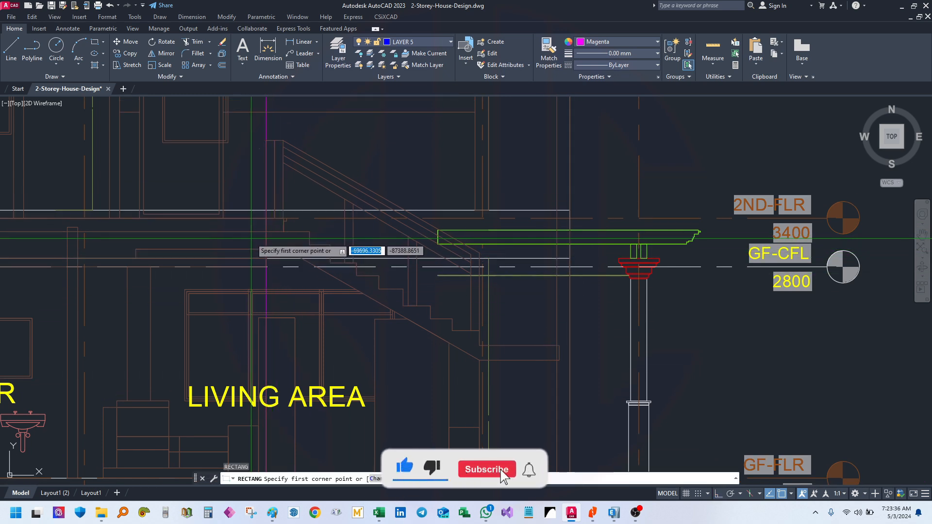
{"action": "left_click", "coordinate": [252, 232]}
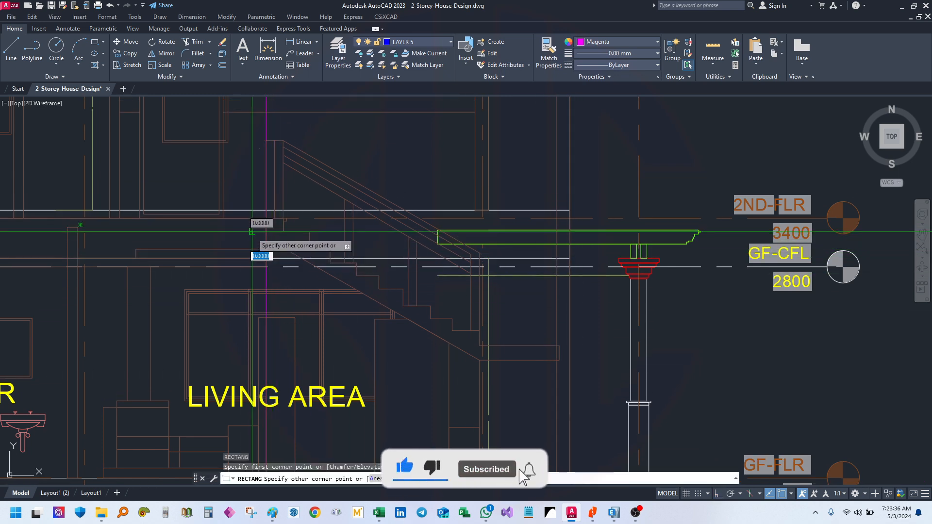
{"action": "left_click", "coordinate": [570, 266]}
Examine the drawn rectangle against the stair flight, landing and outer wall between the ground and second floors
{"action": "left_click_drag", "start_coordinate": [474, 332], "coordinate": [475, 284]}
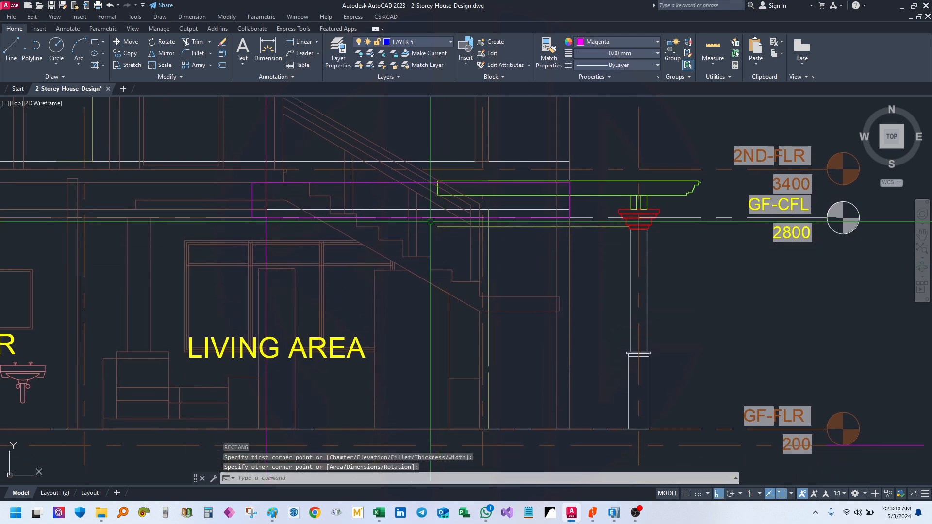
{"action": "left_click_drag", "start_coordinate": [435, 212], "coordinate": [440, 242]}
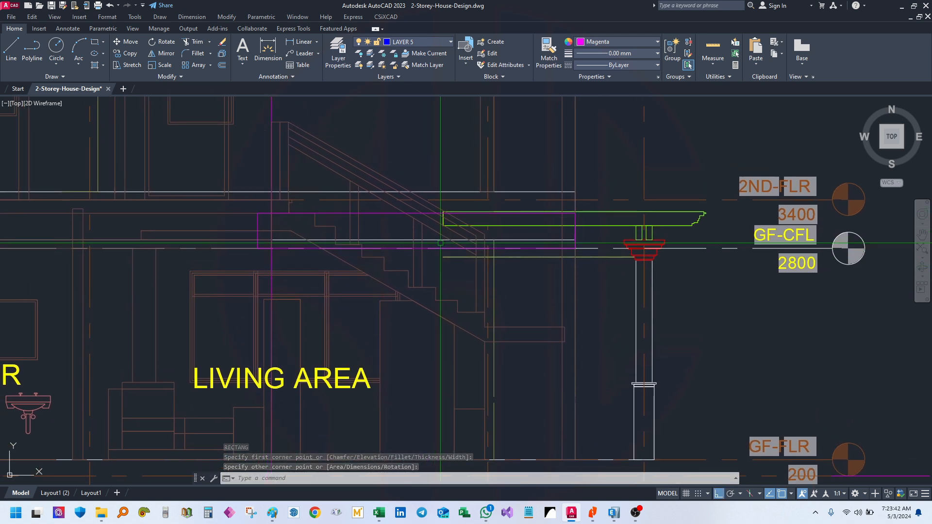
{"action": "left_click_drag", "start_coordinate": [416, 213], "coordinate": [419, 235]}
{"action": "left_click_drag", "start_coordinate": [376, 313], "coordinate": [378, 298]}
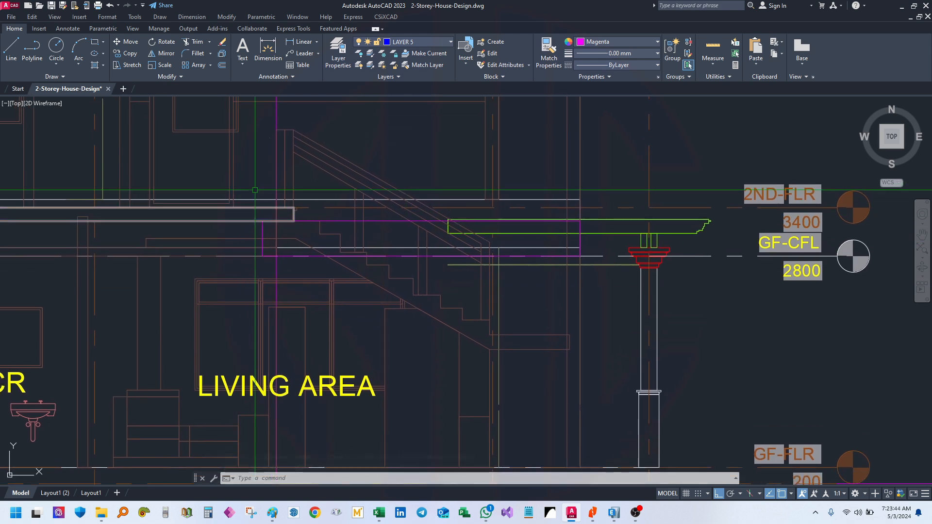
{"action": "left_click_drag", "start_coordinate": [576, 323], "coordinate": [554, 251]}
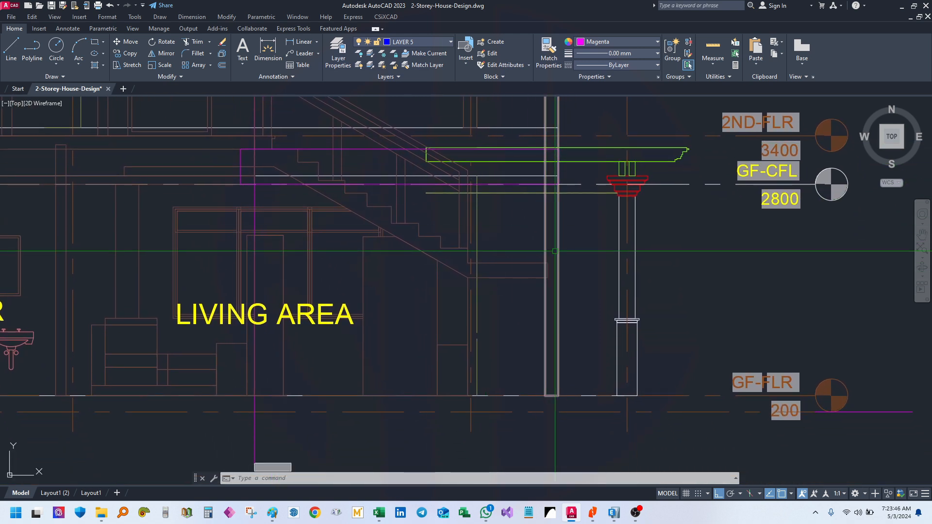
{"action": "left_click_drag", "start_coordinate": [540, 202], "coordinate": [535, 239]}
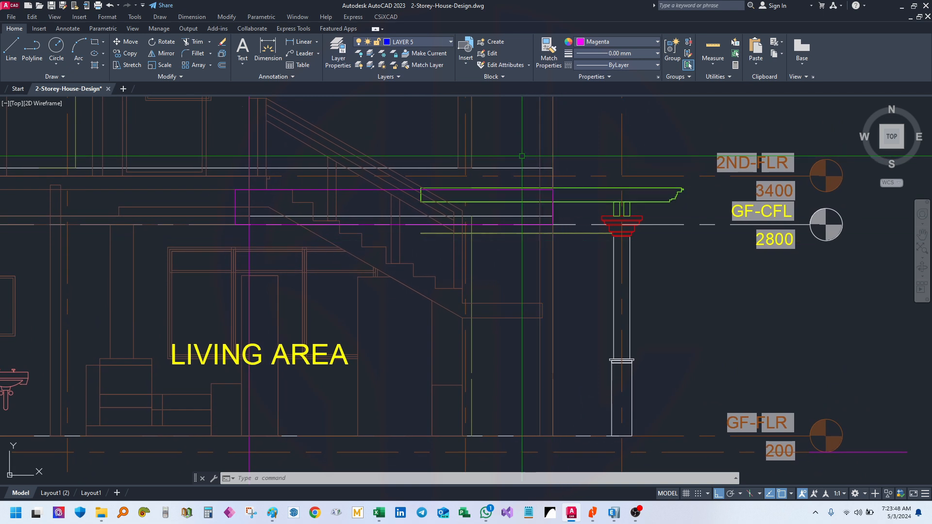
{"action": "mouse_move", "coordinate": [539, 338]}
{"action": "left_mouse_down"}
{"action": "mouse_move", "coordinate": [557, 296]}
{"action": "mouse_move", "coordinate": [543, 287]}
{"action": "mouse_move", "coordinate": [543, 303]}
{"action": "left_mouse_up"}
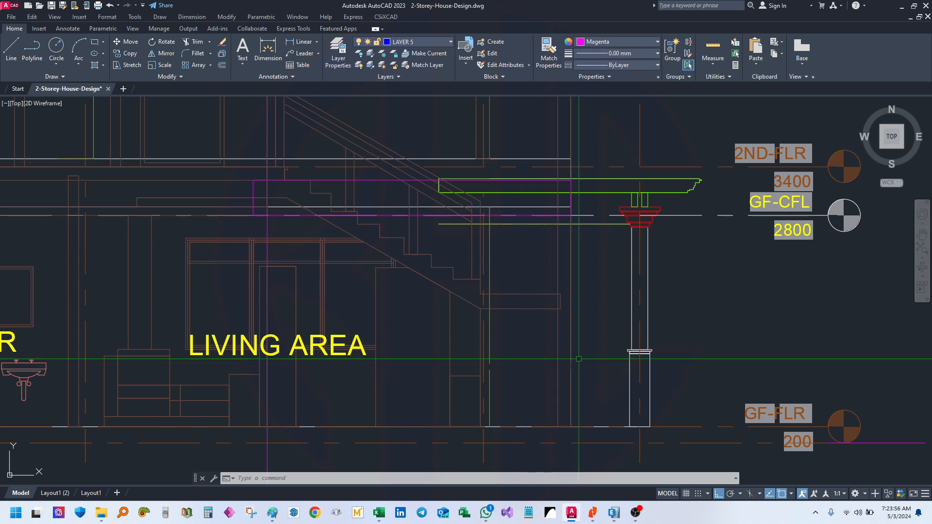
{"action": "left_click_drag", "start_coordinate": [526, 306], "coordinate": [553, 231]}
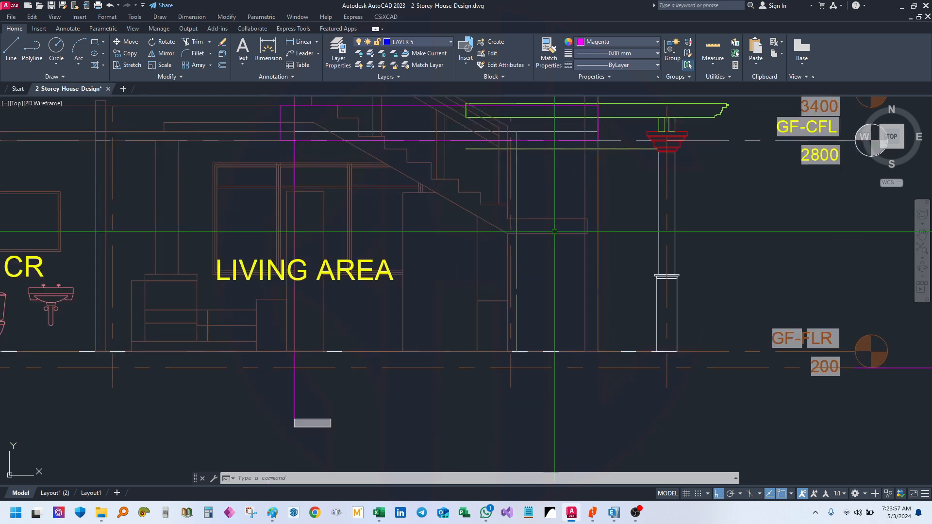
Switch to the ETABS model, maximise its window and narrow the Model Explorer to enlarge the plan view
{"action": "left_click", "coordinate": [613, 513]}
{"action": "left_click", "coordinate": [897, 9]}
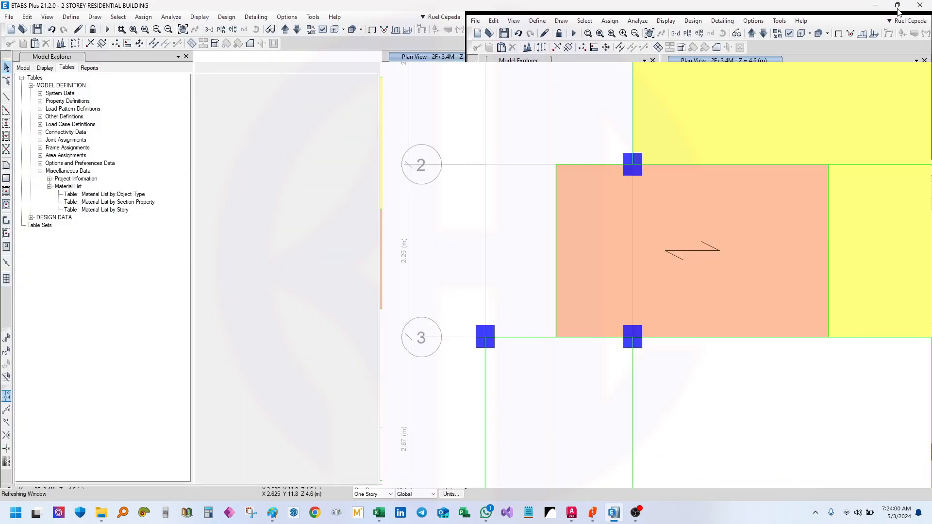
{"action": "left_click_drag", "start_coordinate": [381, 164], "coordinate": [205, 163]}
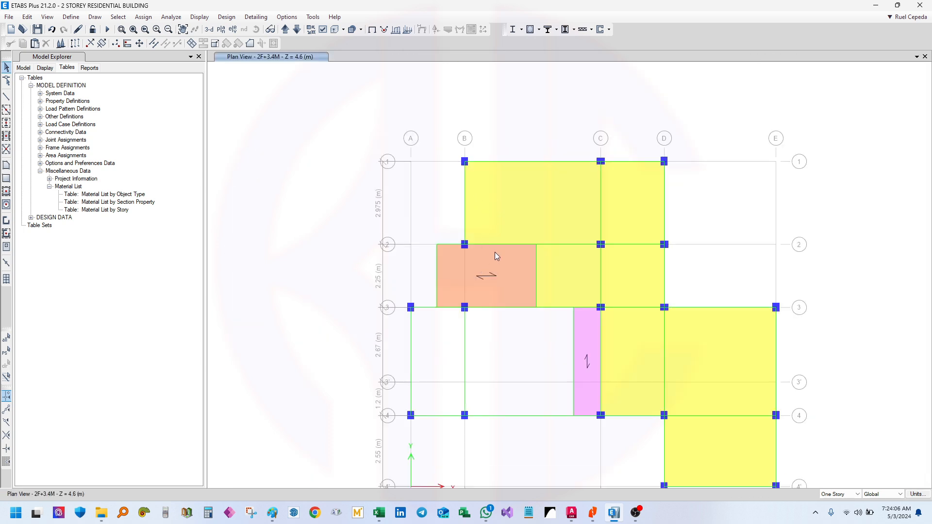
Examine the stair slab between grids 2 and 3 and its surrounding beams in the 2F+3.4M plan
{"action": "left_click_drag", "start_coordinate": [495, 249], "coordinate": [487, 261]}
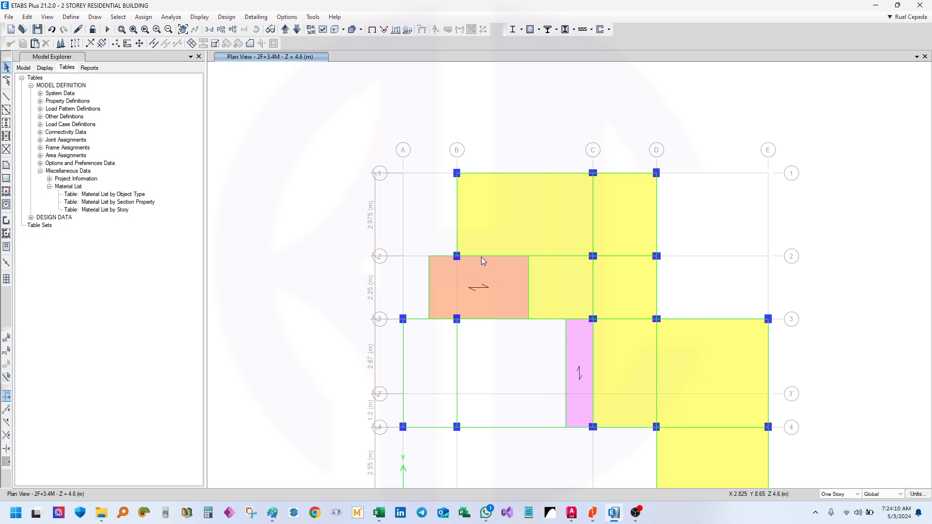
{"action": "left_click_drag", "start_coordinate": [427, 286], "coordinate": [406, 298]}
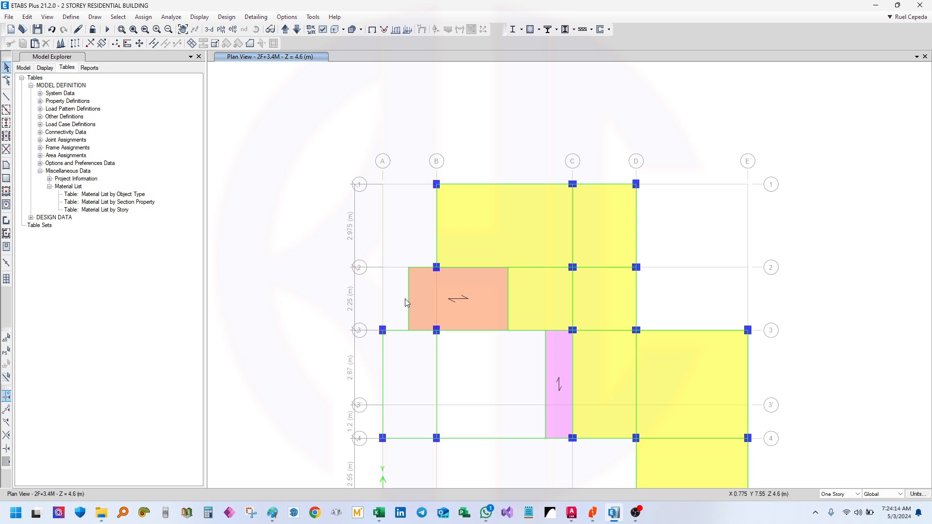
{"action": "scroll", "coordinate": [418, 301], "scroll_direction": "up", "scroll_amount": 5}
{"action": "left_click_drag", "start_coordinate": [421, 296], "coordinate": [398, 288]}
{"action": "scroll", "coordinate": [398, 287], "scroll_direction": "down", "scroll_amount": 5}
{"action": "scroll", "coordinate": [392, 295], "scroll_direction": "up", "scroll_amount": 3}
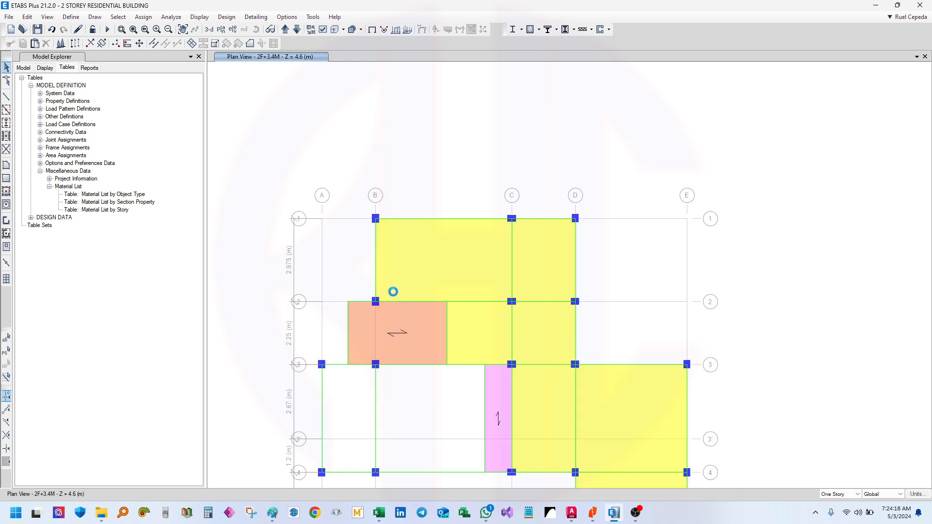
{"action": "scroll", "coordinate": [377, 319], "scroll_direction": "up", "scroll_amount": 3}
{"action": "left_click_drag", "start_coordinate": [378, 321], "coordinate": [502, 243]}
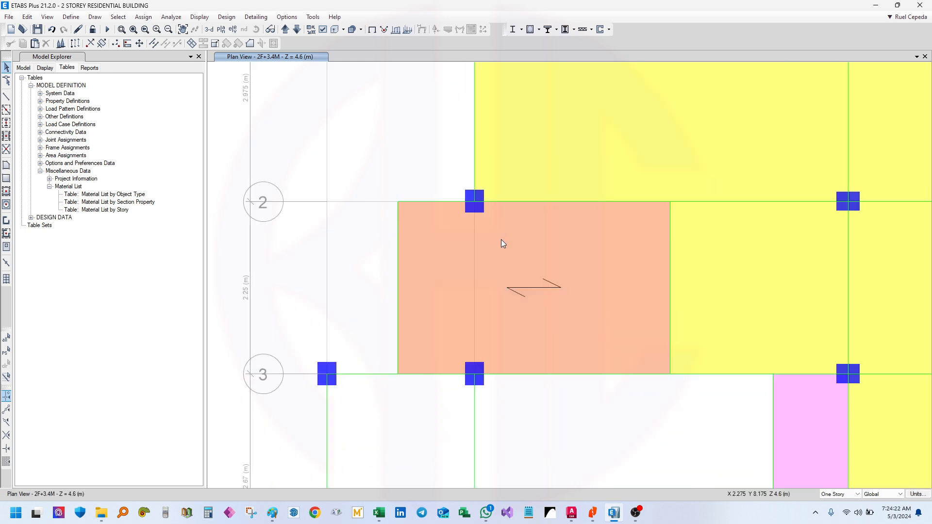
{"action": "left_click_drag", "start_coordinate": [615, 192], "coordinate": [529, 215]}
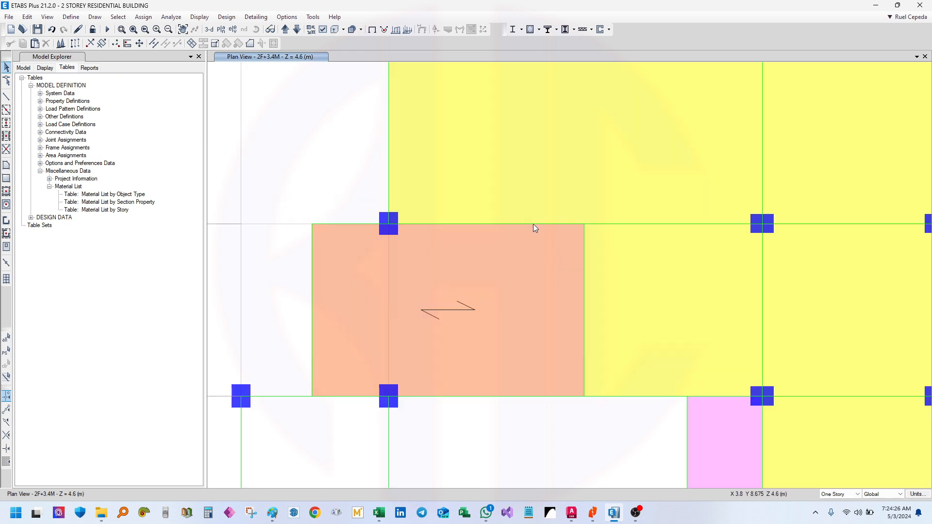
{"action": "left_click_drag", "start_coordinate": [428, 230], "coordinate": [436, 225]}
{"action": "left_click_drag", "start_coordinate": [485, 264], "coordinate": [481, 228]}
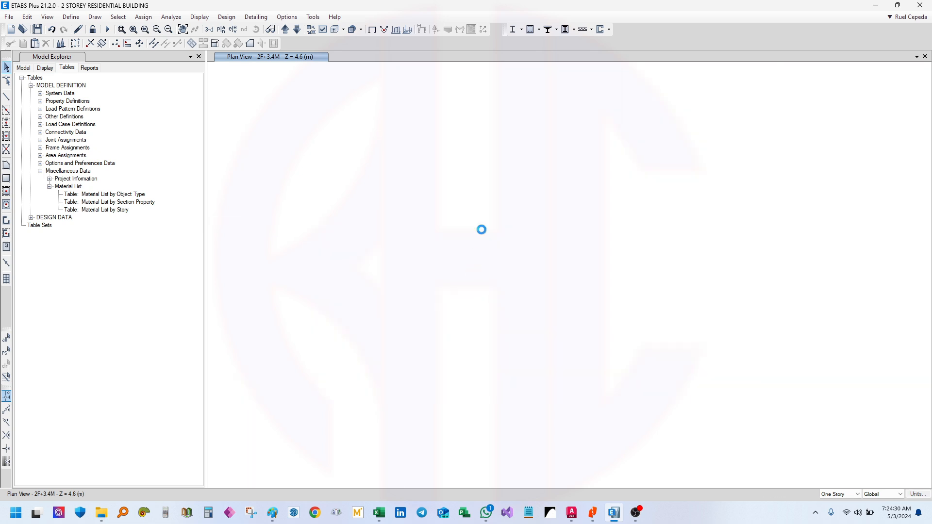
{"action": "left_click_drag", "start_coordinate": [562, 253], "coordinate": [556, 275]}
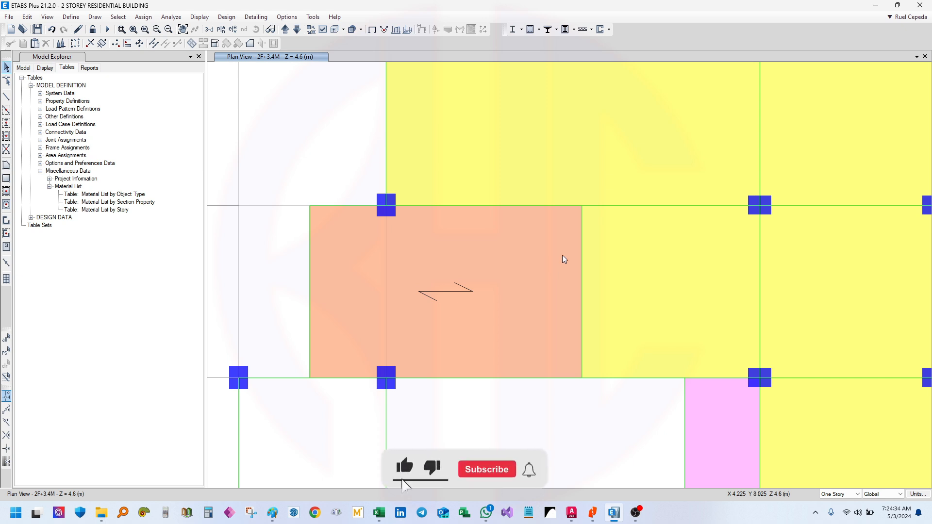
{"action": "left_click_drag", "start_coordinate": [517, 321], "coordinate": [500, 286]}
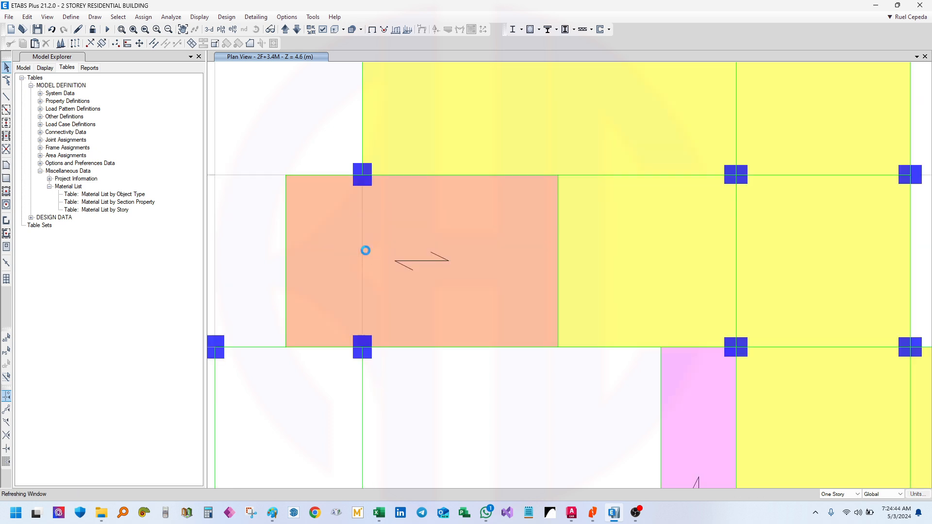
Inspect the whole frame in the 3-D view and display the GF+0.2M plan view
{"action": "left_click", "coordinate": [209, 29]}
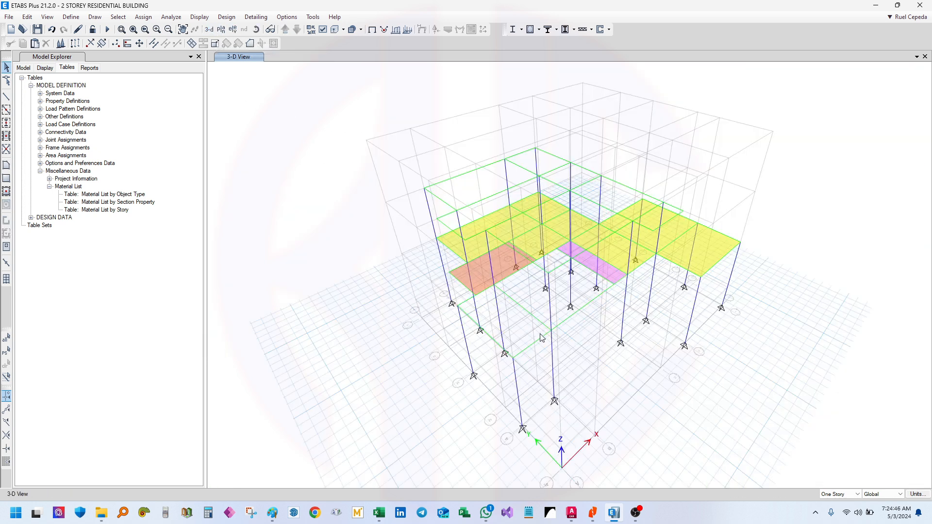
{"action": "left_click_drag", "start_coordinate": [497, 344], "coordinate": [577, 318]}
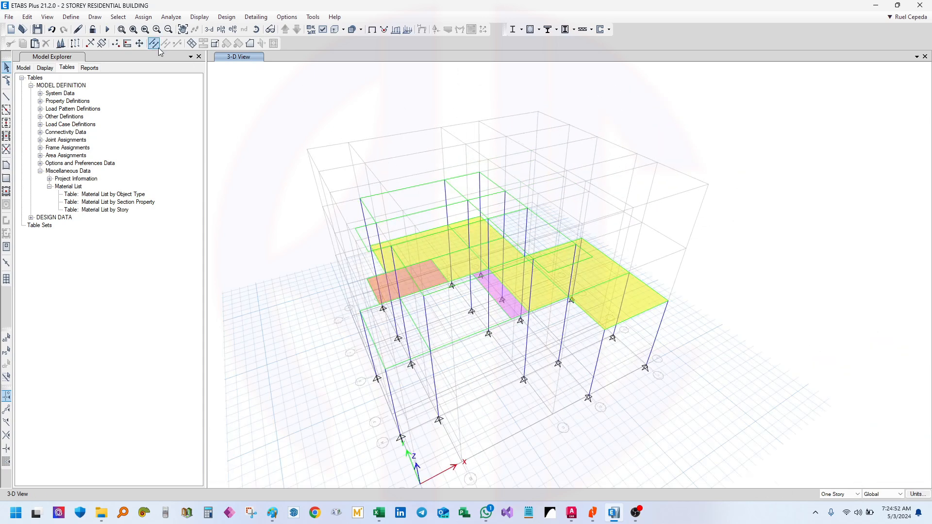
{"action": "left_click", "coordinate": [220, 29]}
{"action": "left_click", "coordinate": [424, 244]}
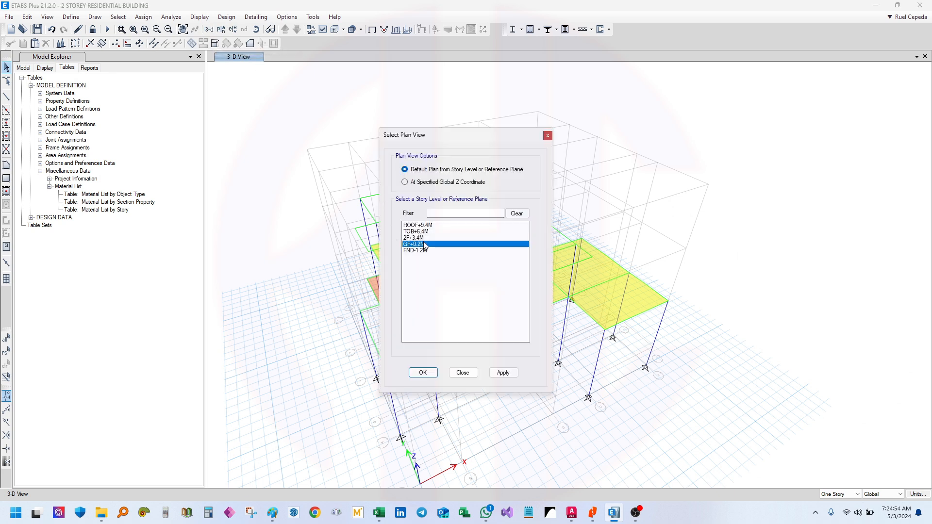
{"action": "left_click", "coordinate": [422, 372]}
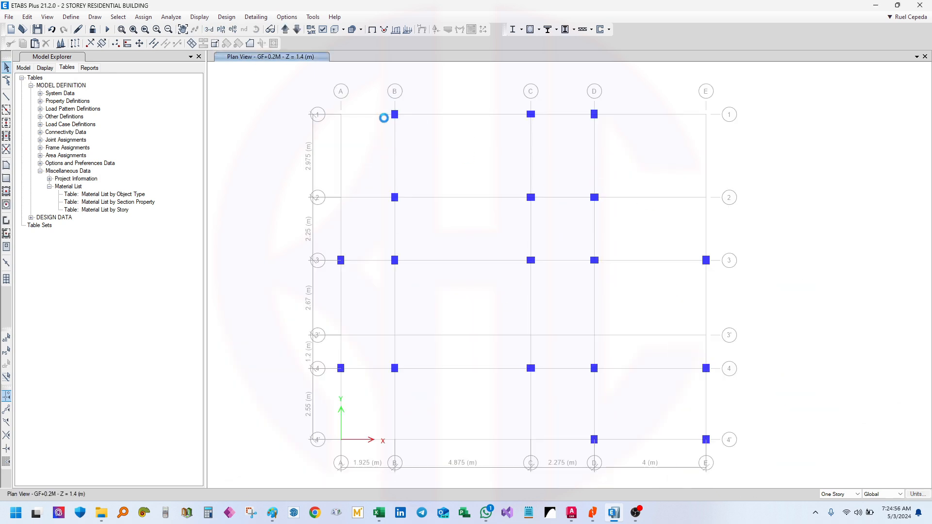
Review the defined load patterns and close the list without changing them
{"action": "left_click", "coordinate": [71, 17]}
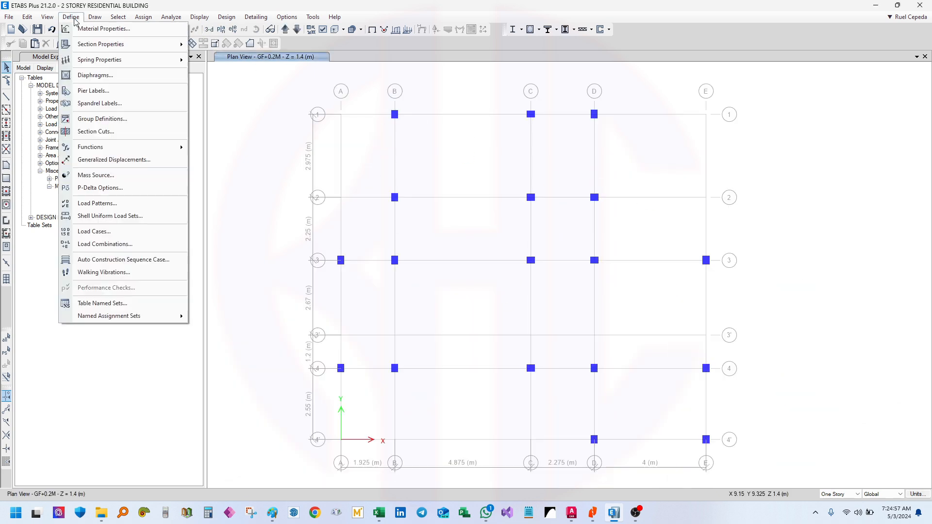
{"action": "left_click", "coordinate": [121, 203]}
{"action": "left_click_drag", "start_coordinate": [457, 190], "coordinate": [439, 186]}
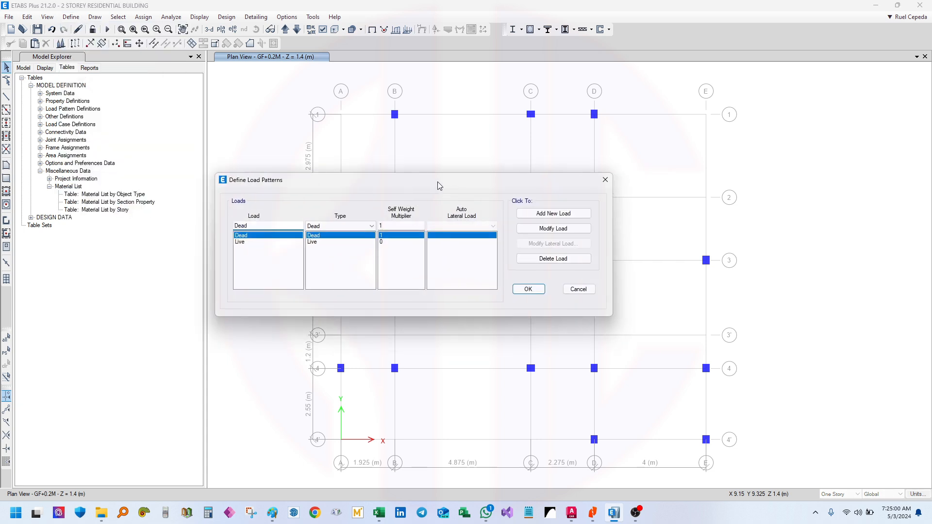
{"action": "left_click", "coordinate": [604, 180]}
Review the defined diaphragms and close the list without changing them
{"action": "left_click", "coordinate": [71, 17]}
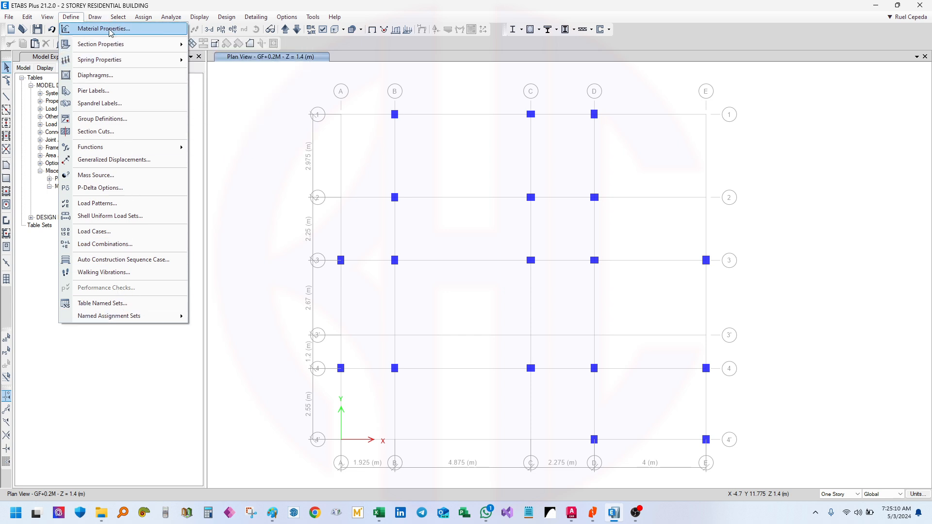
{"action": "mouse_move", "coordinate": [112, 43]}
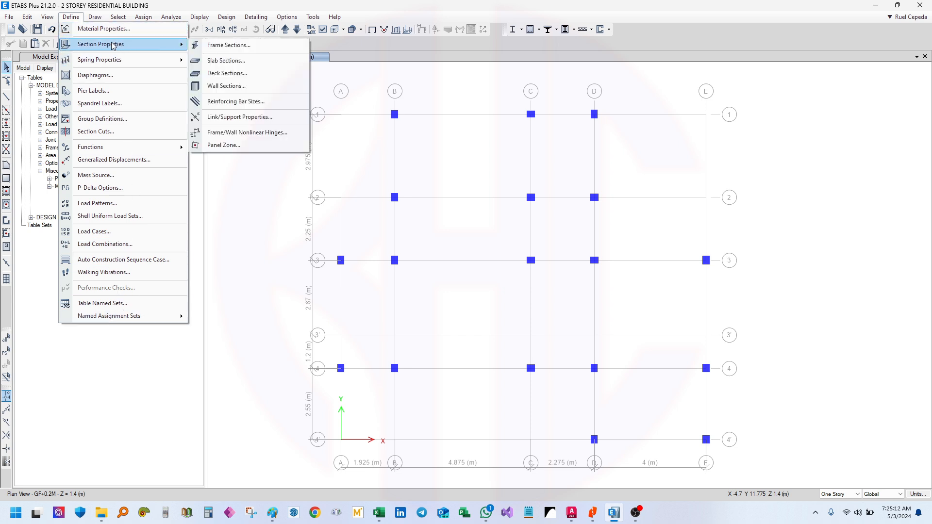
{"action": "left_click", "coordinate": [107, 77]}
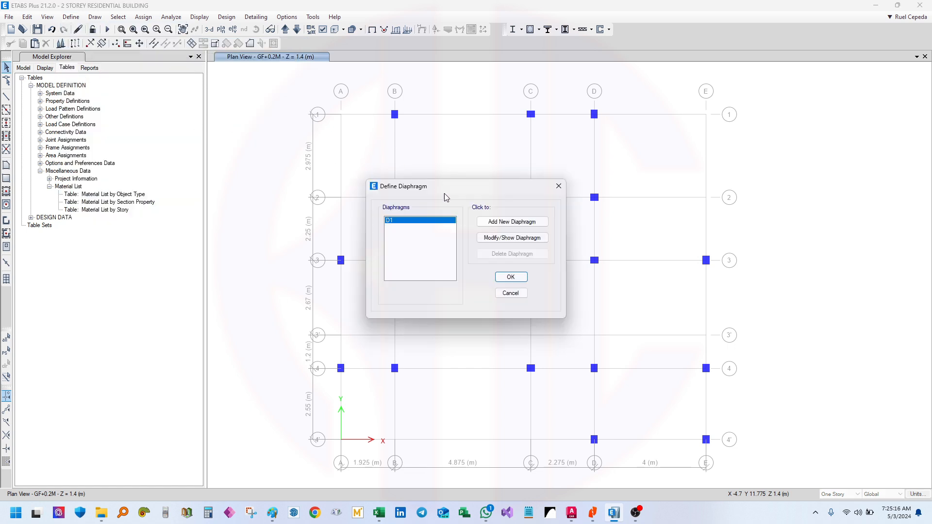
{"action": "left_click_drag", "start_coordinate": [484, 190], "coordinate": [298, 204]}
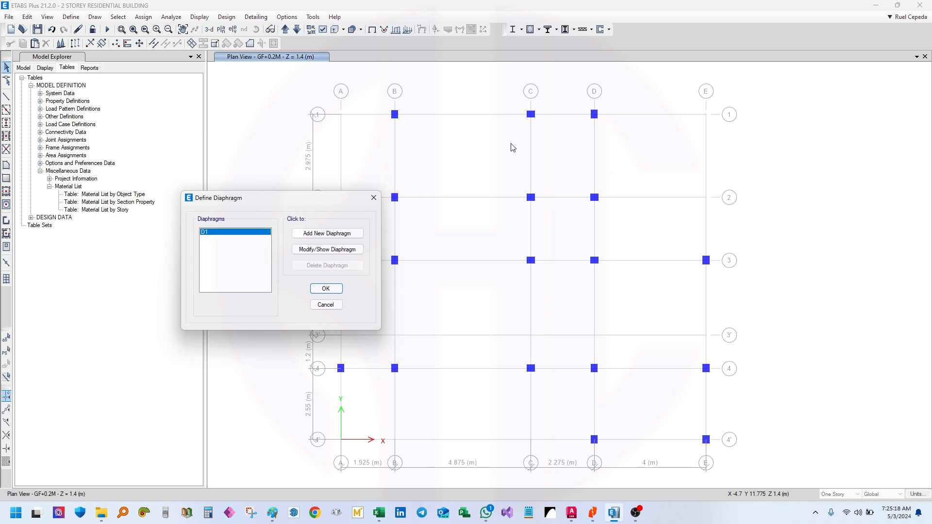
{"action": "left_click", "coordinate": [437, 125]}
{"action": "left_click", "coordinate": [373, 198]}
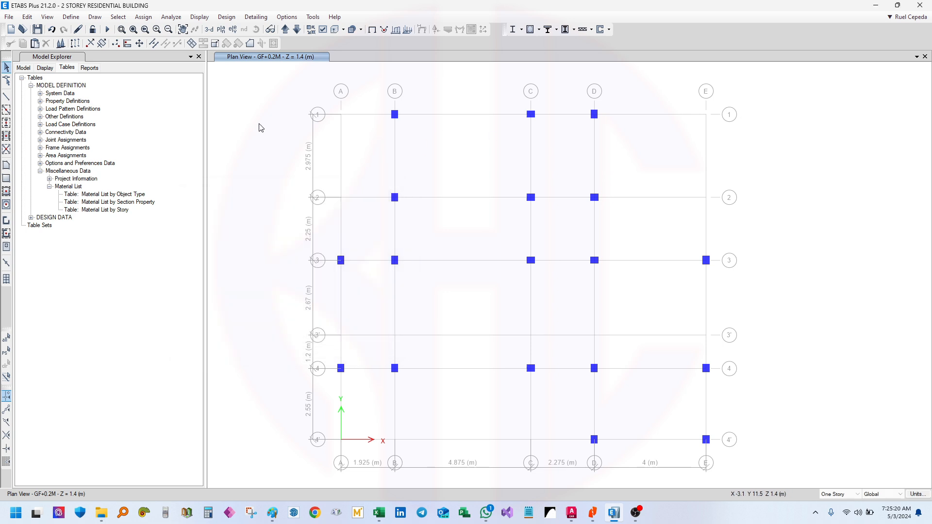
Return to the 3-D view and inspect the stair slabs and second-floor framing from a lower angle
{"action": "left_click", "coordinate": [212, 32]}
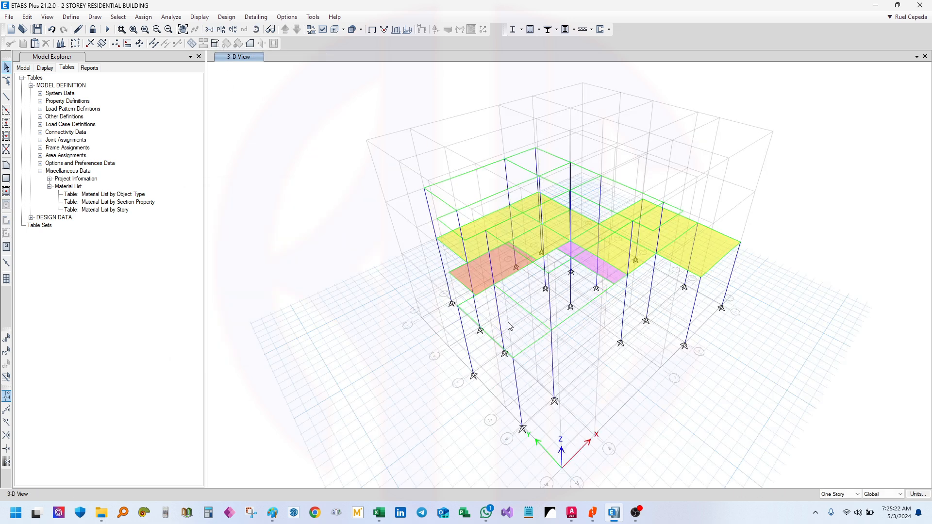
{"action": "left_click_drag", "start_coordinate": [542, 340], "coordinate": [578, 258]}
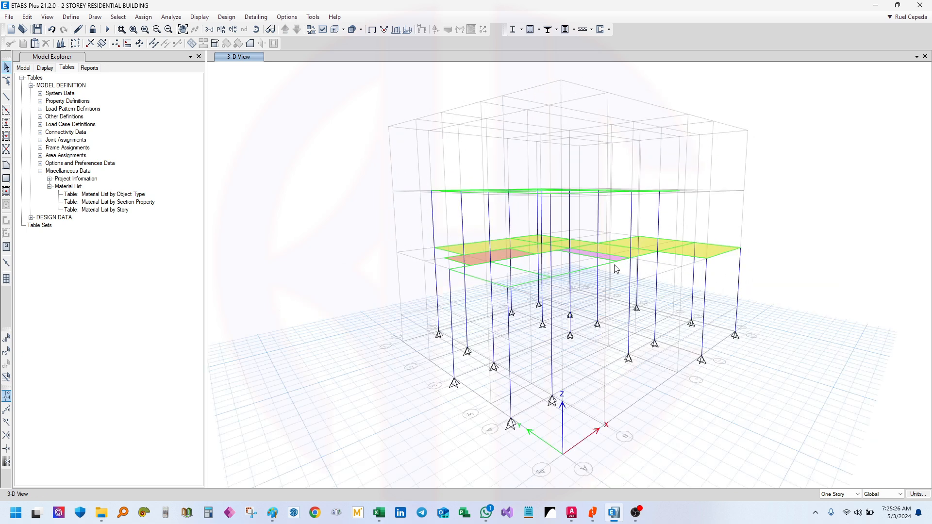
Review the rigidity options for a new diaphragm without adding it, check the existing diaphragm's data and close the diaphragm definitions
{"action": "left_click_drag", "start_coordinate": [610, 281], "coordinate": [607, 266]}
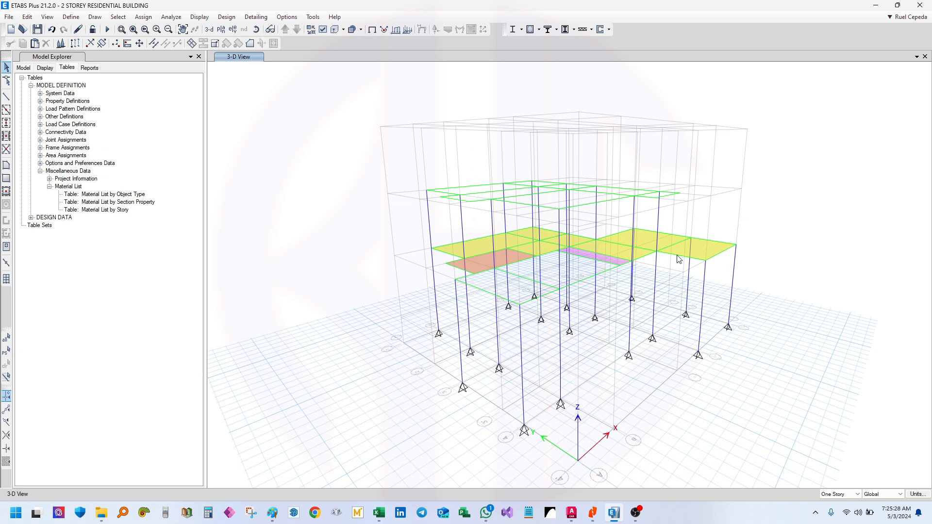
{"action": "left_click", "coordinate": [71, 17]}
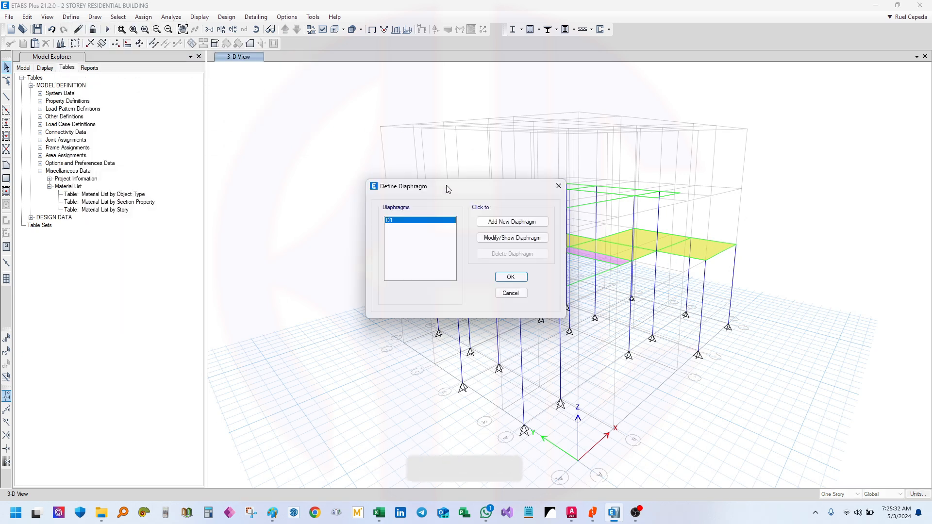
{"action": "left_click_drag", "start_coordinate": [445, 185], "coordinate": [397, 179]}
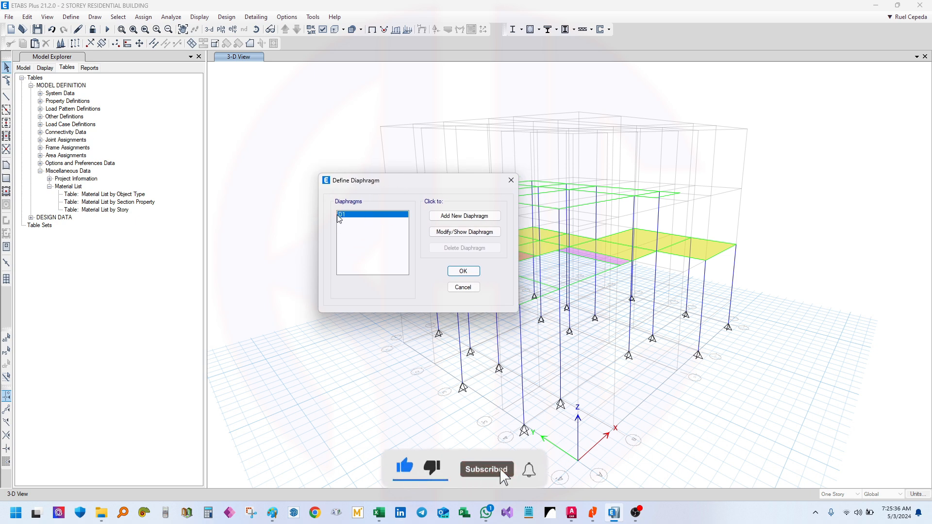
{"action": "left_click", "coordinate": [459, 215]}
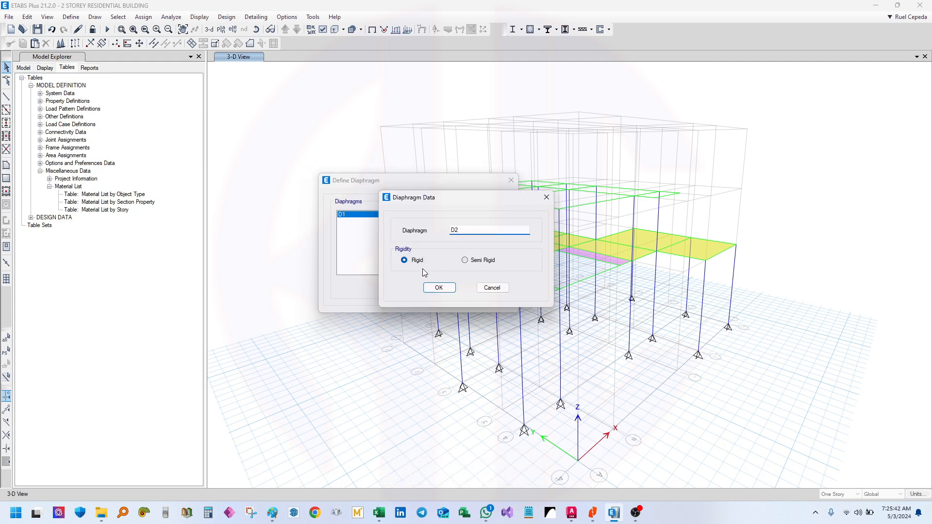
{"action": "left_click", "coordinate": [421, 261]}
{"action": "left_click", "coordinate": [491, 287]}
{"action": "left_click", "coordinate": [449, 232]}
{"action": "left_click", "coordinate": [437, 288]}
{"action": "left_click", "coordinate": [463, 271]}
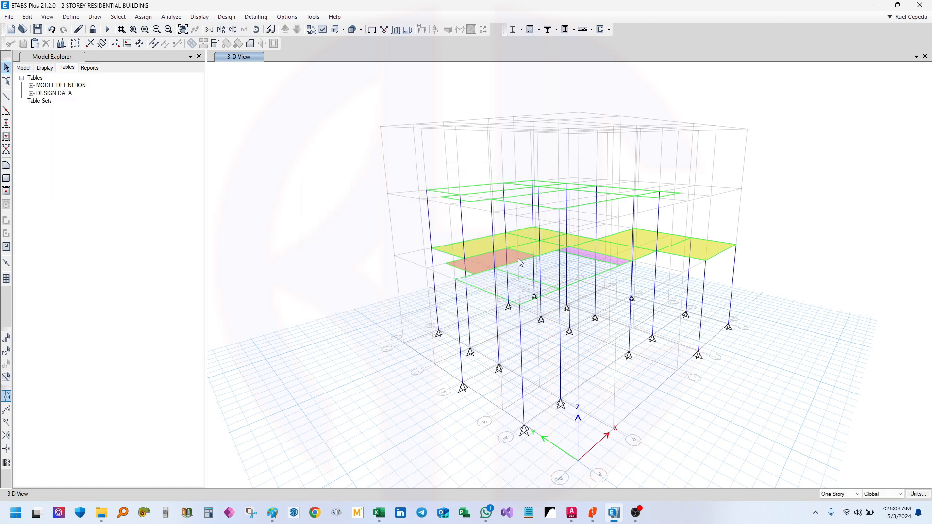
Select the second-floor joints, frames and slabs together in the 3-D view and clear the selection
{"action": "left_click_drag", "start_coordinate": [652, 277], "coordinate": [439, 249]}
{"action": "left_click_drag", "start_coordinate": [357, 205], "coordinate": [853, 284]}
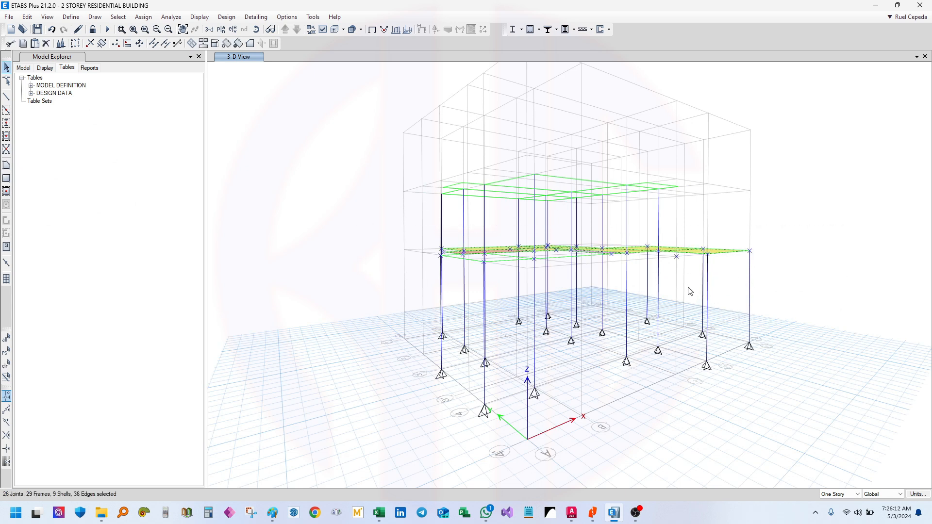
{"action": "key", "text": "ctrl+shift+c"}
{"action": "left_click_drag", "start_coordinate": [479, 293], "coordinate": [490, 315]}
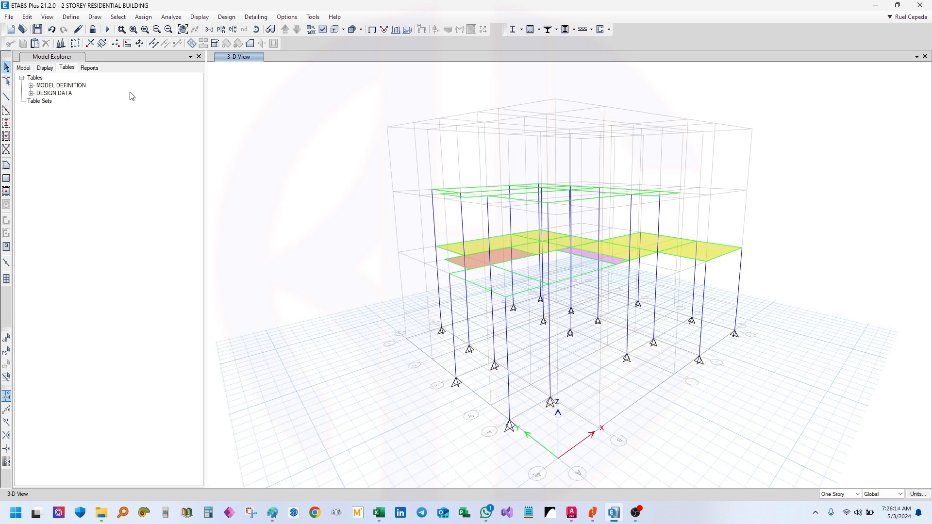
Review the defined groups and close the list without changing them
{"action": "left_click", "coordinate": [70, 17]}
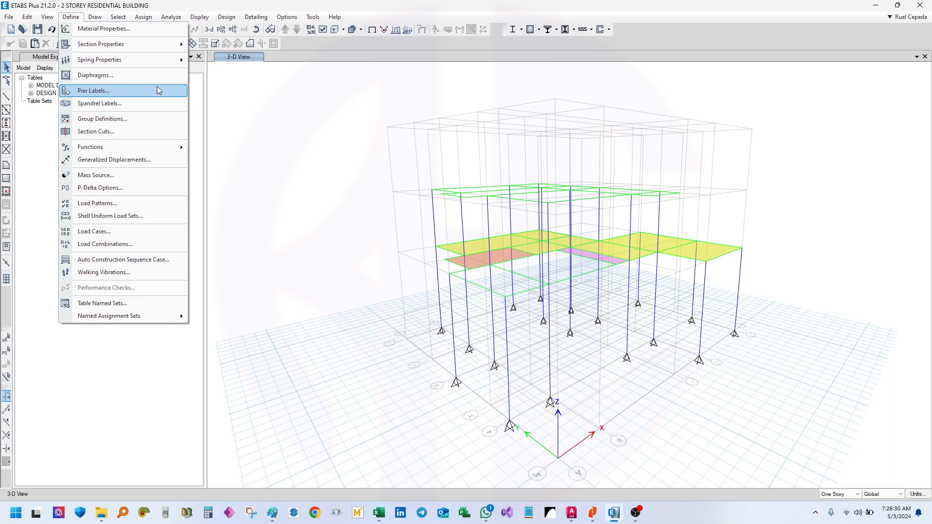
{"action": "left_click", "coordinate": [136, 119]}
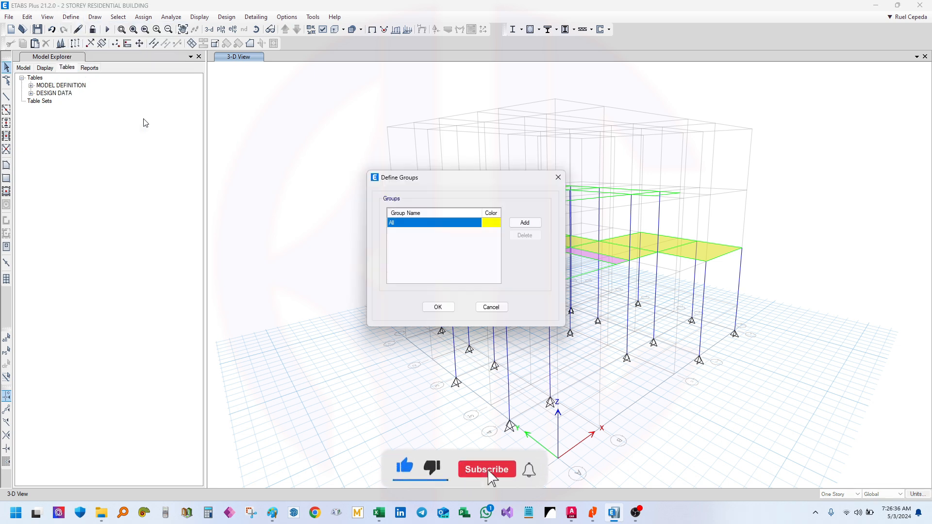
{"action": "left_click", "coordinate": [558, 177]}
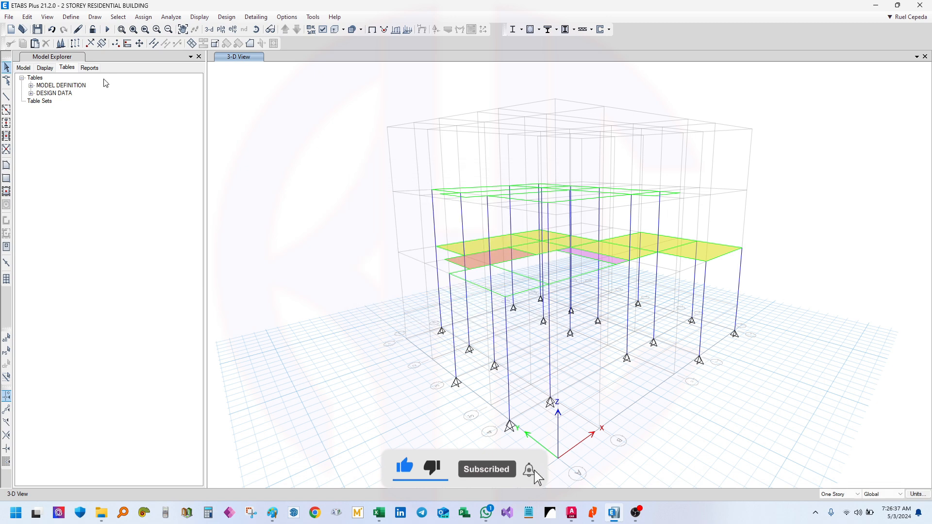
Add a new group under the model's groups
{"action": "left_click", "coordinate": [24, 67]}
{"action": "left_click", "coordinate": [30, 117]}
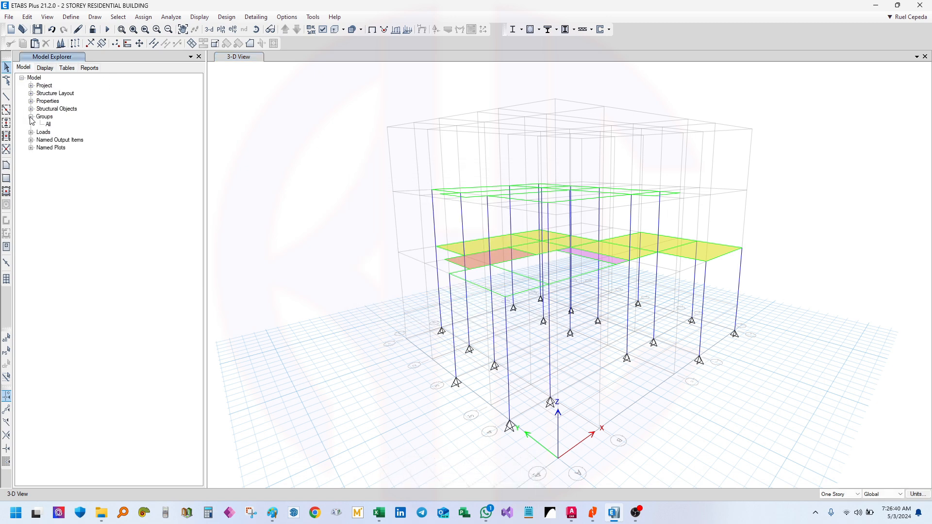
{"action": "left_click", "coordinate": [45, 117]}
{"action": "right_click", "coordinate": [46, 117]}
{"action": "left_click", "coordinate": [80, 121]}
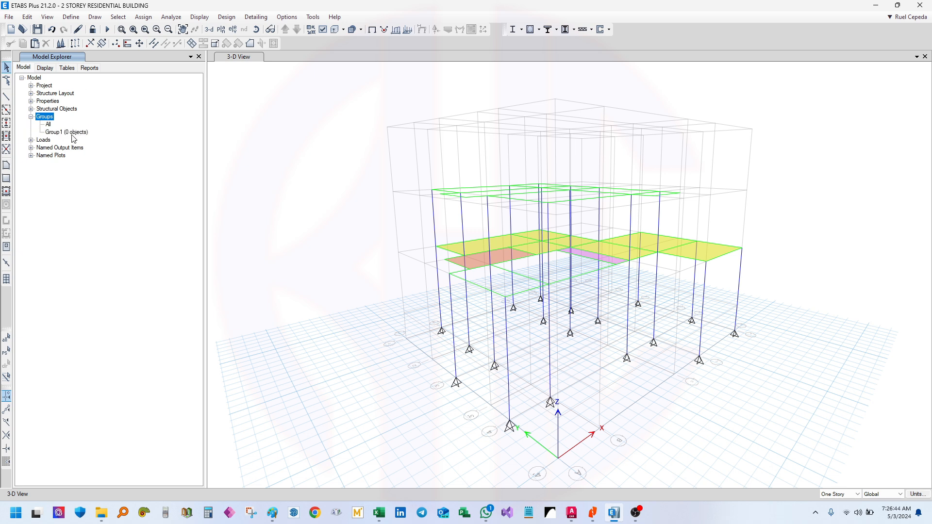
Open the new group's definition and rename the group as Beam
{"action": "left_click", "coordinate": [67, 134]}
{"action": "double_click", "coordinate": [67, 134]}
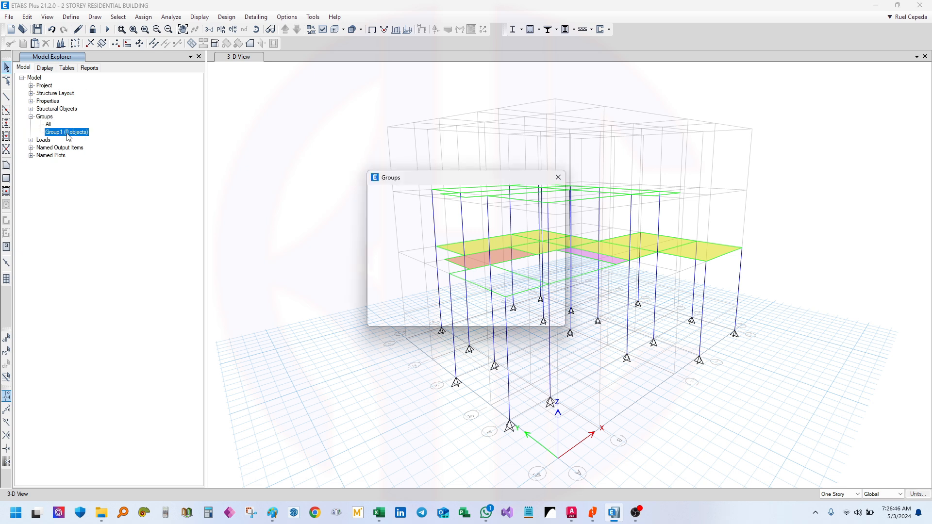
{"action": "left_click_drag", "start_coordinate": [458, 172], "coordinate": [203, 170]}
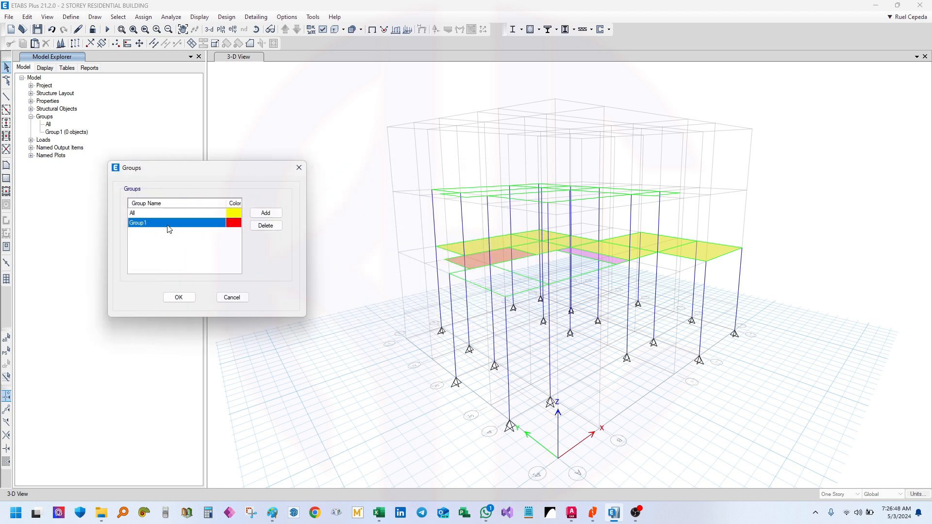
{"action": "left_click", "coordinate": [154, 224]}
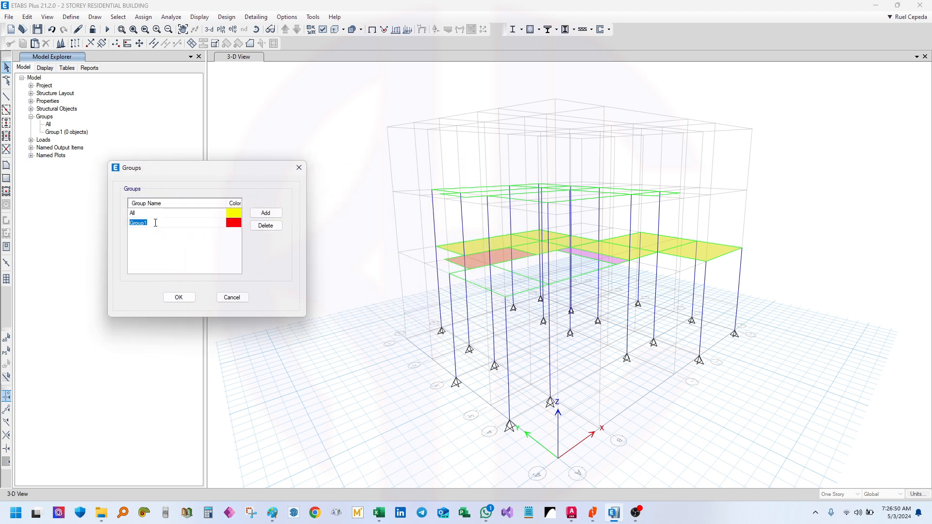
{"action": "type", "text": "Beam"}
{"action": "left_click", "coordinate": [156, 224]}
Add a second group and name it Column
{"action": "left_click", "coordinate": [265, 212]}
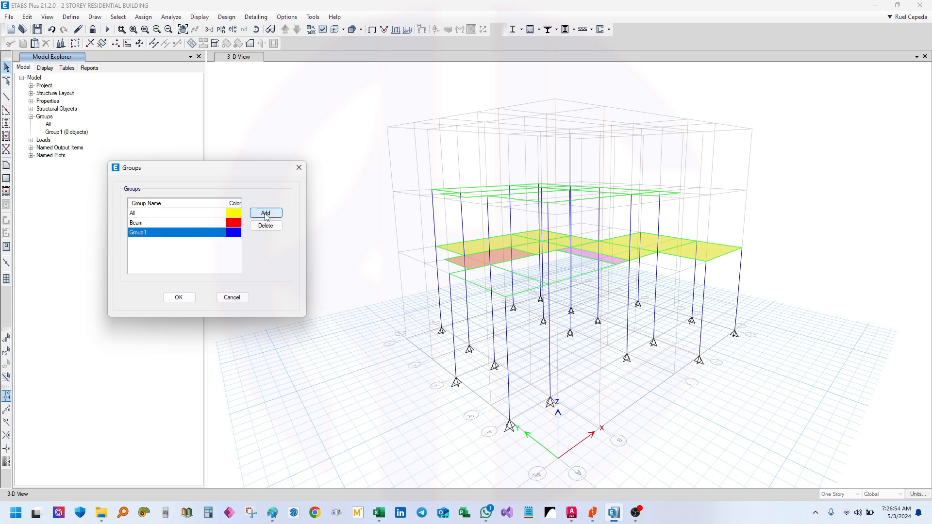
{"action": "left_click", "coordinate": [149, 234]}
{"action": "type", "text": "Column"}
{"action": "key", "text": "Return"}
Add a third group named Slab and accept the group definitions
{"action": "left_click", "coordinate": [266, 213]}
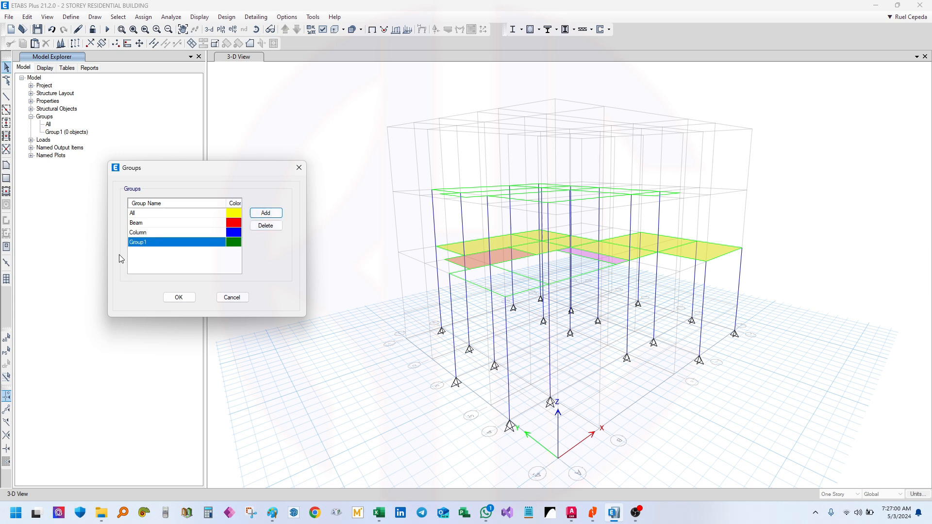
{"action": "left_click", "coordinate": [150, 242]}
{"action": "type", "text": "Slab"}
{"action": "key", "text": "Return"}
{"action": "left_click", "coordinate": [187, 298]}
Select all beams by object type and add them to the Beam group
{"action": "left_click", "coordinate": [67, 133]}
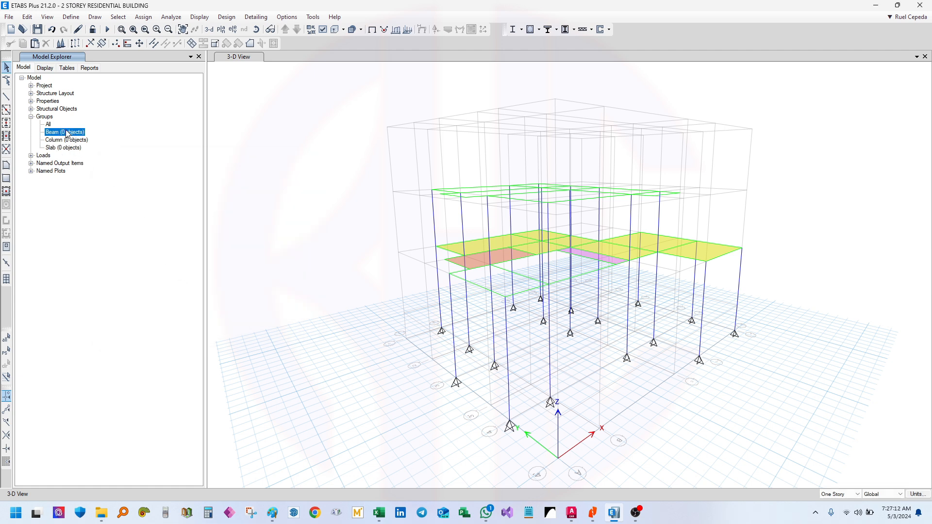
{"action": "left_click", "coordinate": [118, 16]}
{"action": "mouse_move", "coordinate": [146, 28]}
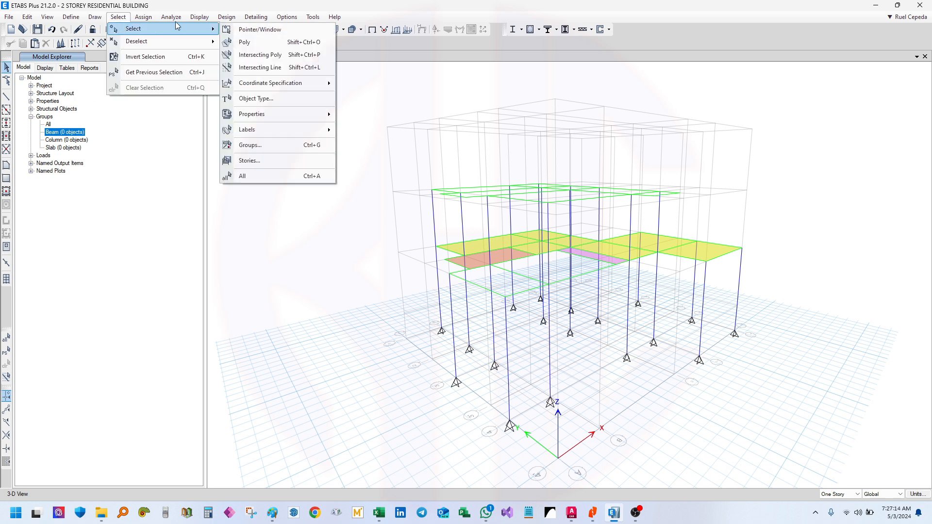
{"action": "left_click", "coordinate": [159, 190]}
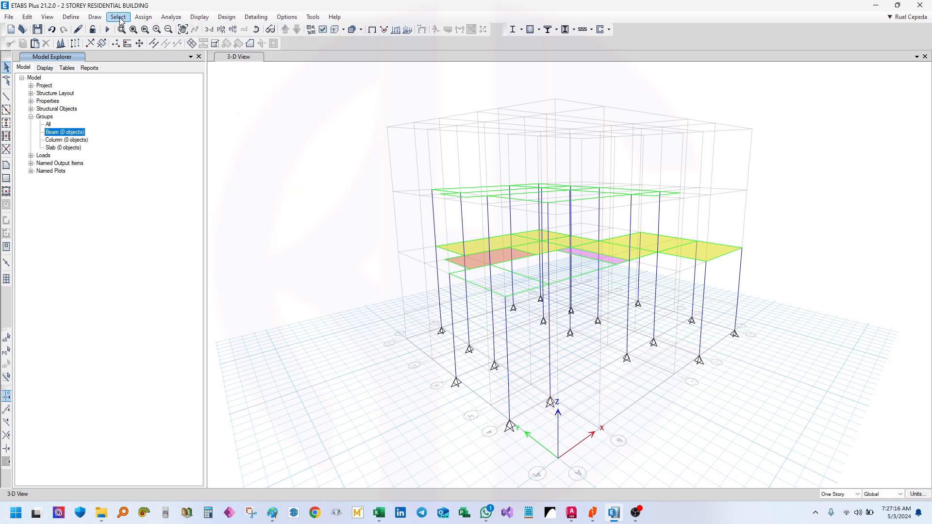
{"action": "left_click", "coordinate": [119, 17]}
{"action": "left_click", "coordinate": [133, 29]}
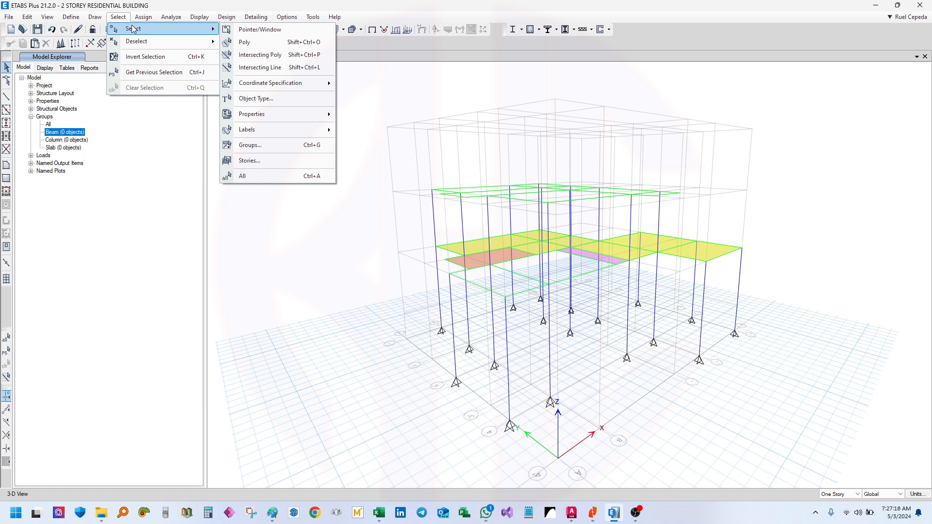
{"action": "left_click", "coordinate": [250, 98]}
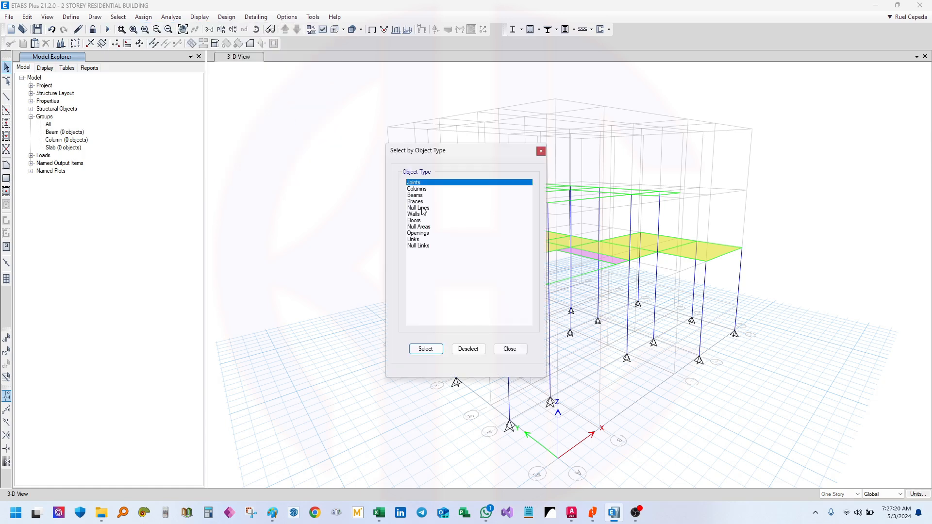
{"action": "left_click", "coordinate": [418, 195]}
{"action": "left_click", "coordinate": [425, 349]}
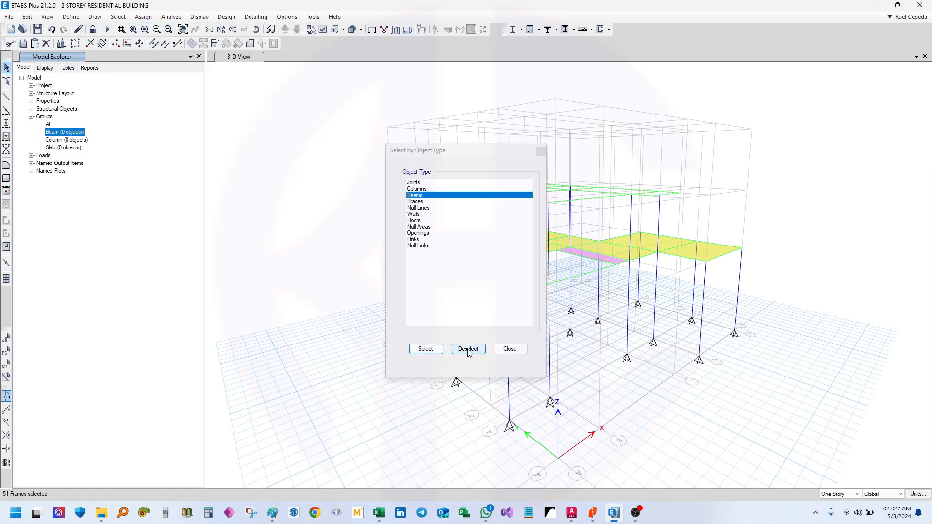
{"action": "left_click", "coordinate": [509, 349]}
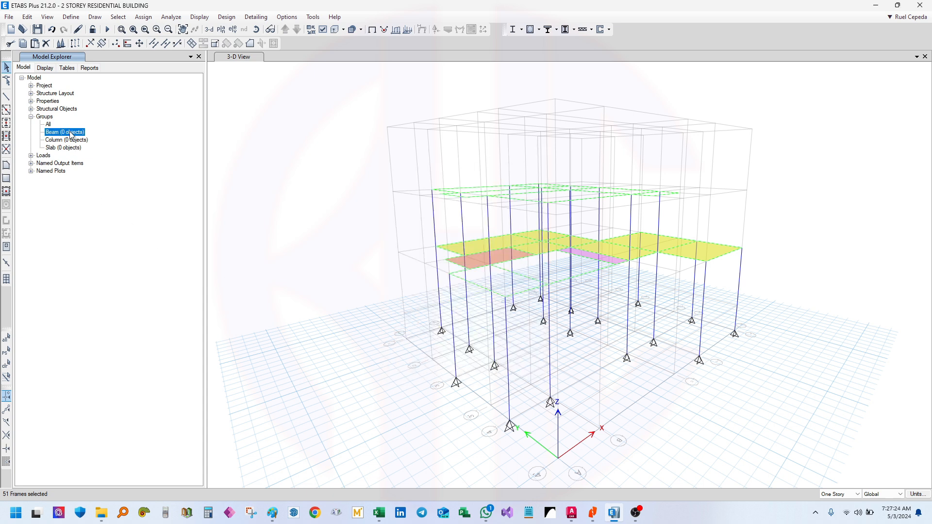
{"action": "right_click", "coordinate": [71, 134]}
{"action": "left_click", "coordinate": [92, 167]}
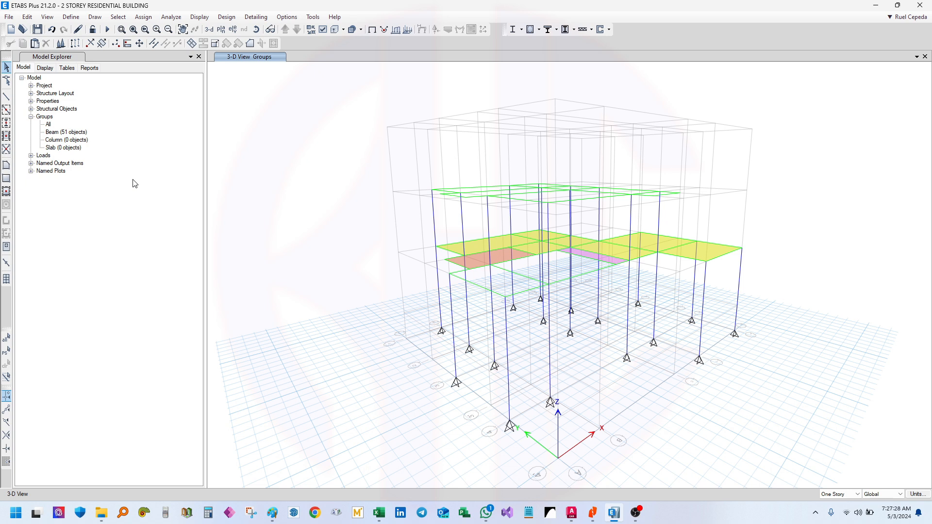
Select all columns by object type and add them to the Column group
{"action": "left_click", "coordinate": [118, 17]}
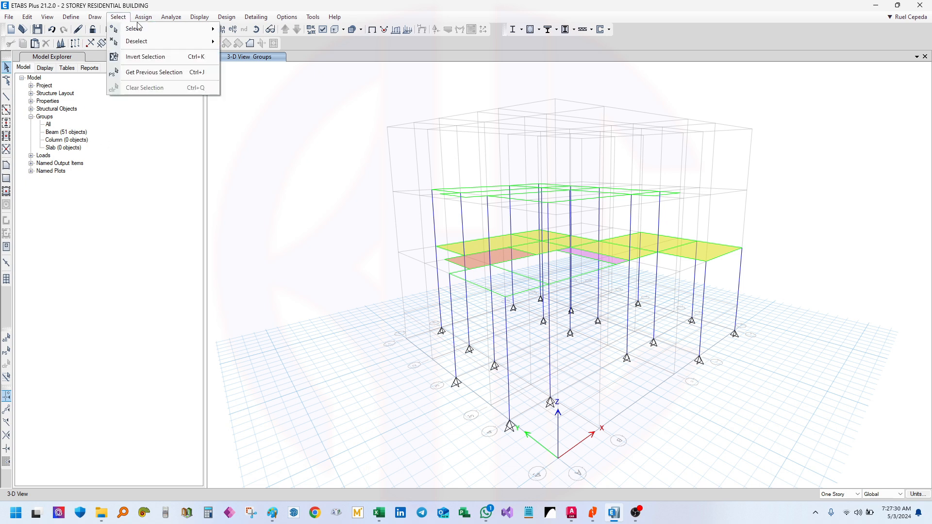
{"action": "mouse_move", "coordinate": [212, 30]}
{"action": "left_click", "coordinate": [272, 99]}
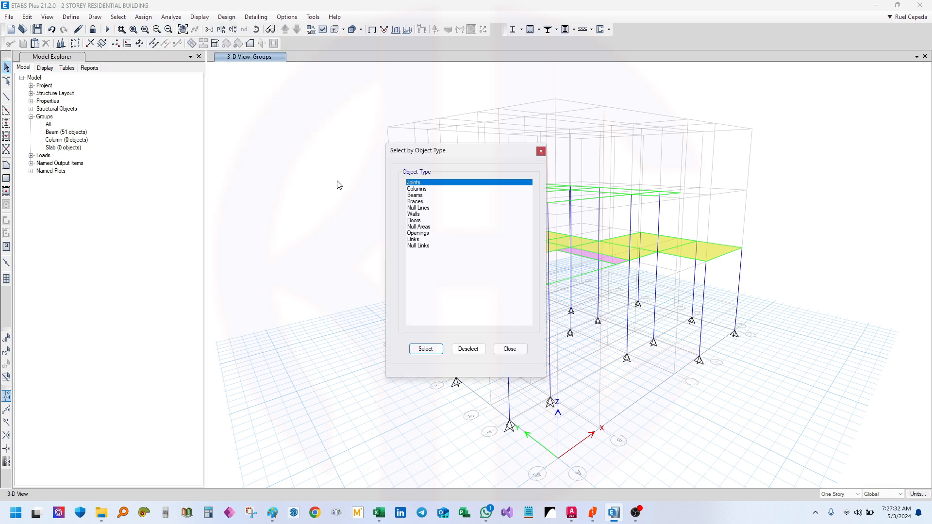
{"action": "left_click", "coordinate": [428, 191]}
{"action": "left_click", "coordinate": [429, 350]}
{"action": "left_click", "coordinate": [68, 140]}
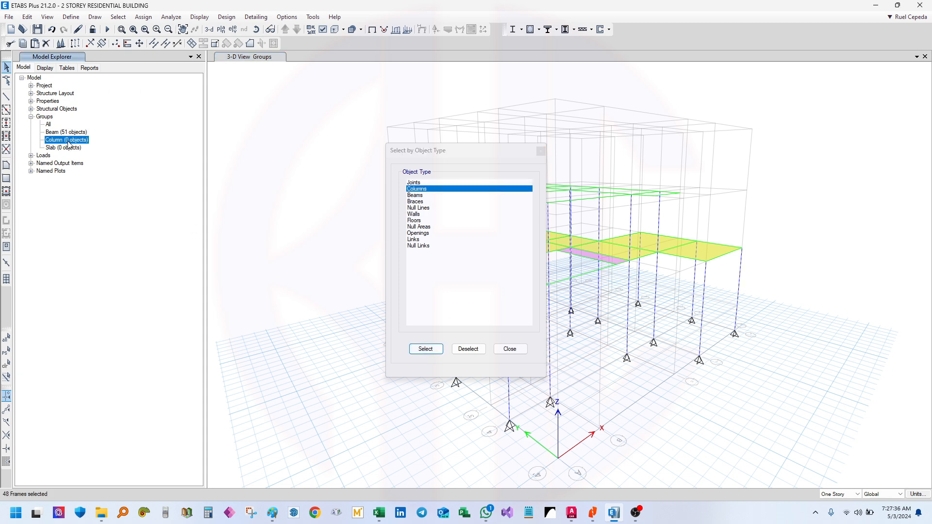
{"action": "right_click", "coordinate": [70, 142]}
{"action": "left_click", "coordinate": [129, 184]}
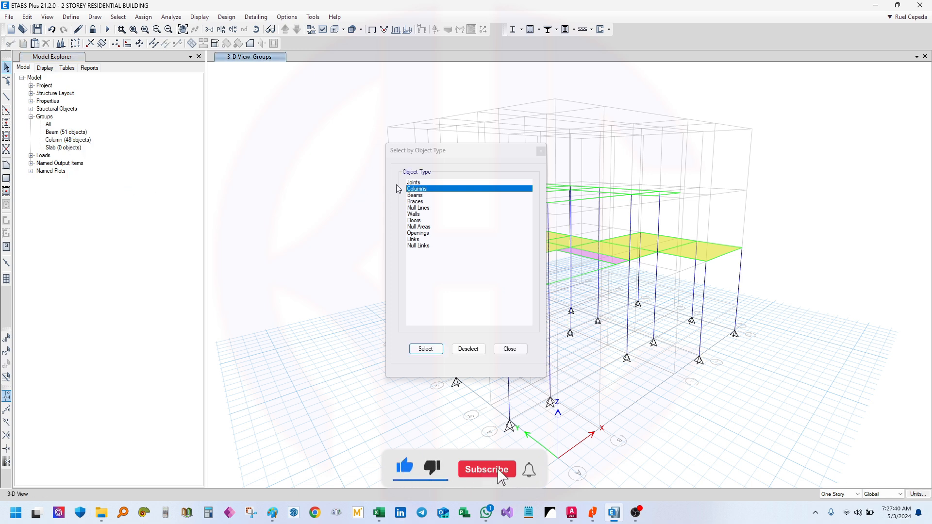
Select all floors by object type, add them to the Slab group and close the object-type selection
{"action": "left_click_drag", "start_coordinate": [429, 151], "coordinate": [293, 146]}
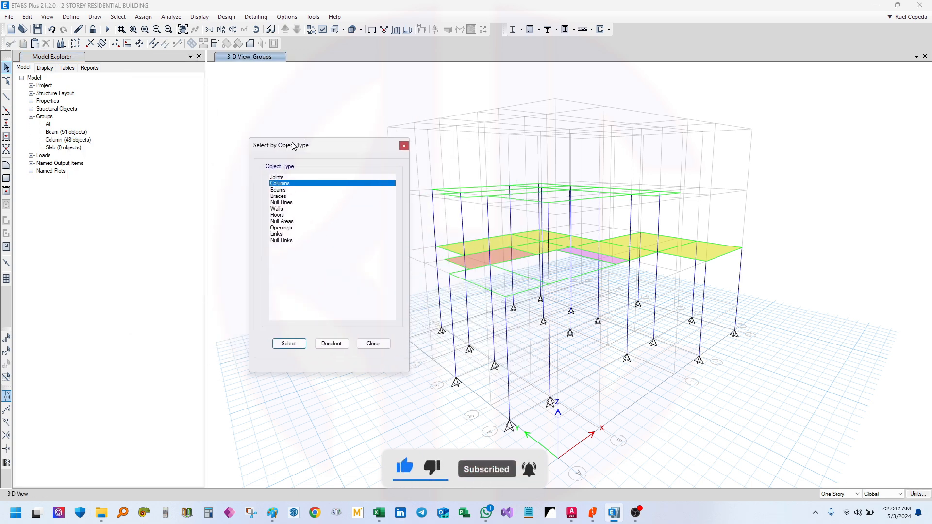
{"action": "left_click", "coordinate": [290, 216]}
{"action": "left_click", "coordinate": [289, 343]}
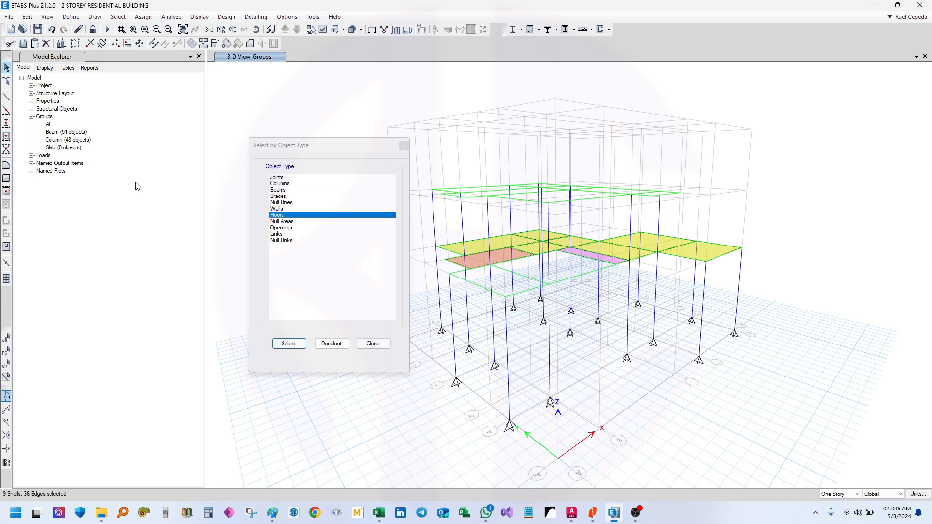
{"action": "left_click", "coordinate": [69, 151]}
{"action": "right_click", "coordinate": [69, 151]}
{"action": "left_click", "coordinate": [116, 197]}
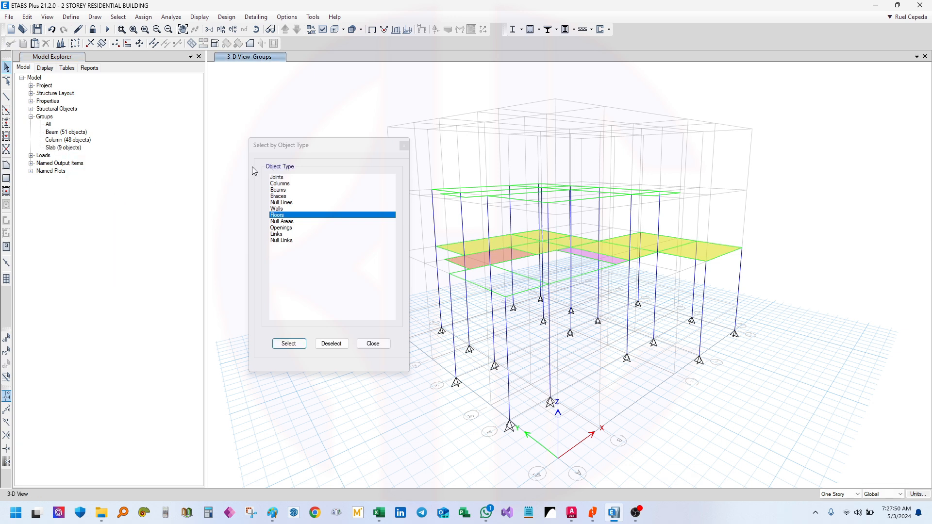
{"action": "left_click", "coordinate": [404, 145]}
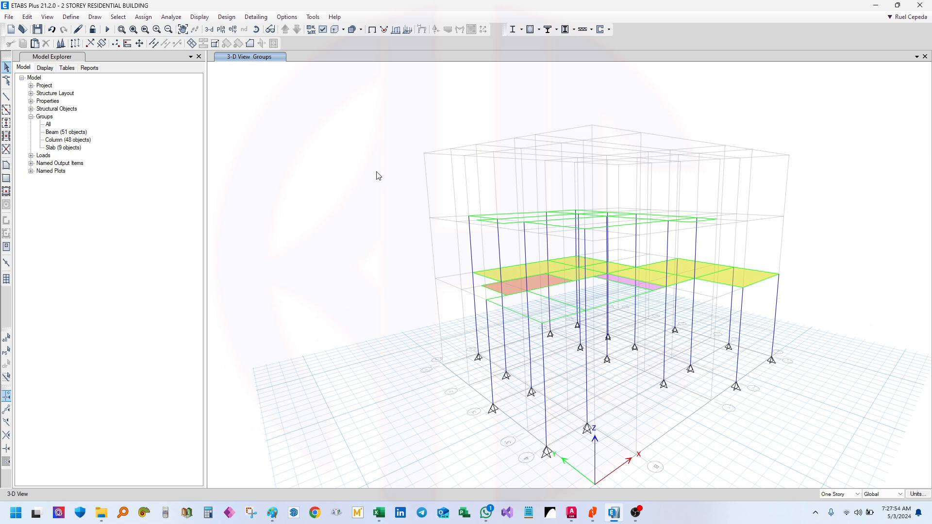
Select the Beam group's members by group and inspect them in the 3-D view
{"action": "key", "text": "ctrl+g"}
{"action": "left_click_drag", "start_coordinate": [435, 150], "coordinate": [227, 152]}
{"action": "left_click", "coordinate": [219, 193]}
{"action": "left_click", "coordinate": [216, 352]}
{"action": "mouse_move", "coordinate": [518, 305]}
{"action": "left_mouse_down"}
{"action": "mouse_move", "coordinate": [574, 298]}
{"action": "mouse_move", "coordinate": [586, 278]}
{"action": "mouse_move", "coordinate": [626, 264]}
{"action": "mouse_move", "coordinate": [670, 397]}
{"action": "mouse_move", "coordinate": [731, 367]}
{"action": "left_mouse_up"}
{"action": "left_click_drag", "start_coordinate": [743, 293], "coordinate": [693, 301]}
{"action": "mouse_move", "coordinate": [546, 336]}
{"action": "left_mouse_down"}
{"action": "mouse_move", "coordinate": [534, 327]}
{"action": "mouse_move", "coordinate": [541, 314]}
{"action": "mouse_move", "coordinate": [554, 344]}
{"action": "left_mouse_up"}
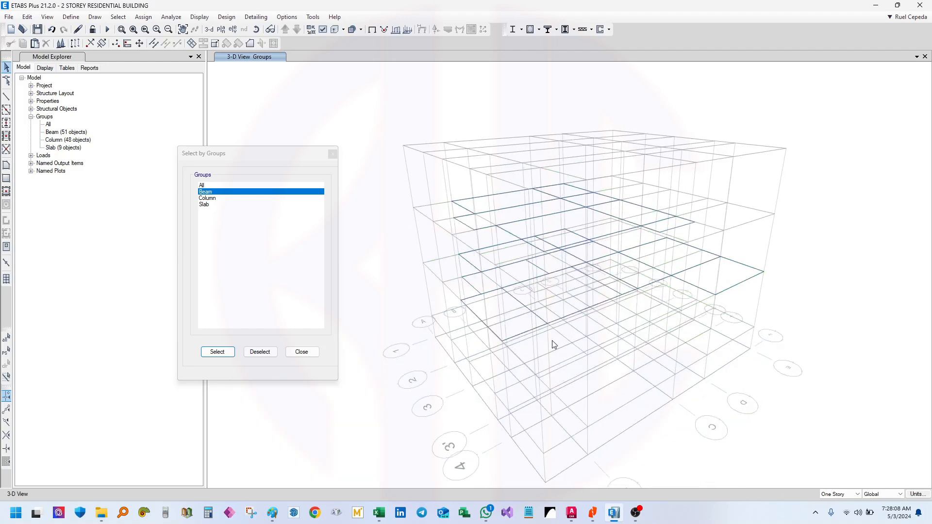
{"action": "left_click", "coordinate": [332, 153]}
{"action": "left_click_drag", "start_coordinate": [399, 183], "coordinate": [604, 309]}
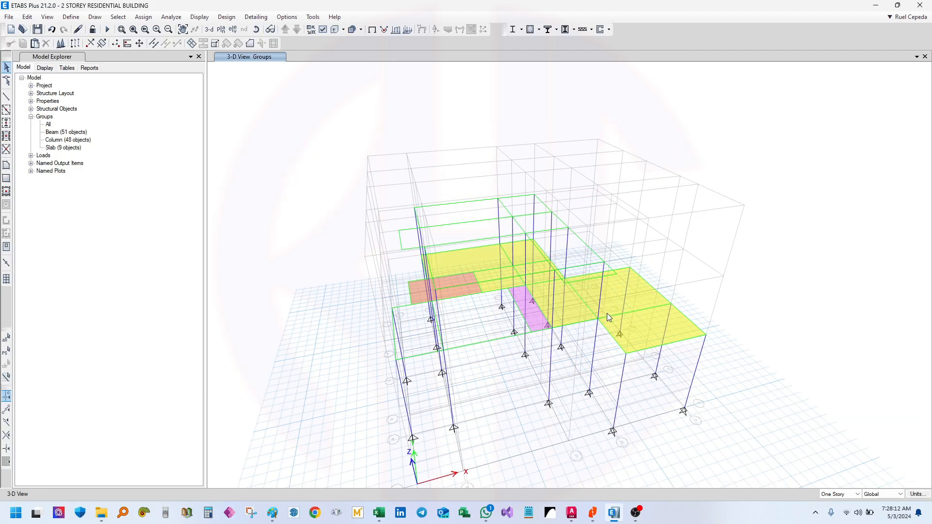
{"action": "left_click_drag", "start_coordinate": [501, 387], "coordinate": [584, 327]}
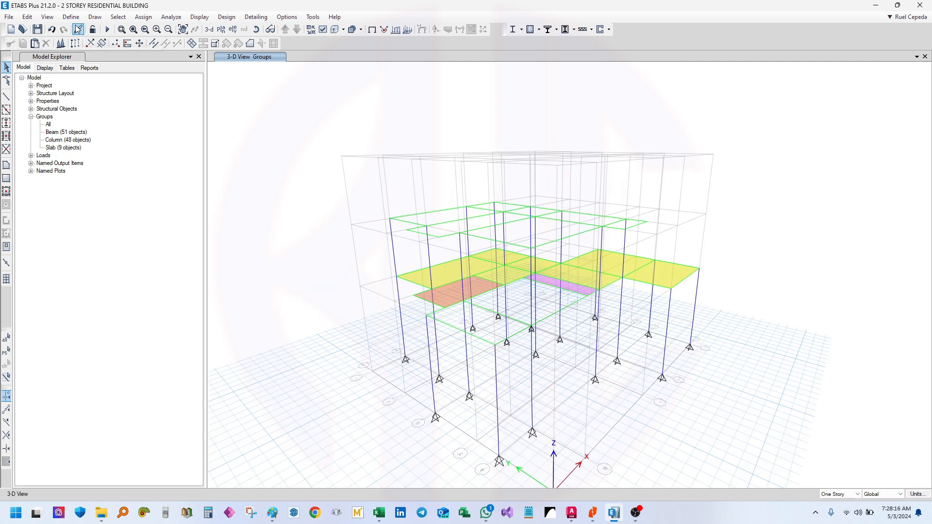
{"action": "left_click", "coordinate": [71, 18]}
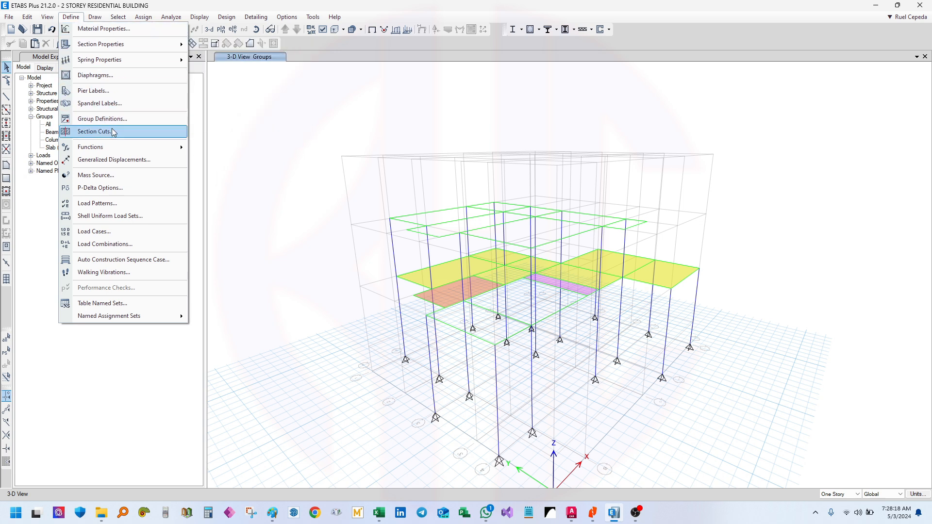
{"action": "mouse_move", "coordinate": [148, 149]}
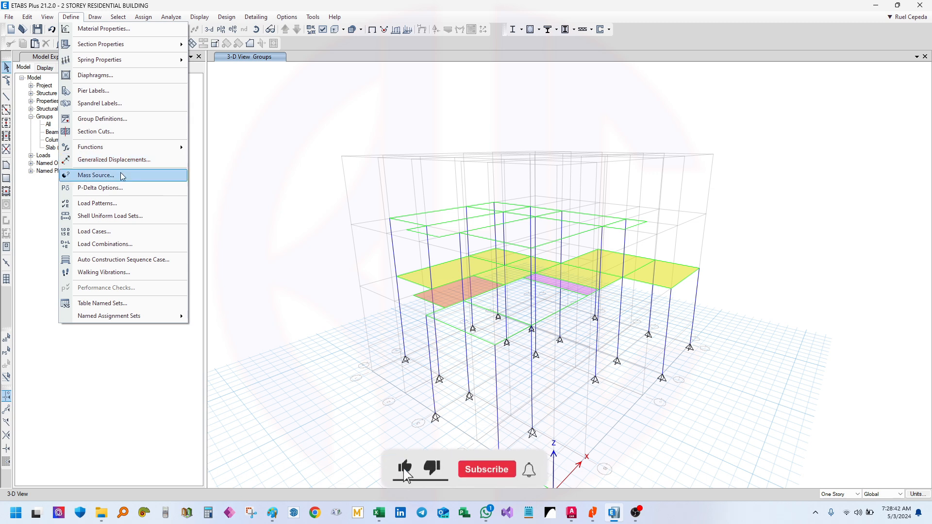
{"action": "left_click", "coordinate": [122, 175]}
{"action": "left_click_drag", "start_coordinate": [479, 185], "coordinate": [431, 151]}
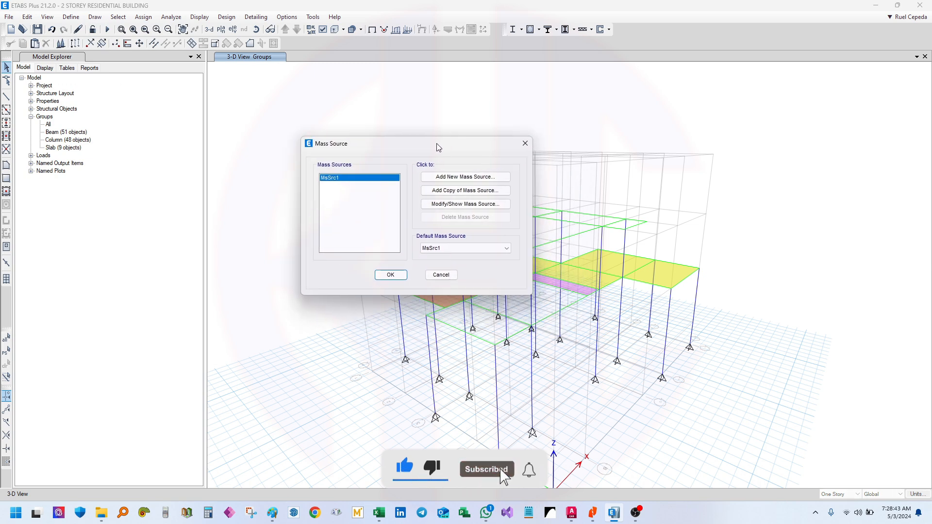
{"action": "left_click", "coordinate": [459, 203]}
{"action": "left_click", "coordinate": [682, 158]}
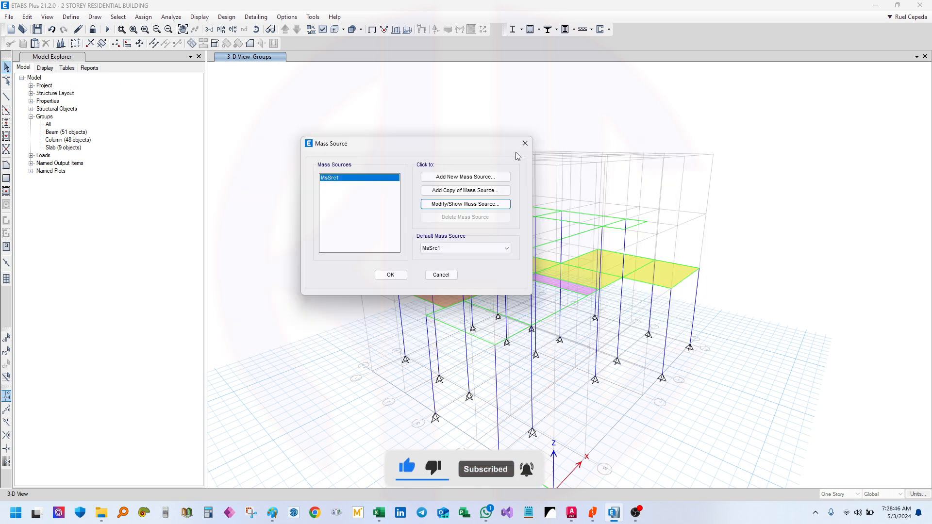
{"action": "left_click", "coordinate": [525, 143]}
Rename the mass source 1.0D+0.25L and base it on specified load patterns, with element self mass and additional mass switched off
{"action": "left_click", "coordinate": [71, 16]}
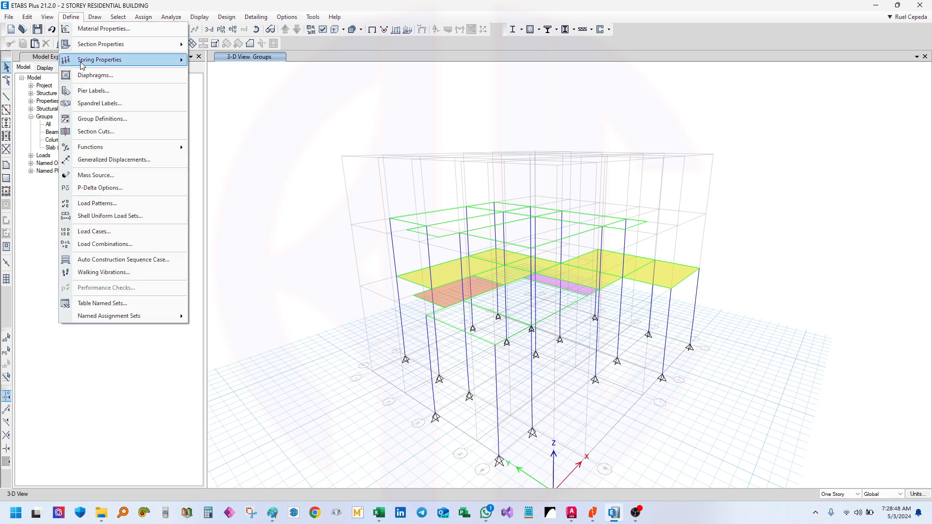
{"action": "left_click", "coordinate": [133, 176]}
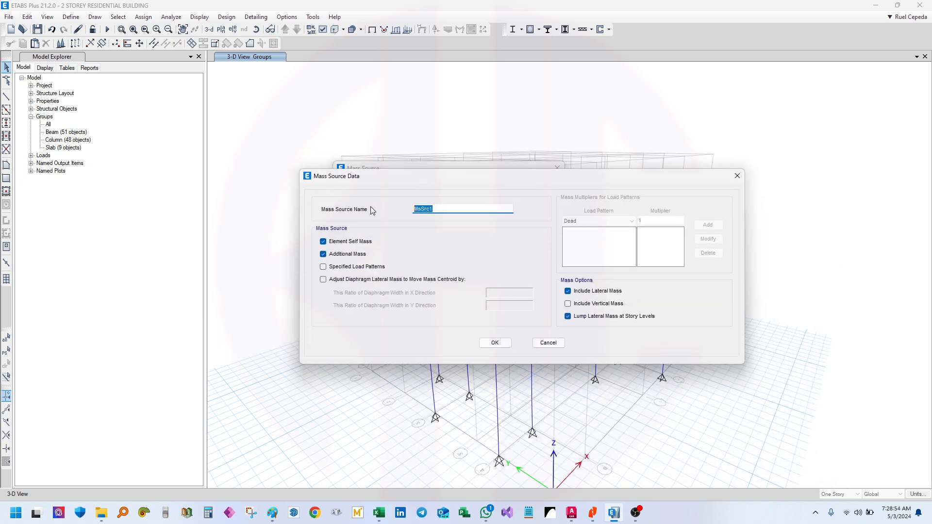
{"action": "type", "text": "1.0D+"}
{"action": "left_click", "coordinate": [348, 242]}
{"action": "left_click", "coordinate": [344, 254]}
{"action": "left_click", "coordinate": [369, 267]}
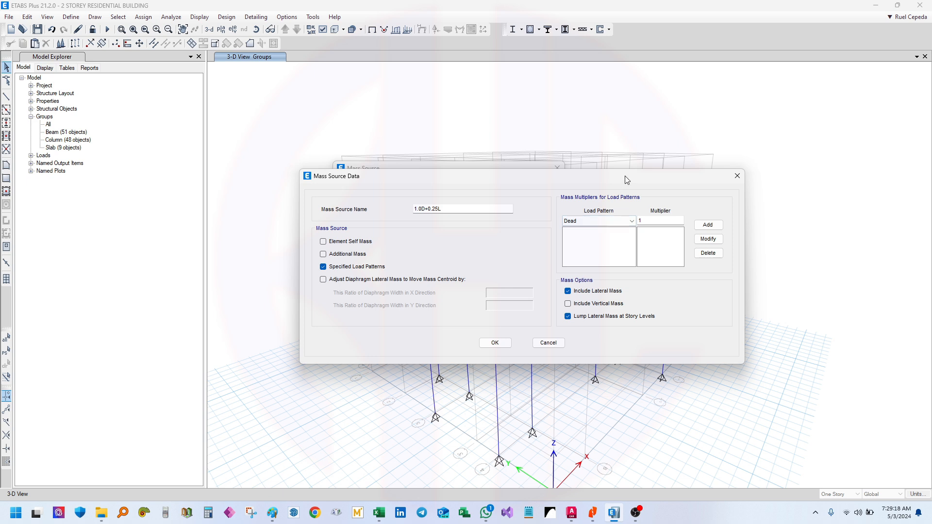
{"action": "left_click_drag", "start_coordinate": [624, 176], "coordinate": [587, 170]}
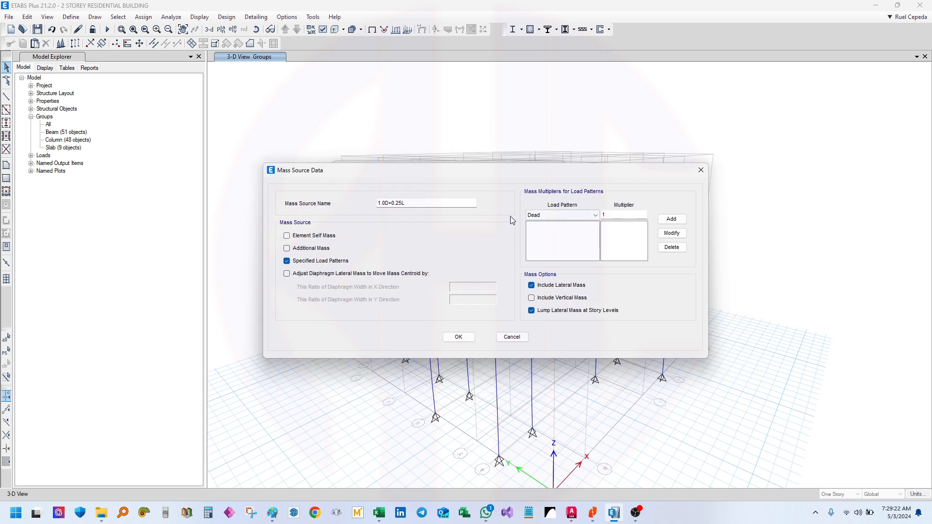
{"action": "left_click", "coordinate": [461, 337]}
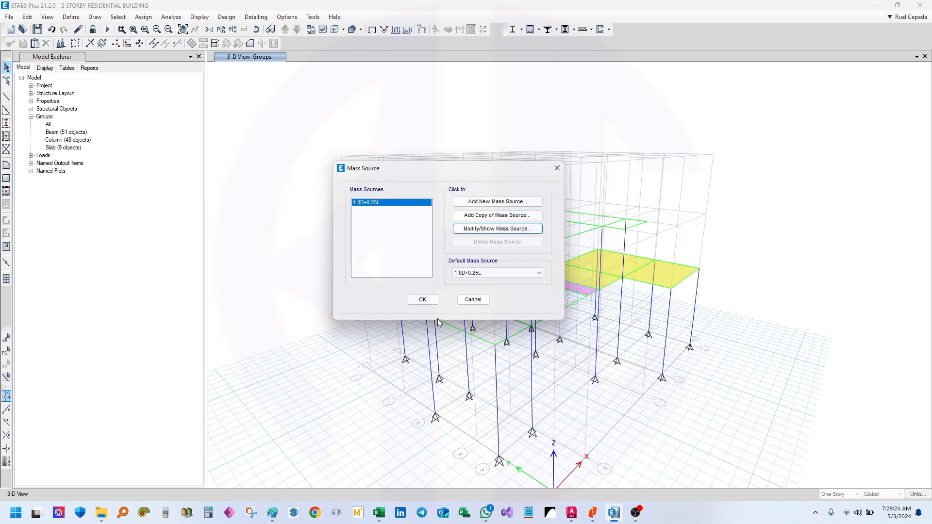
{"action": "left_click", "coordinate": [423, 300]}
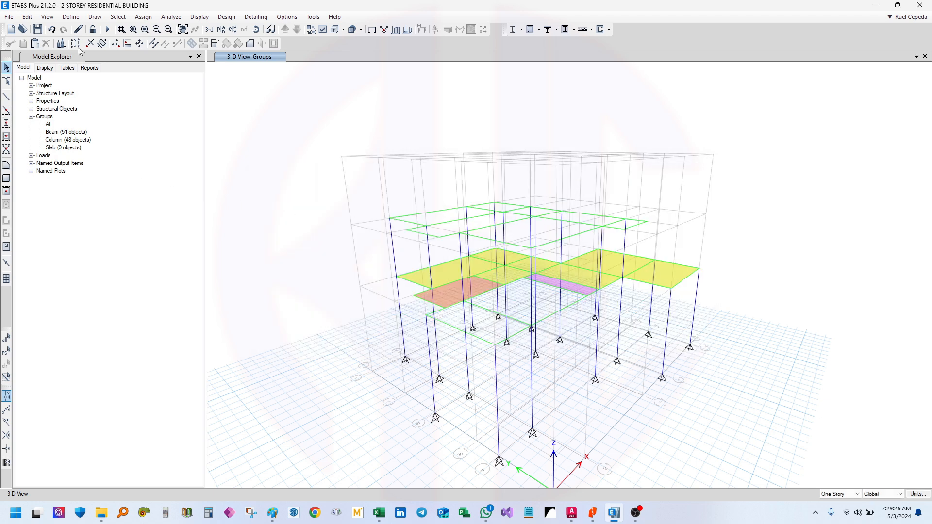
Look at the preset P-Delta options and their automation methods, and close them
{"action": "left_click", "coordinate": [70, 17]}
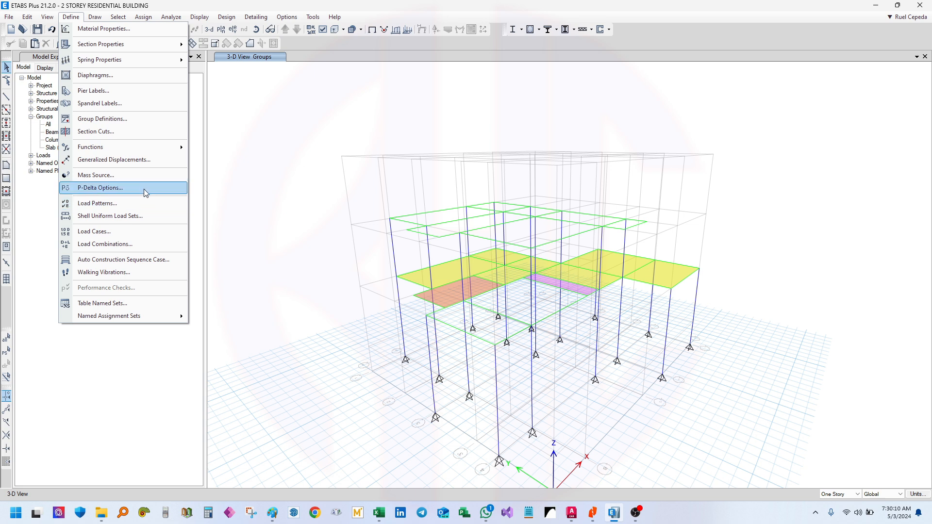
{"action": "left_click", "coordinate": [144, 188]}
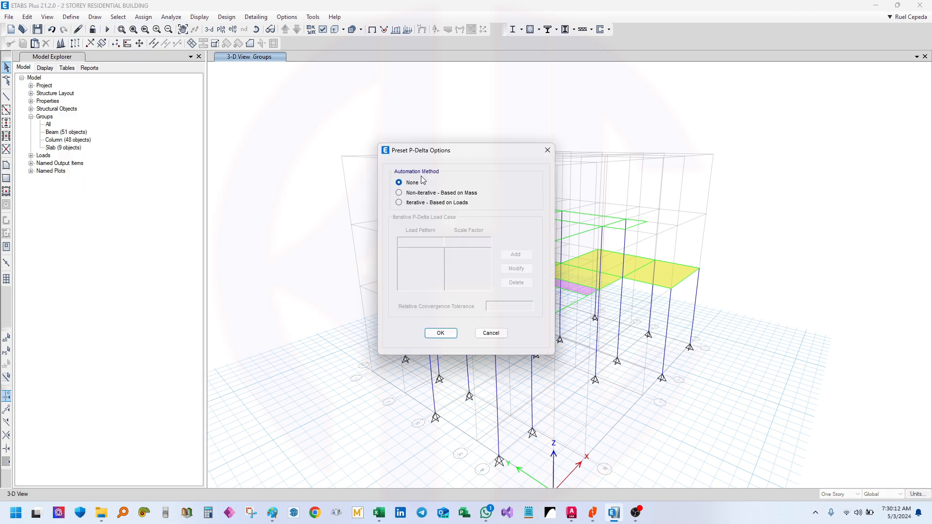
{"action": "left_click", "coordinate": [548, 149]}
Open the load pattern definitions and rename the Dead load pattern as SW
{"action": "left_click", "coordinate": [78, 19]}
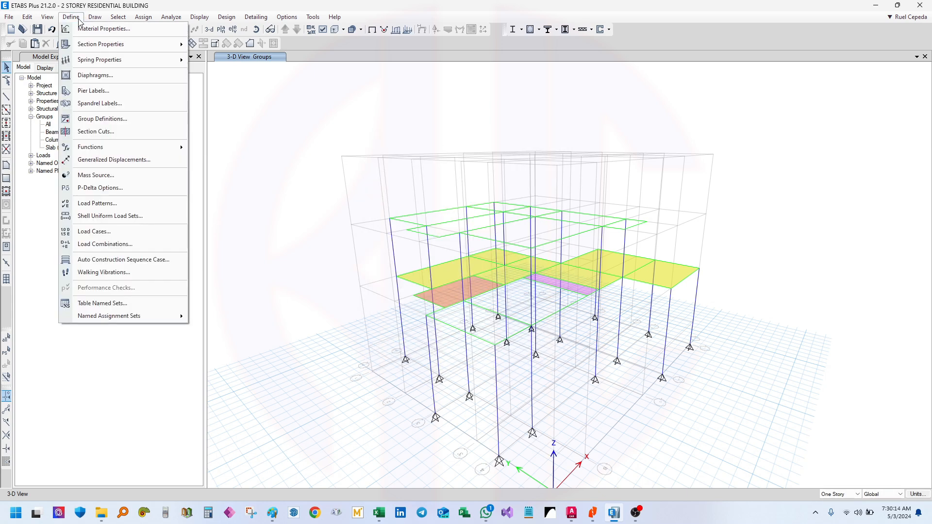
{"action": "left_click", "coordinate": [118, 202]}
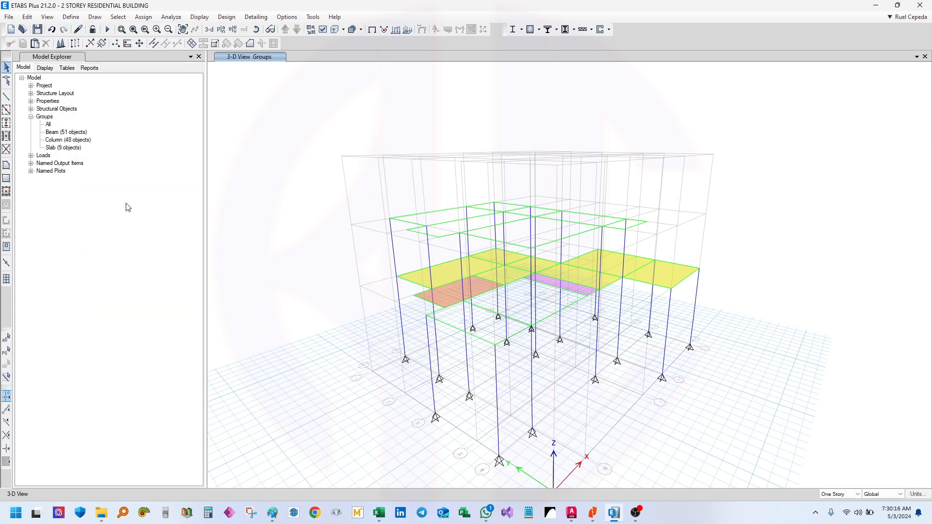
{"action": "left_click_drag", "start_coordinate": [298, 209], "coordinate": [221, 209]}
{"action": "key", "text": "BackSpace"}
{"action": "type", "text": "SW"}
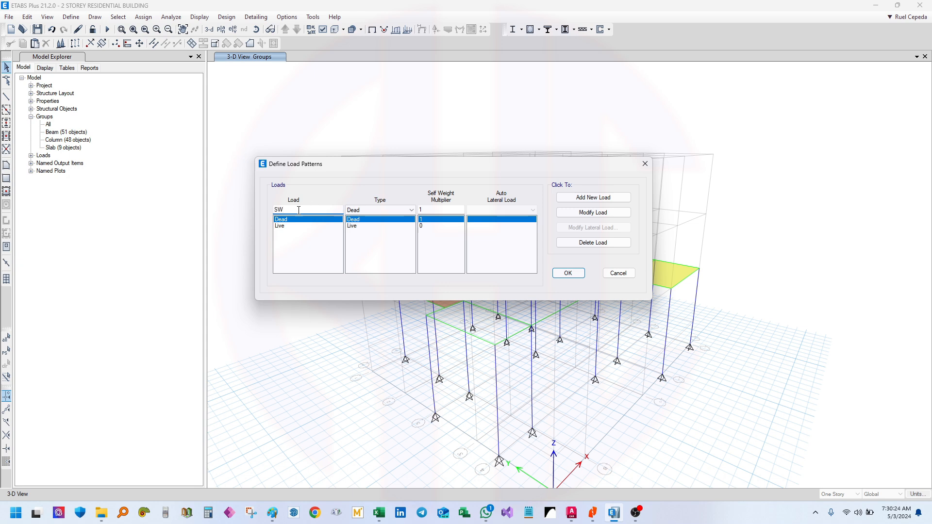
{"action": "left_click", "coordinate": [441, 208]}
{"action": "left_click", "coordinate": [593, 212]}
Change the Live load pattern into SDL with the type Super Dead
{"action": "left_click", "coordinate": [289, 226]}
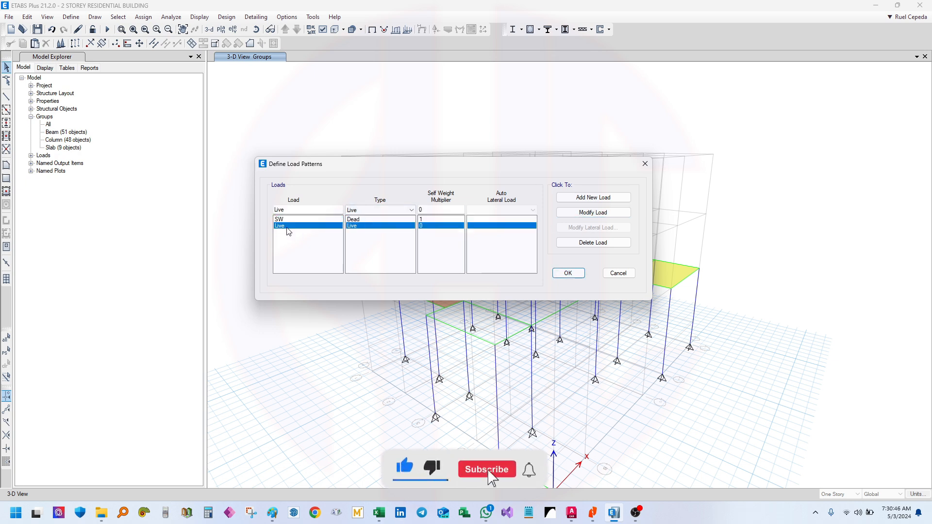
{"action": "type", "text": "SDL"}
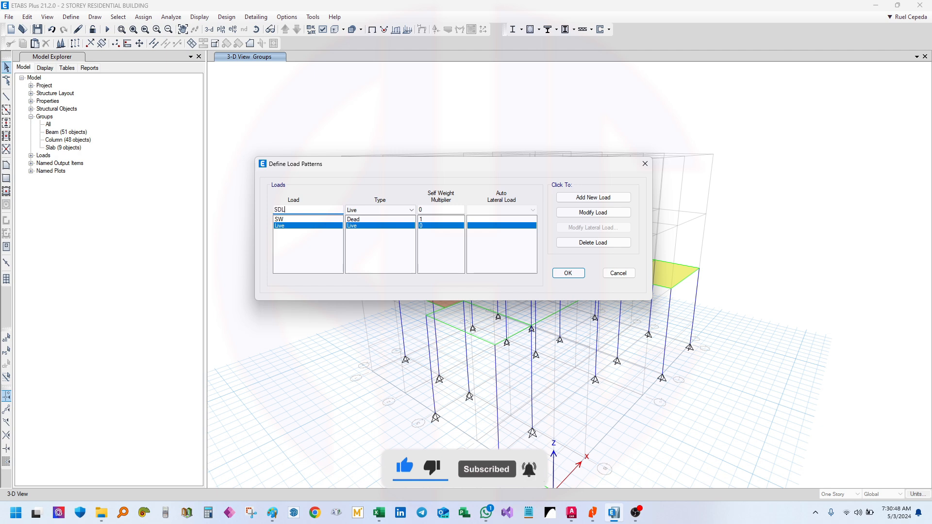
{"action": "left_click", "coordinate": [378, 210]}
{"action": "left_click", "coordinate": [373, 226]}
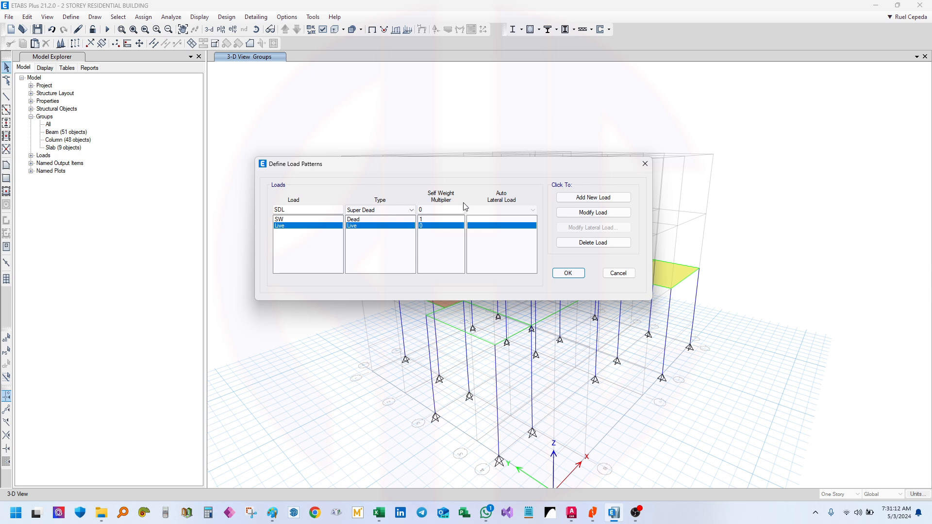
{"action": "left_click", "coordinate": [595, 217]}
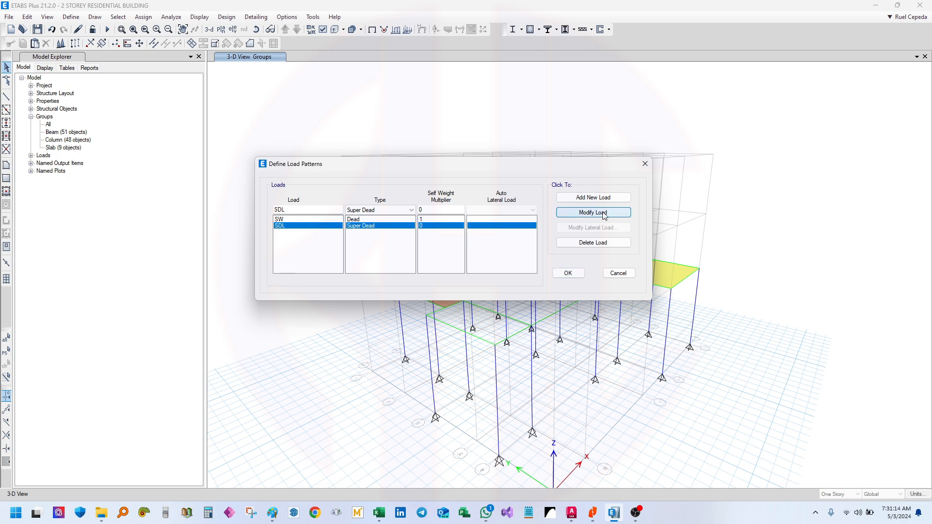
Add a new load pattern named LL with the type Live
{"action": "left_click_drag", "start_coordinate": [290, 209], "coordinate": [239, 206]}
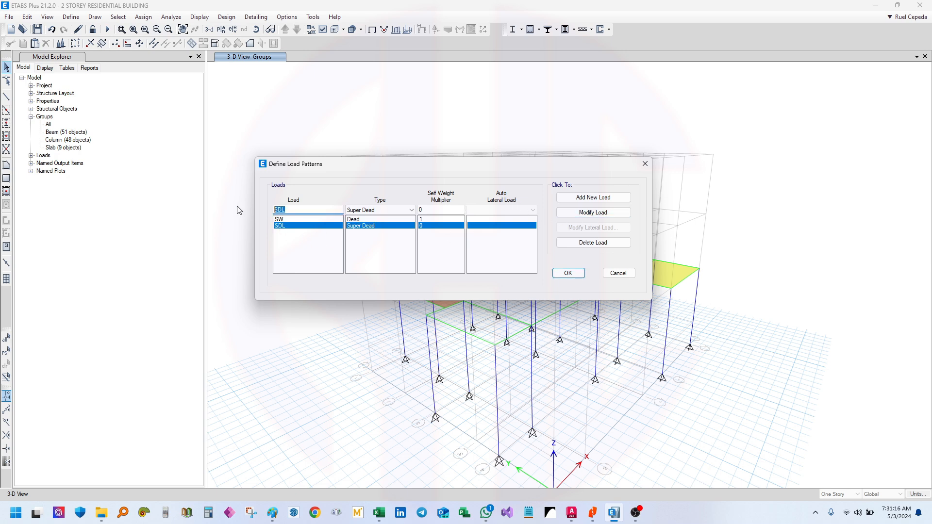
{"action": "type", "text": "LL"}
{"action": "left_click", "coordinate": [377, 213]}
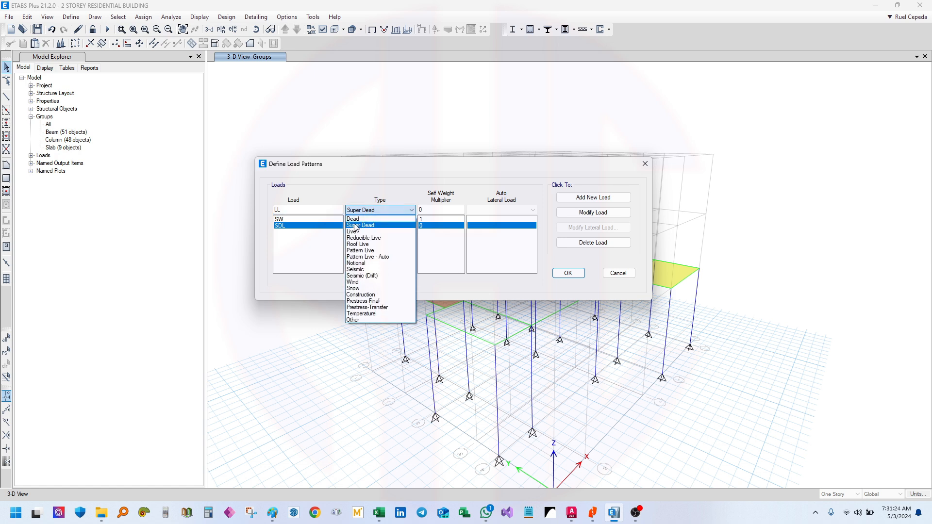
{"action": "left_click", "coordinate": [380, 232]}
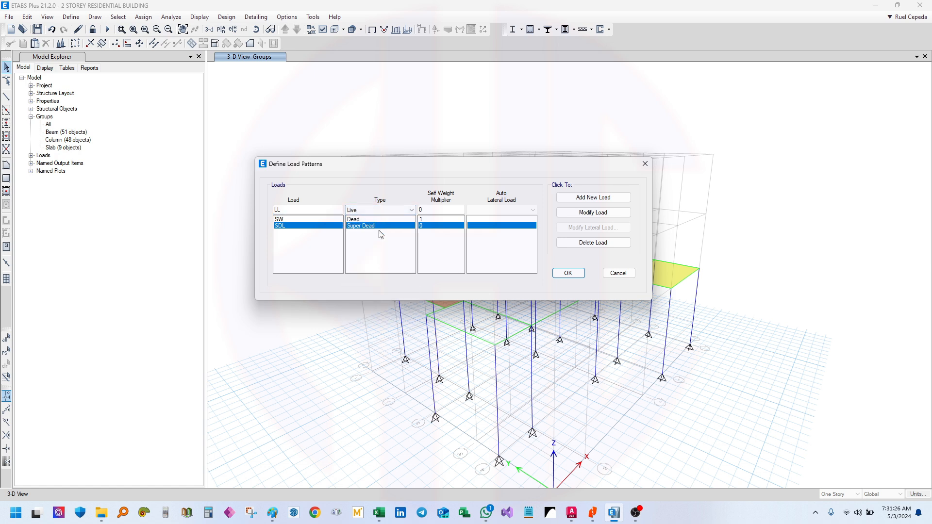
{"action": "left_click", "coordinate": [593, 197]}
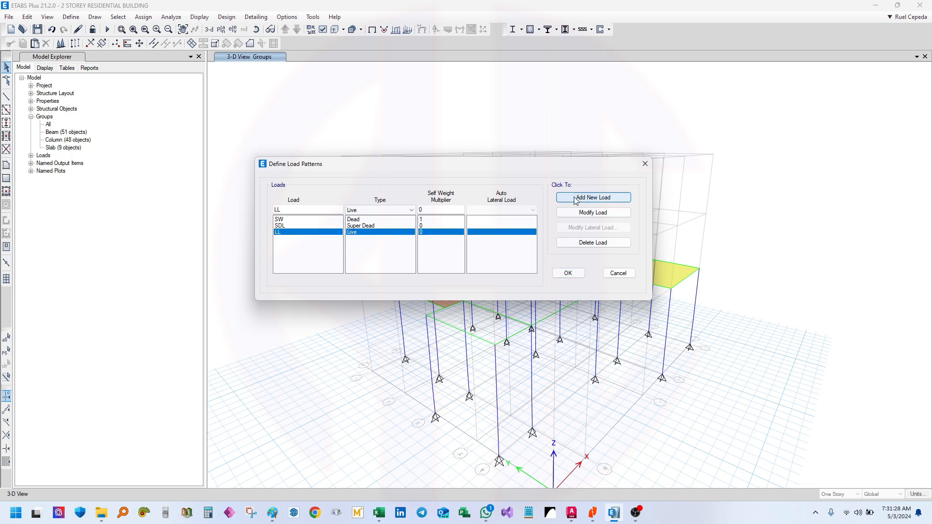
Add a load pattern named EQX with the type Seismic and UBC 97 as its auto lateral load
{"action": "double_click", "coordinate": [289, 211]}
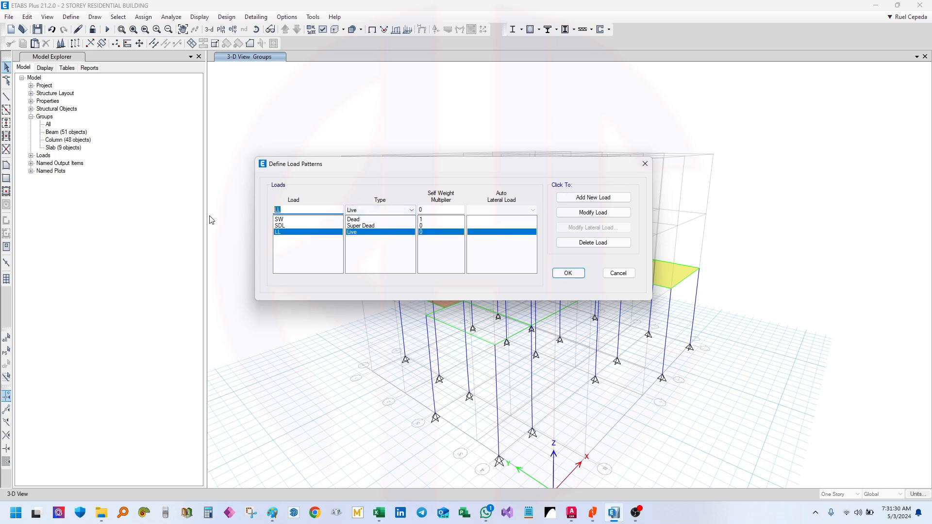
{"action": "type", "text": "EQX"}
{"action": "left_click", "coordinate": [384, 211]}
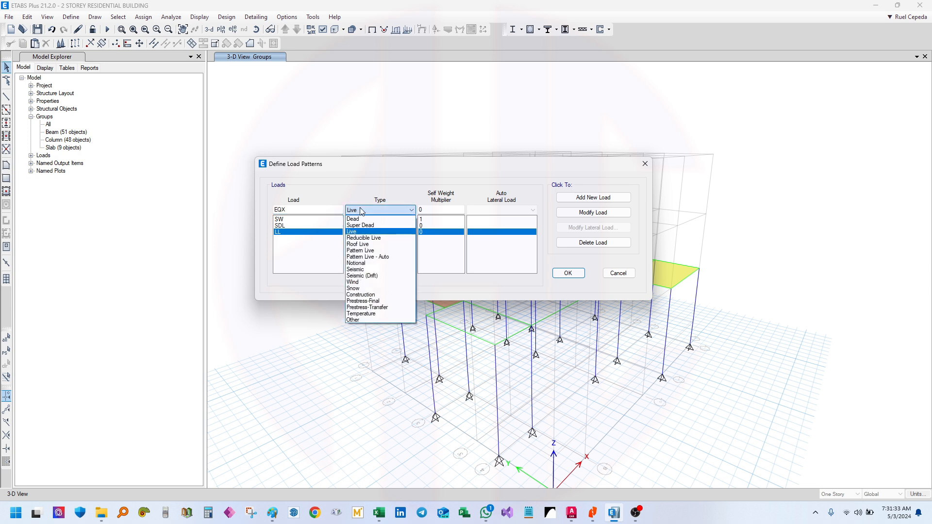
{"action": "left_click", "coordinate": [378, 269]}
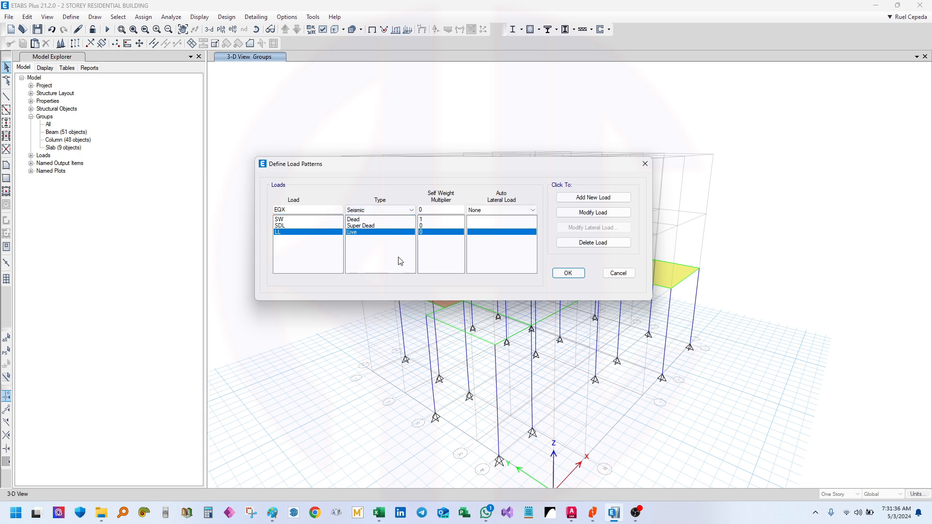
{"action": "left_click", "coordinate": [514, 210]}
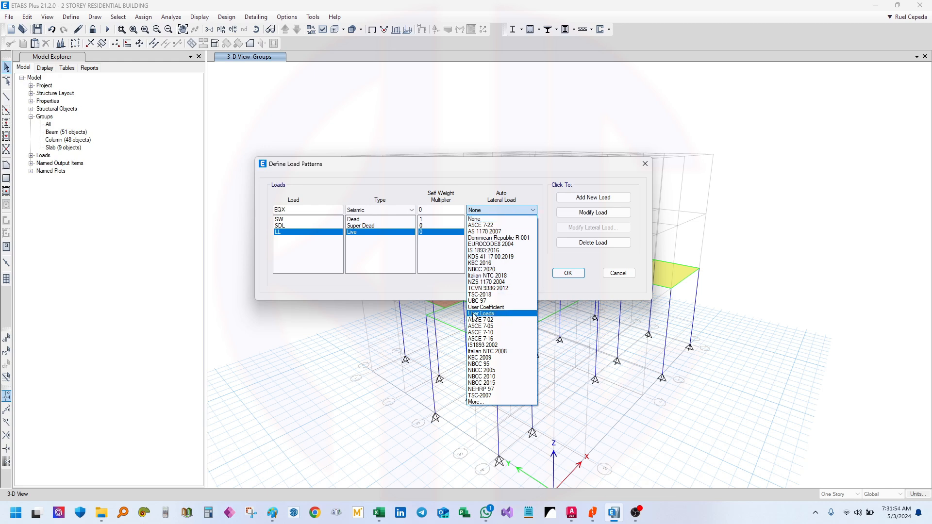
{"action": "left_click", "coordinate": [497, 302]}
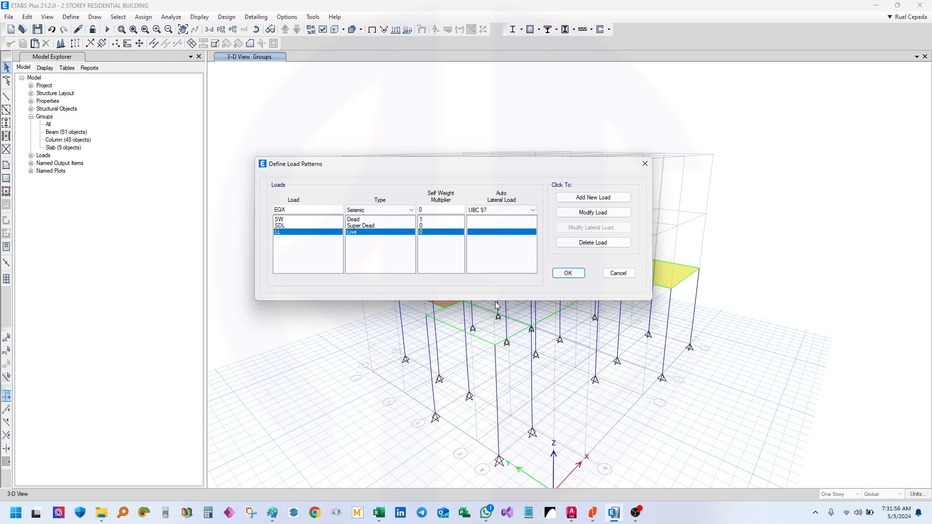
{"action": "left_click_drag", "start_coordinate": [421, 167], "coordinate": [410, 187]}
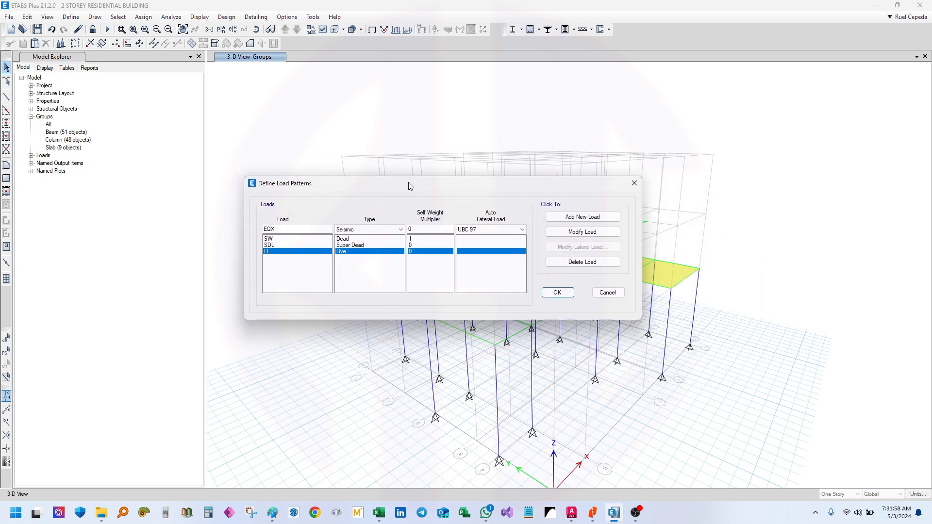
{"action": "left_click", "coordinate": [575, 220]}
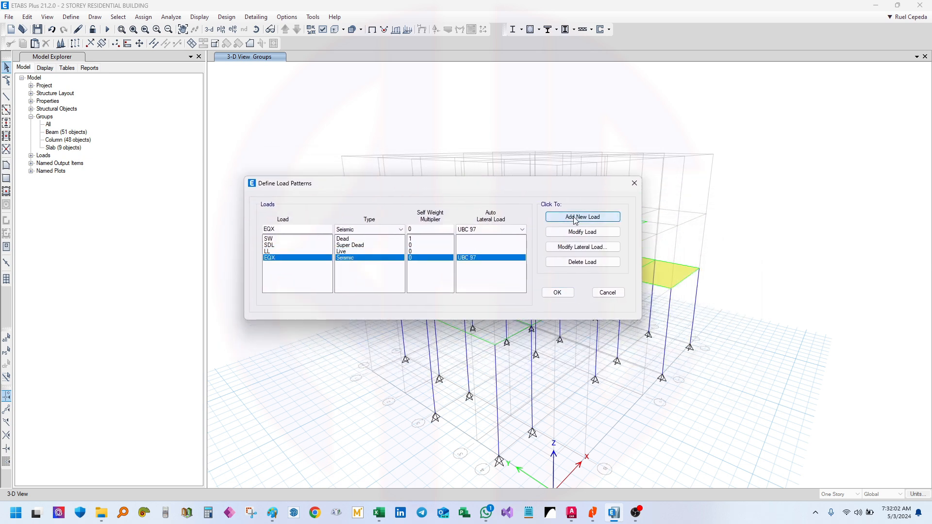
Add a second seismic load pattern named EQY with UBC 97 as its auto lateral load
{"action": "left_click", "coordinate": [295, 226]}
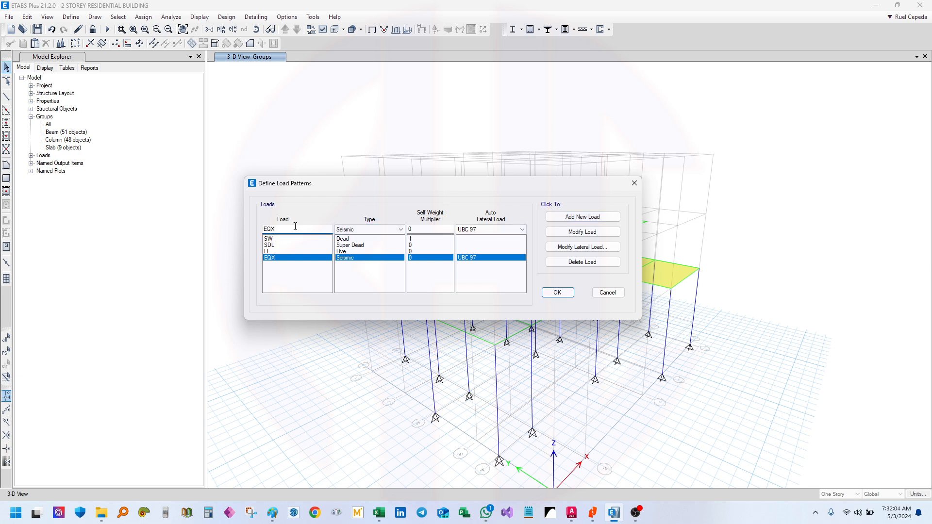
{"action": "left_click", "coordinate": [562, 217]}
{"action": "left_click", "coordinate": [520, 233]}
{"action": "left_click", "coordinate": [298, 230]}
{"action": "key", "text": "BackSpace"}
{"action": "type", "text": "Y"}
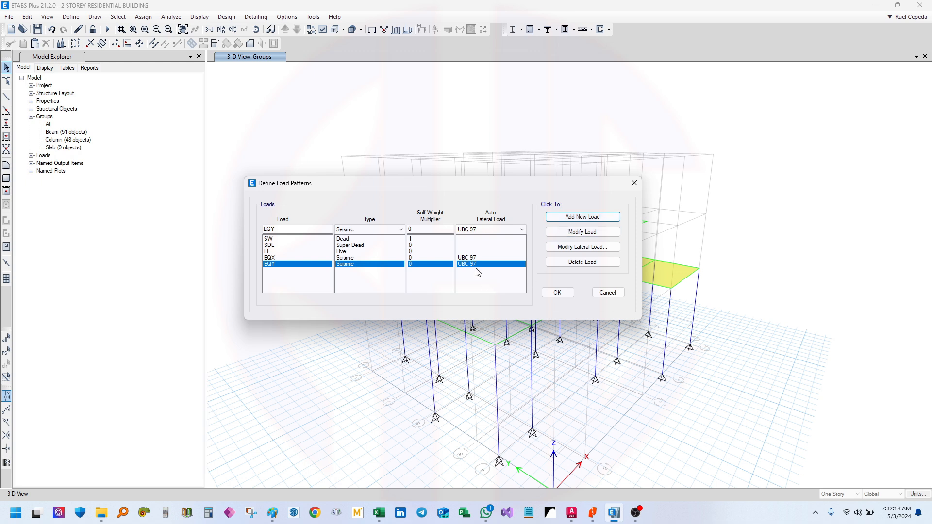
Add a load pattern named WL, keeping the type Seismic and UBC 97 as its auto lateral load
{"action": "double_click", "coordinate": [285, 230]}
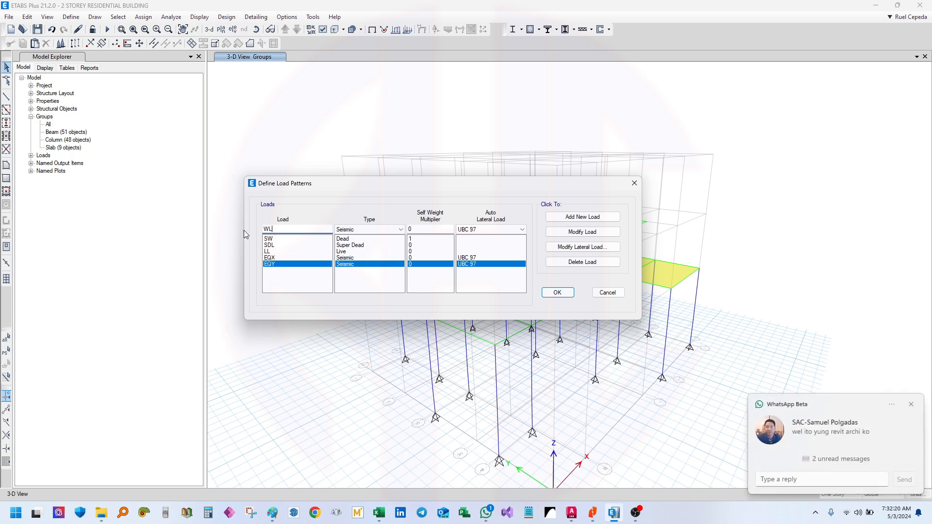
{"action": "left_click", "coordinate": [912, 406]}
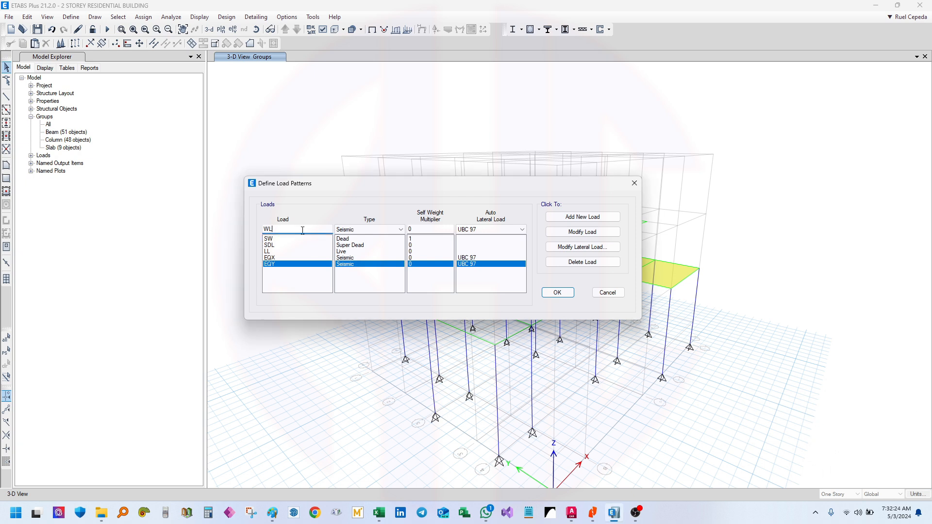
{"action": "left_click_drag", "start_coordinate": [302, 231], "coordinate": [238, 230]}
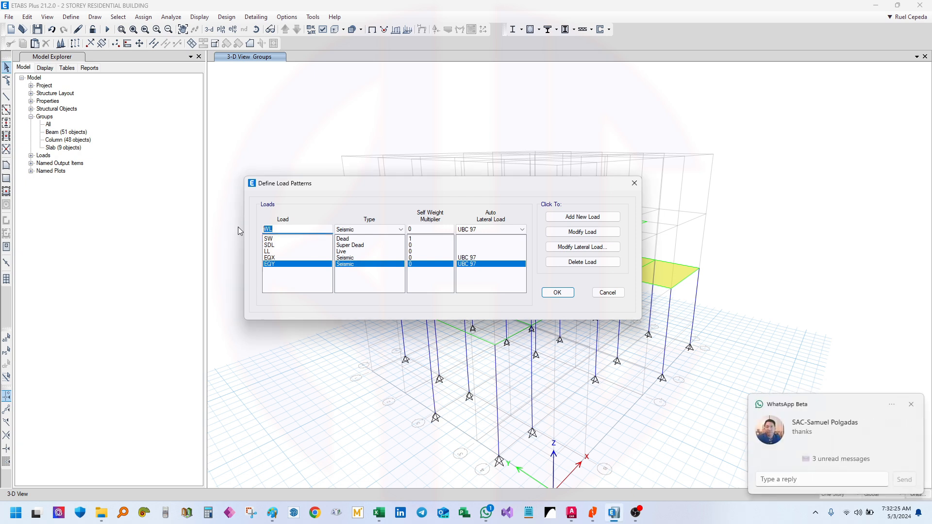
{"action": "double_click", "coordinate": [292, 230]}
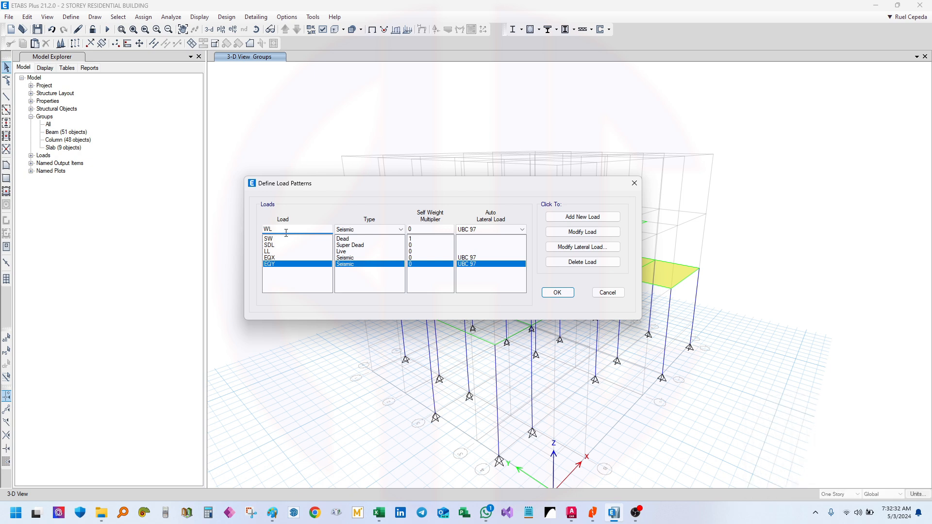
{"action": "left_click", "coordinate": [583, 217]}
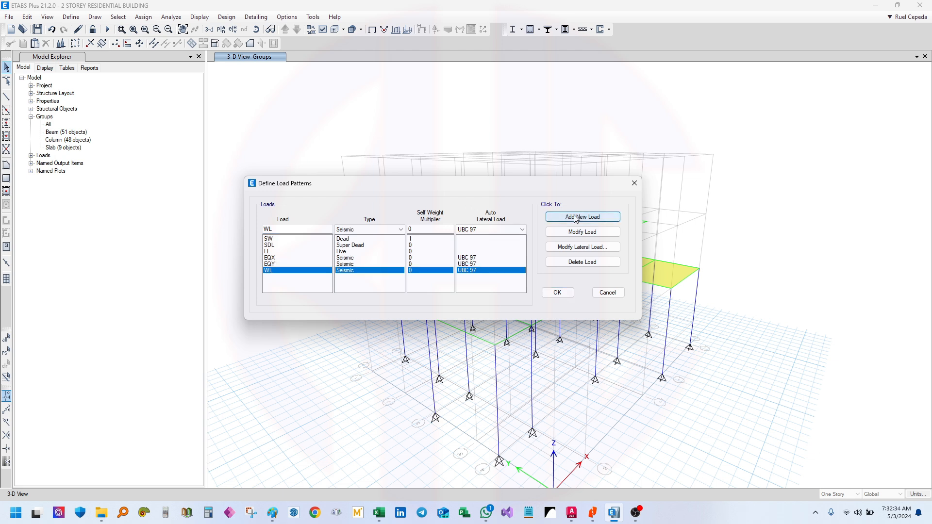
{"action": "left_click", "coordinate": [493, 230]}
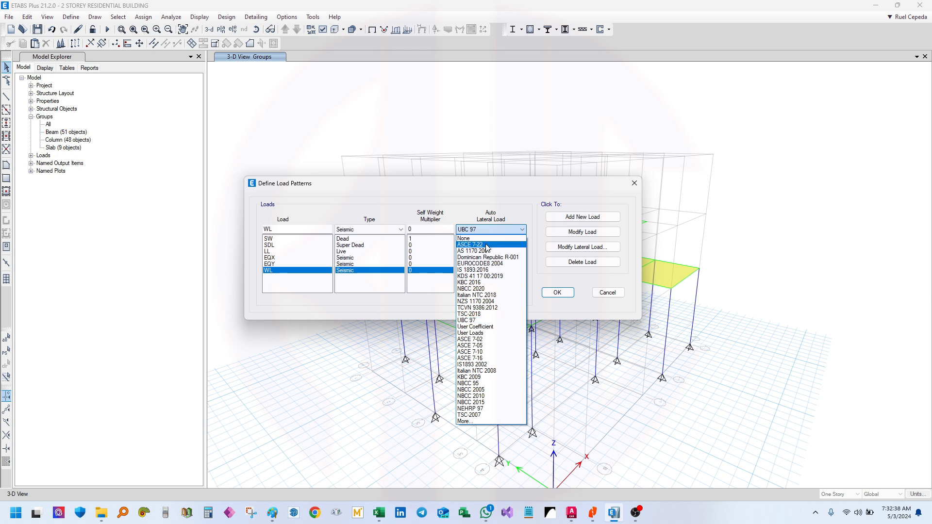
{"action": "left_click", "coordinate": [487, 359]}
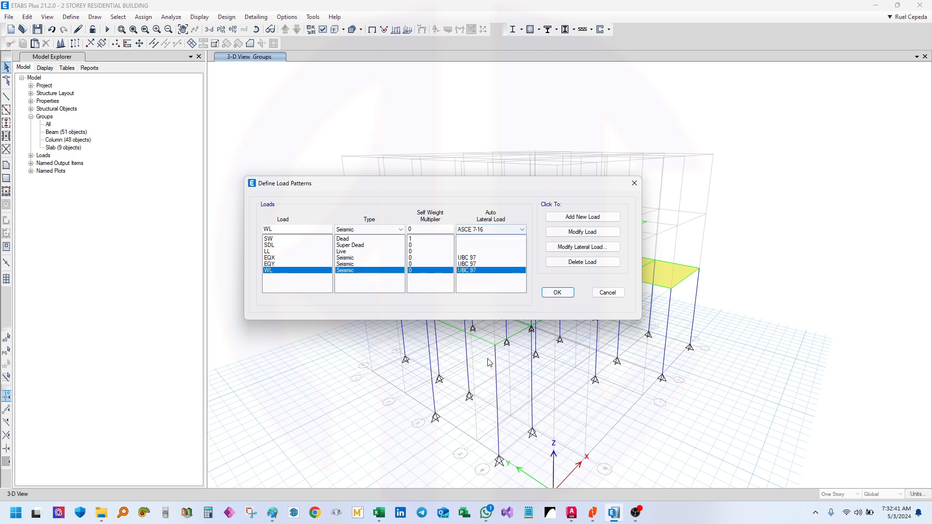
{"action": "left_click", "coordinate": [505, 232]}
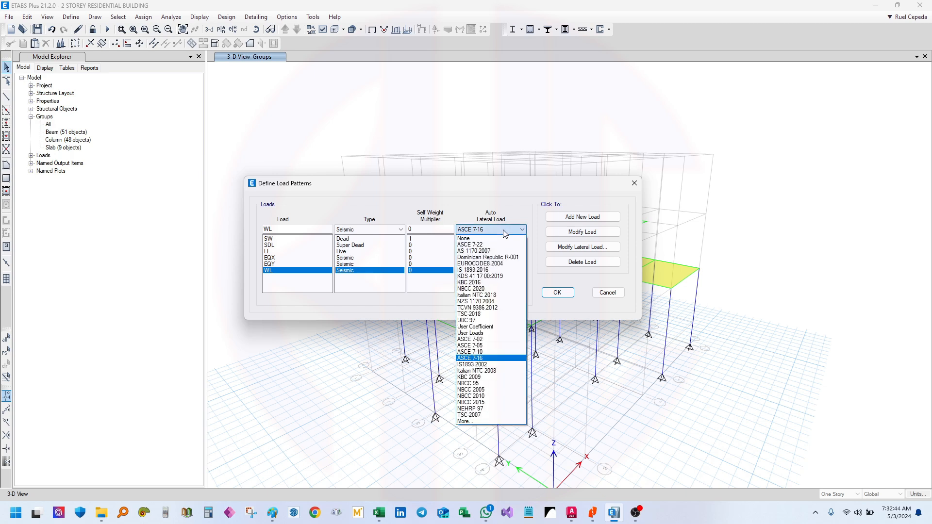
{"action": "left_click", "coordinate": [493, 351]}
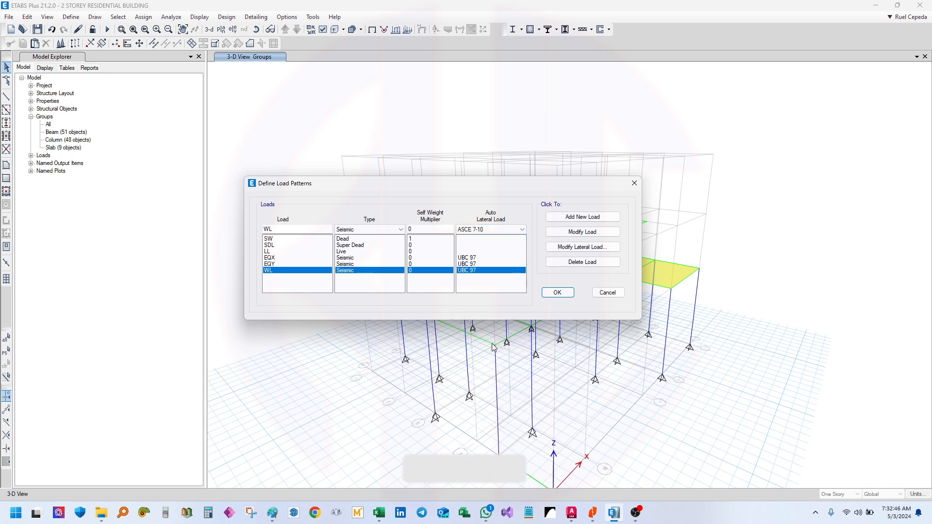
{"action": "left_click_drag", "start_coordinate": [443, 188], "coordinate": [424, 187]}
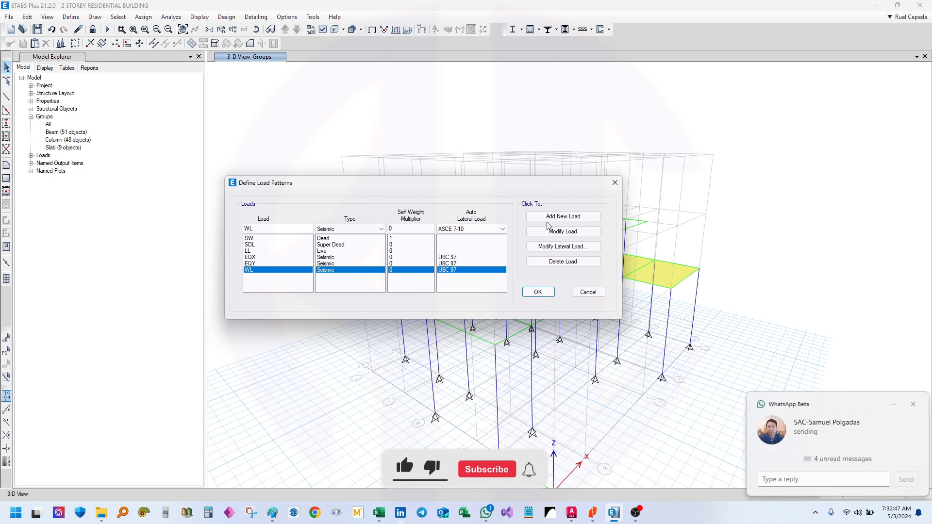
{"action": "left_click", "coordinate": [568, 250]}
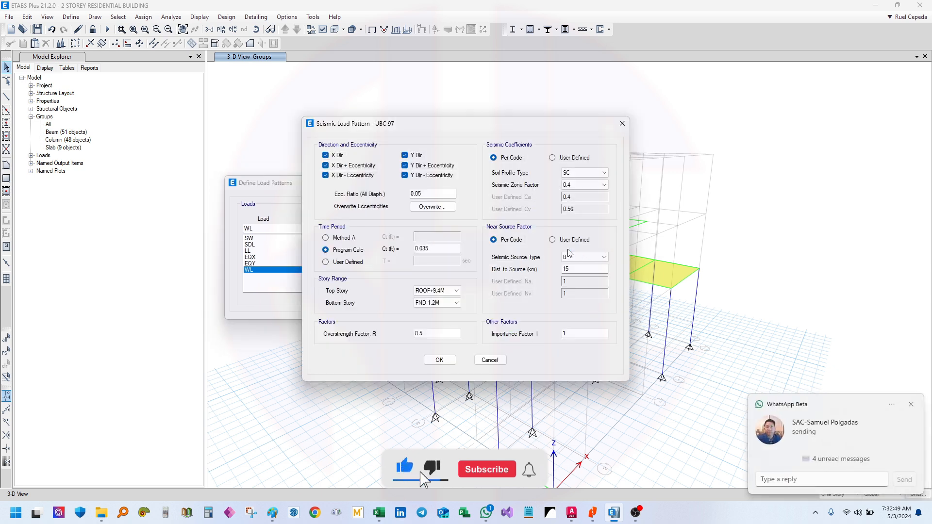
{"action": "left_click", "coordinate": [622, 124]}
Change the auto lateral load of the WL load pattern to ASCE 7-10
{"action": "left_click", "coordinate": [485, 229]}
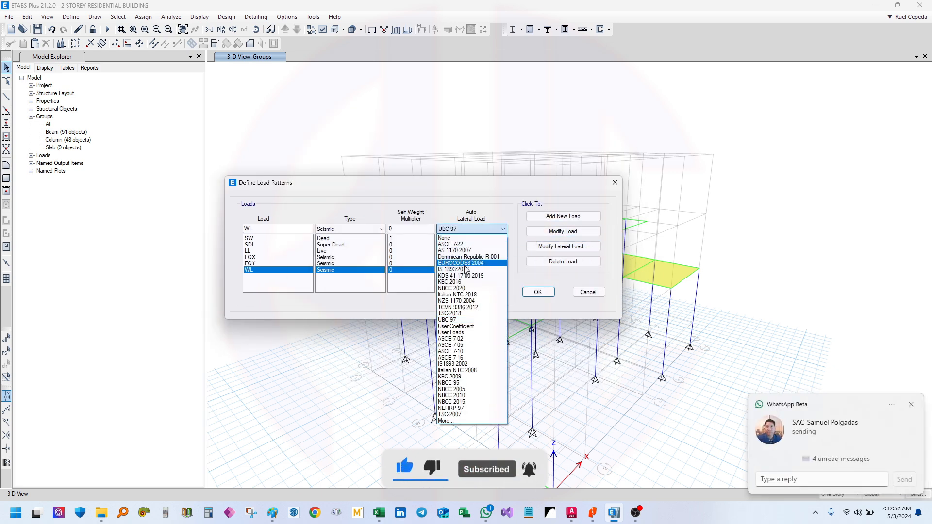
{"action": "left_click", "coordinate": [450, 351]}
{"action": "left_click", "coordinate": [575, 233]}
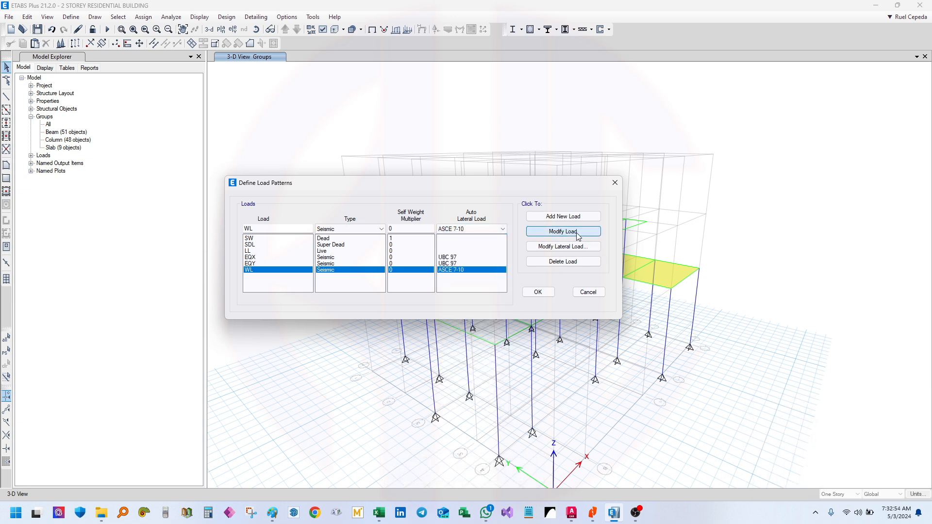
In the EQX lateral load settings, leave only X Dir + Eccentricity and X Dir - Eccentricity enabled, disabling every other direction
{"action": "left_click", "coordinate": [448, 258]}
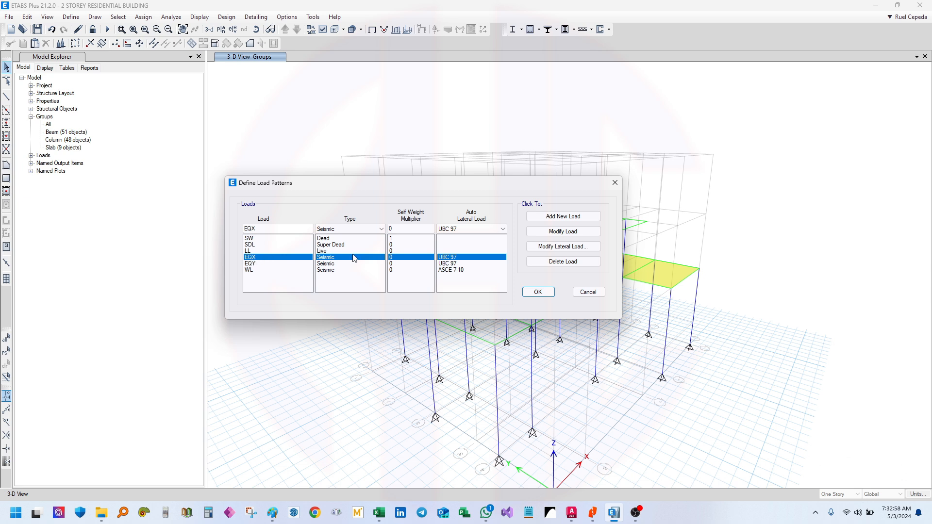
{"action": "left_click", "coordinate": [561, 246]}
{"action": "left_click_drag", "start_coordinate": [421, 128], "coordinate": [581, 154]}
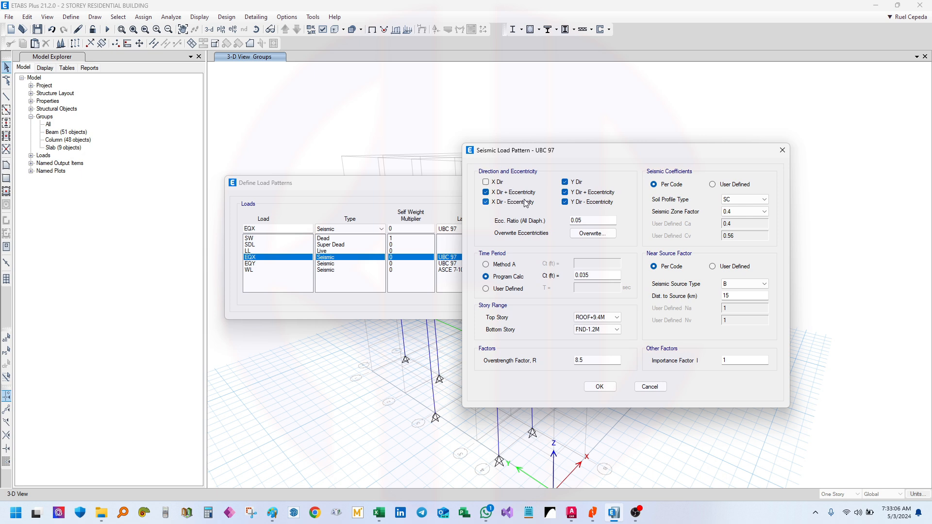
{"action": "left_click", "coordinate": [564, 182]}
{"action": "left_click", "coordinate": [564, 192]}
{"action": "left_click_drag", "start_coordinate": [575, 155], "coordinate": [562, 142]}
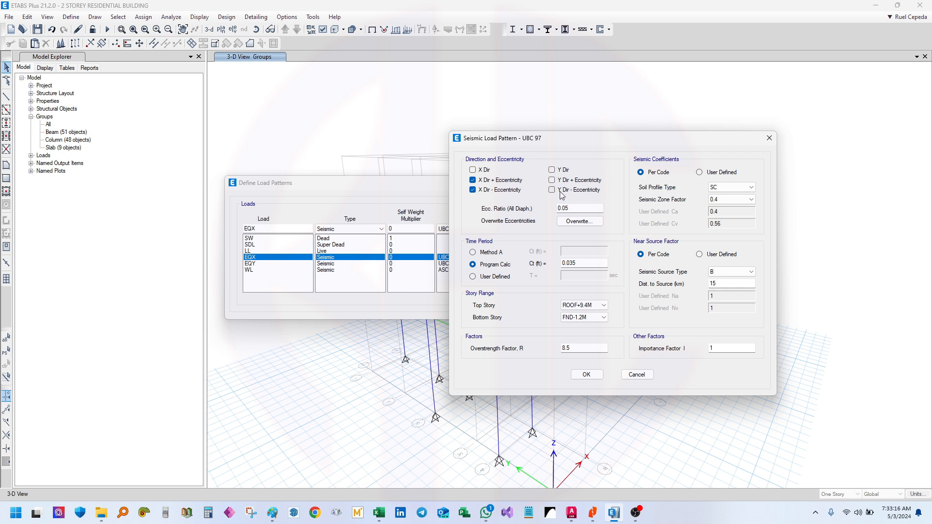
{"action": "left_click_drag", "start_coordinate": [563, 138], "coordinate": [492, 147]}
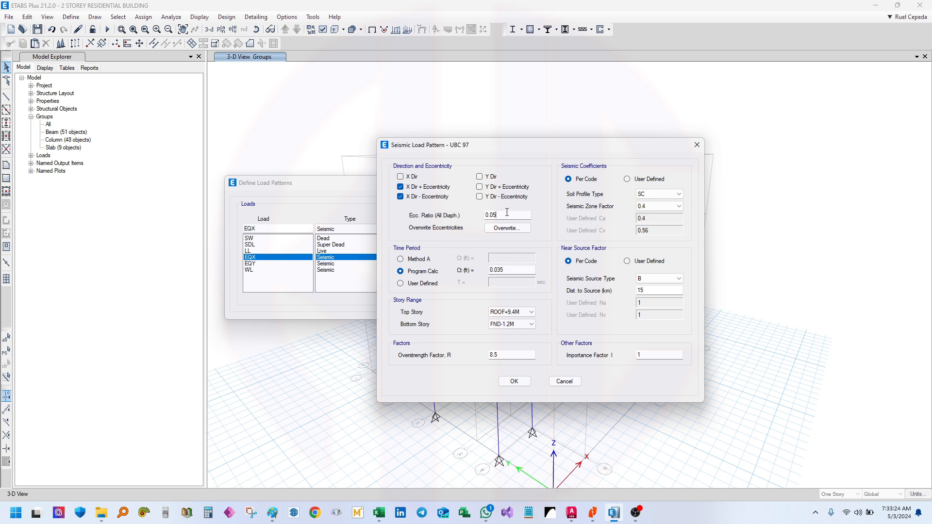
Examine EQX's eccentricity ratio and compare the Method A, Program Calc and User Defined time period options, including the Ct coefficient
{"action": "left_click_drag", "start_coordinate": [507, 214], "coordinate": [468, 215]}
{"action": "left_click", "coordinate": [512, 269]}
{"action": "left_click_drag", "start_coordinate": [512, 270], "coordinate": [472, 272]}
{"action": "left_click", "coordinate": [423, 262]}
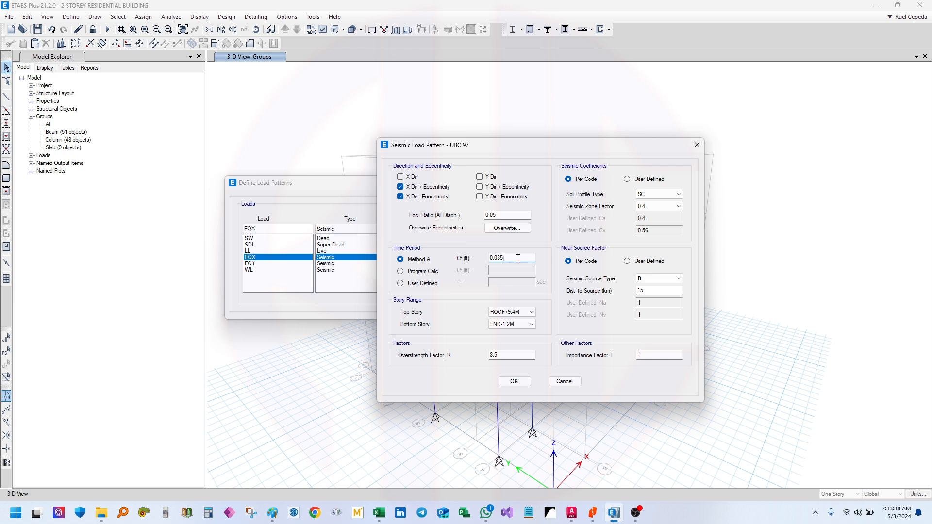
{"action": "left_click", "coordinate": [415, 274]}
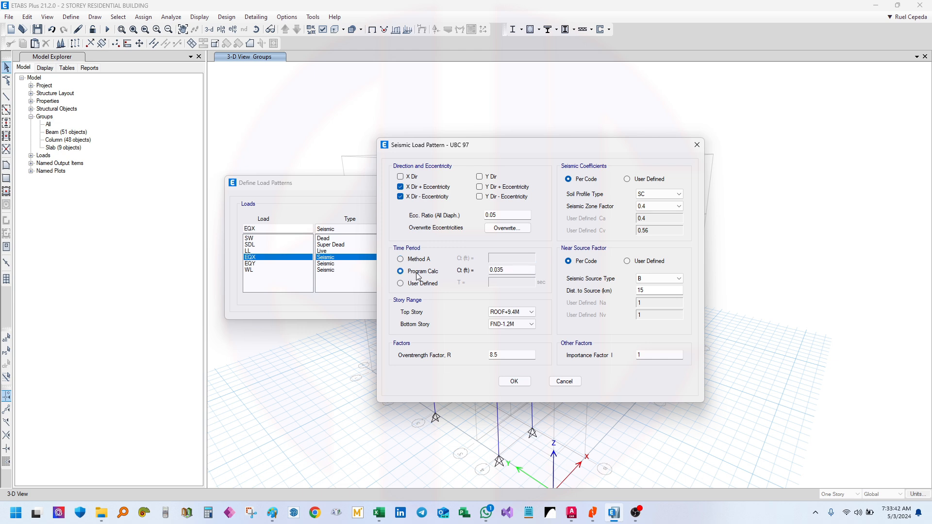
{"action": "left_click", "coordinate": [418, 286]}
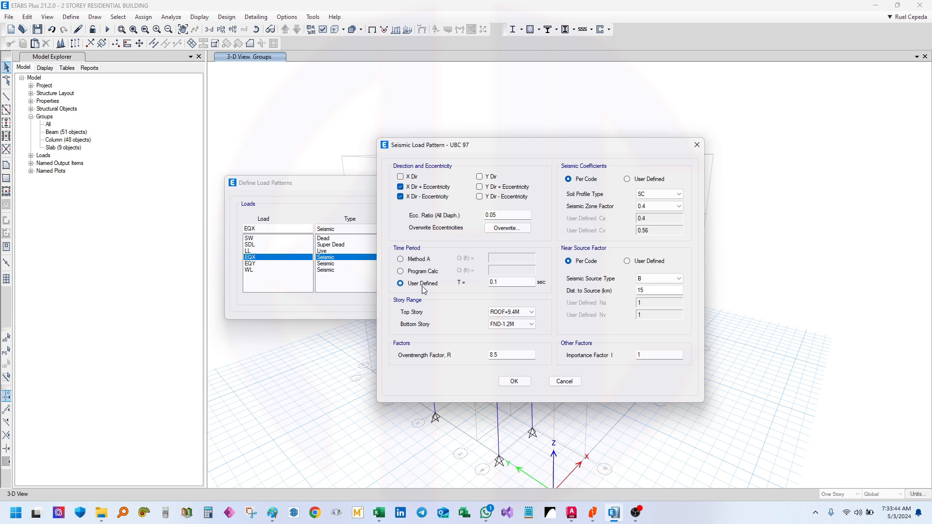
{"action": "left_click", "coordinate": [506, 284]}
{"action": "double_click", "coordinate": [506, 284]}
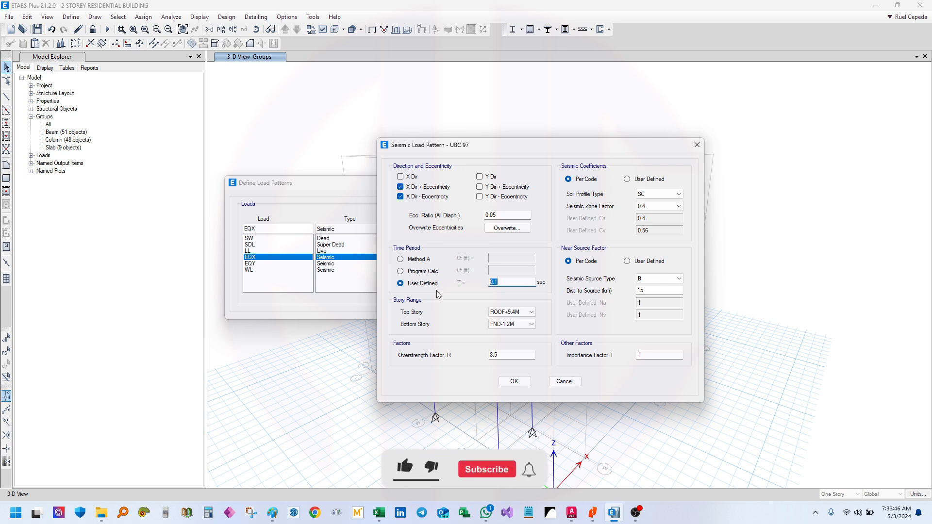
{"action": "left_click", "coordinate": [414, 272]}
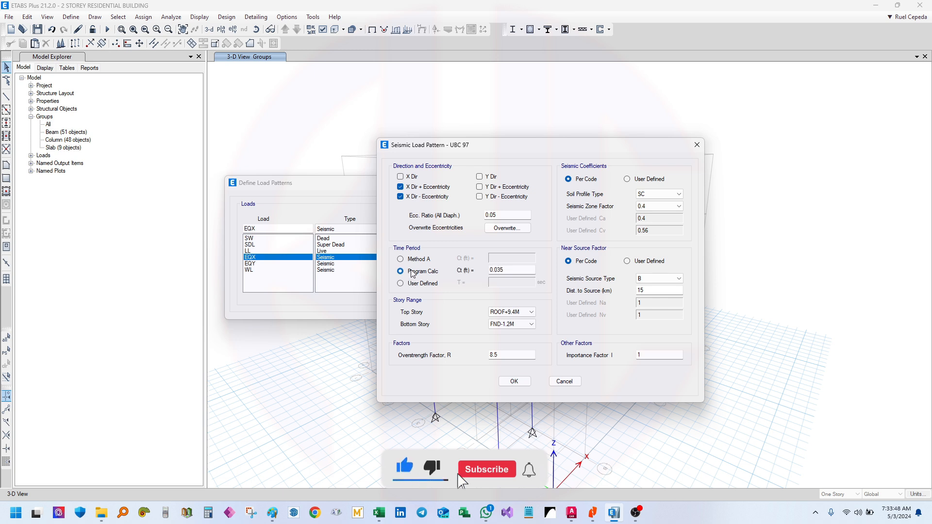
{"action": "double_click", "coordinate": [511, 270]}
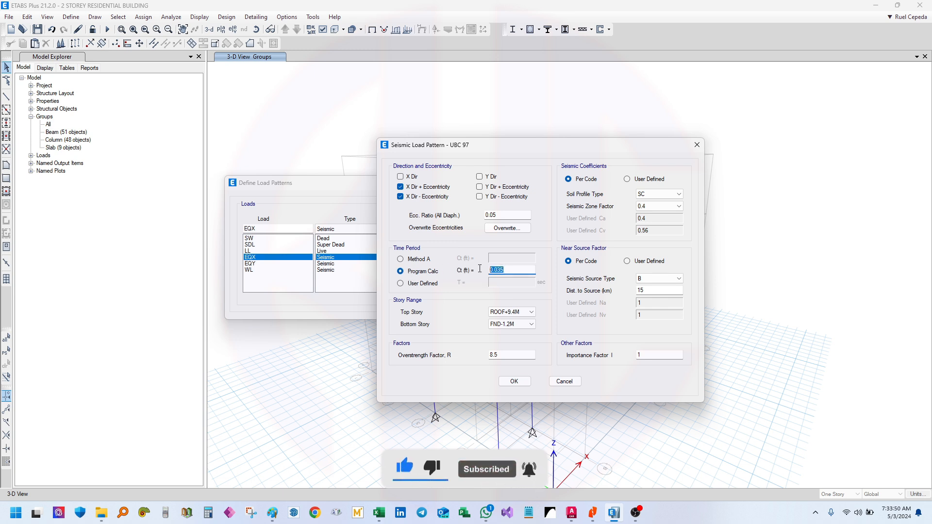
{"action": "left_click", "coordinate": [510, 270]}
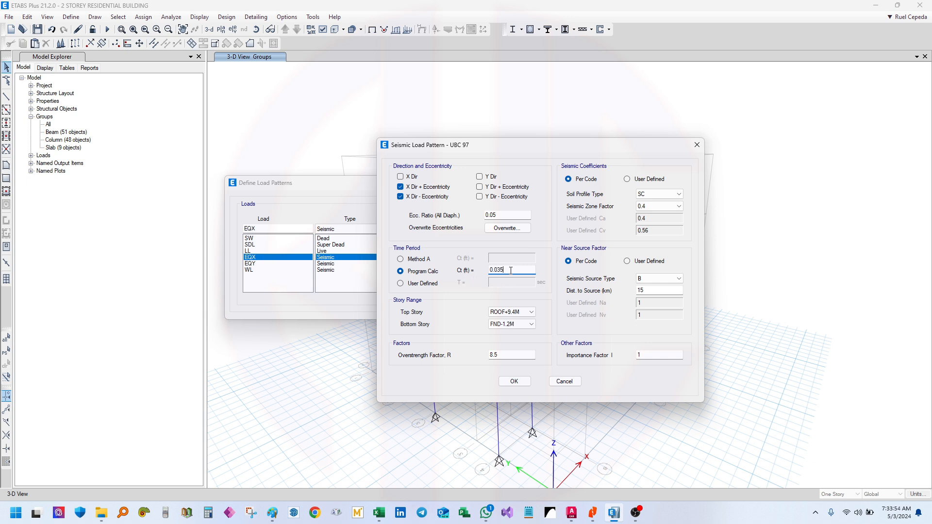
{"action": "left_click_drag", "start_coordinate": [498, 270], "coordinate": [473, 274]}
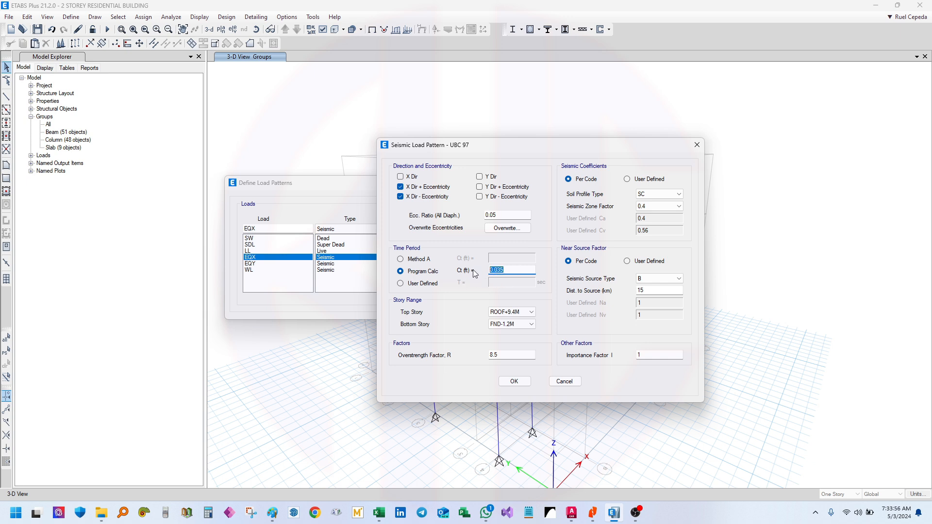